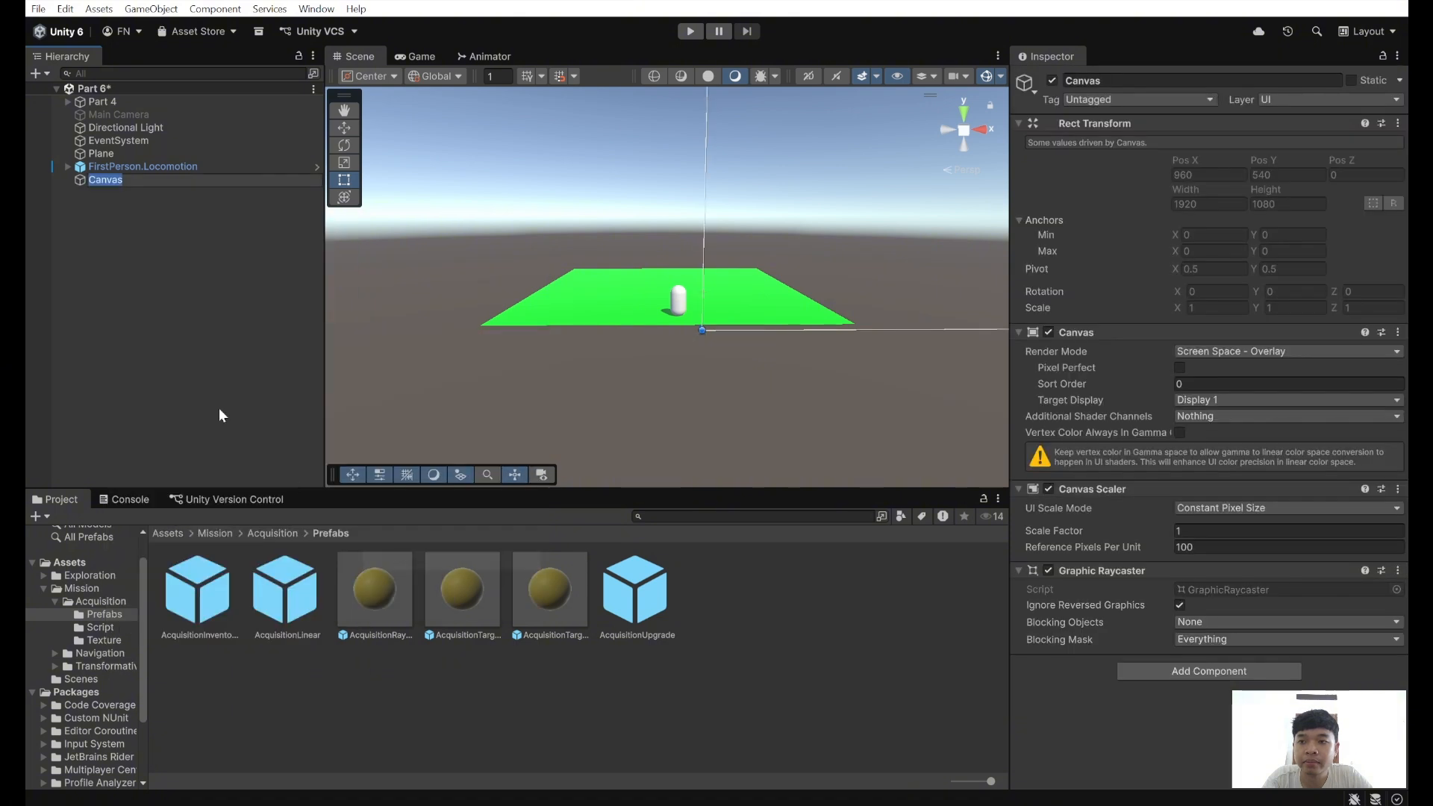
- Place the AcquisitionInventory prefab in the scene as a child of the Canvas
left_click(150, 249)
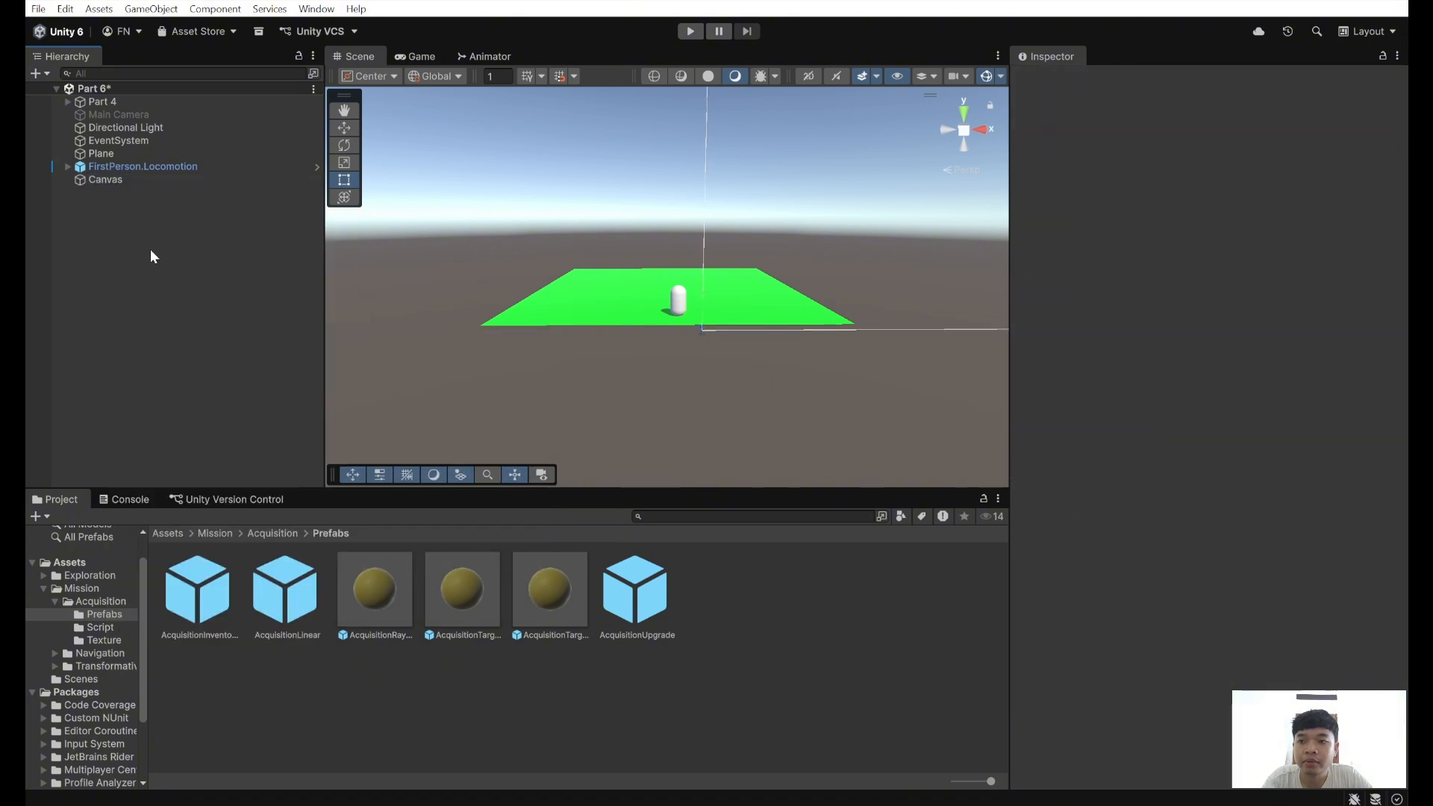
left_click(217, 600)
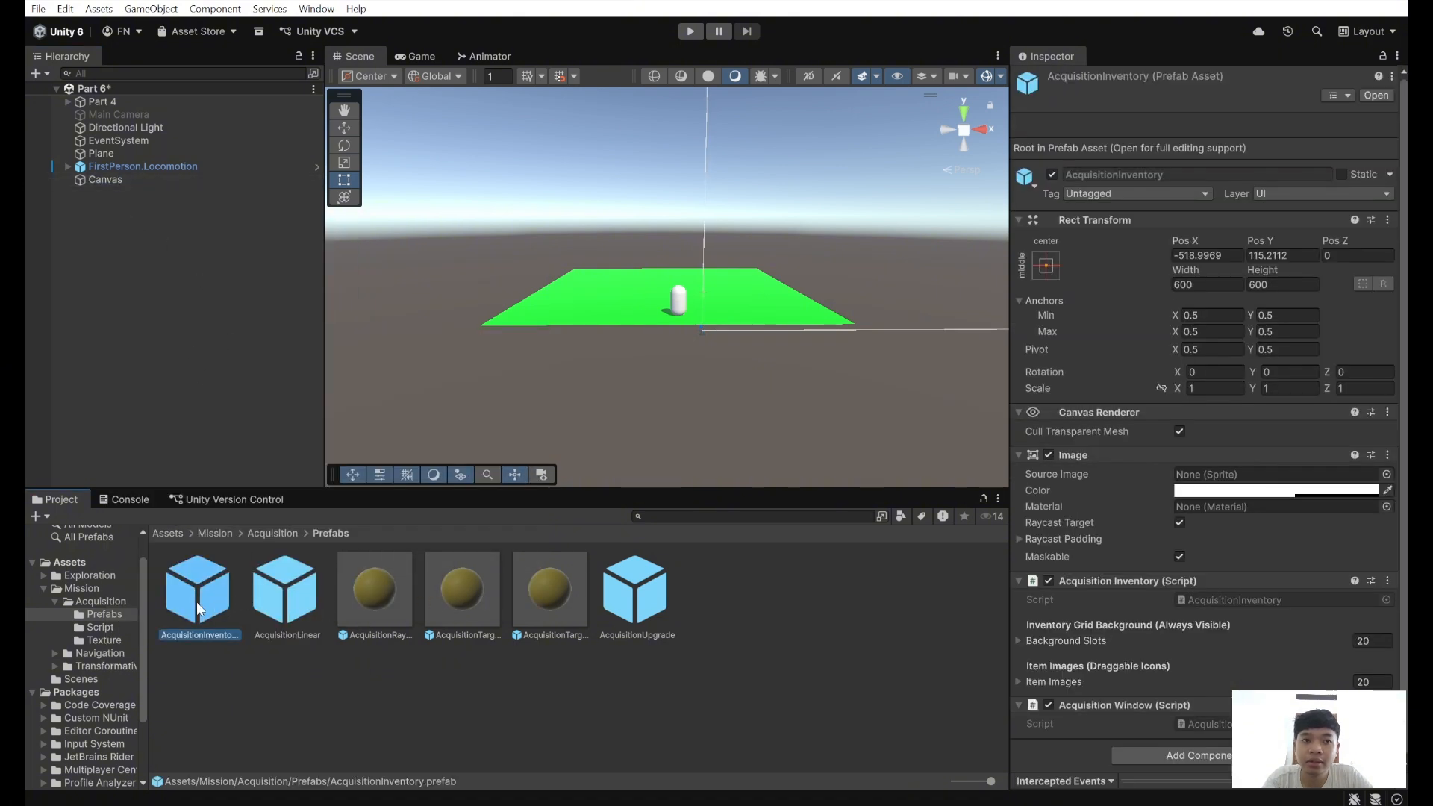
left_click_drag(199, 608, 179, 179)
left_click(56, 227)
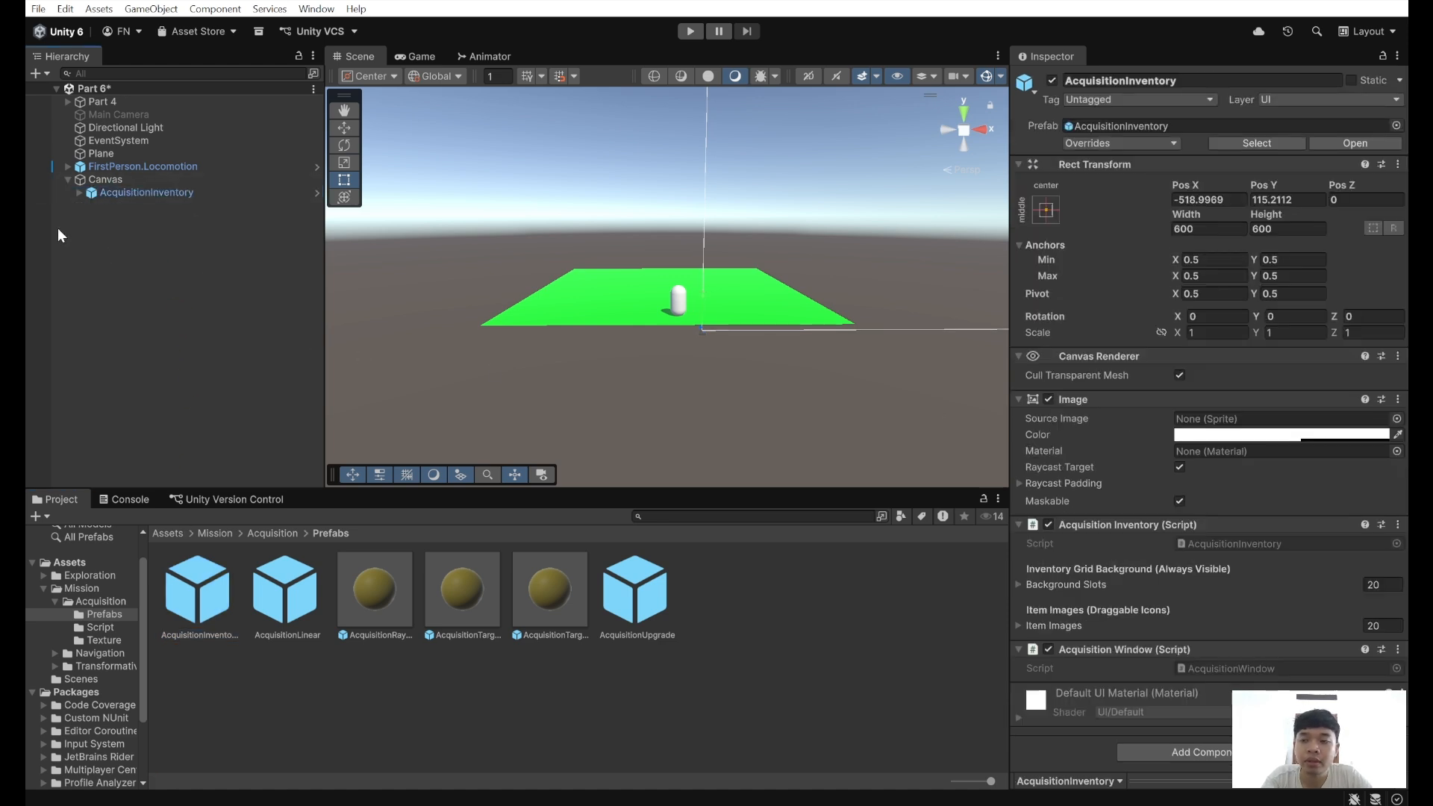
- Add a legacy UI button as a child of the Canvas
left_click(104, 182)
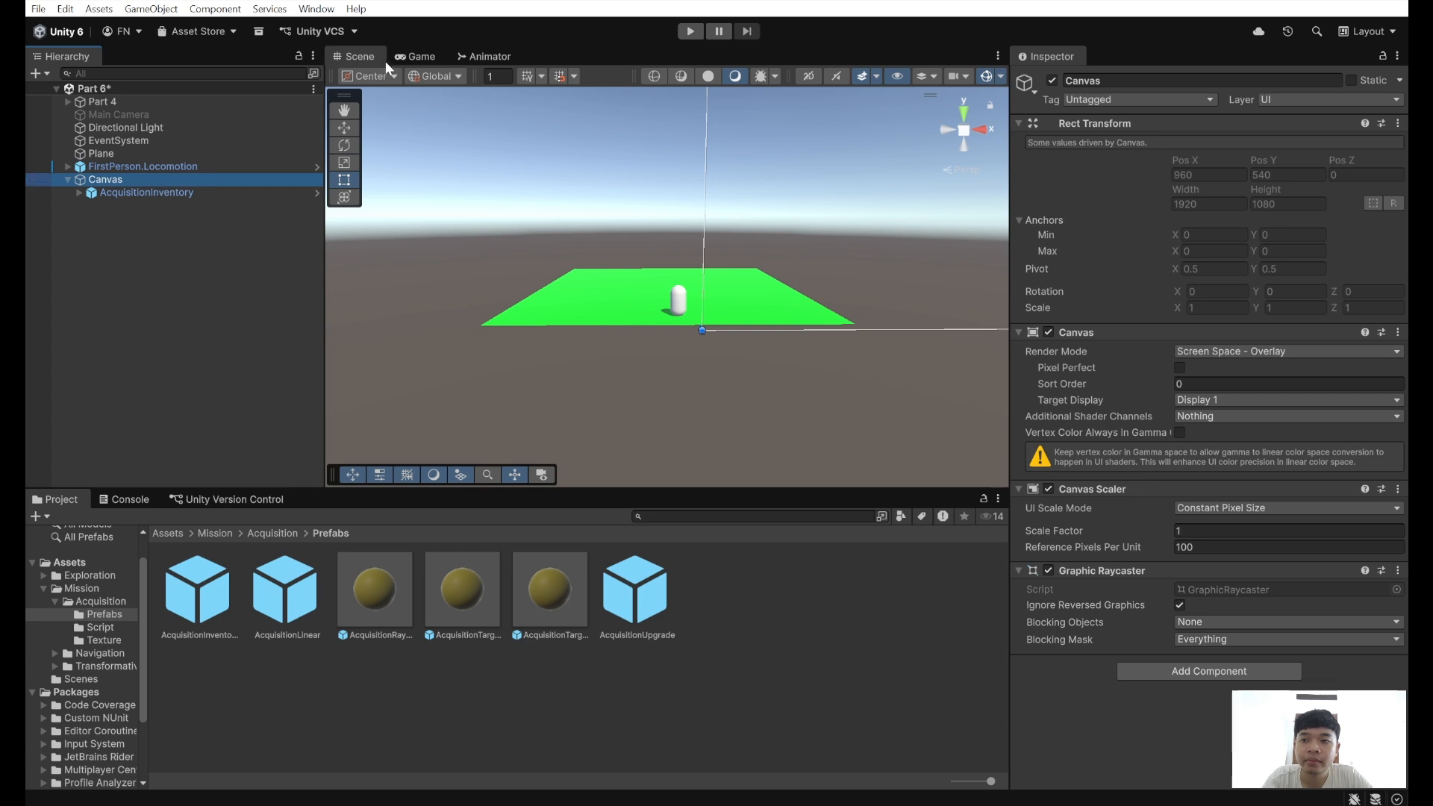
left_click(409, 54)
left_click(366, 58)
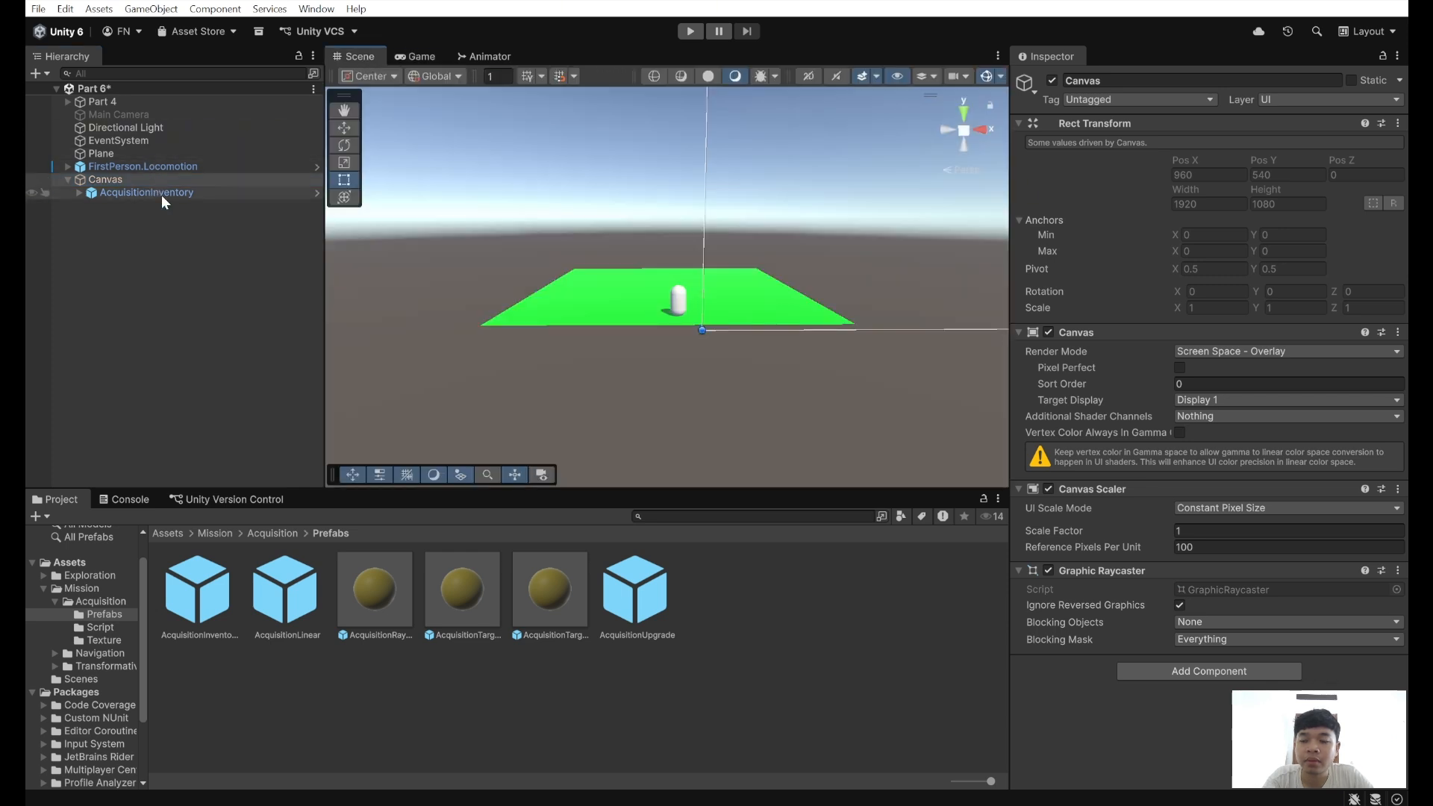
right_click(149, 182)
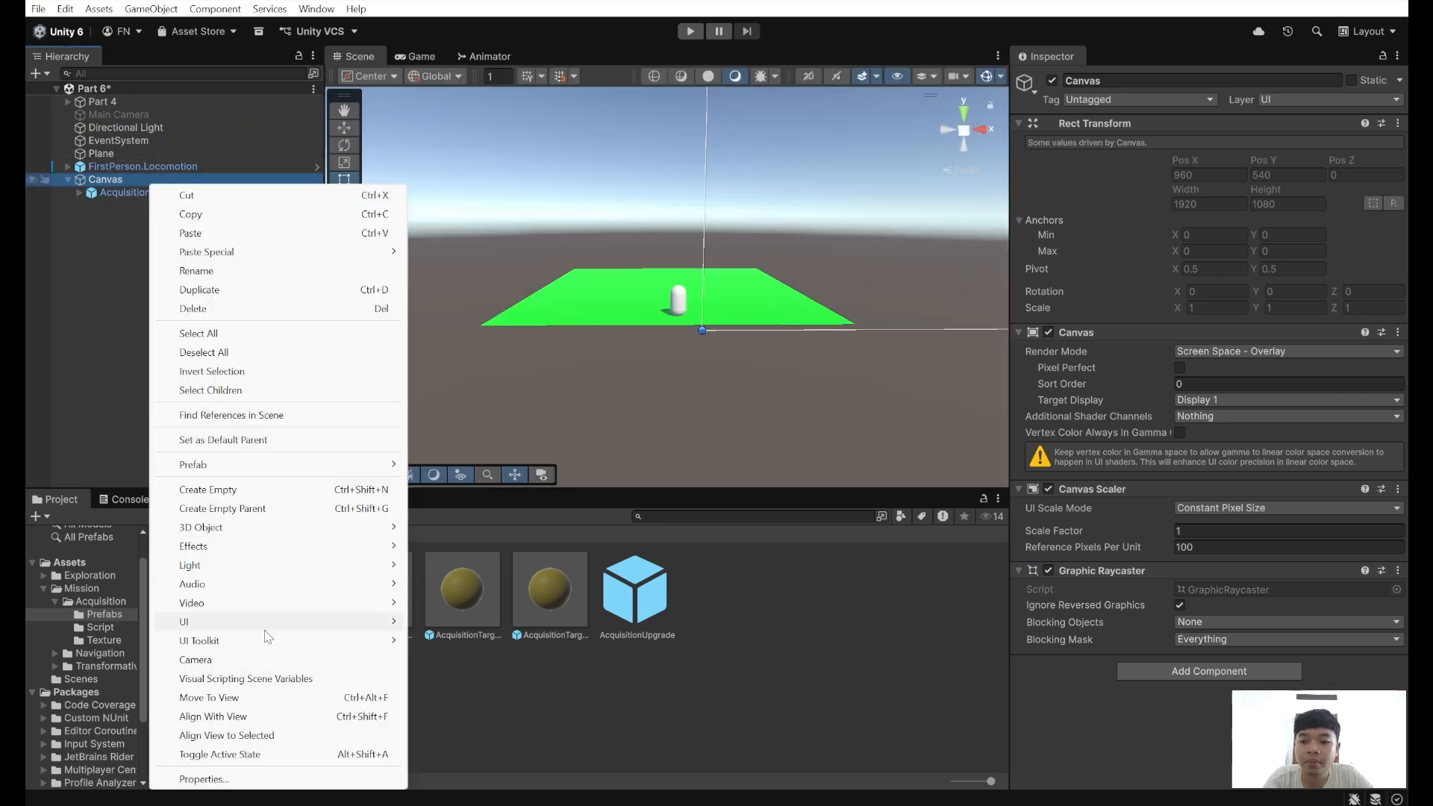
mouse_move(223, 621)
mouse_move(485, 622)
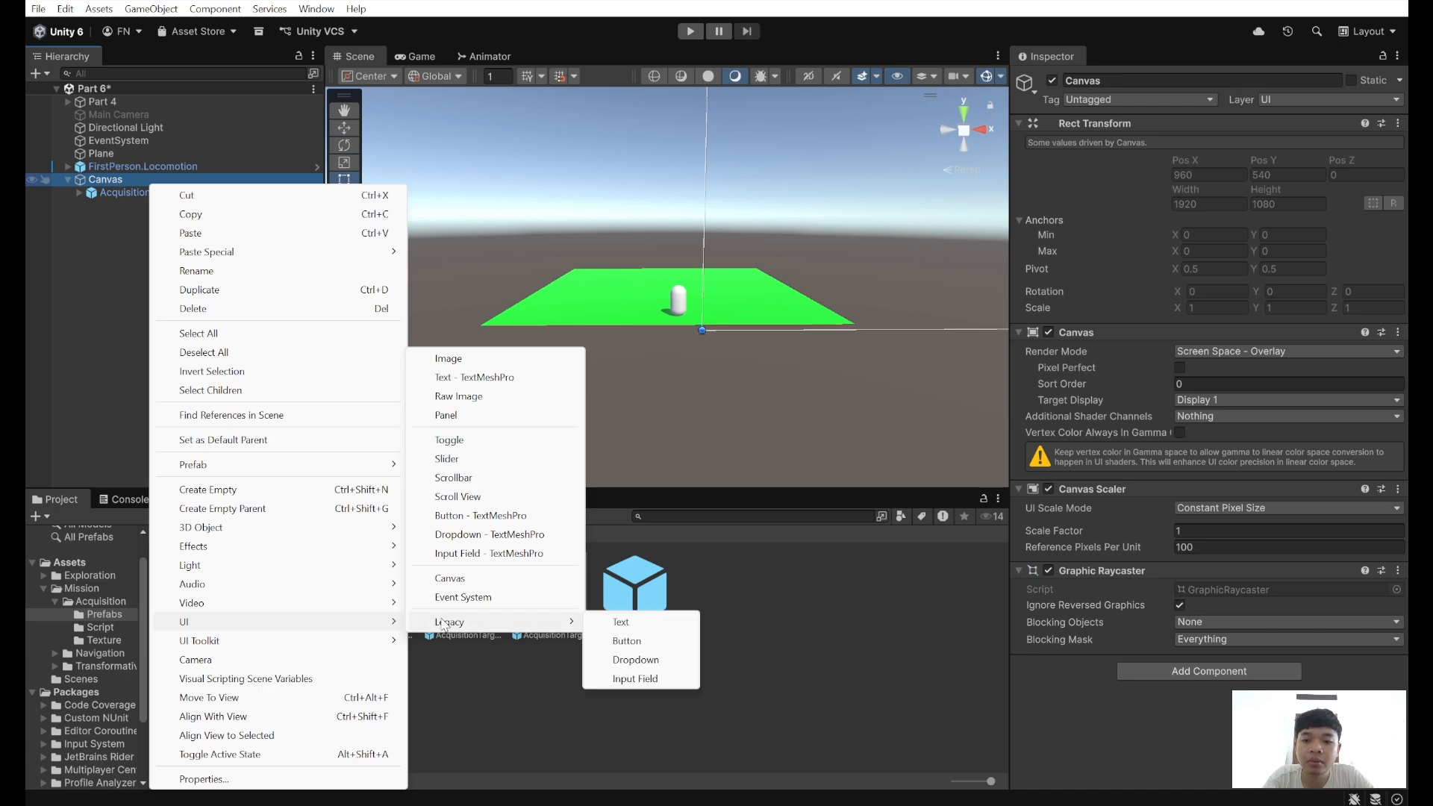
left_click(624, 641)
- Move the legacy button to the upper-left corner of the inventory panel, at about X -738, Y 425
double_click(138, 182)
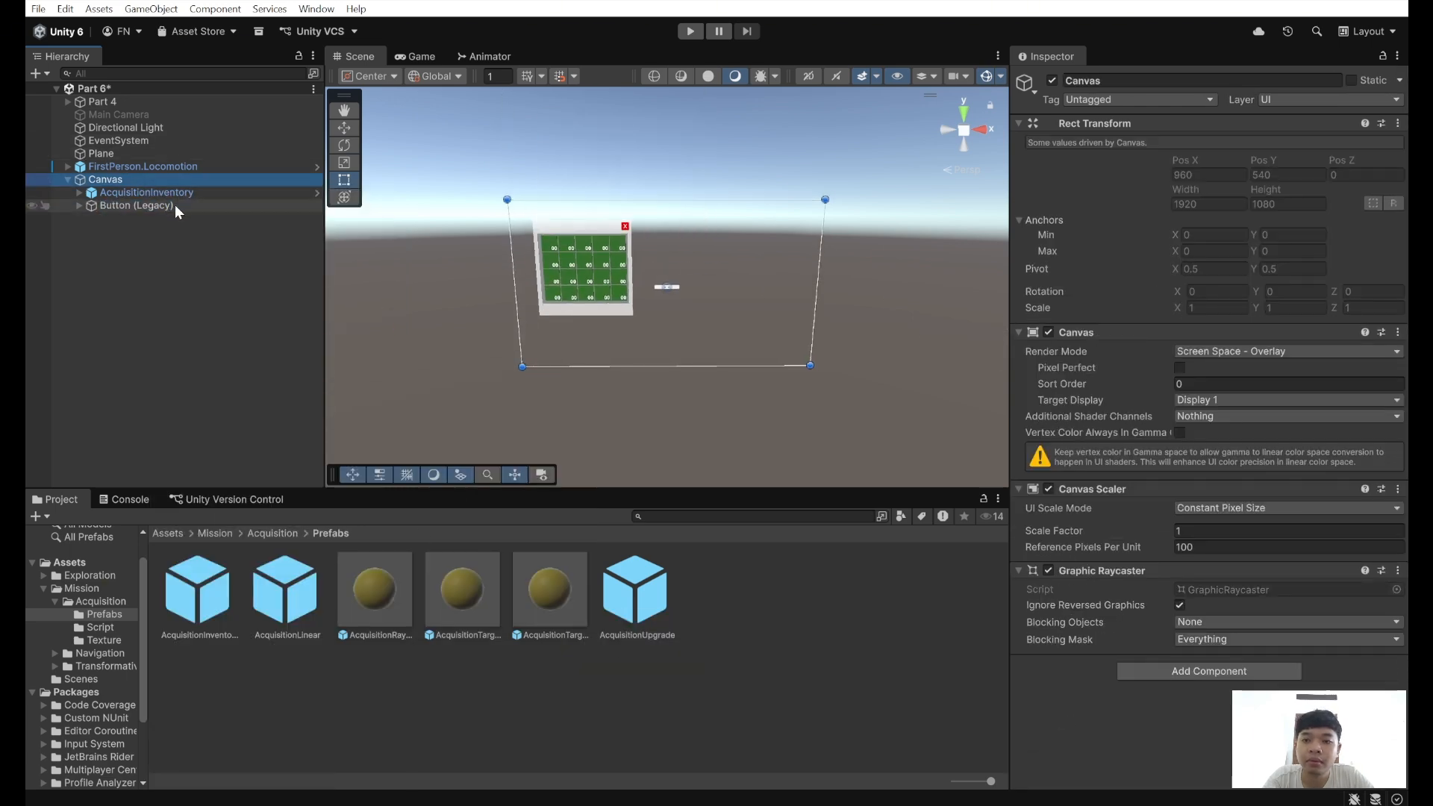
left_click(198, 194)
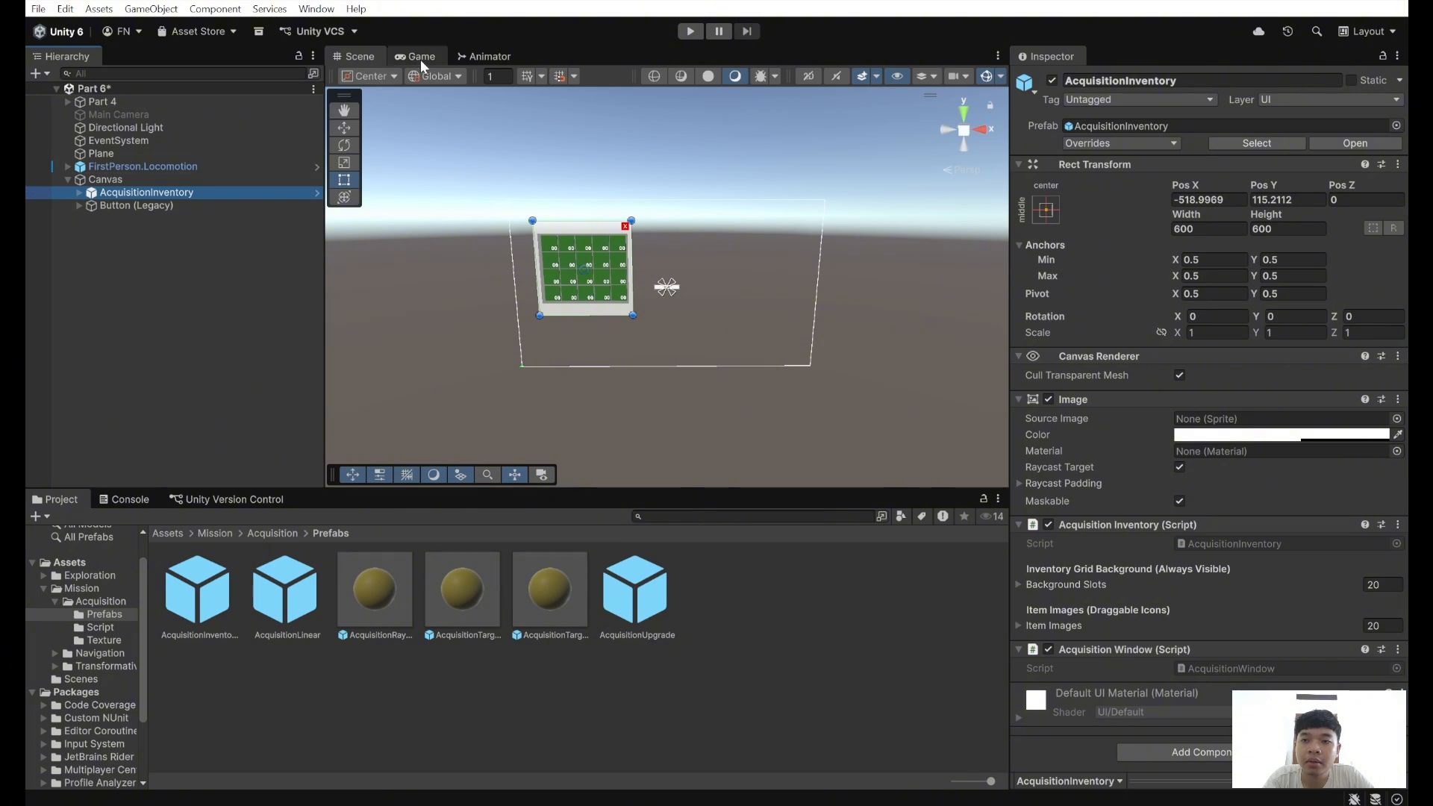
left_click(420, 57)
left_click(357, 56)
left_click(244, 205)
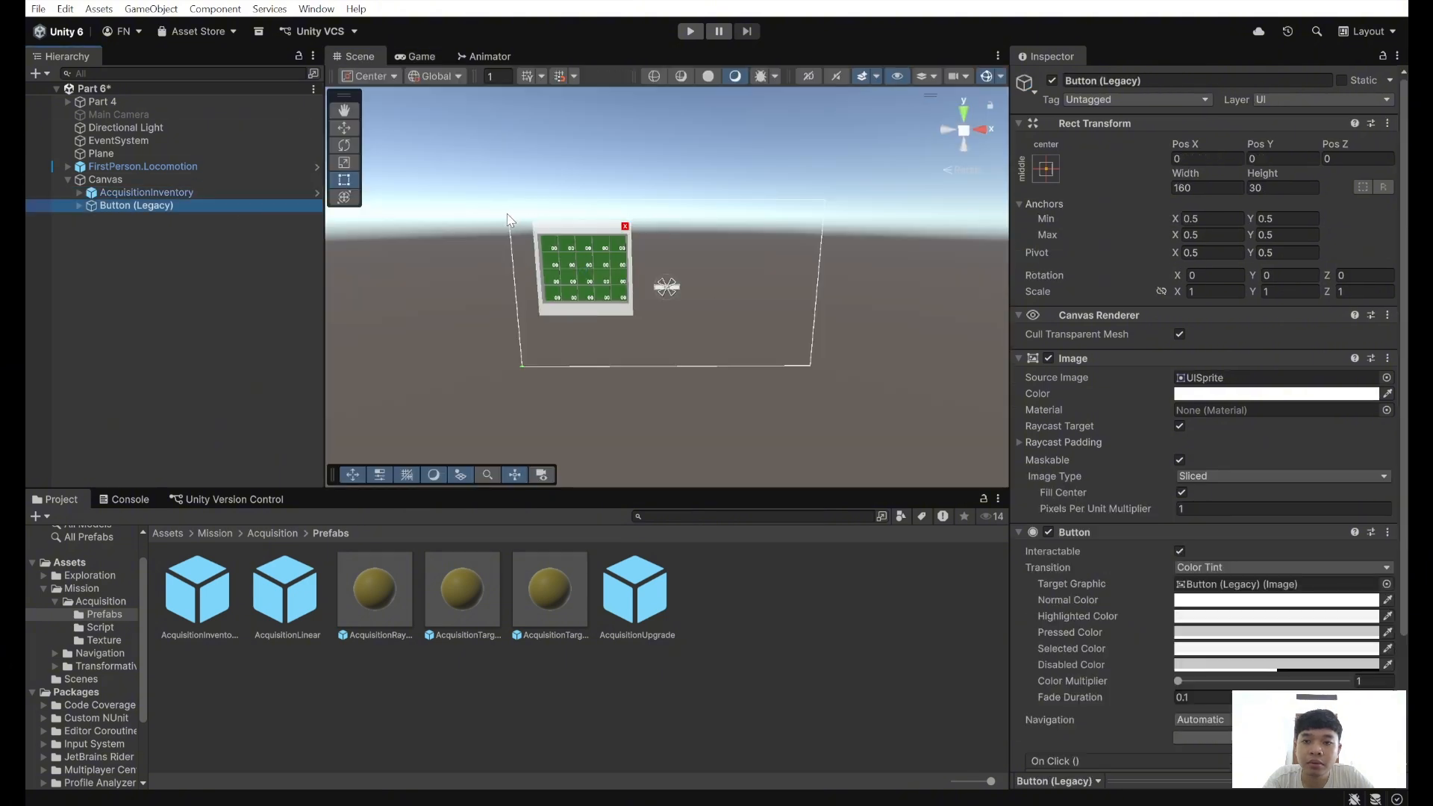
left_click(343, 129)
scroll(746, 268, "up", 5)
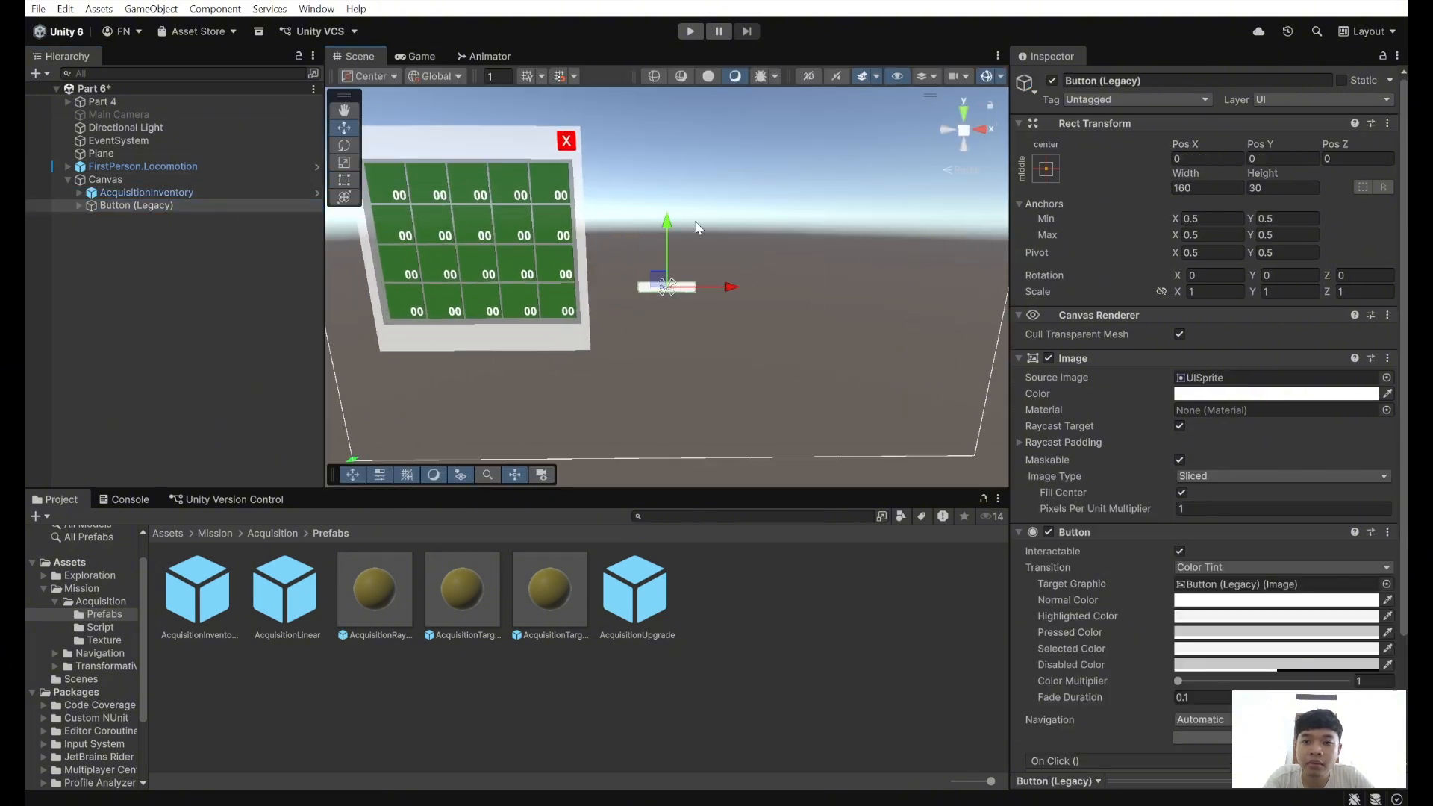
left_click_drag(670, 228, 678, 190)
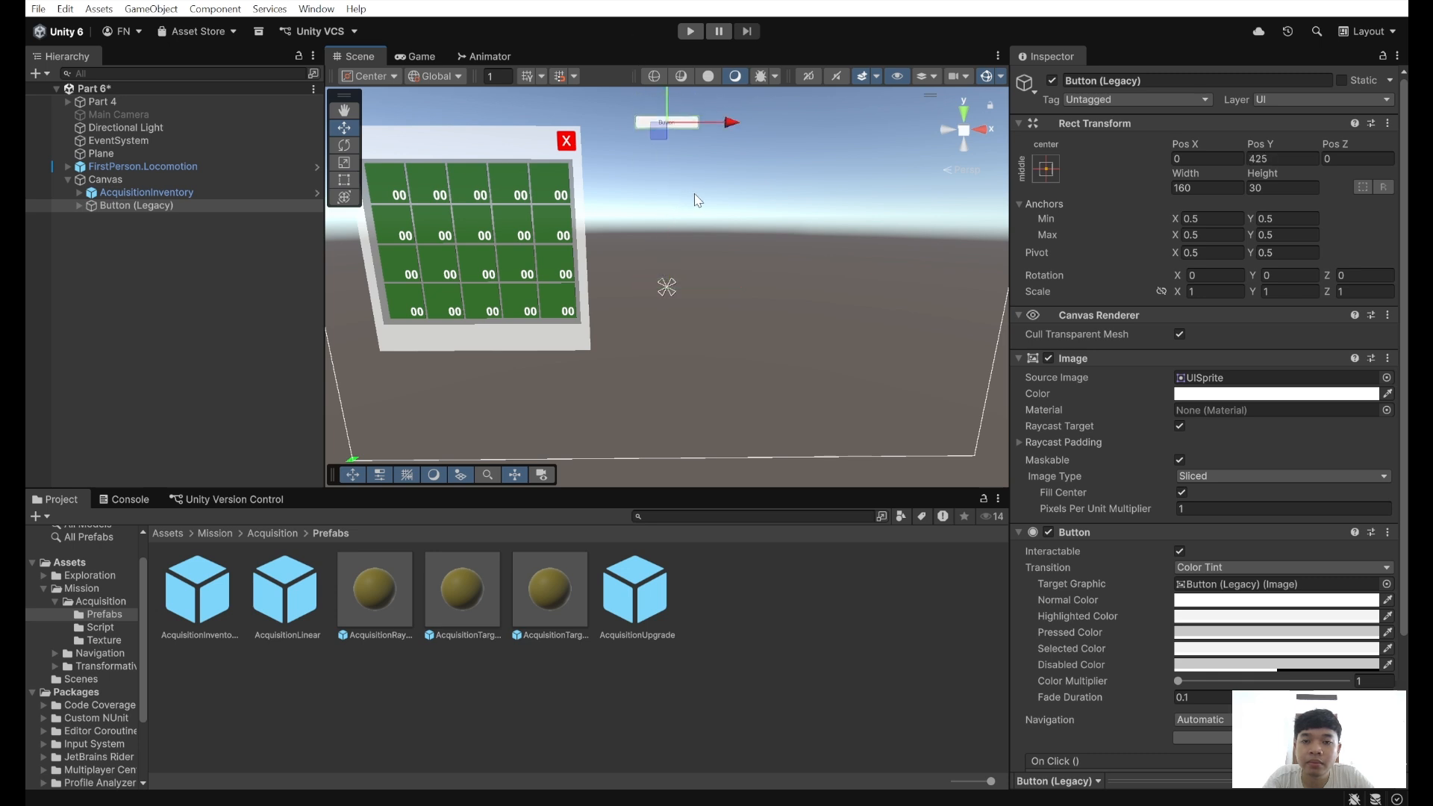
right_click_drag(694, 201, 691, 204)
middle_click_drag(690, 204, 730, 273)
left_click_drag(779, 197, 489, 187)
middle_click_drag(693, 243, 750, 277)
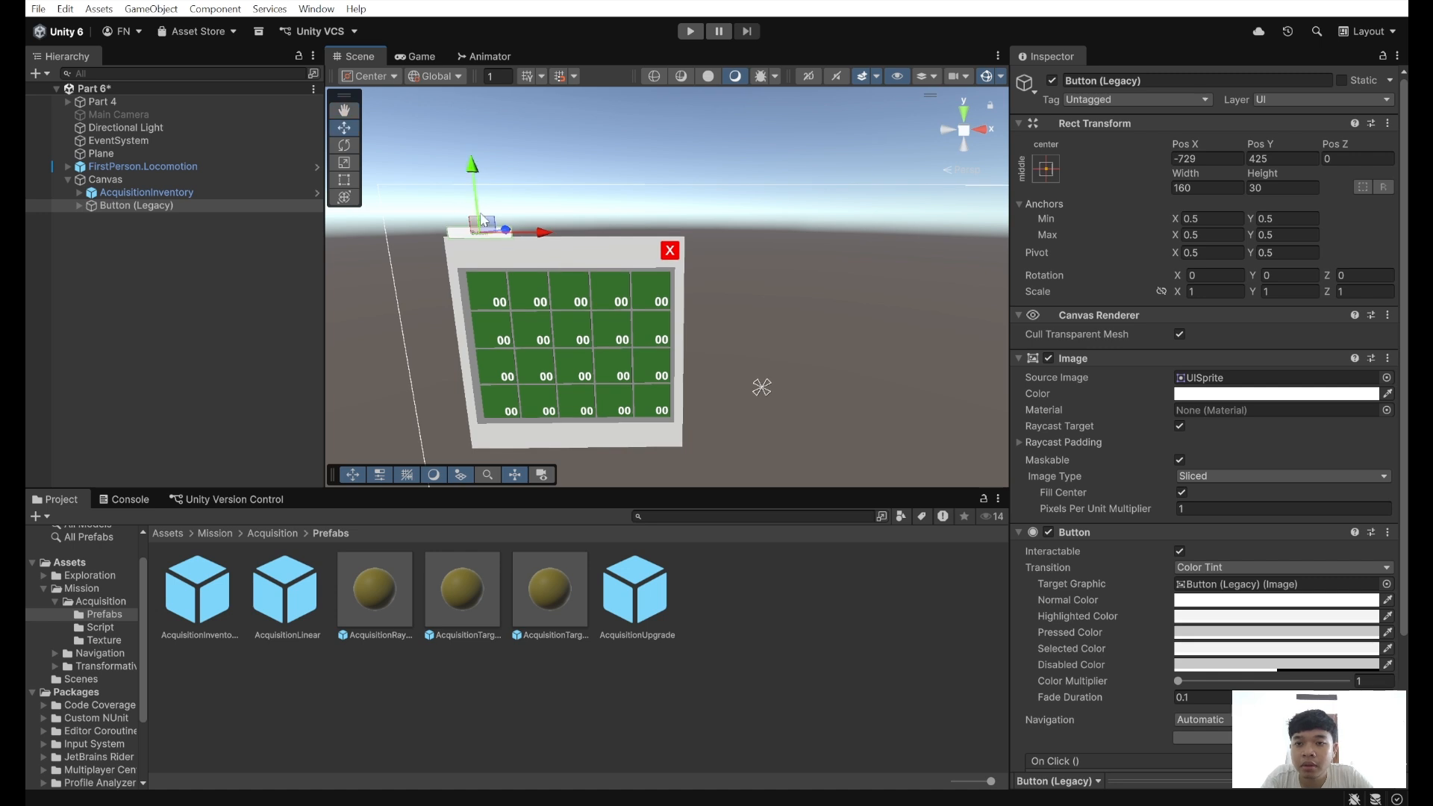
left_click_drag(483, 219, 479, 220)
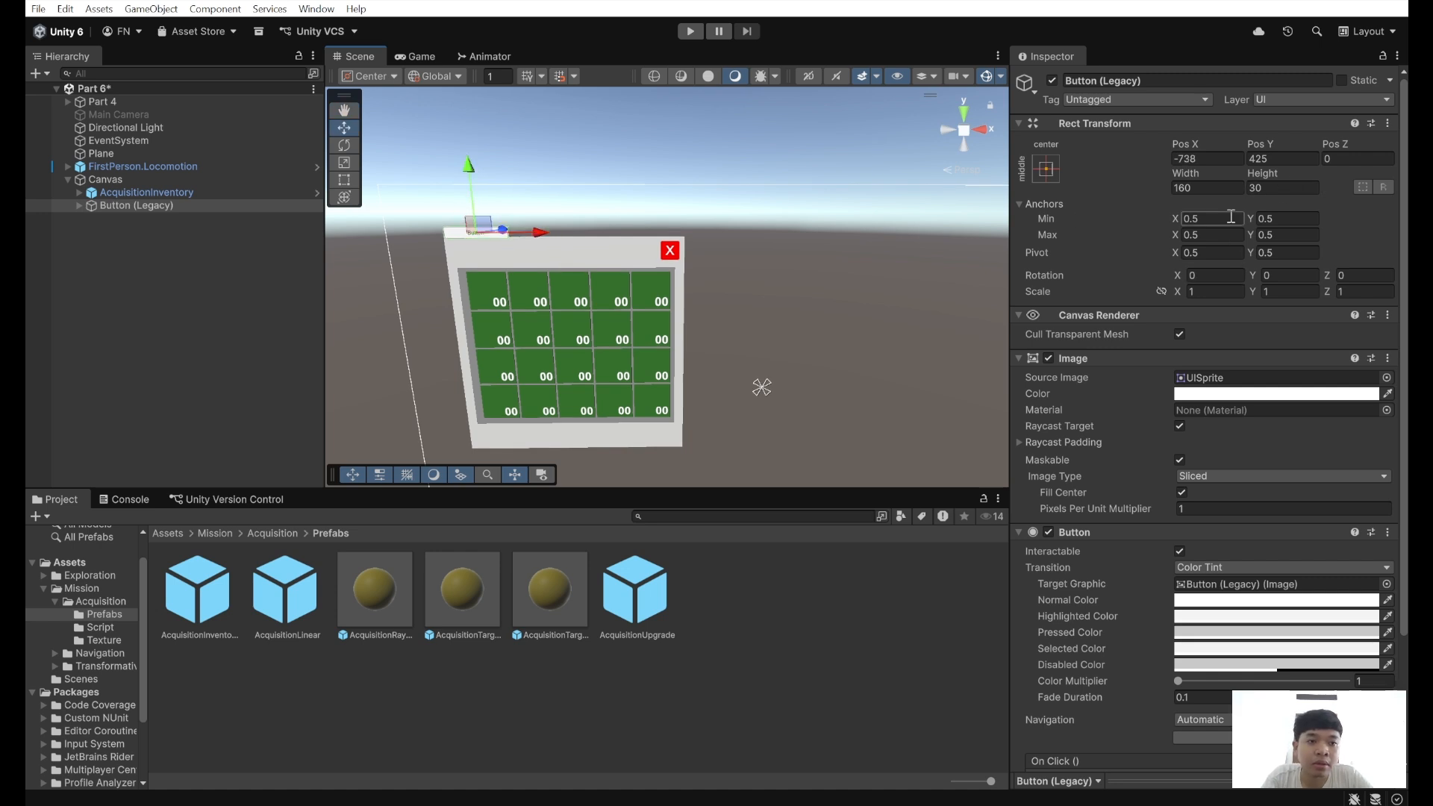
- Set the legacy button's height to 60
left_click(1281, 191)
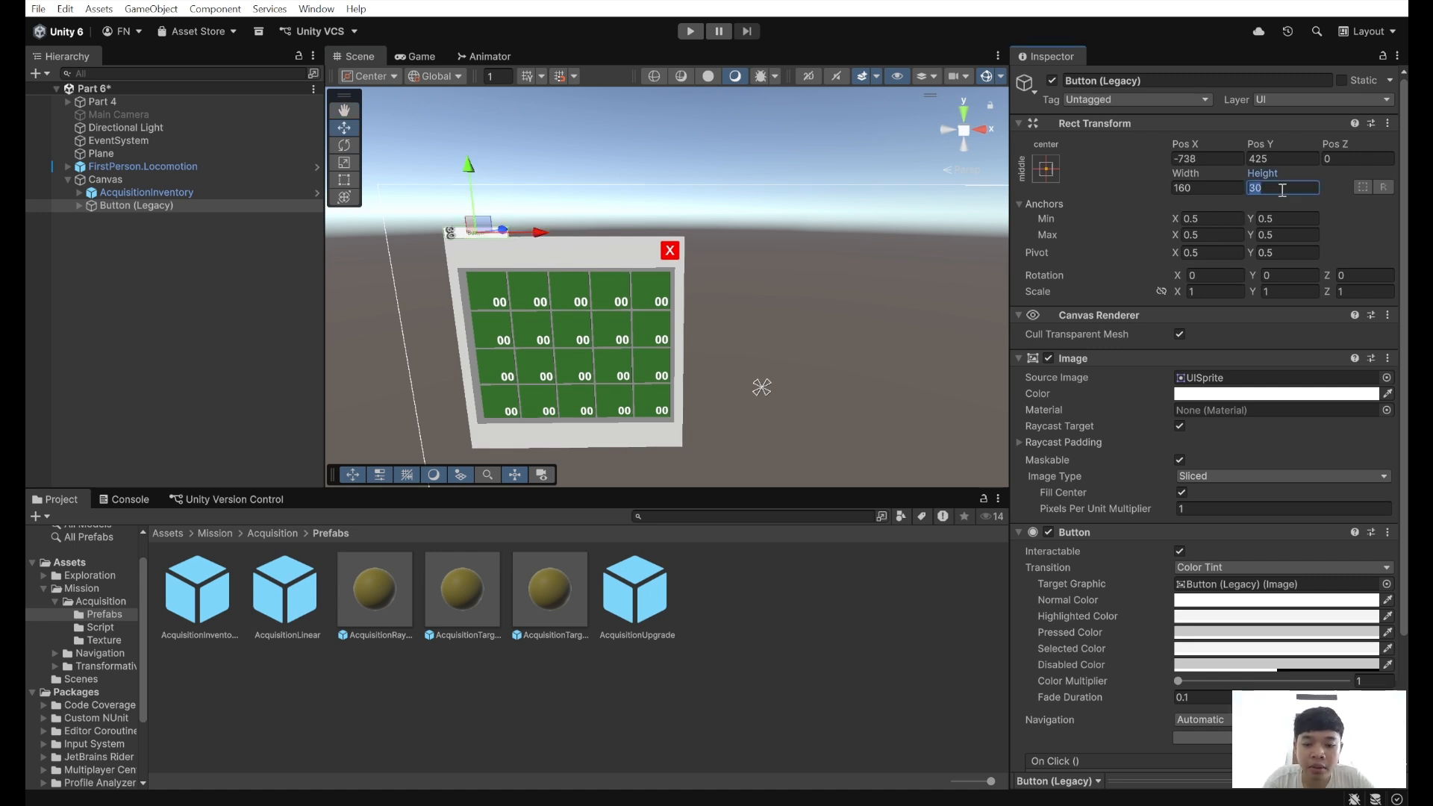
type("60")
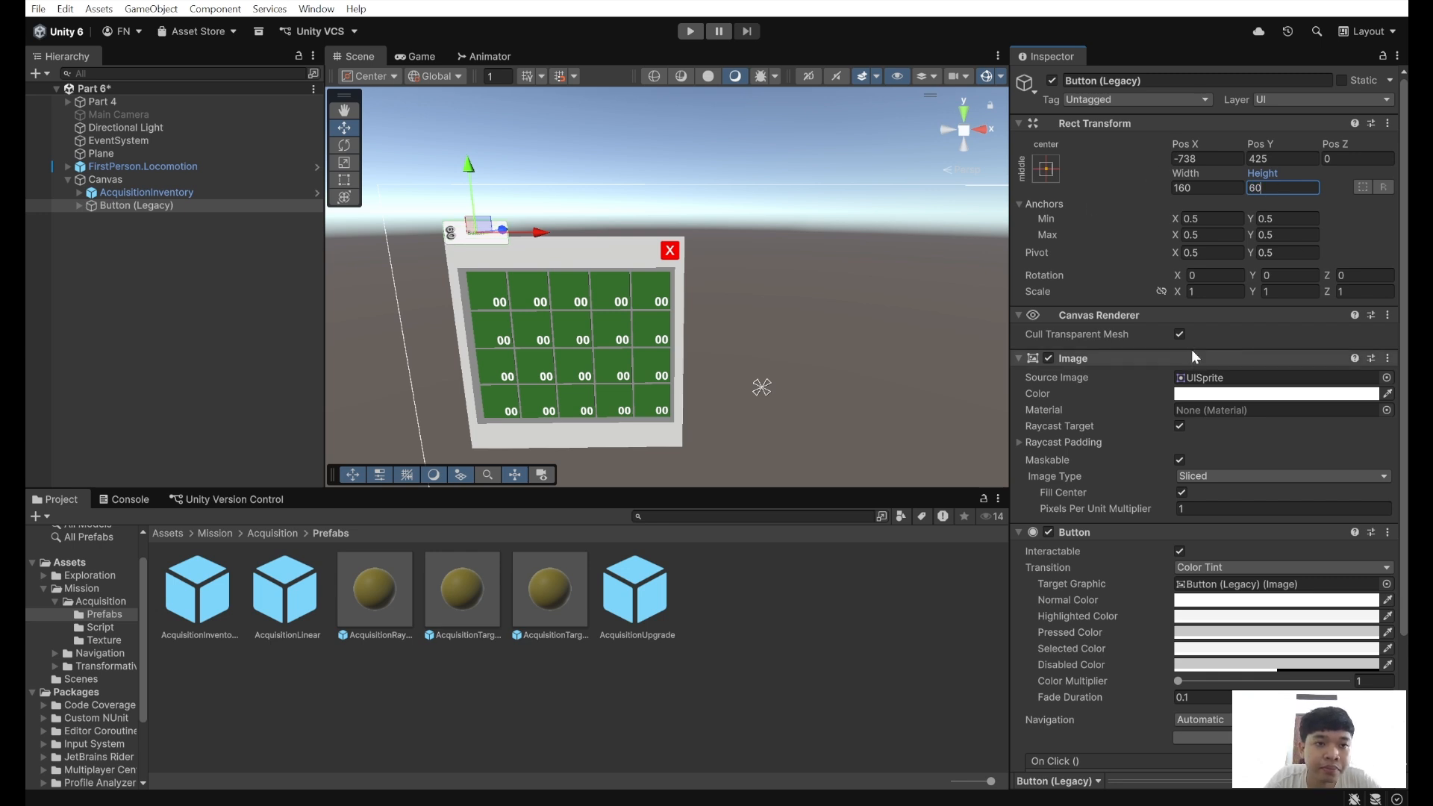
scroll(1191, 349, "down", 4)
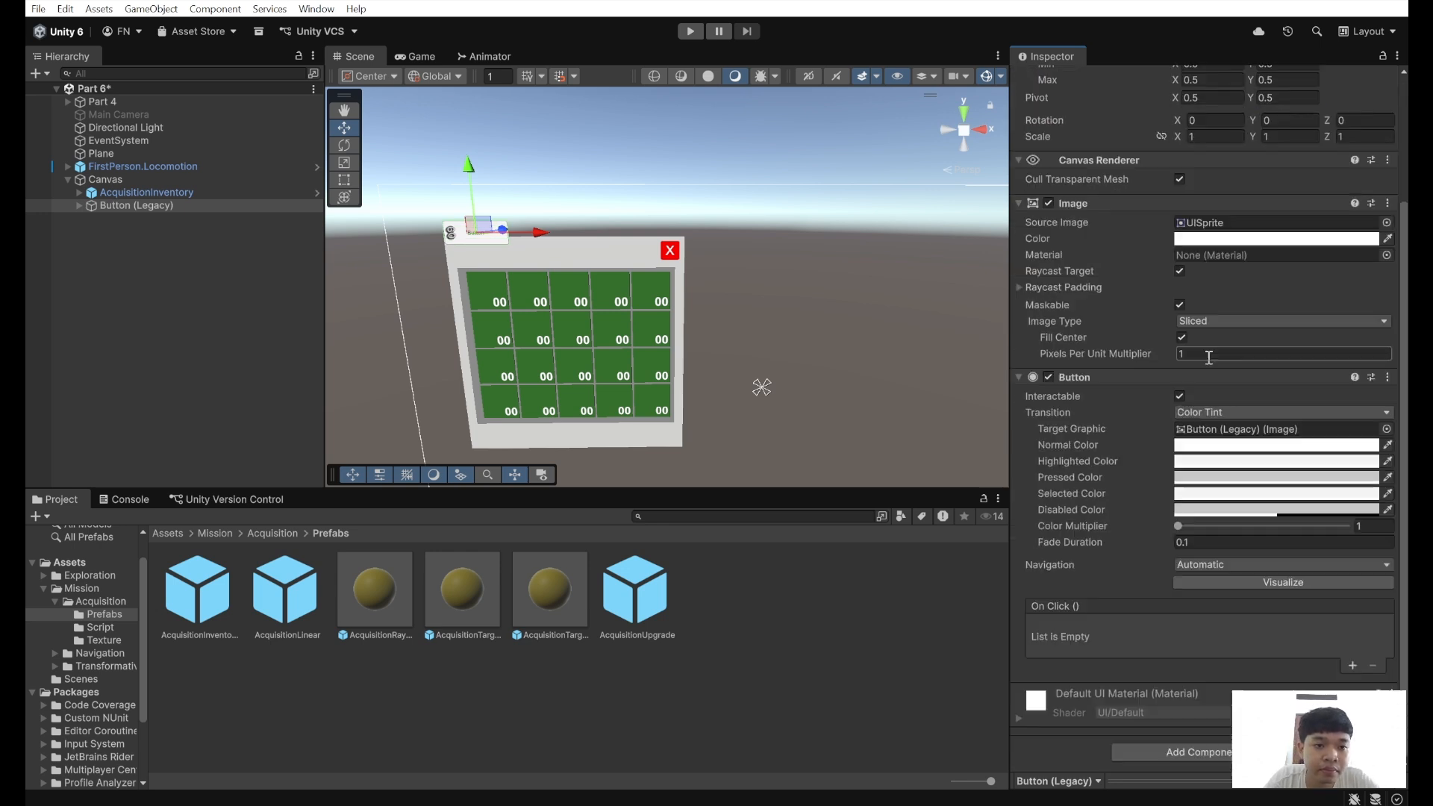
- Change the button's label text to INVENTORY
left_click(77, 206)
left_click(132, 218)
left_click(1095, 234)
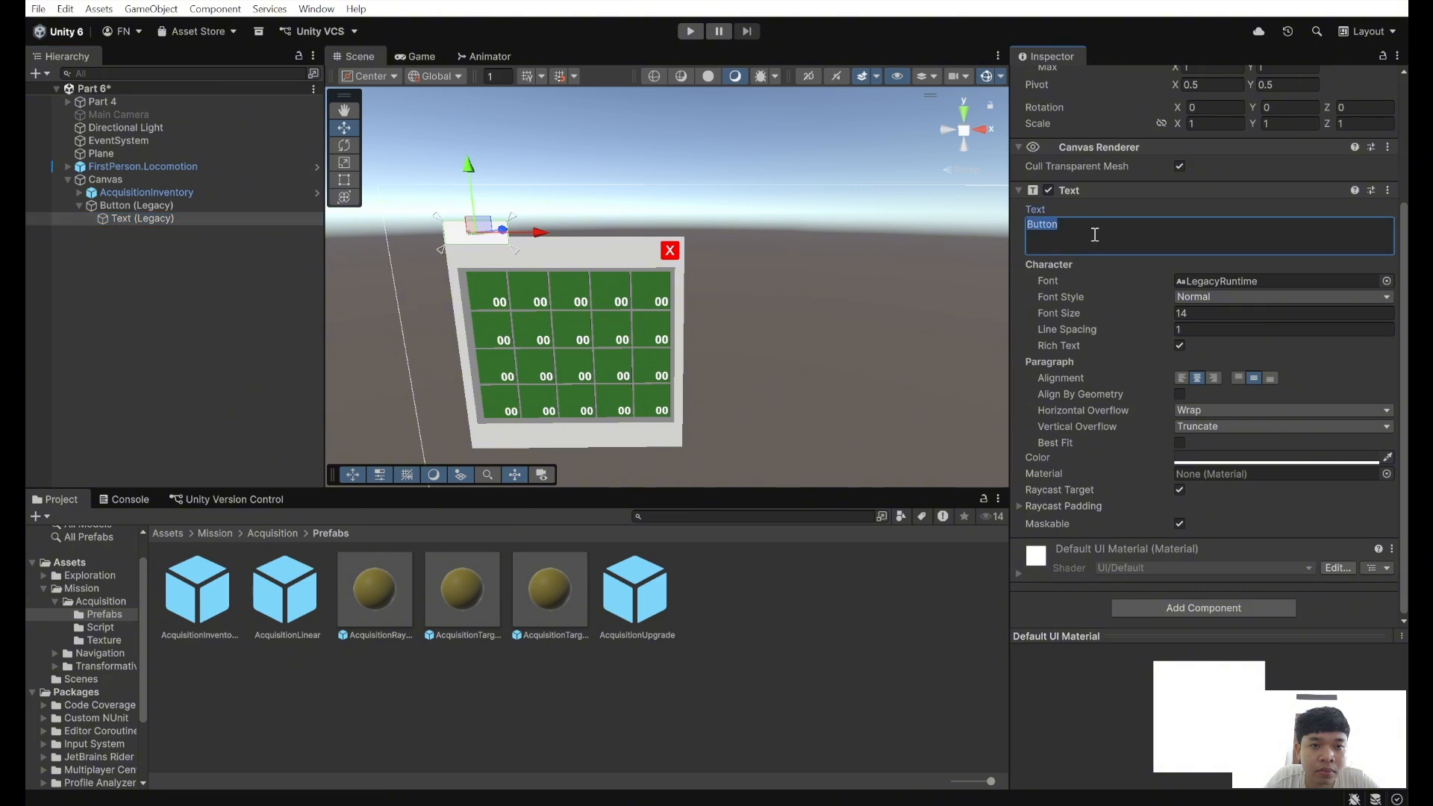
key("BackSpace")
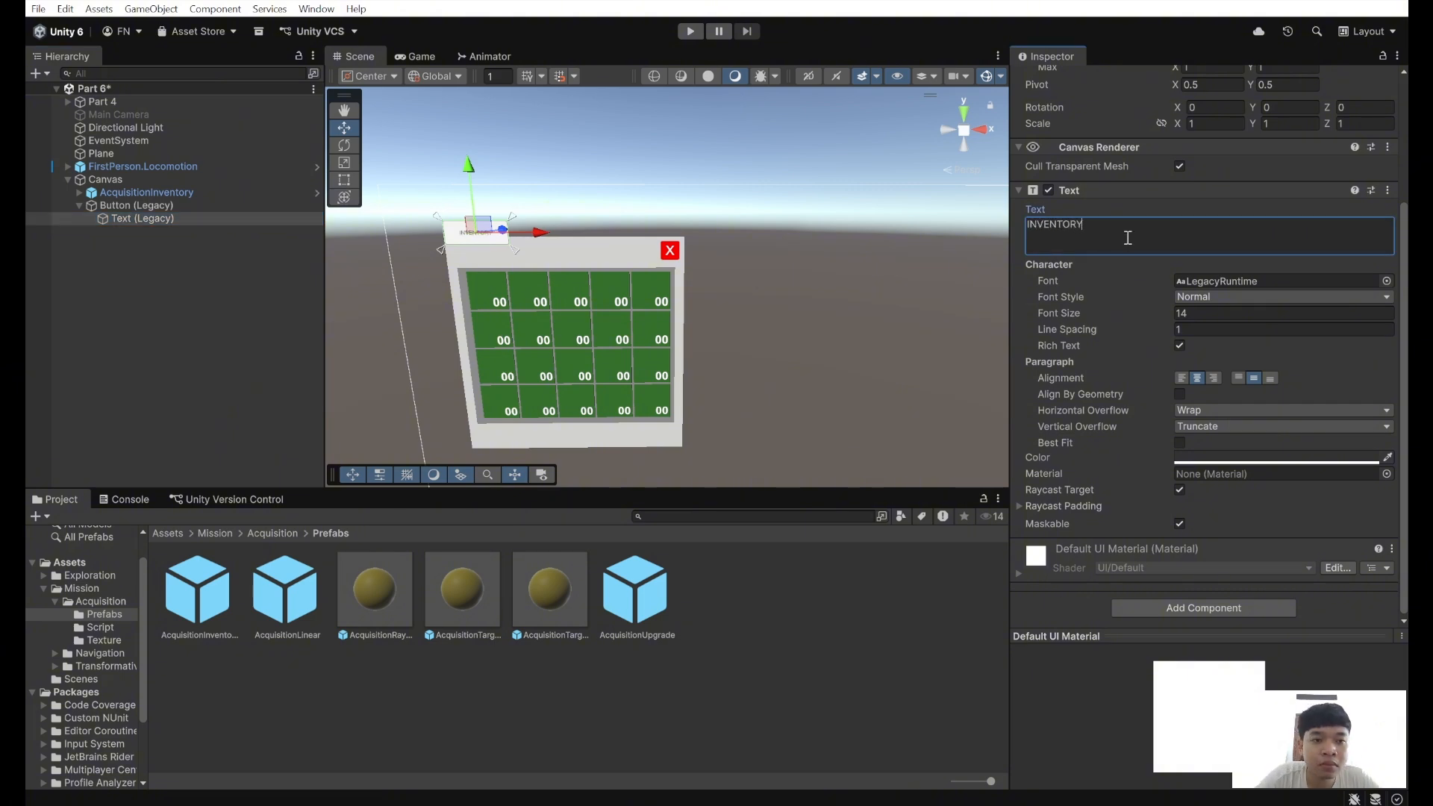
type("INVENTORY")
- Set the button label's font size to 20 and its font style to Bold
left_click(1166, 315)
type("20")
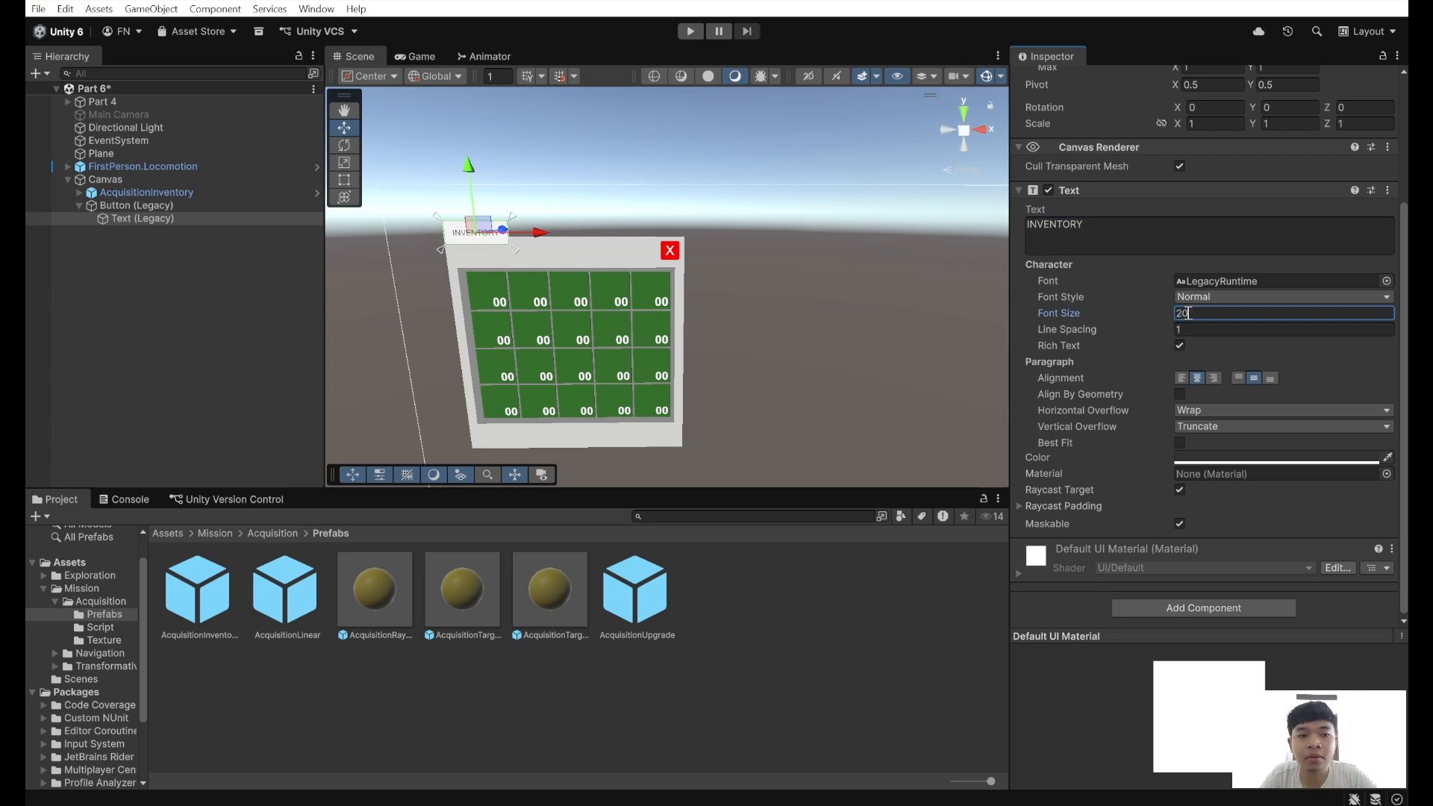
left_click(1273, 297)
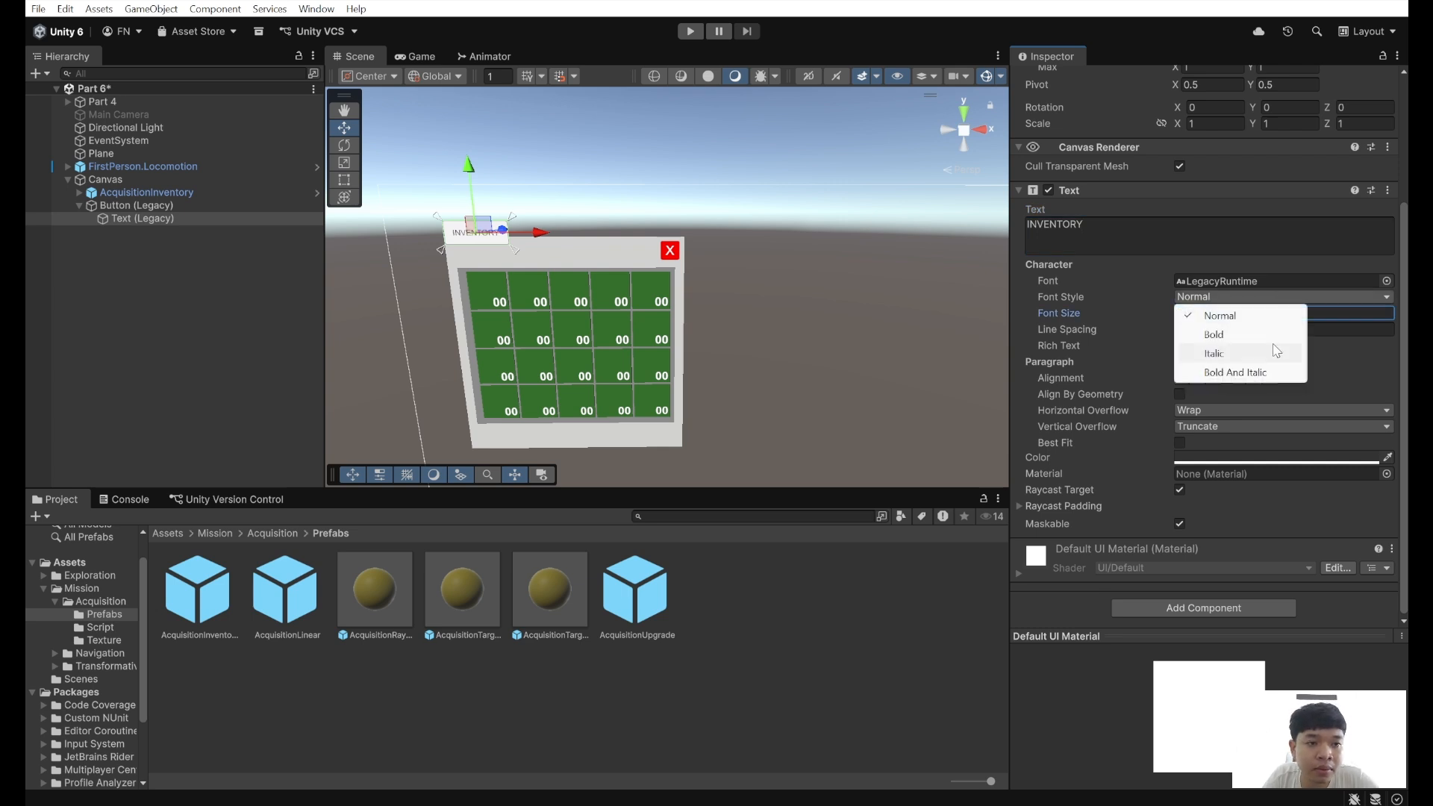
left_click(1262, 332)
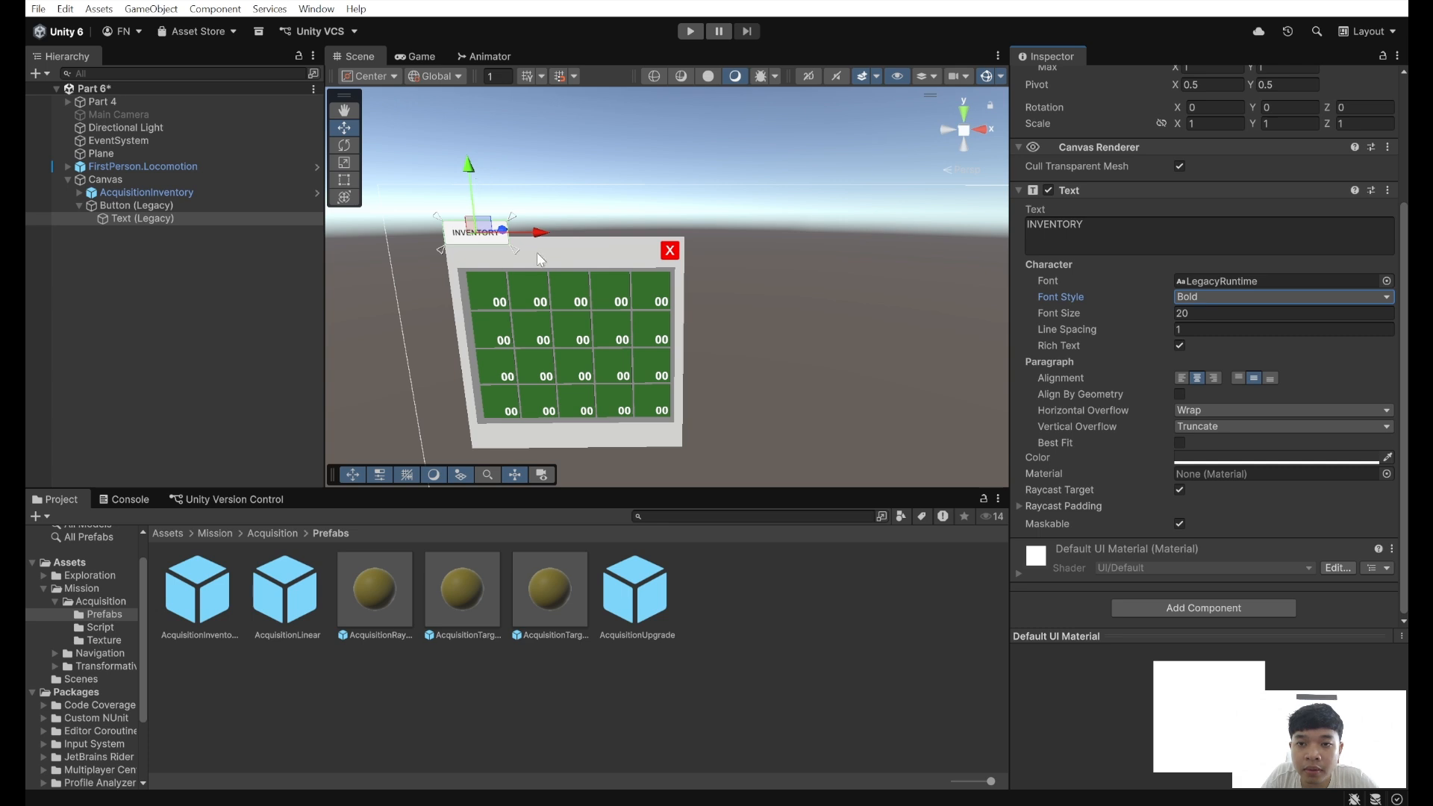
- Lower the AcquisitionInventory panel to about Y 52 and raise the INVENTORY button to about Y 446
left_click(542, 302)
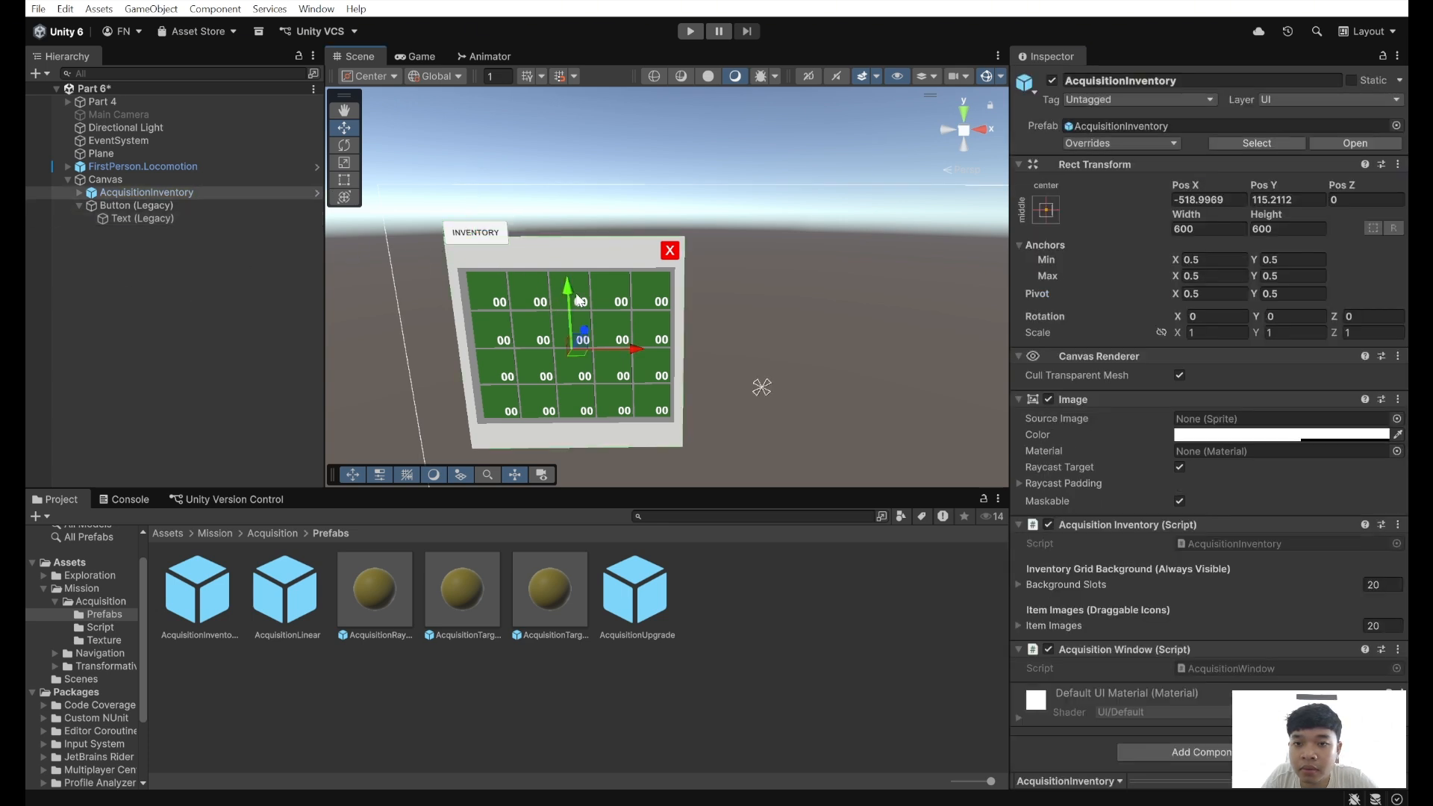
left_click_drag(565, 293, 574, 319)
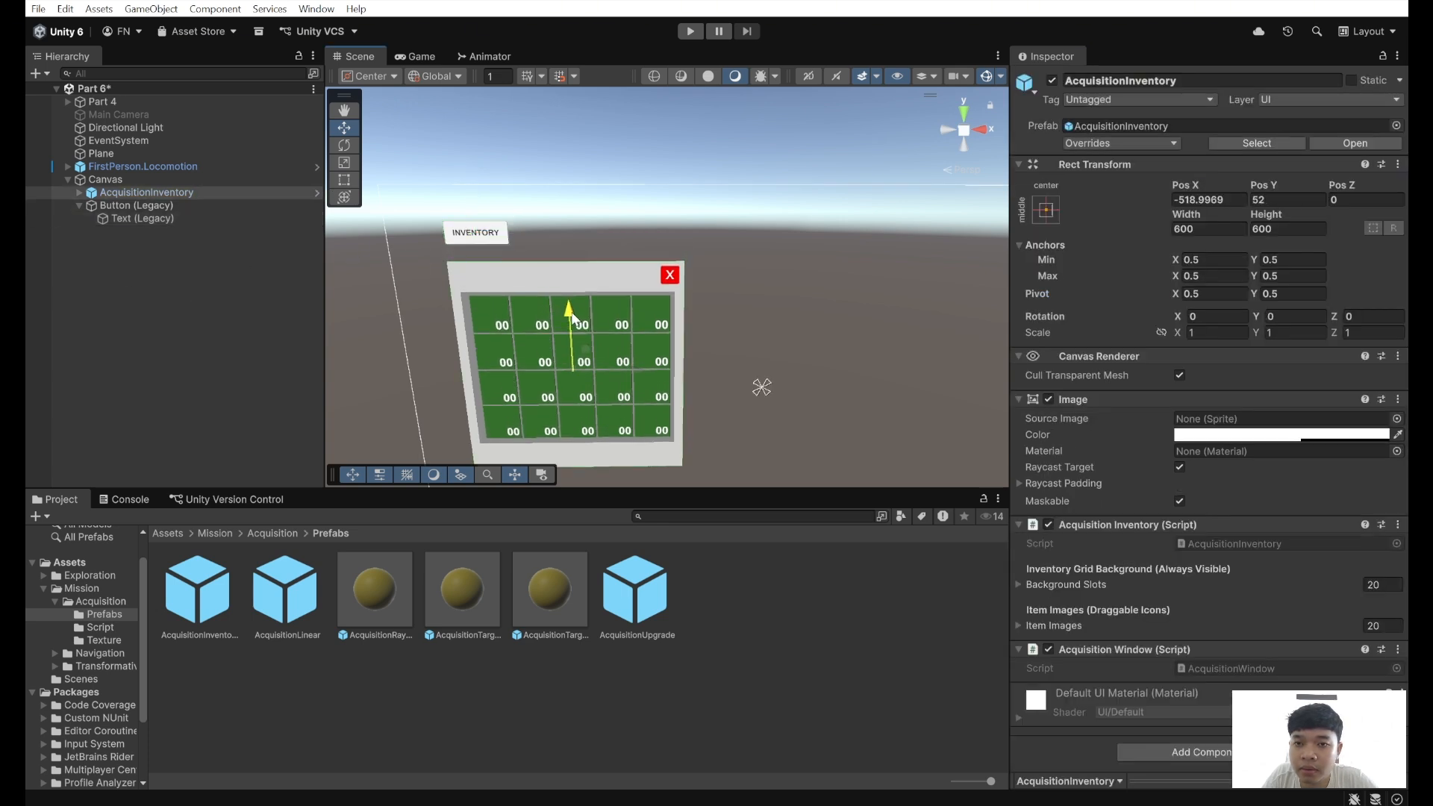
left_click(475, 232)
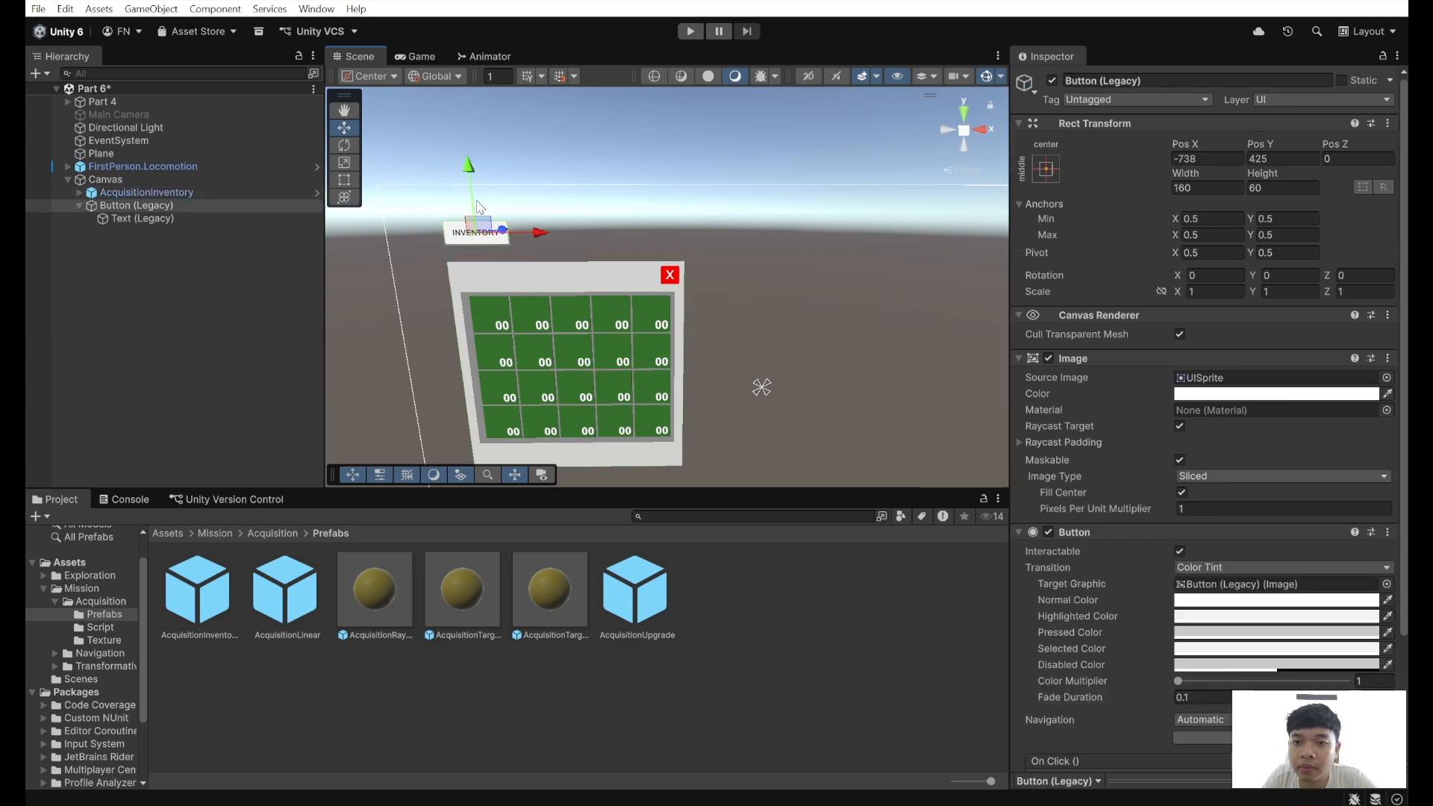
left_click_drag(475, 207, 485, 199)
- Rename the legacy button object to ButtonInventory and collapse its children in the Hierarchy
left_click(215, 177)
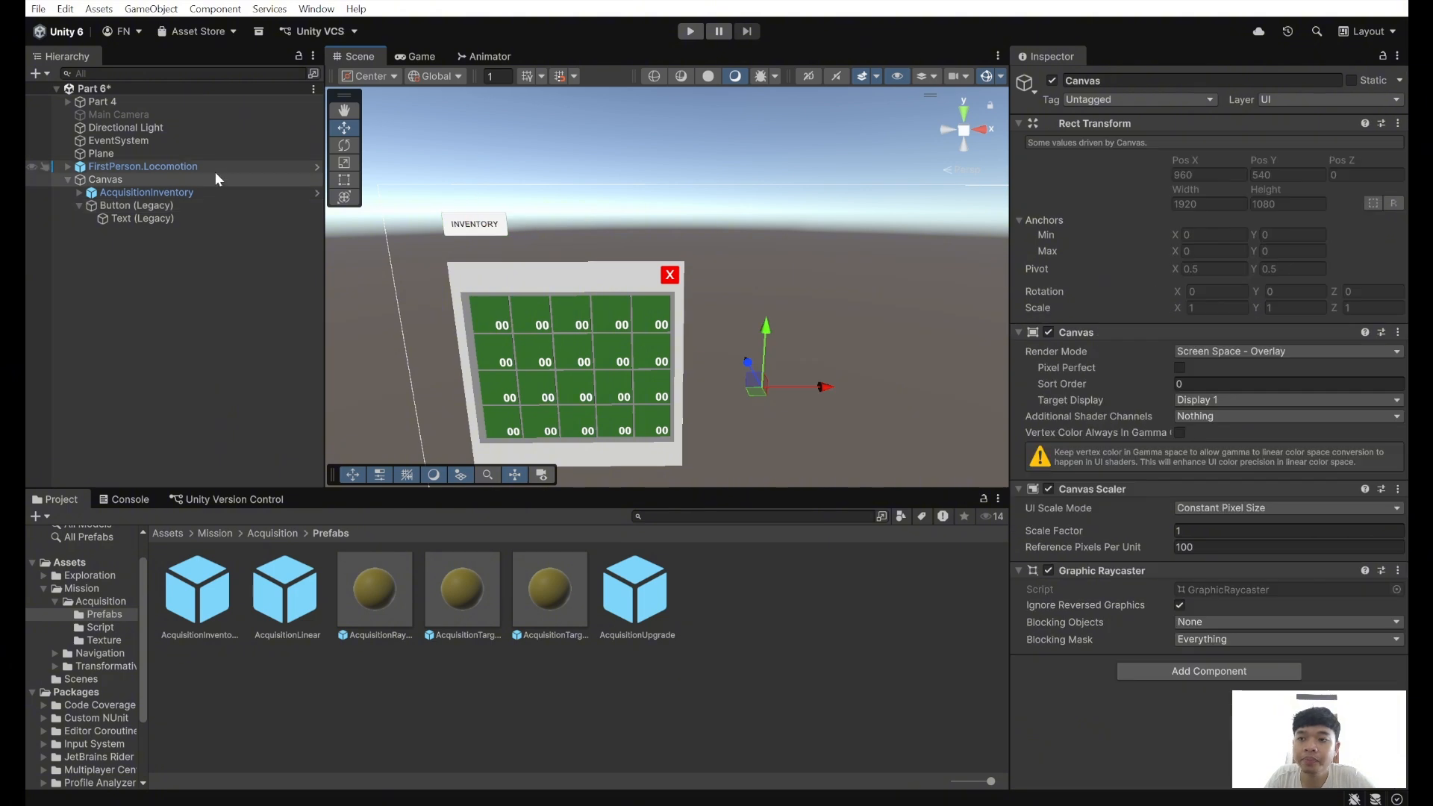
left_click(230, 207)
left_click(1087, 79)
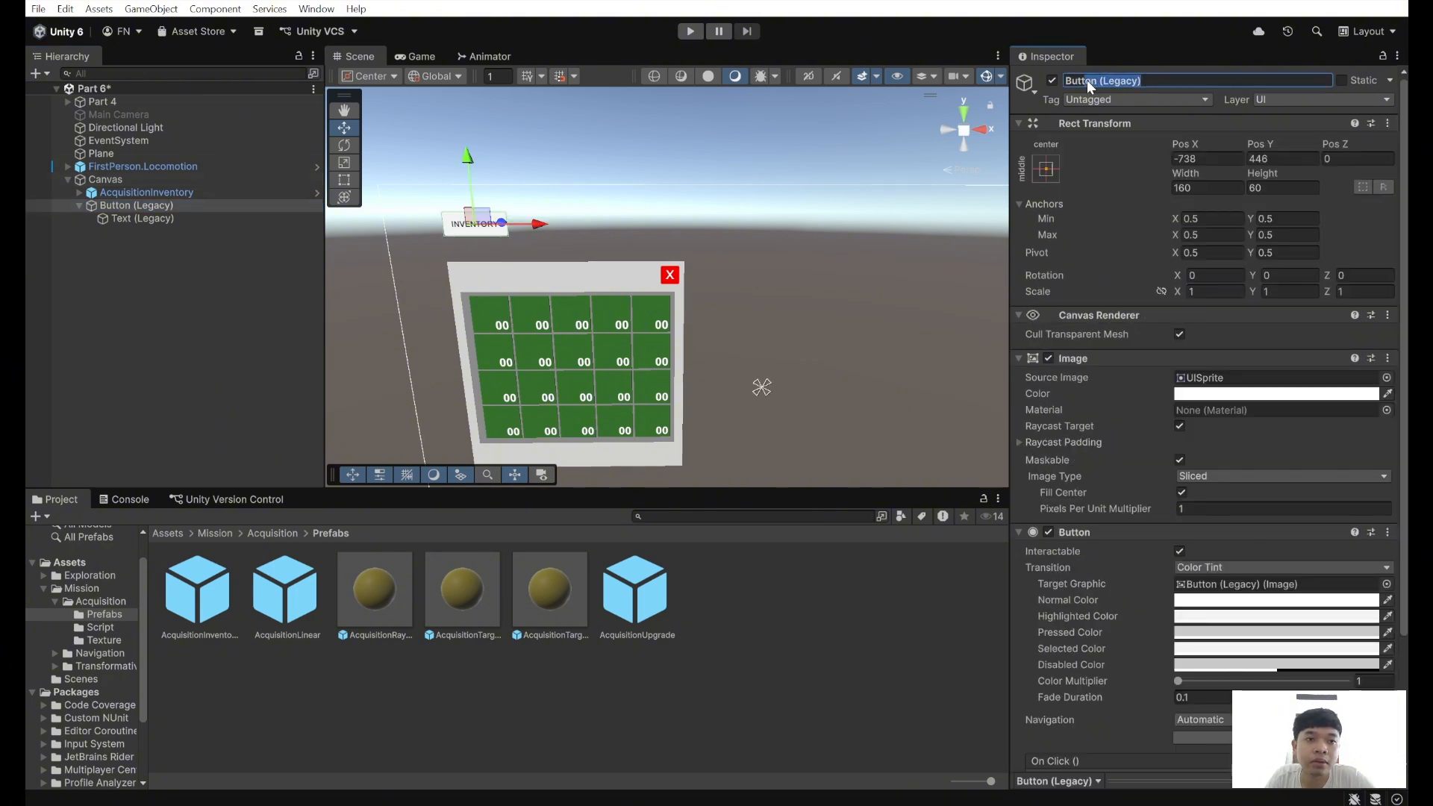
type("In")
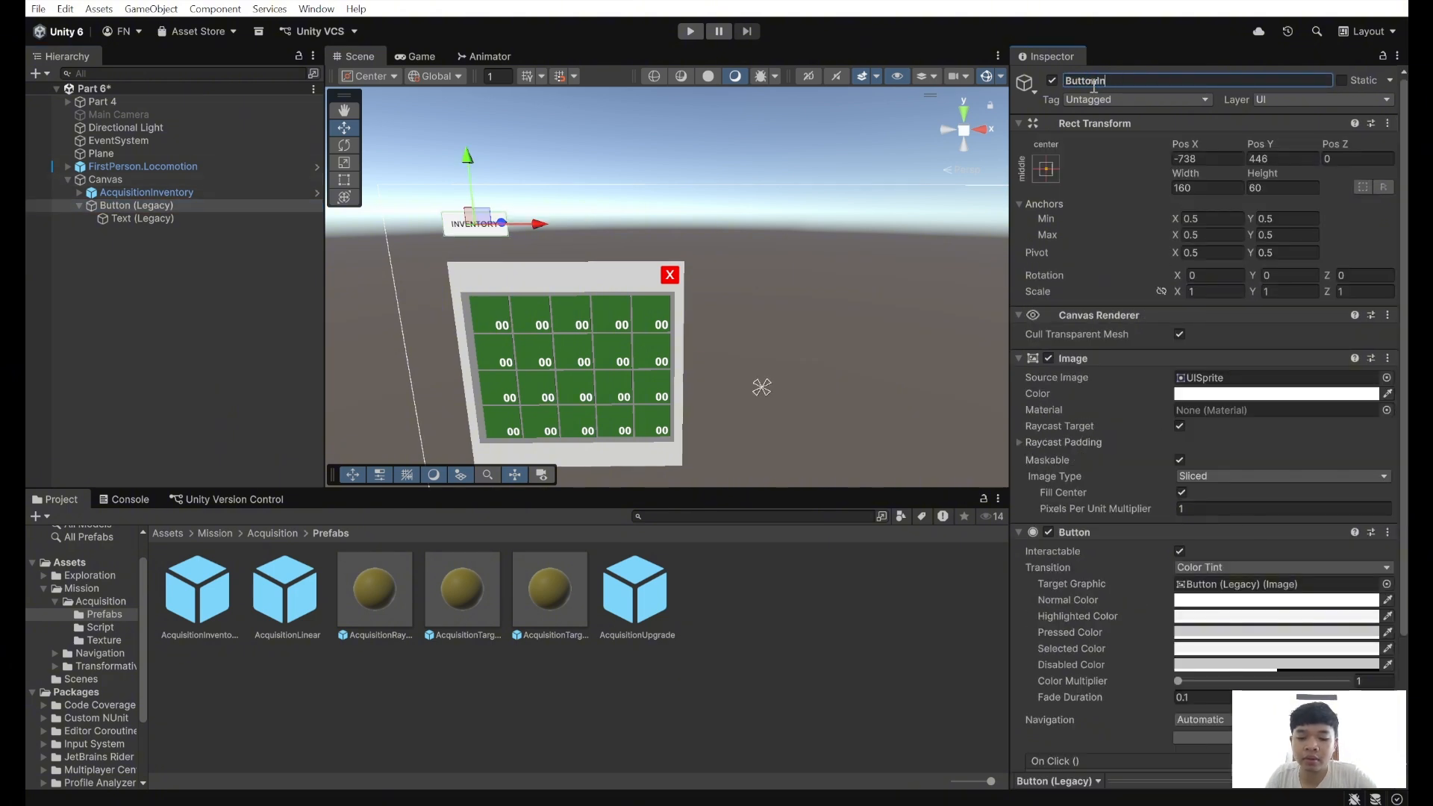
type("ventory")
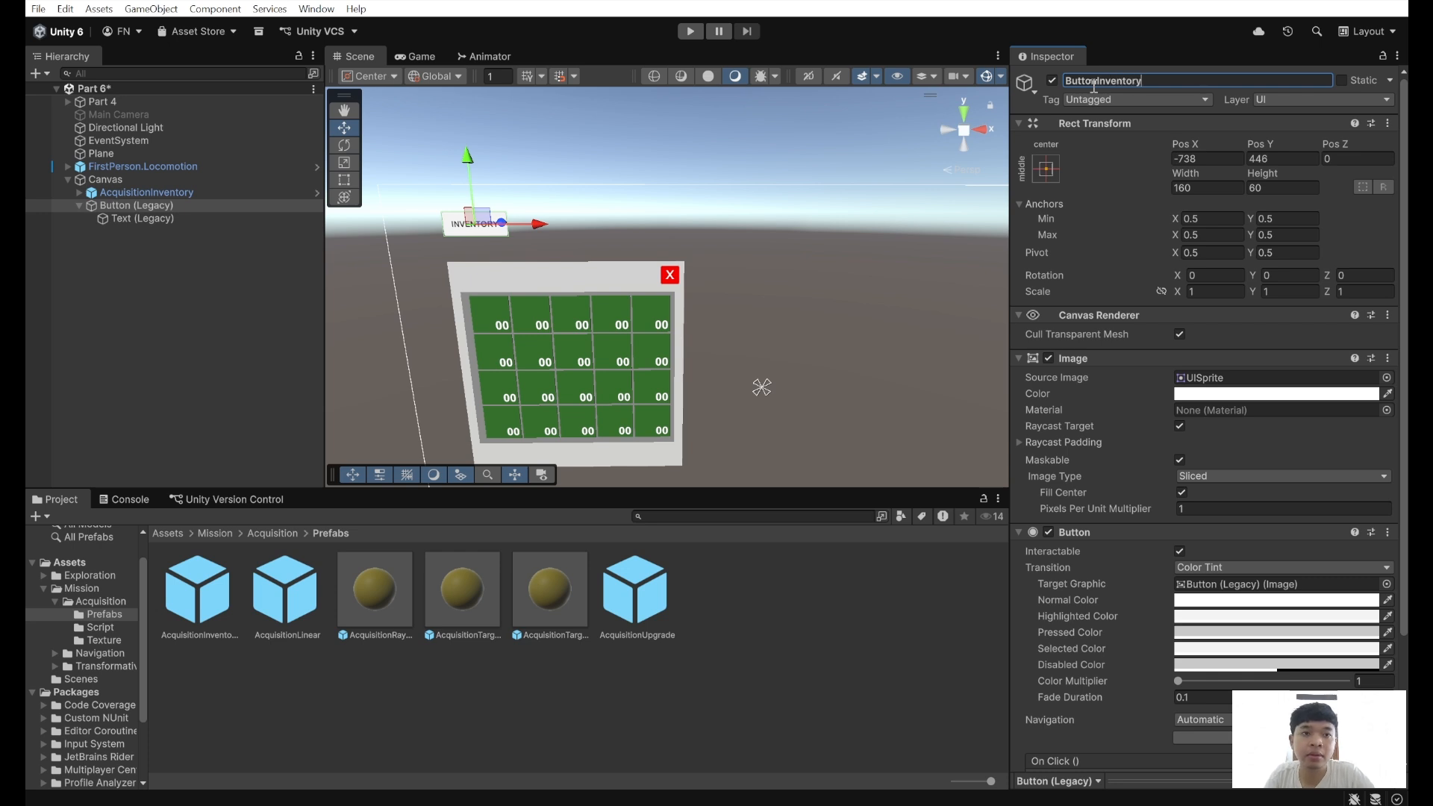
key("Return")
left_click(78, 205)
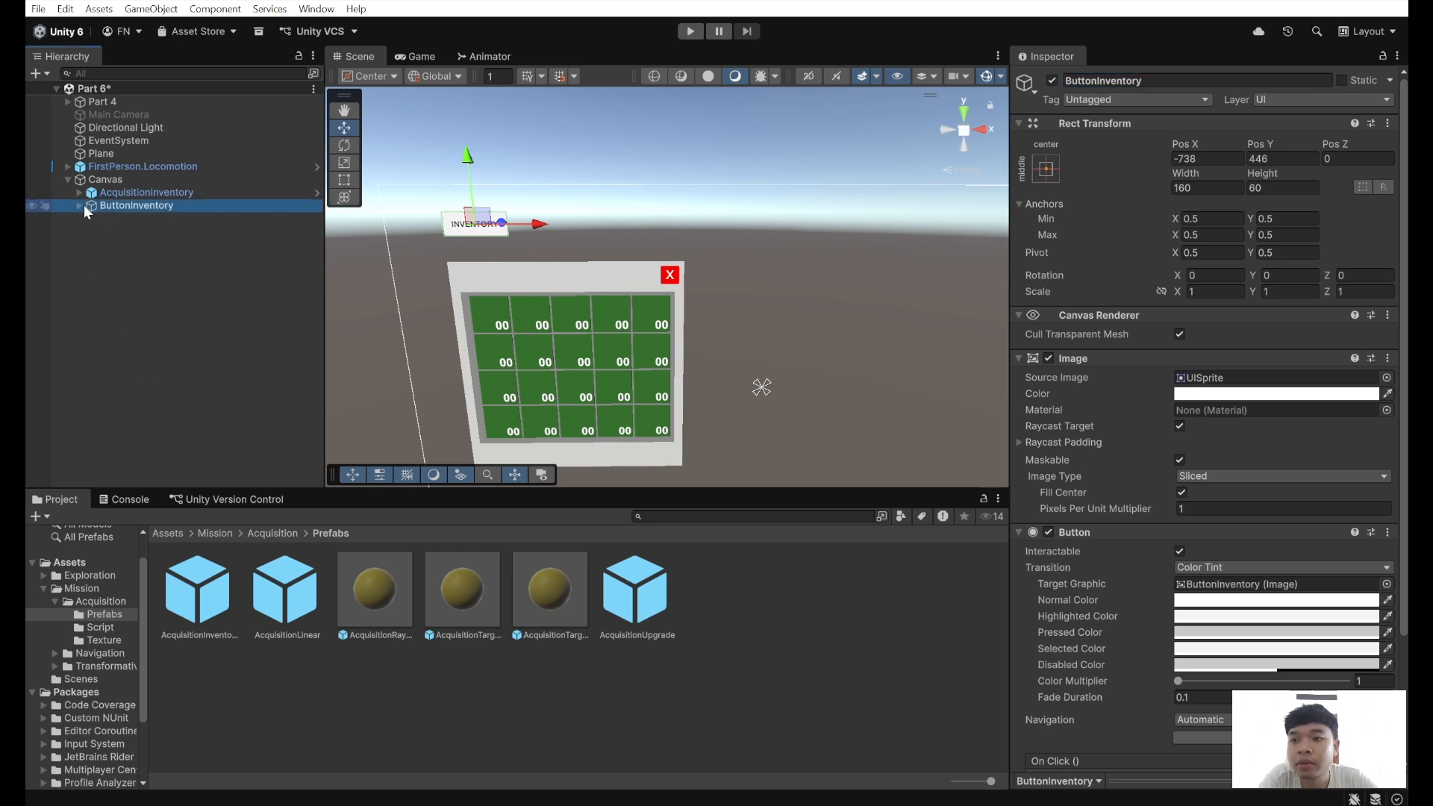
- Add an On Click event entry to ButtonInventory with the AcquisitionInventory object as its target
scroll(1197, 360, "down", 3)
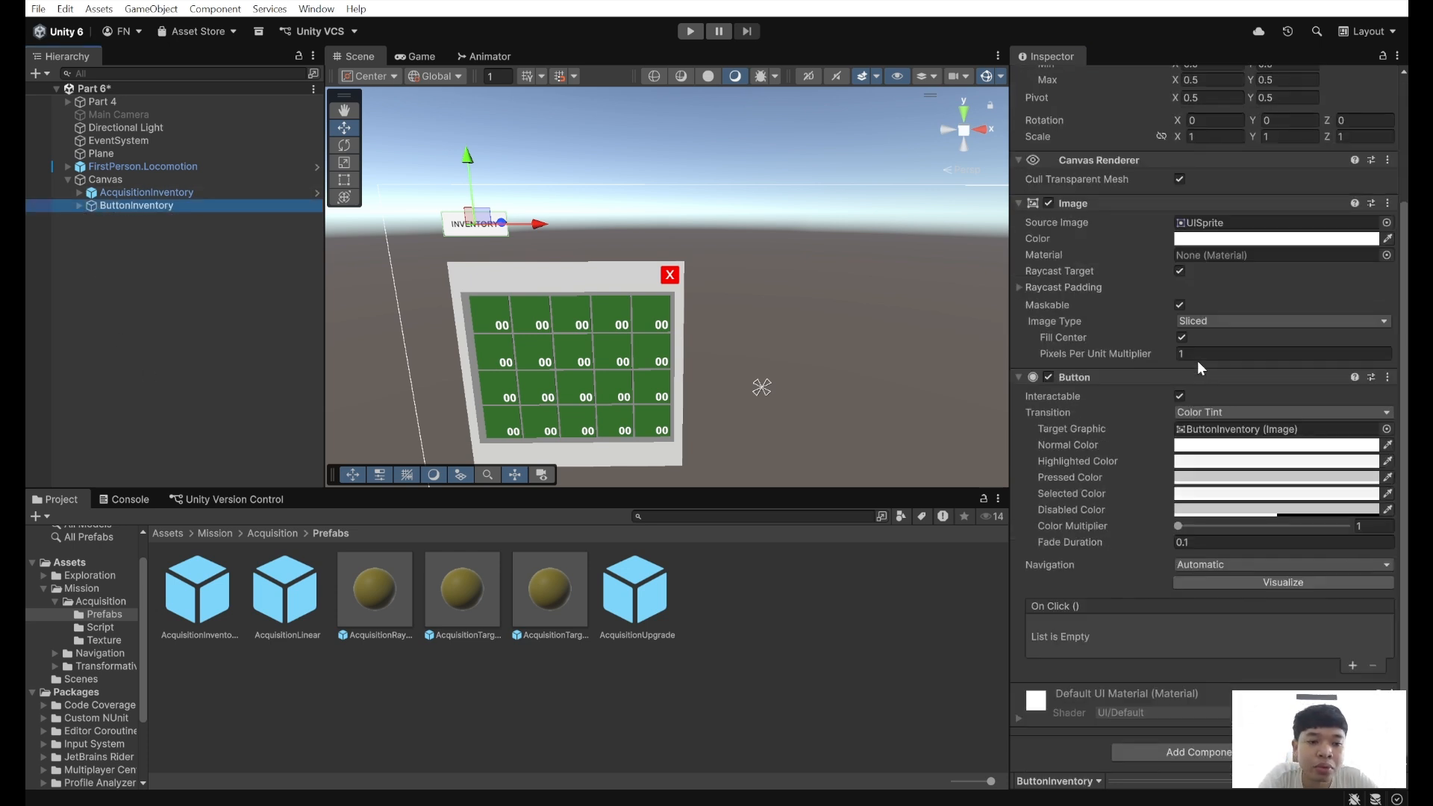
left_click(1351, 654)
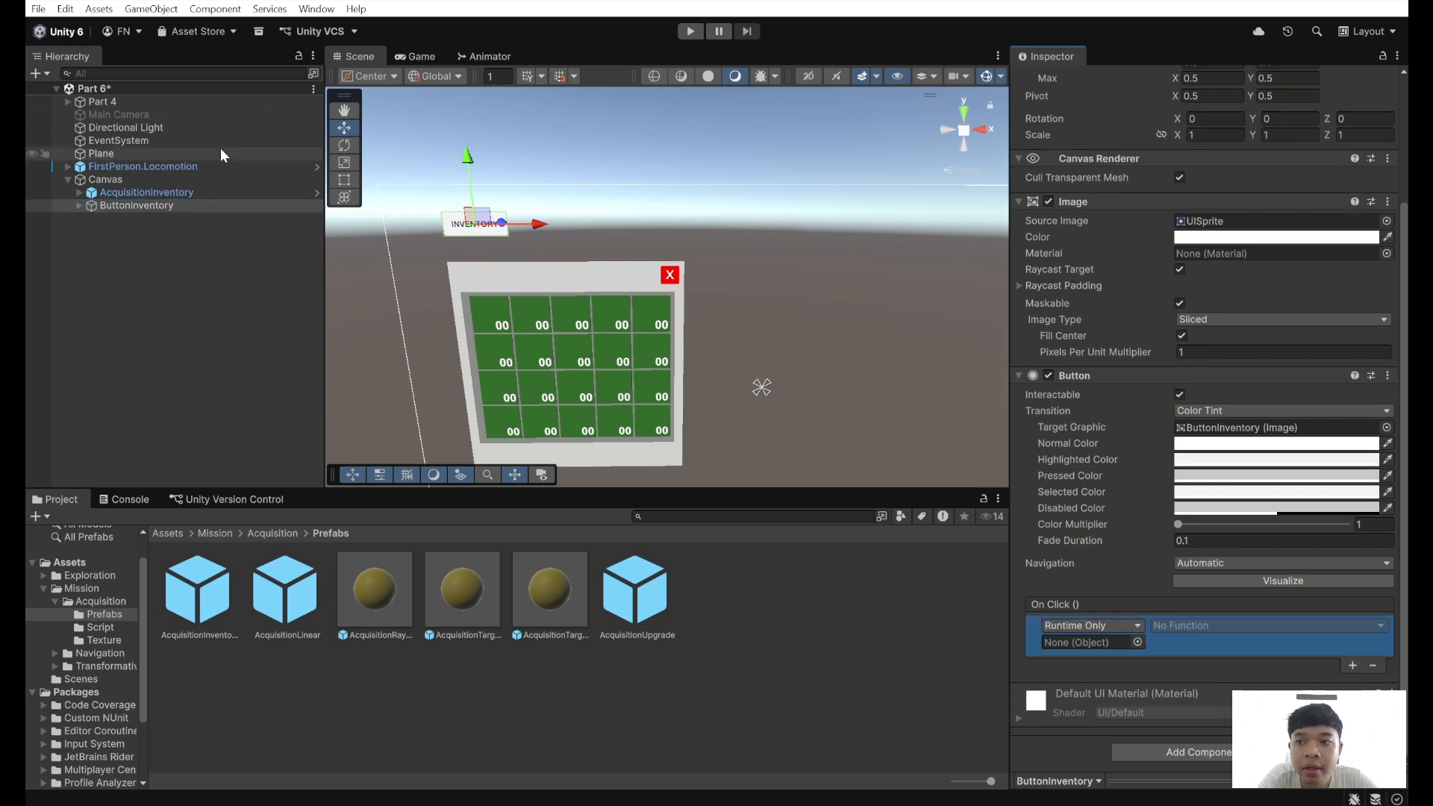
left_click_drag(193, 206, 1099, 643)
- Assign GameObject.SetActive as the event's function and enable its checkbox so the button shows the inventory
left_click(1194, 625)
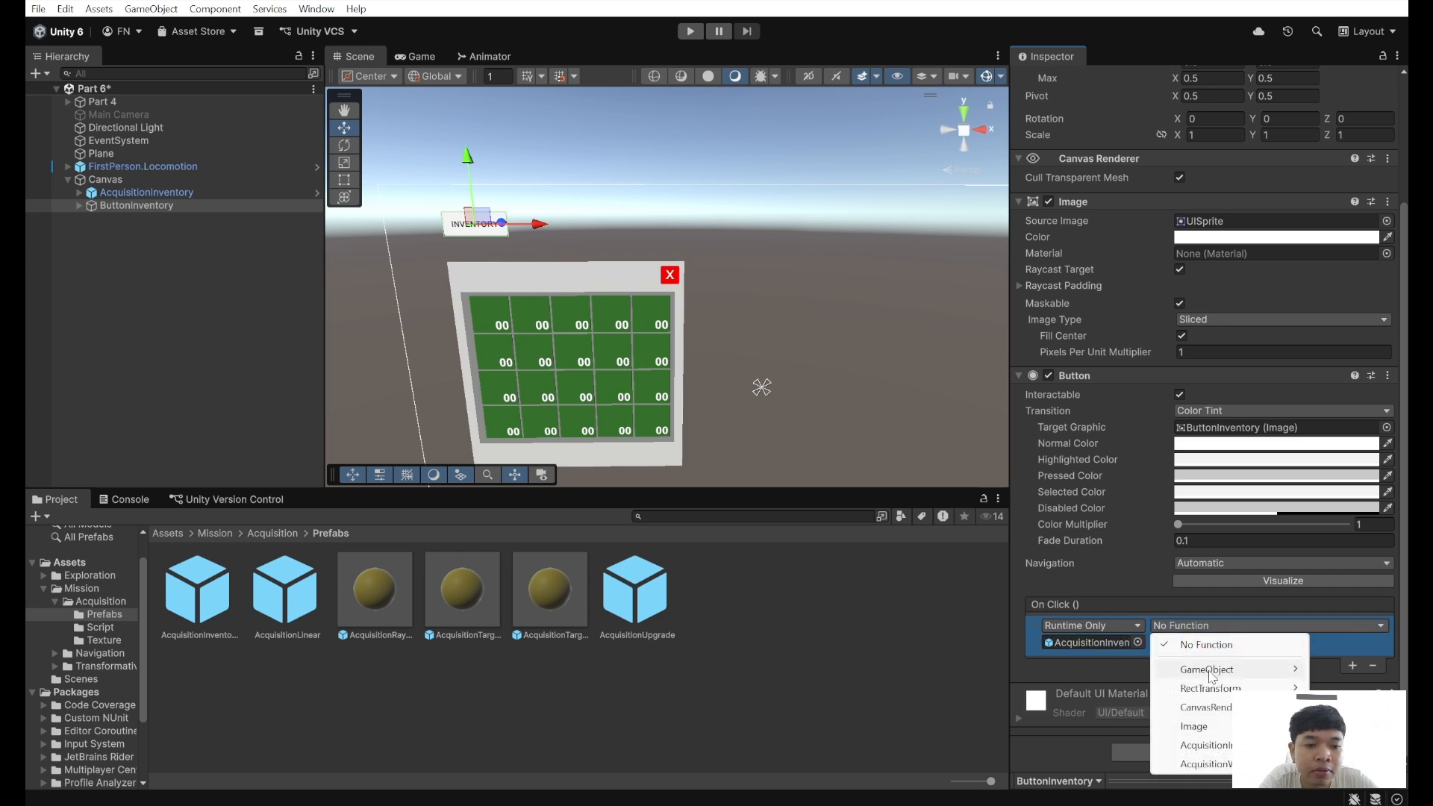
mouse_move(1210, 677)
left_click(1015, 800)
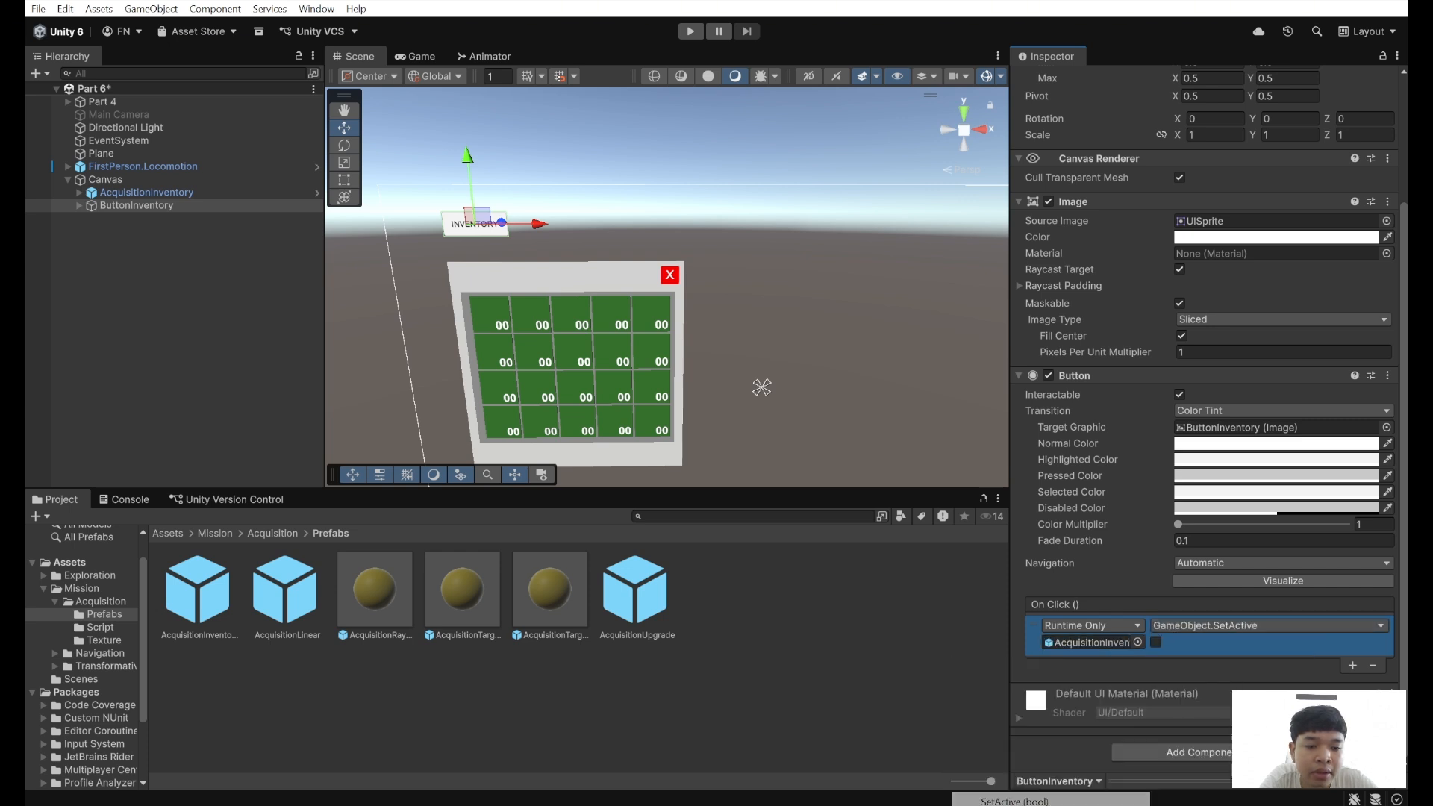
left_click(1156, 643)
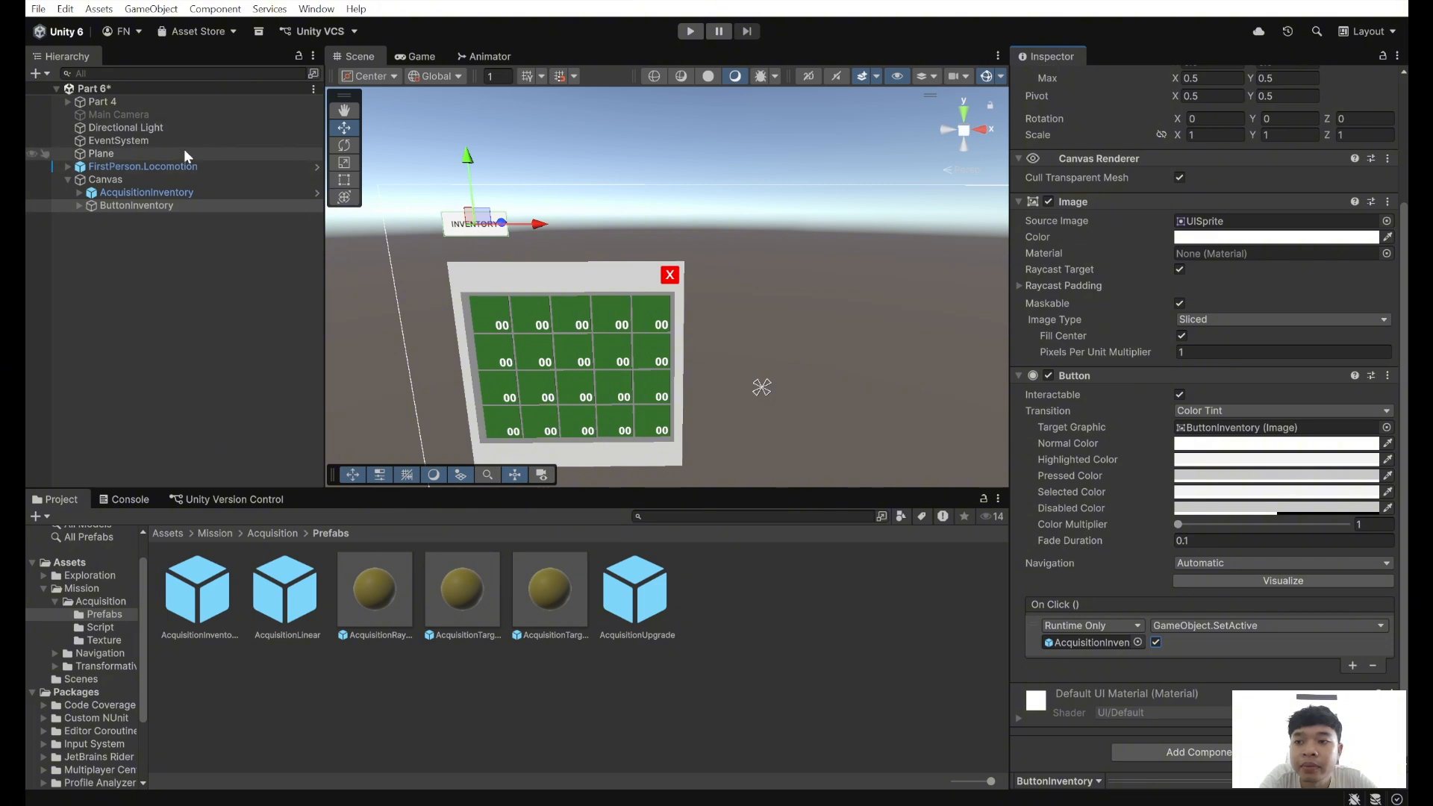
- Play-test opening and closing the inventory window with AcquisitionInventory deactivated at start, and reactivate the object after stopping play mode
left_click(210, 194)
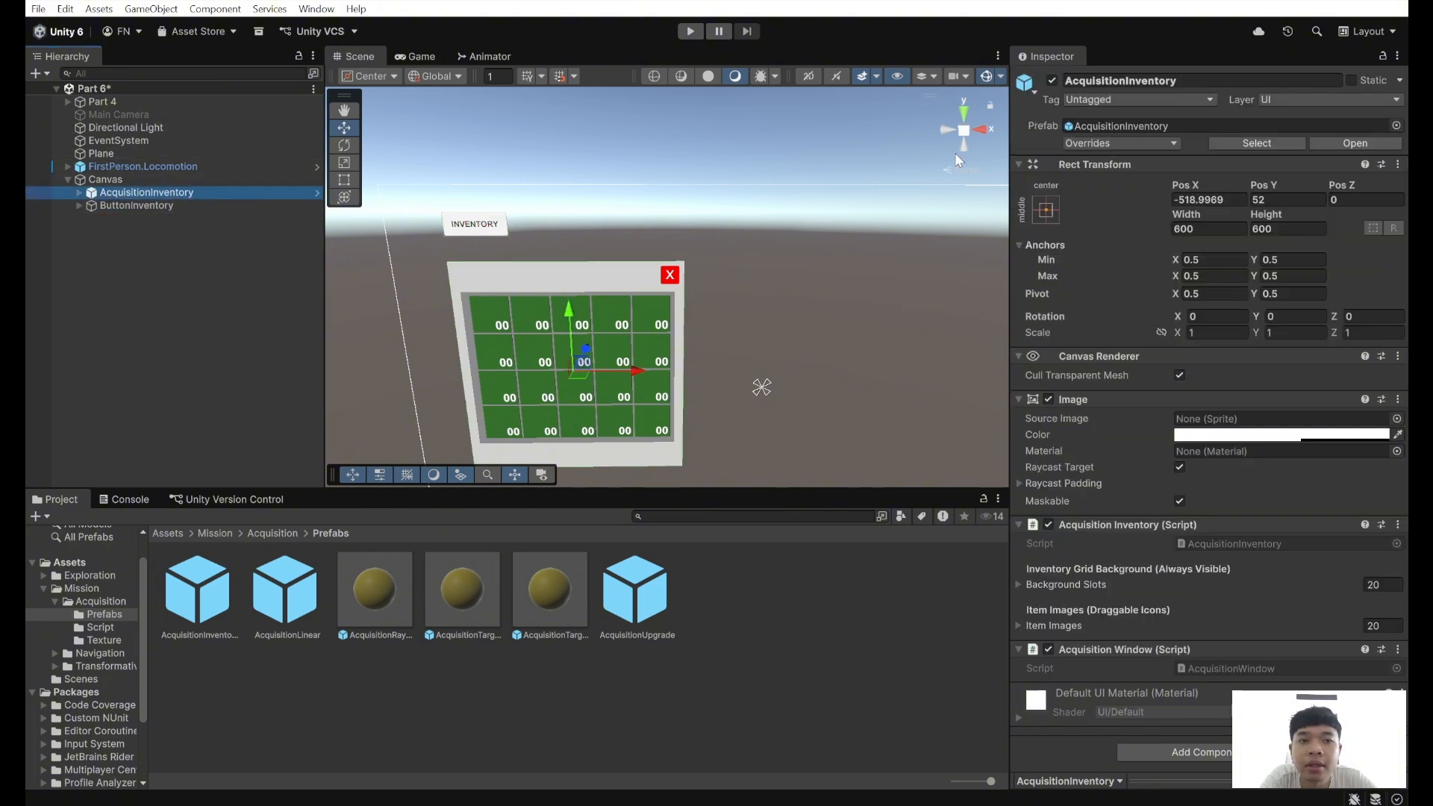
left_click(1053, 80)
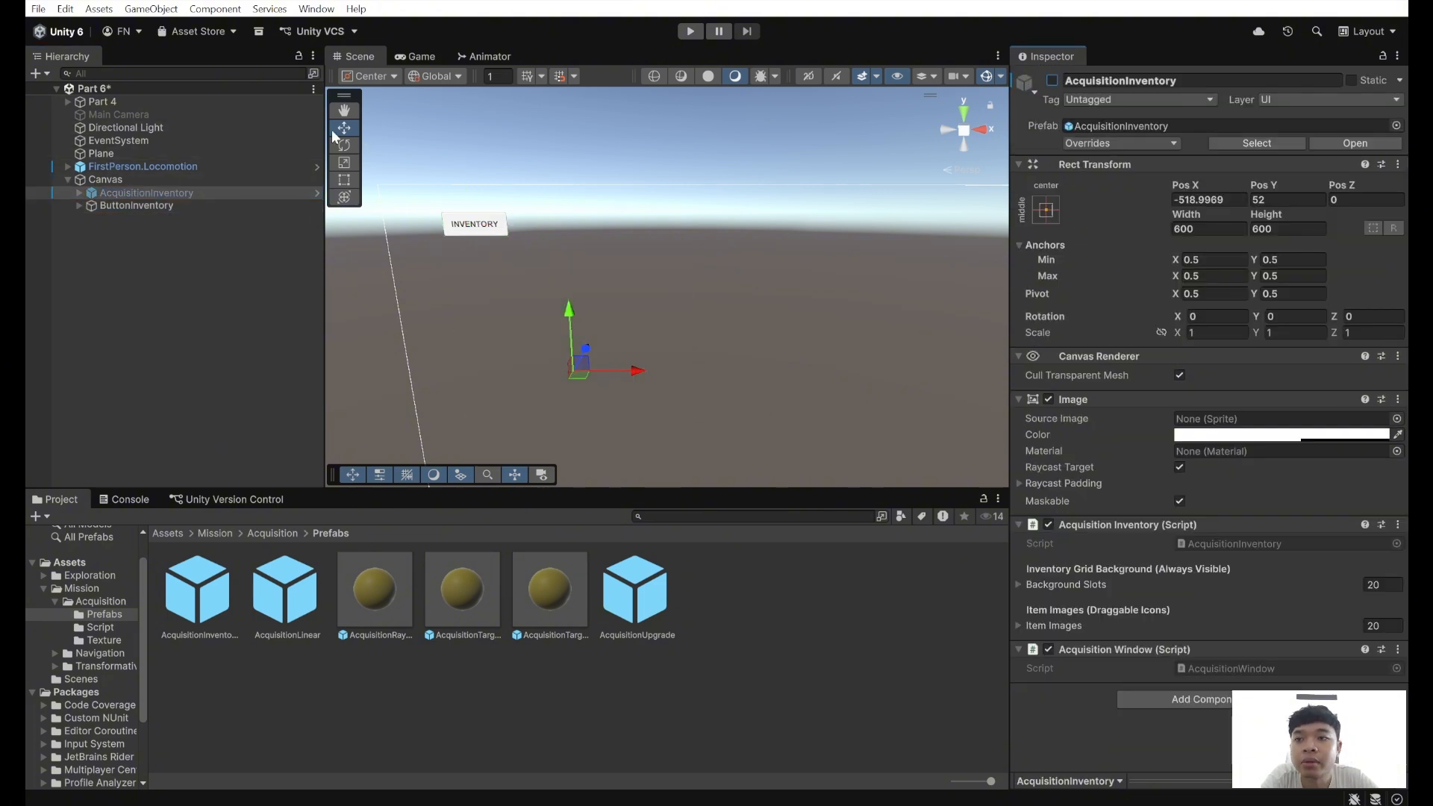
left_click(682, 33)
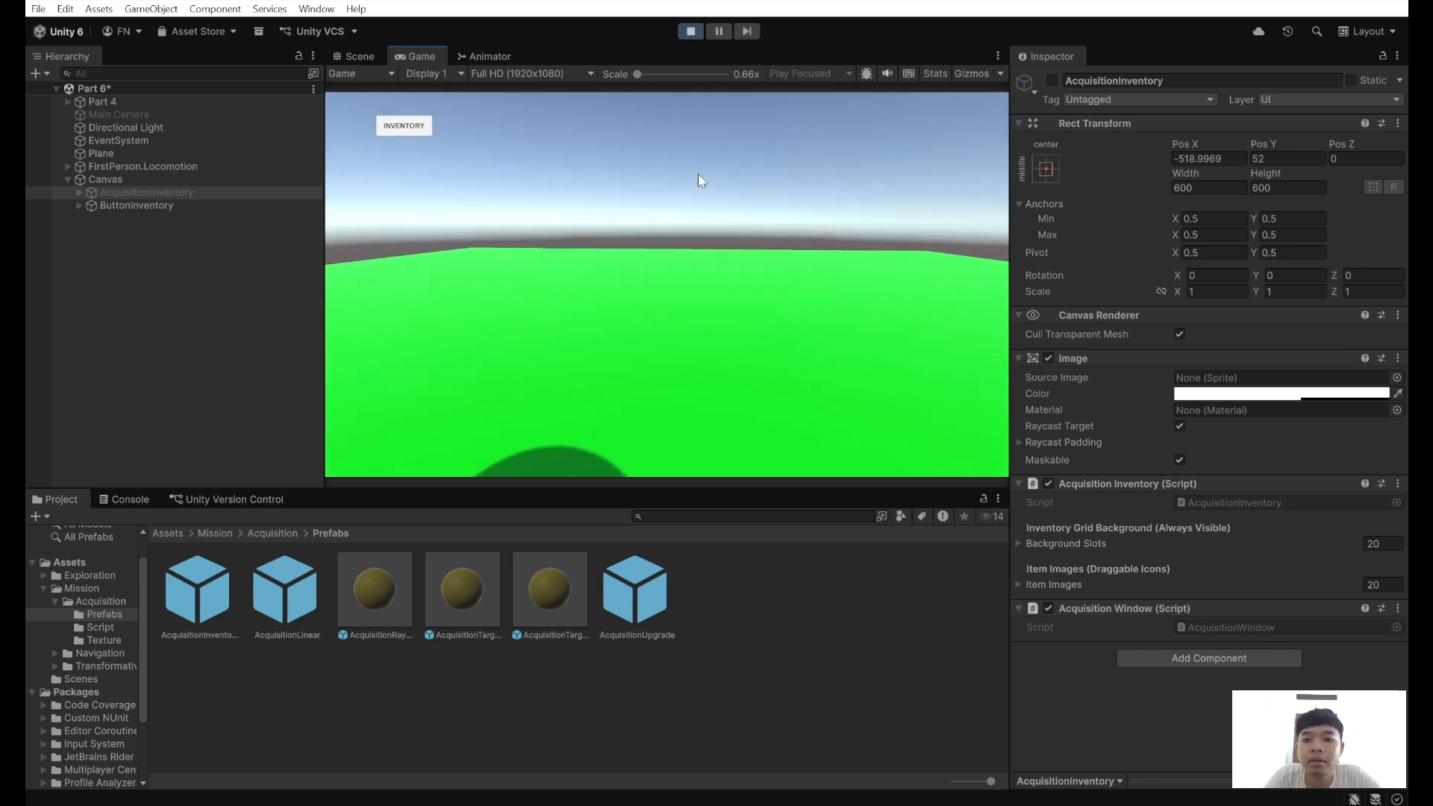
left_click(415, 127)
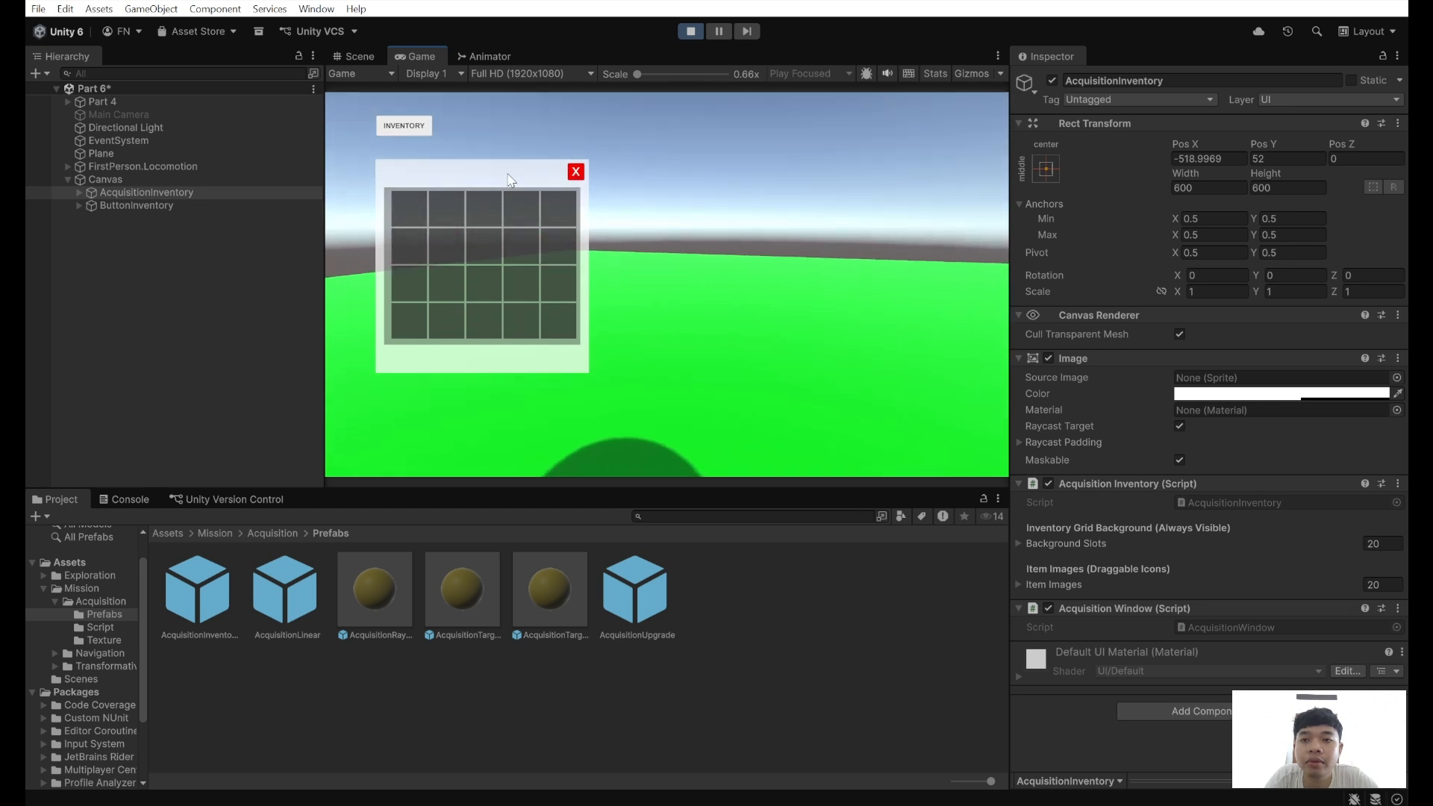
left_click(575, 171)
left_click(691, 31)
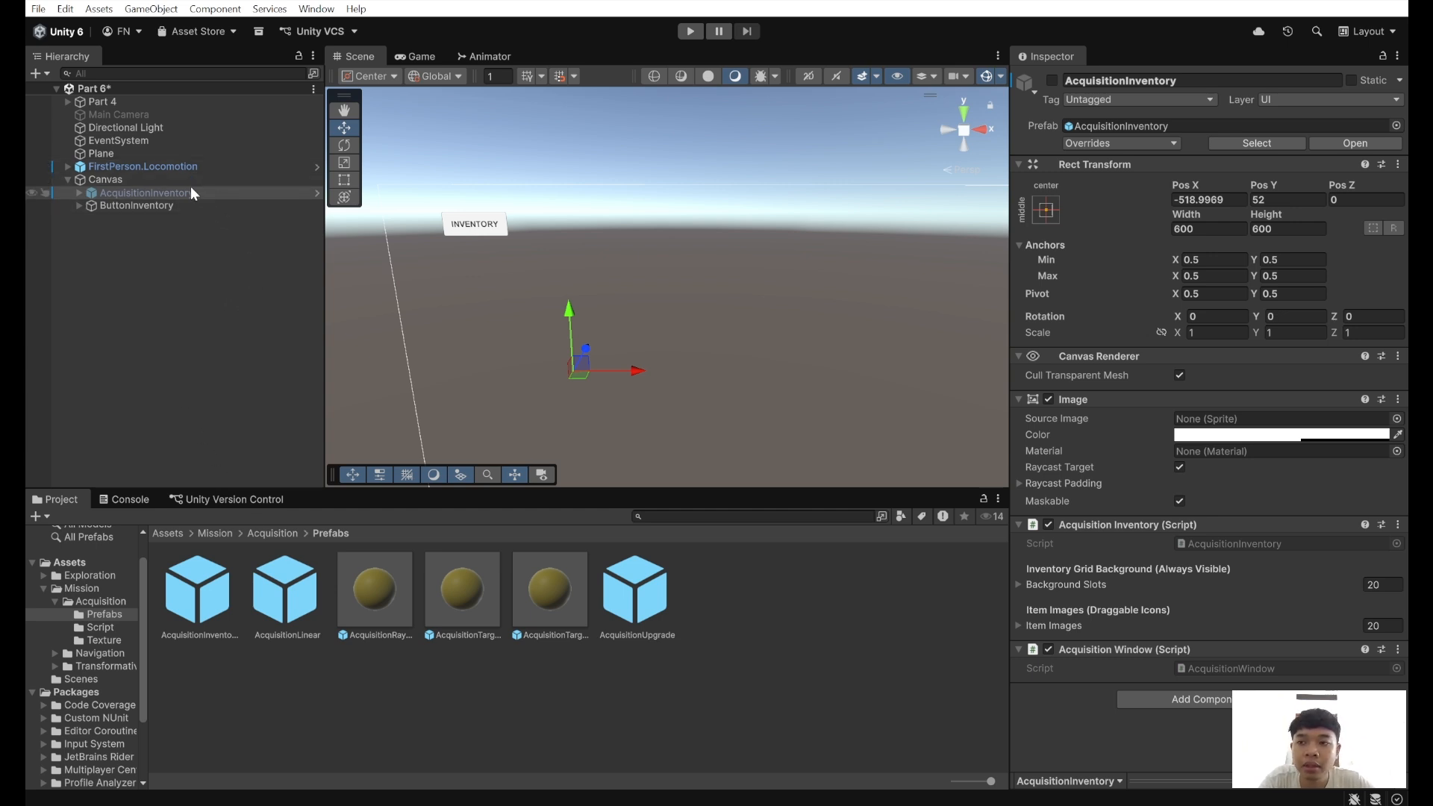
left_click(1052, 81)
- Duplicate ButtonInventory and move the copy along the X axis to about Pos X -497
left_click(131, 204)
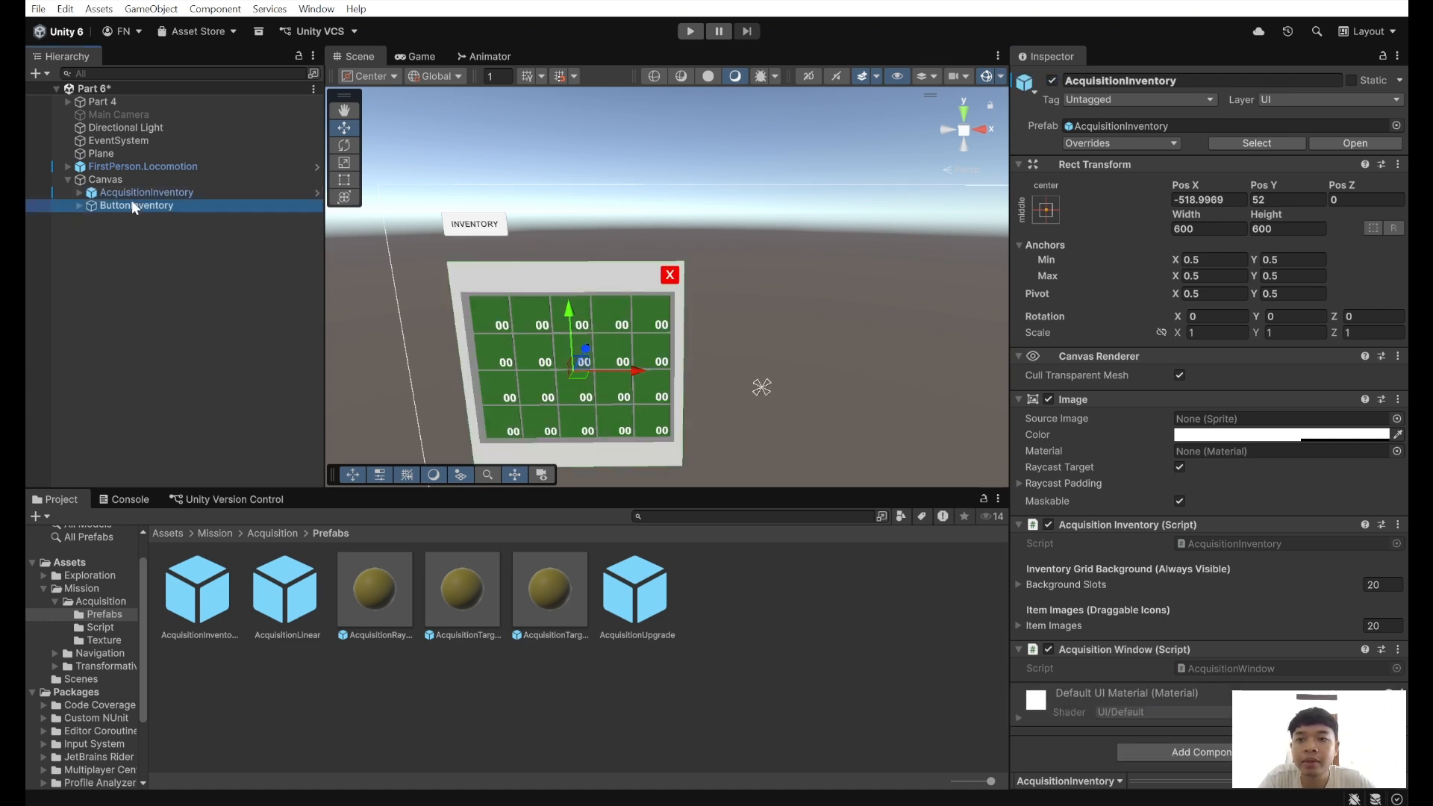
left_click(128, 226)
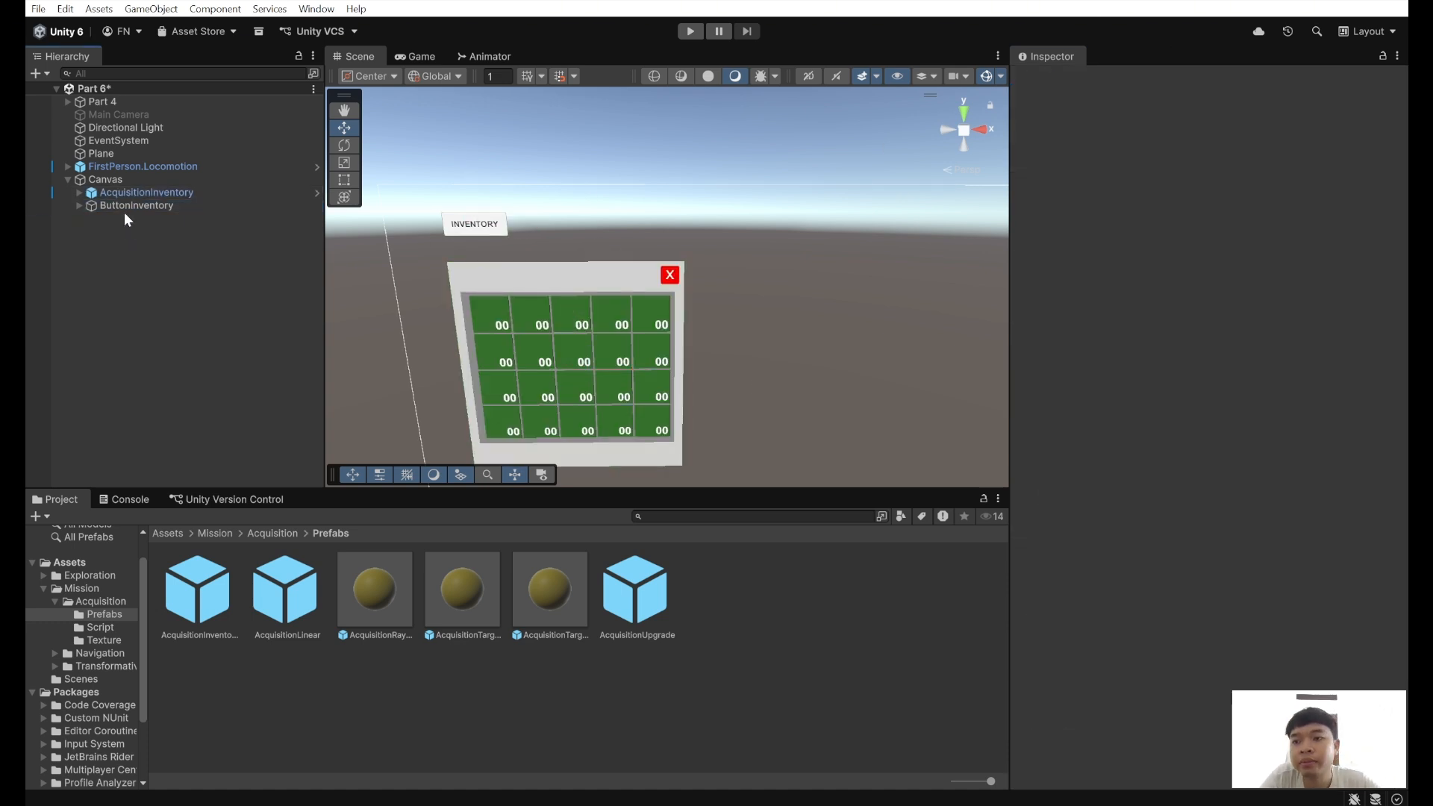
left_click(128, 210)
key("ctrl+d")
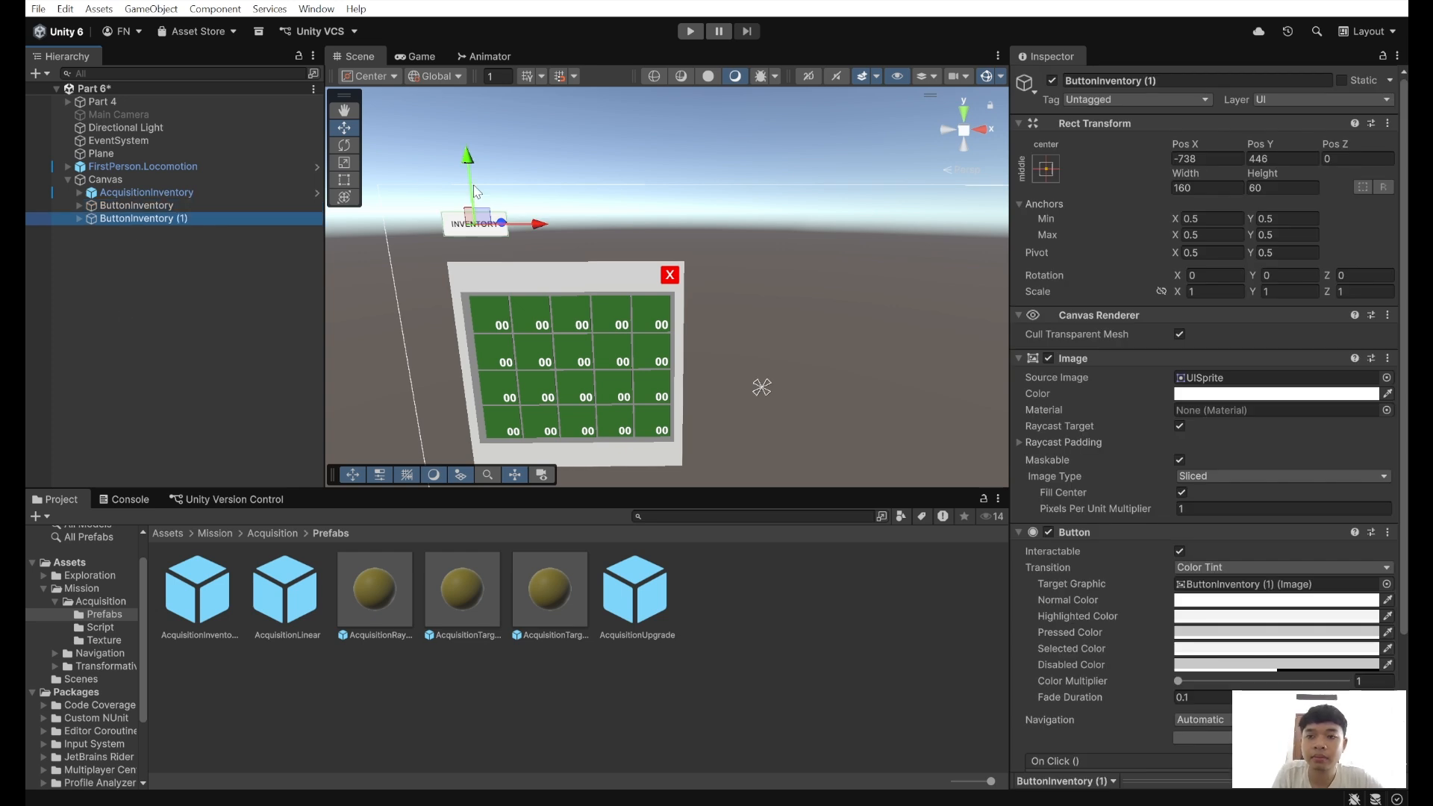
left_click_drag(540, 224, 634, 226)
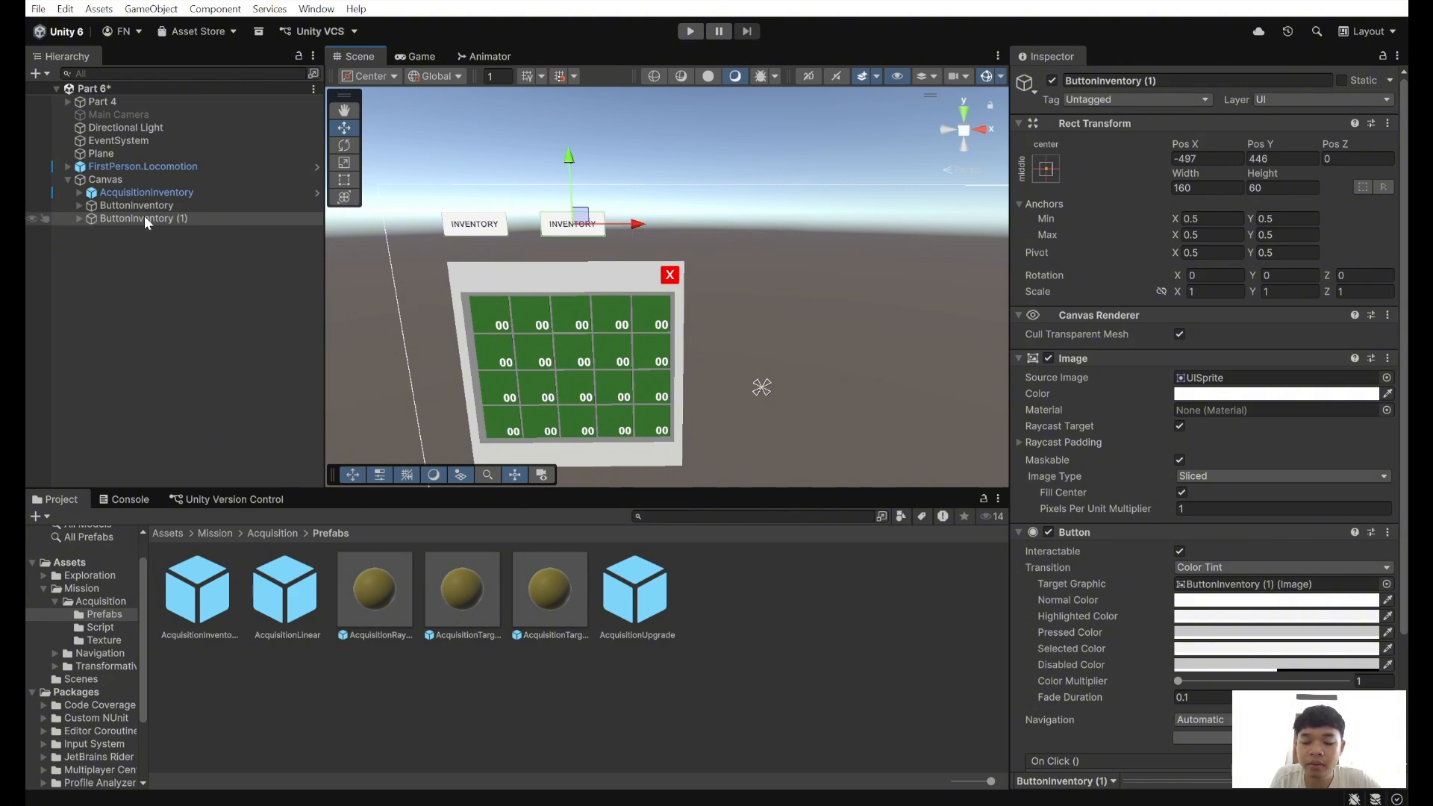
- Duplicate the copied button once more and move this second copy along the X axis to about Pos X -309
key("ctrl+d")
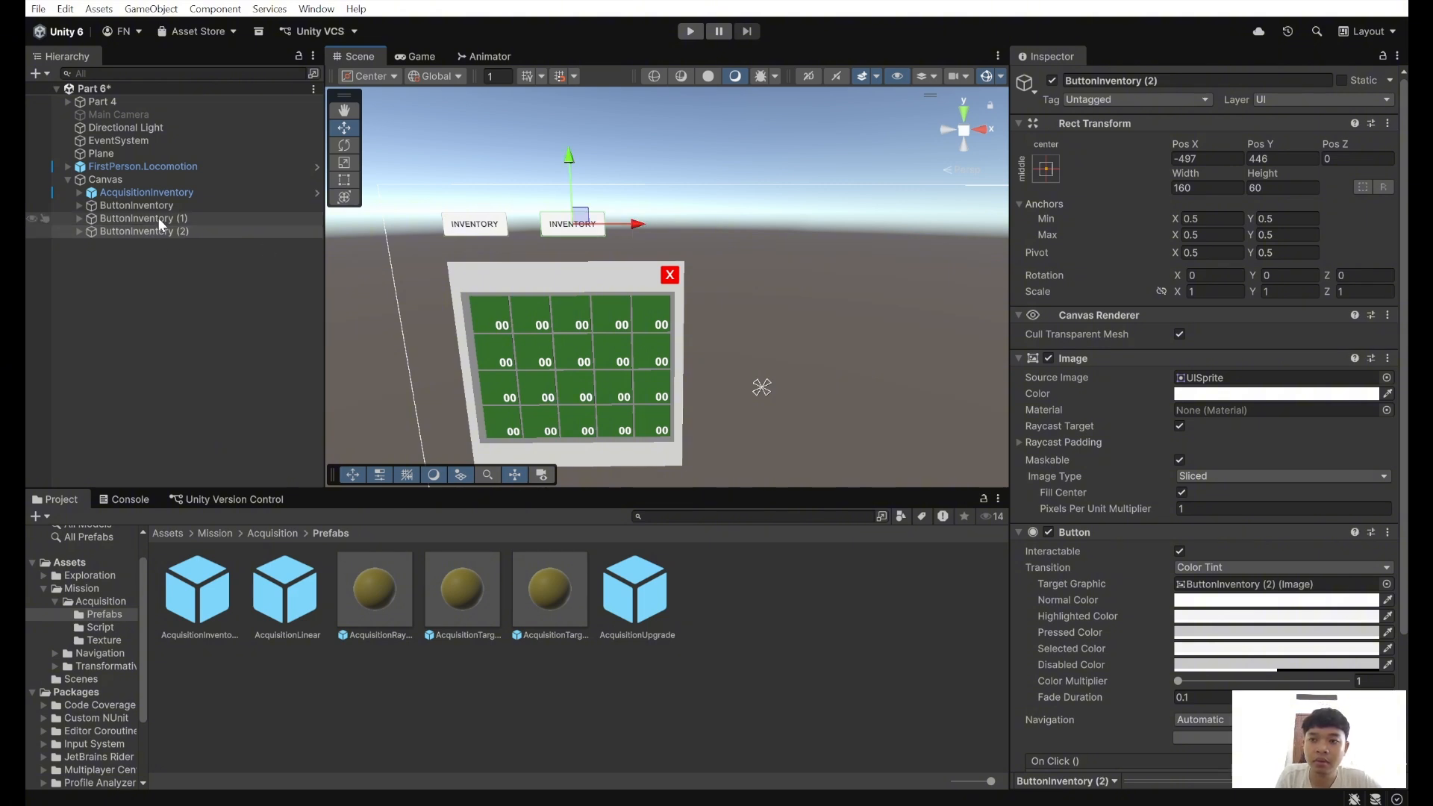
left_click(158, 218)
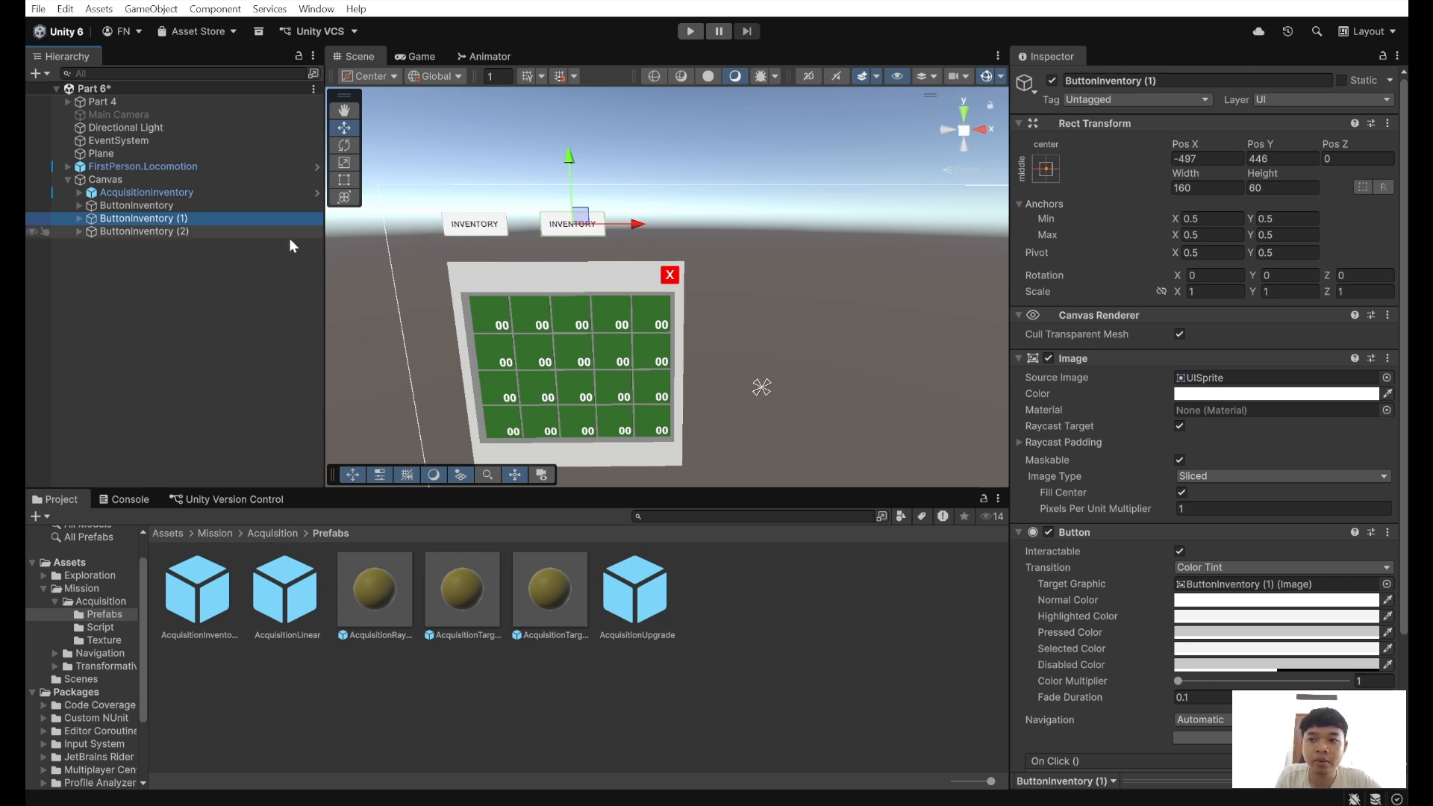
left_click(235, 231)
left_click_drag(643, 224, 719, 224)
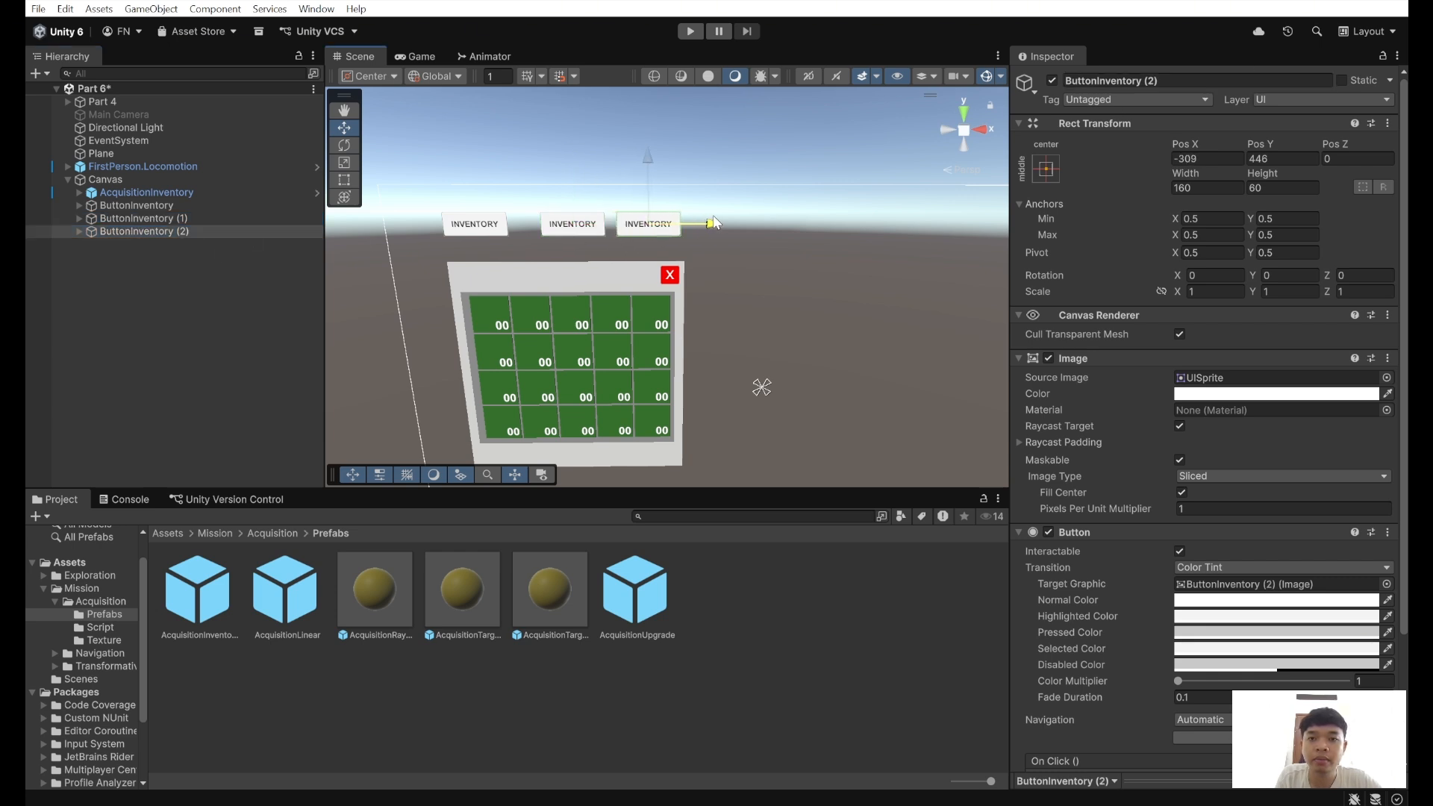
- Rename the first button copy, ButtonInventory (1), to AddInventory
left_click(162, 218)
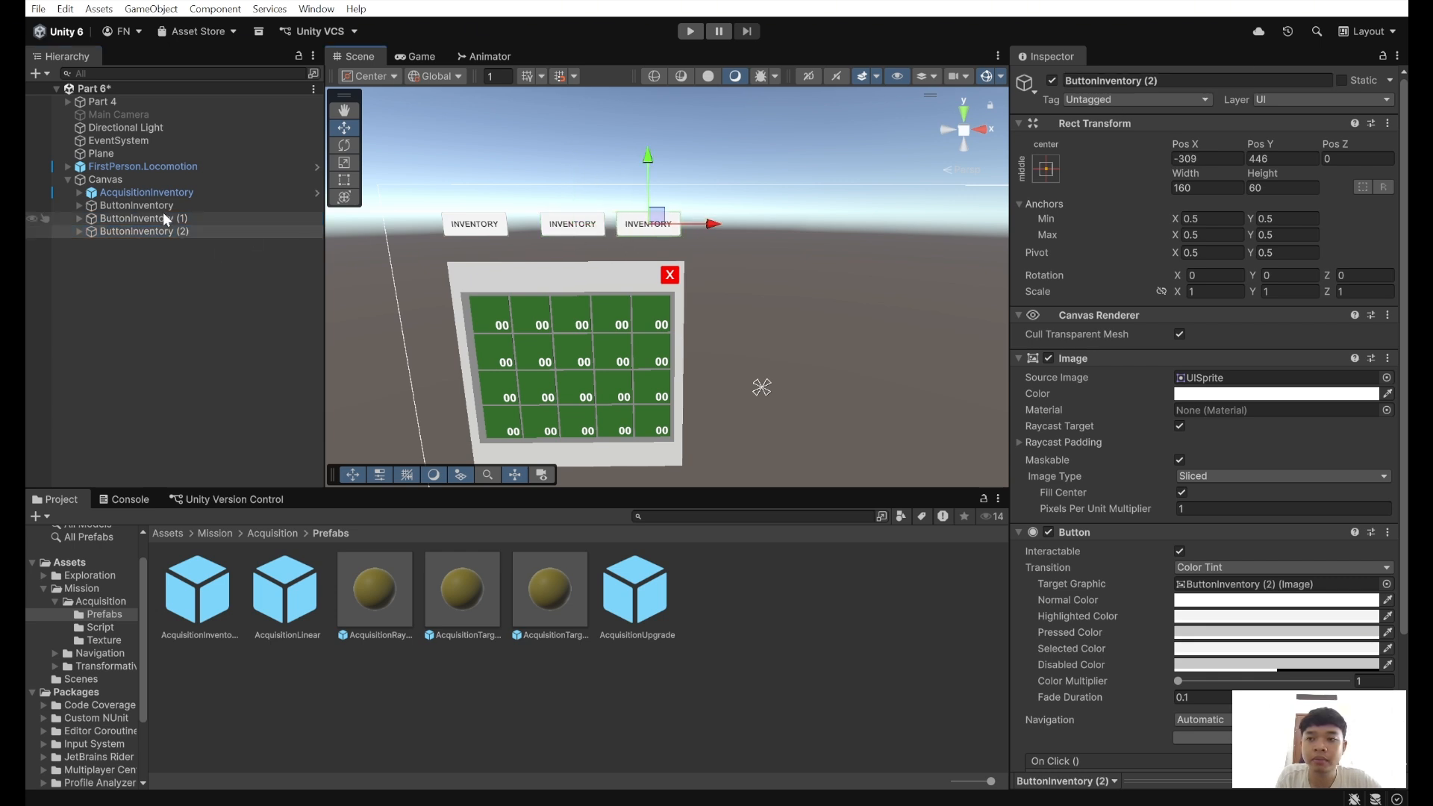
left_click(1097, 81)
key("shift+End")
key("shift+Home")
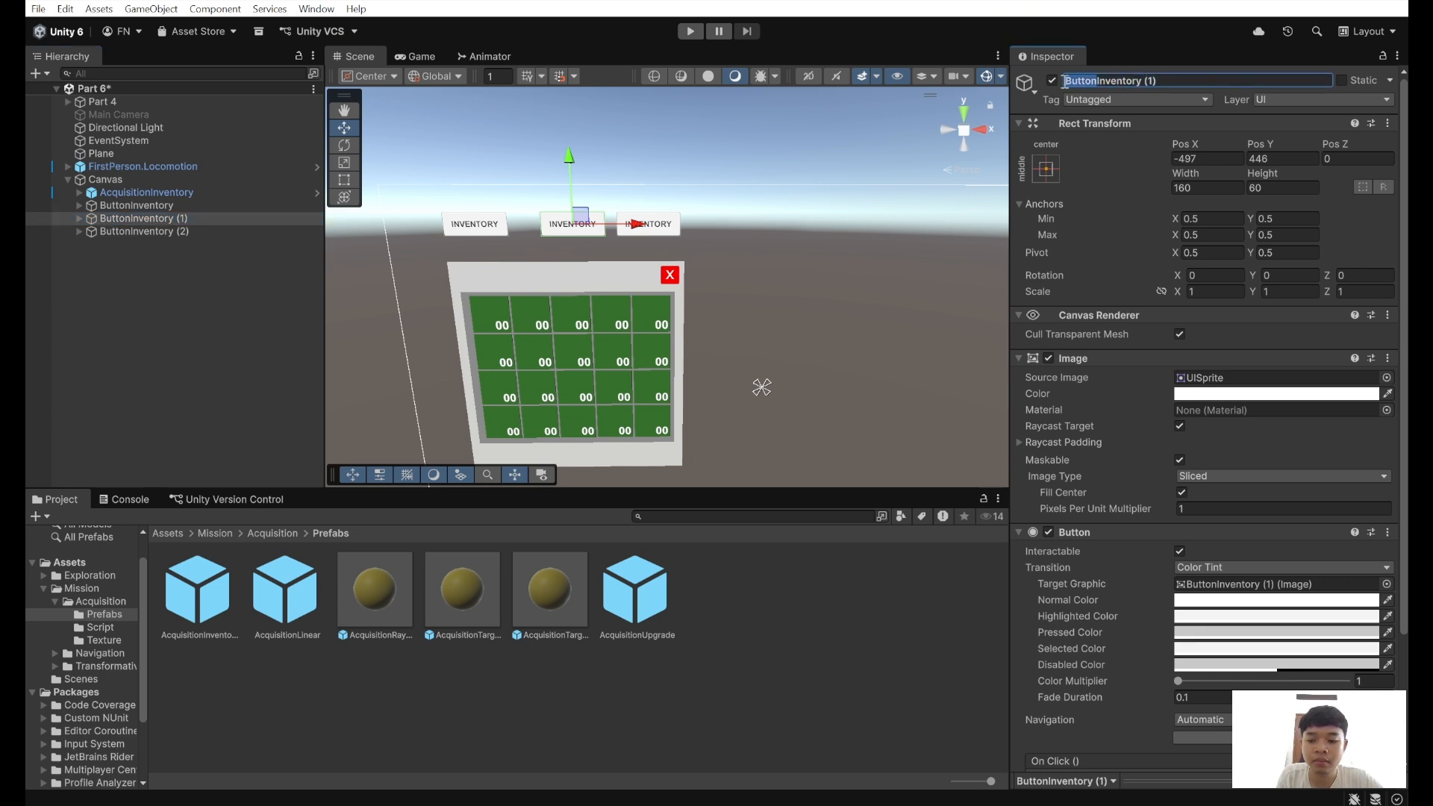
type("Add")
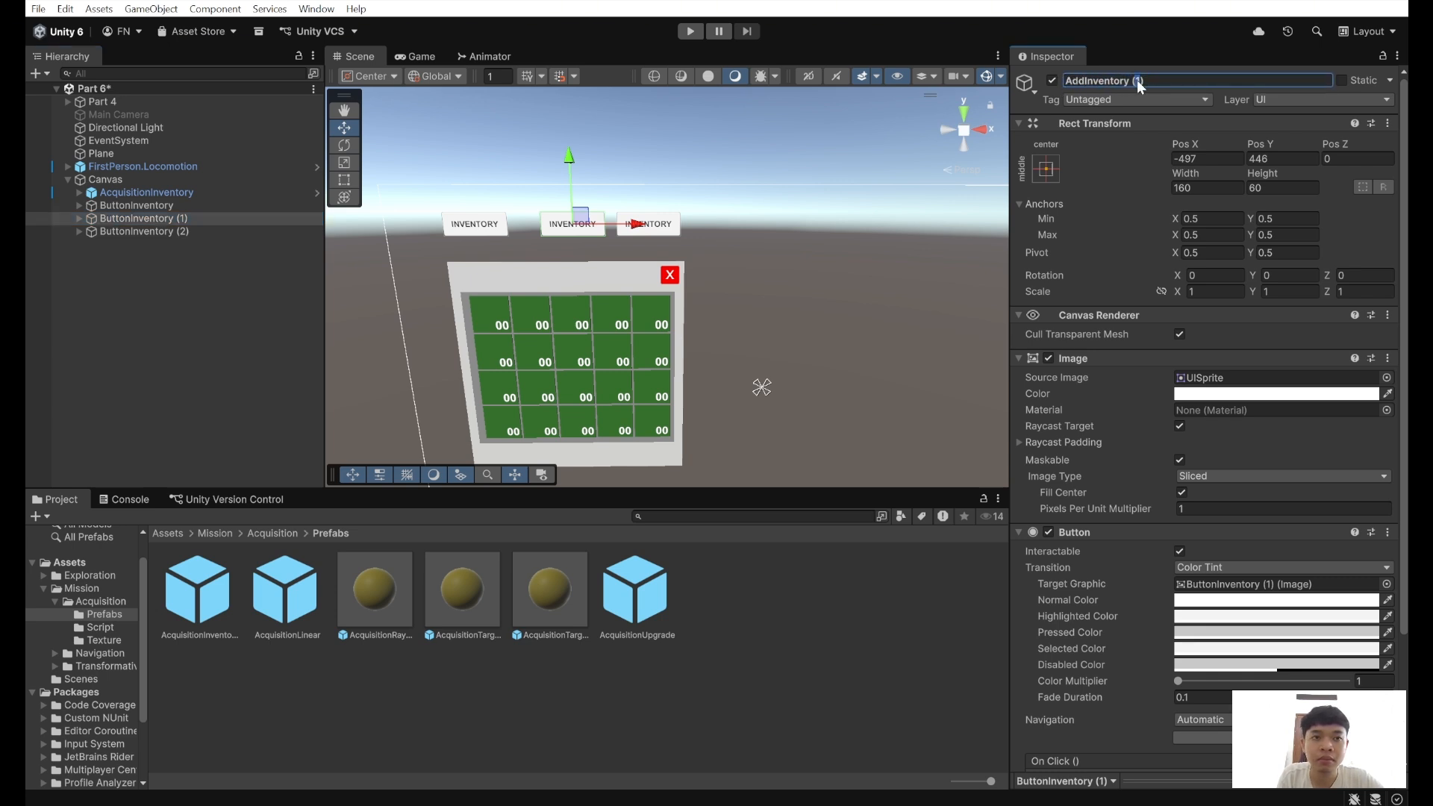
key("BackSpace")
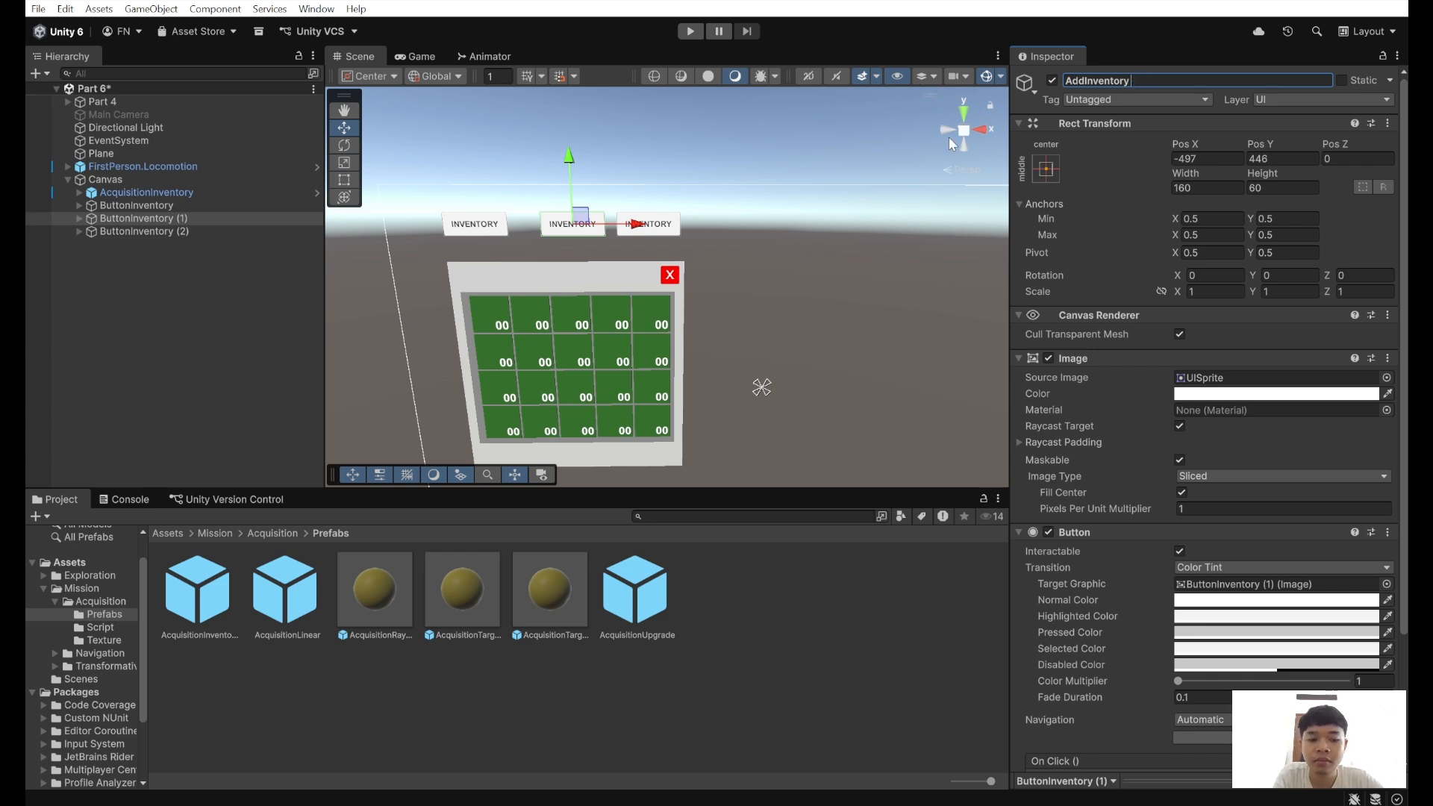
key("Return")
- Rename the second button copy, ButtonInventory (2), to RemoveInventory
left_click(275, 232)
left_click(1140, 81)
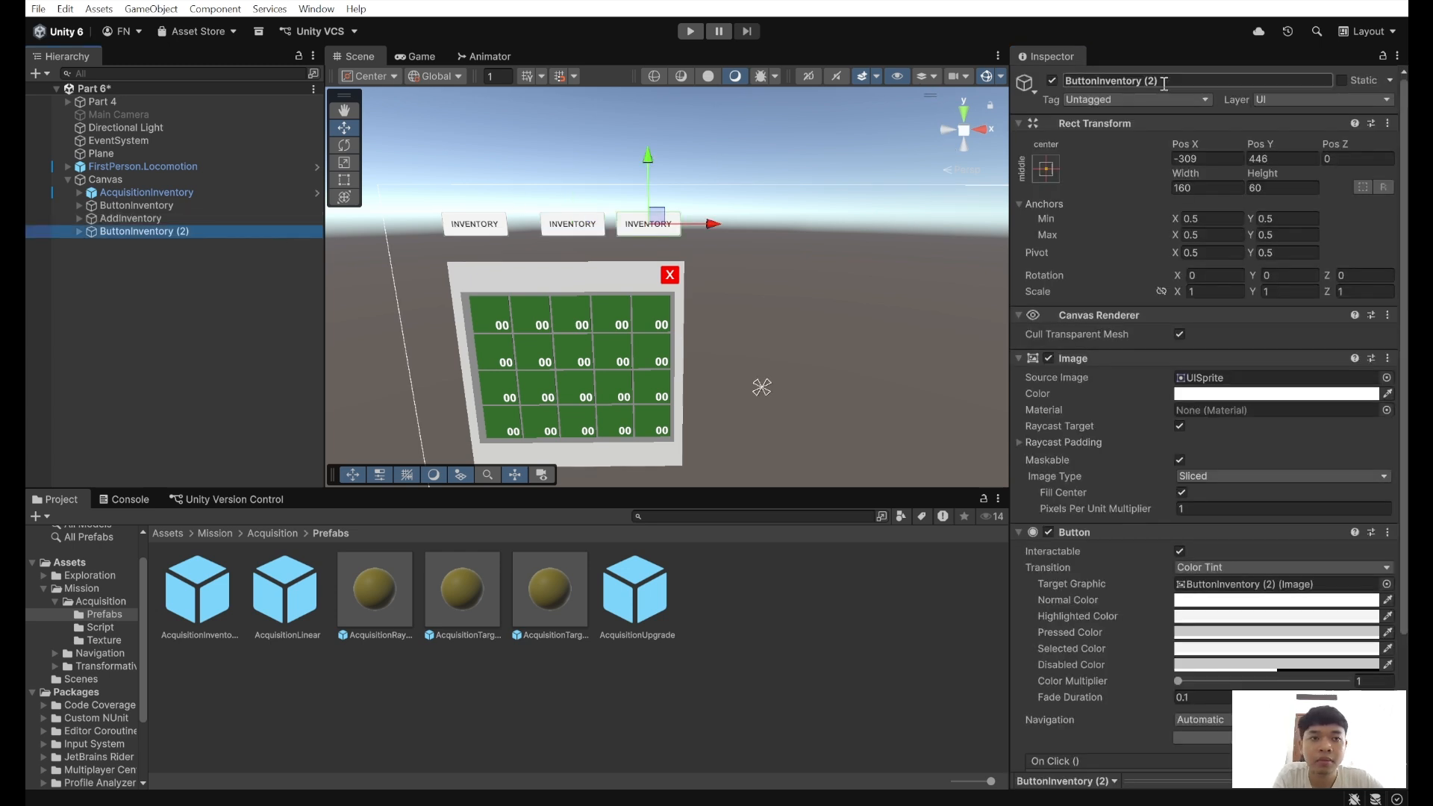
key("shift+End")
key("BackSpace")
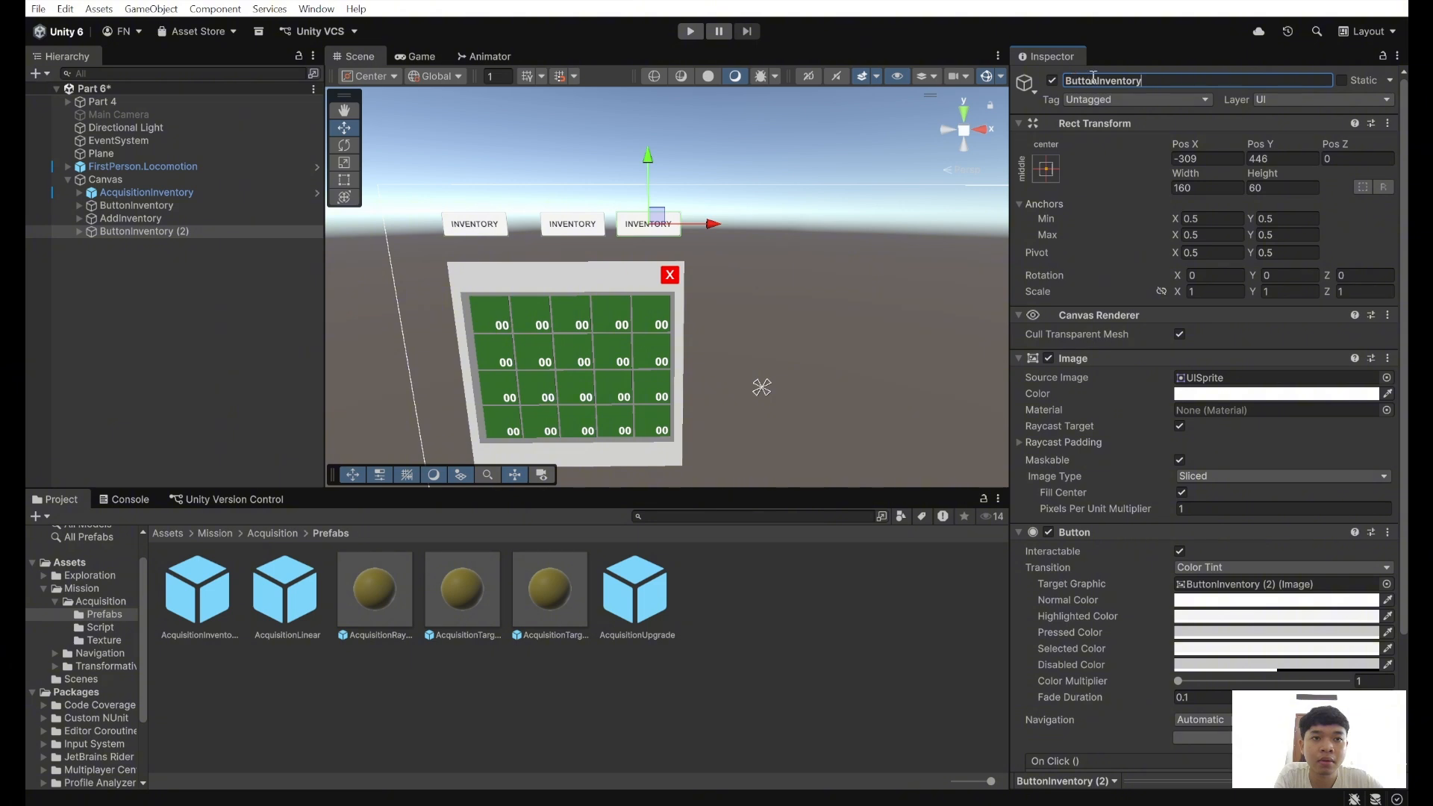
left_click_drag(1094, 80, 1063, 83)
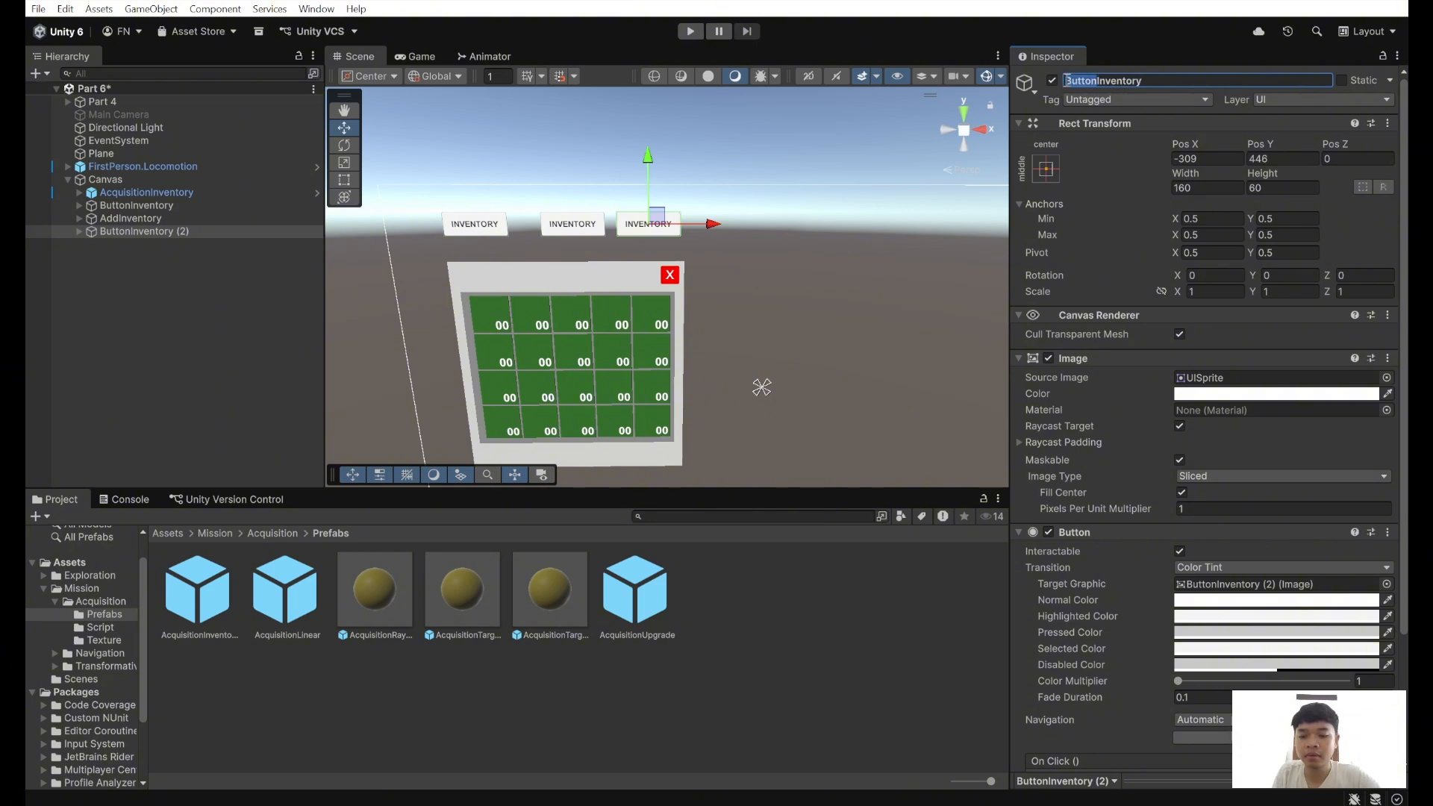
type("Remove")
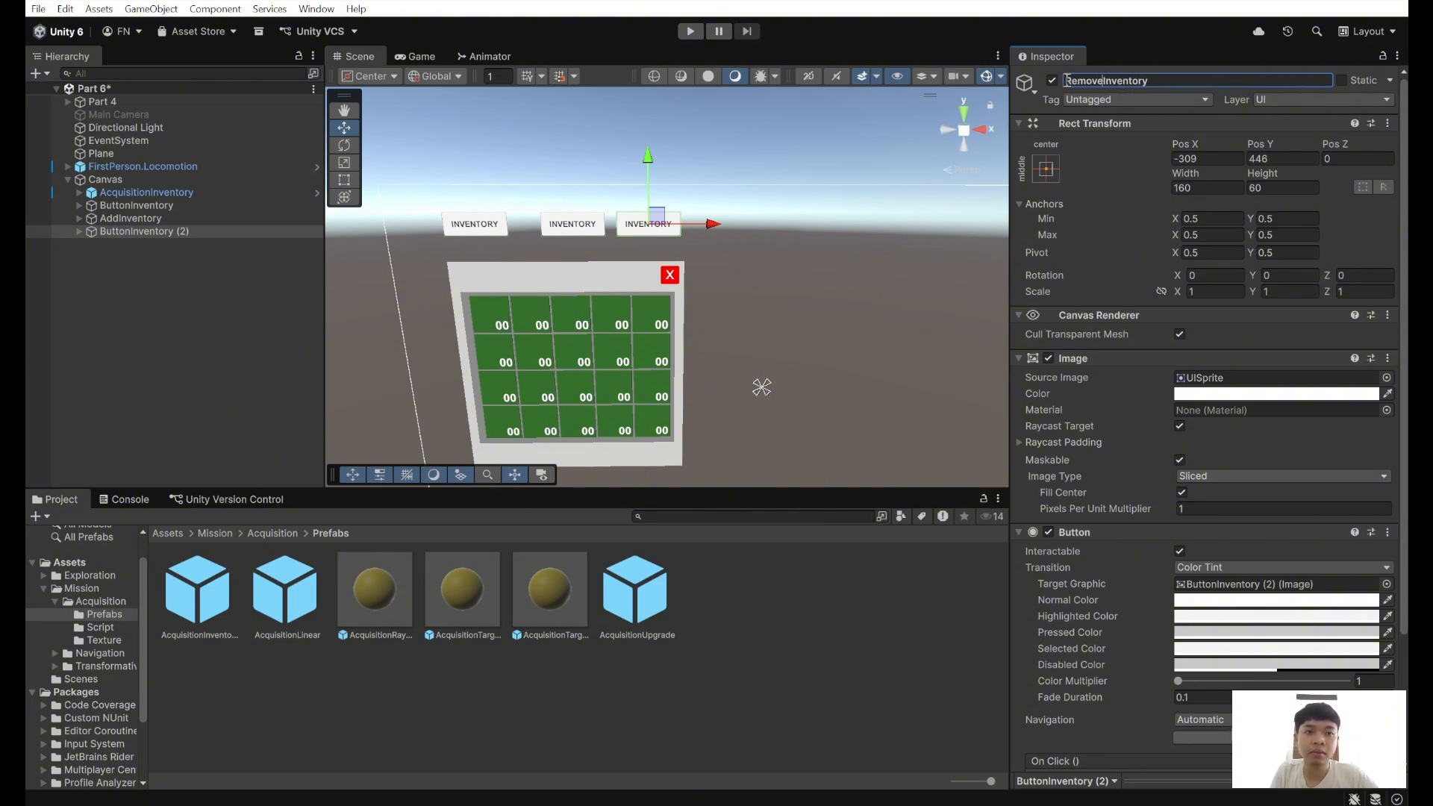
key("Return")
- Set the label text of the AddInventory button to ADD
left_click(164, 219)
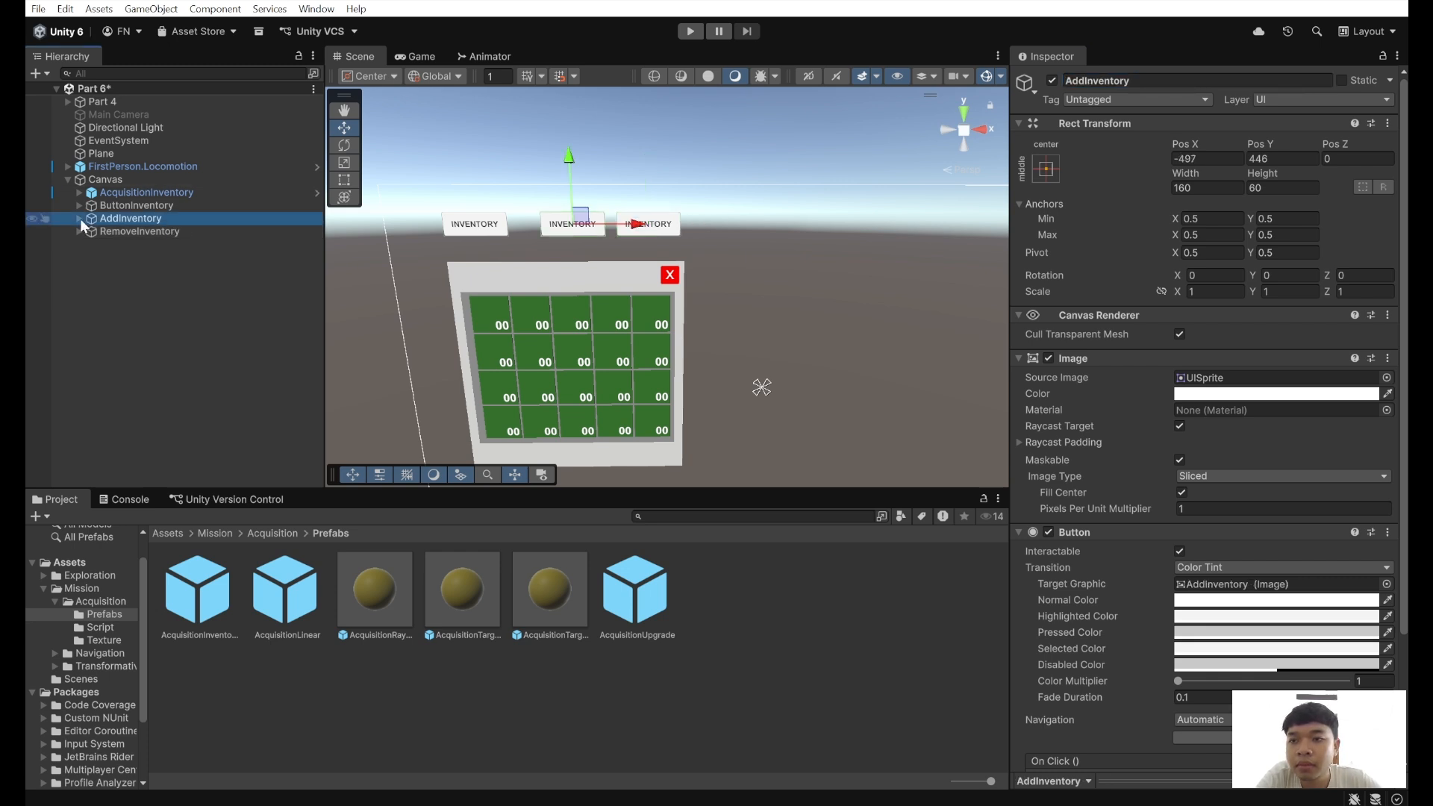
left_click(79, 218)
left_click(134, 232)
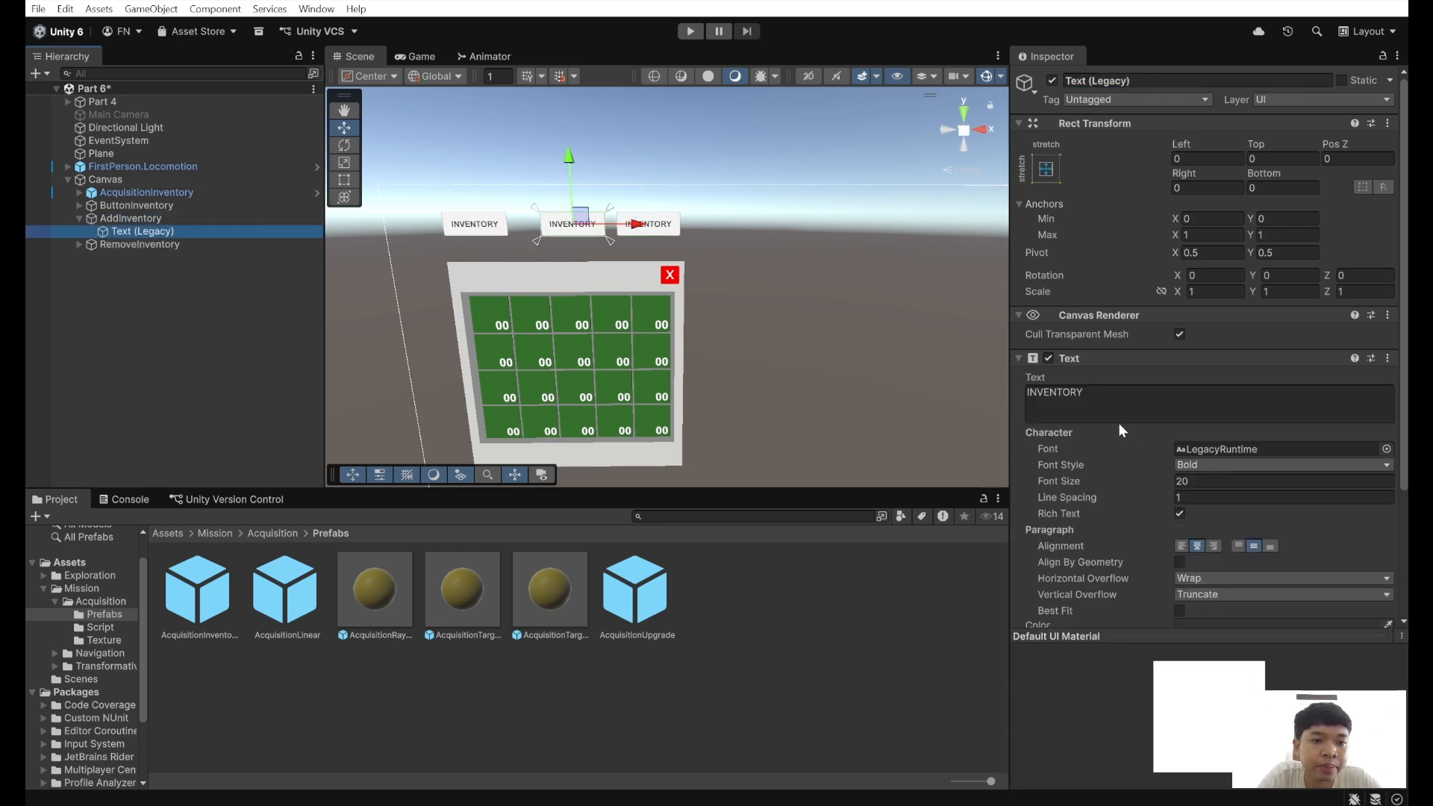
left_click(1120, 402)
type("ADD")
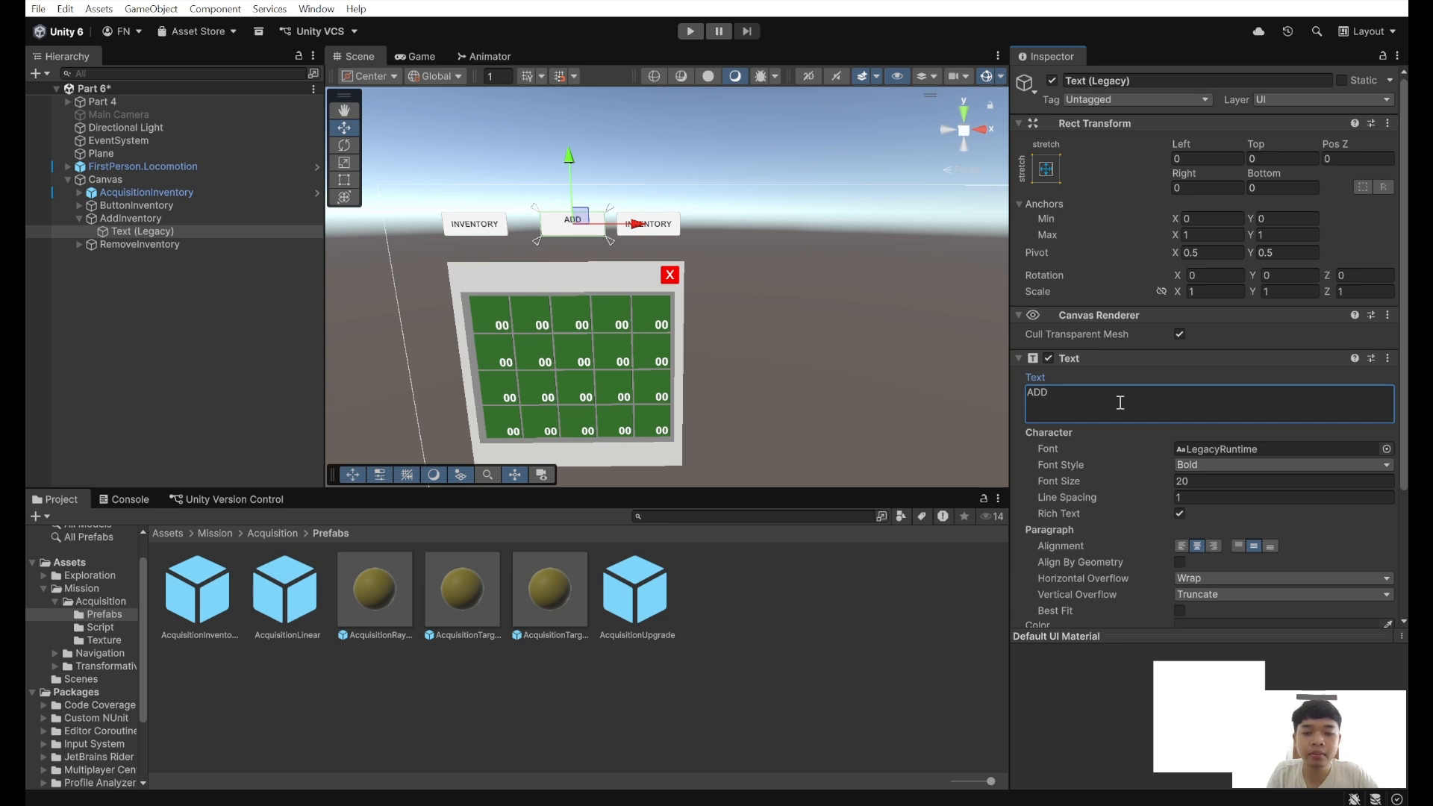
- Try to centre the ADD label in its button by re-entering the text and applying bottom vertical alignment
left_click(153, 246)
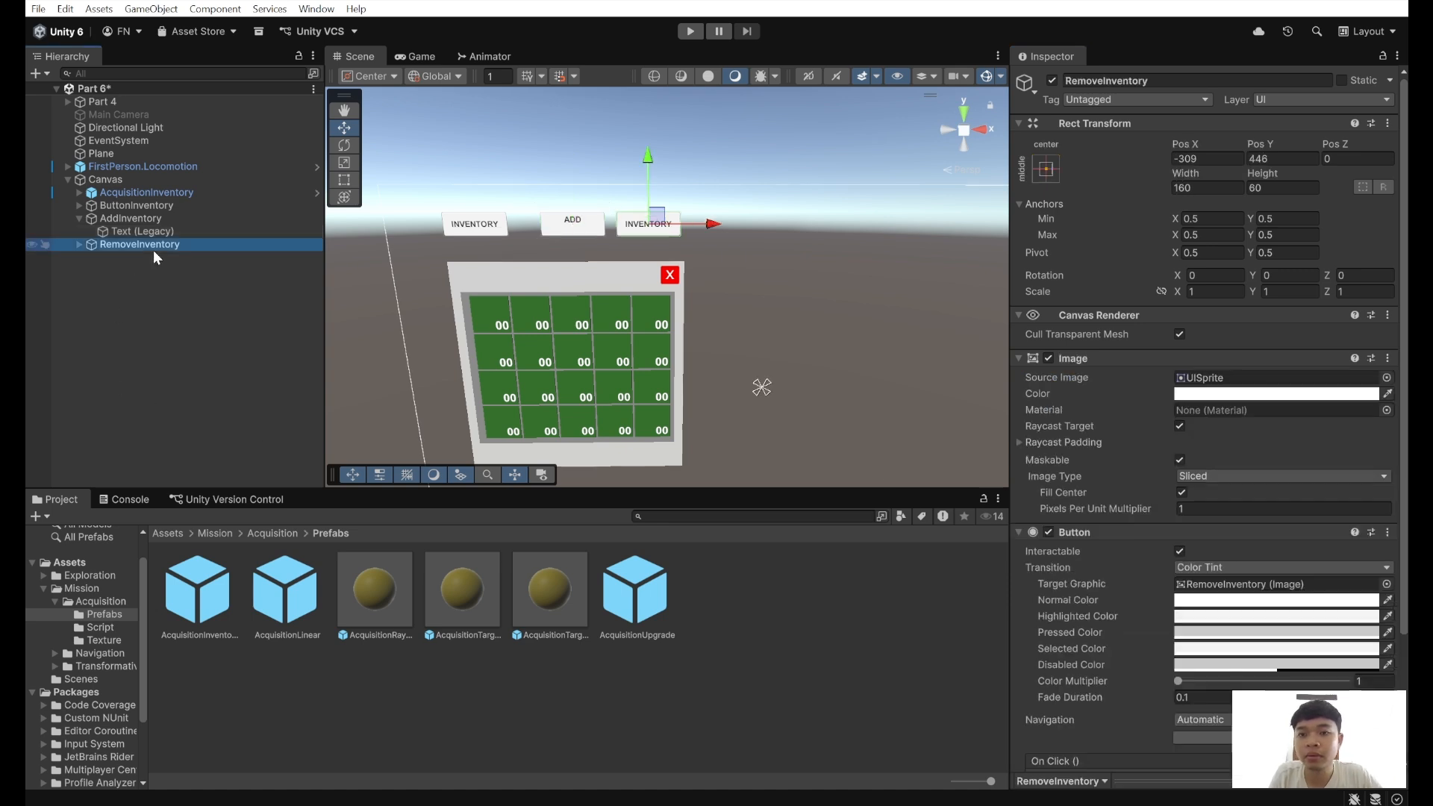
left_click(169, 233)
scroll(1193, 466, "down", 3)
scroll(1193, 468, "down", 2)
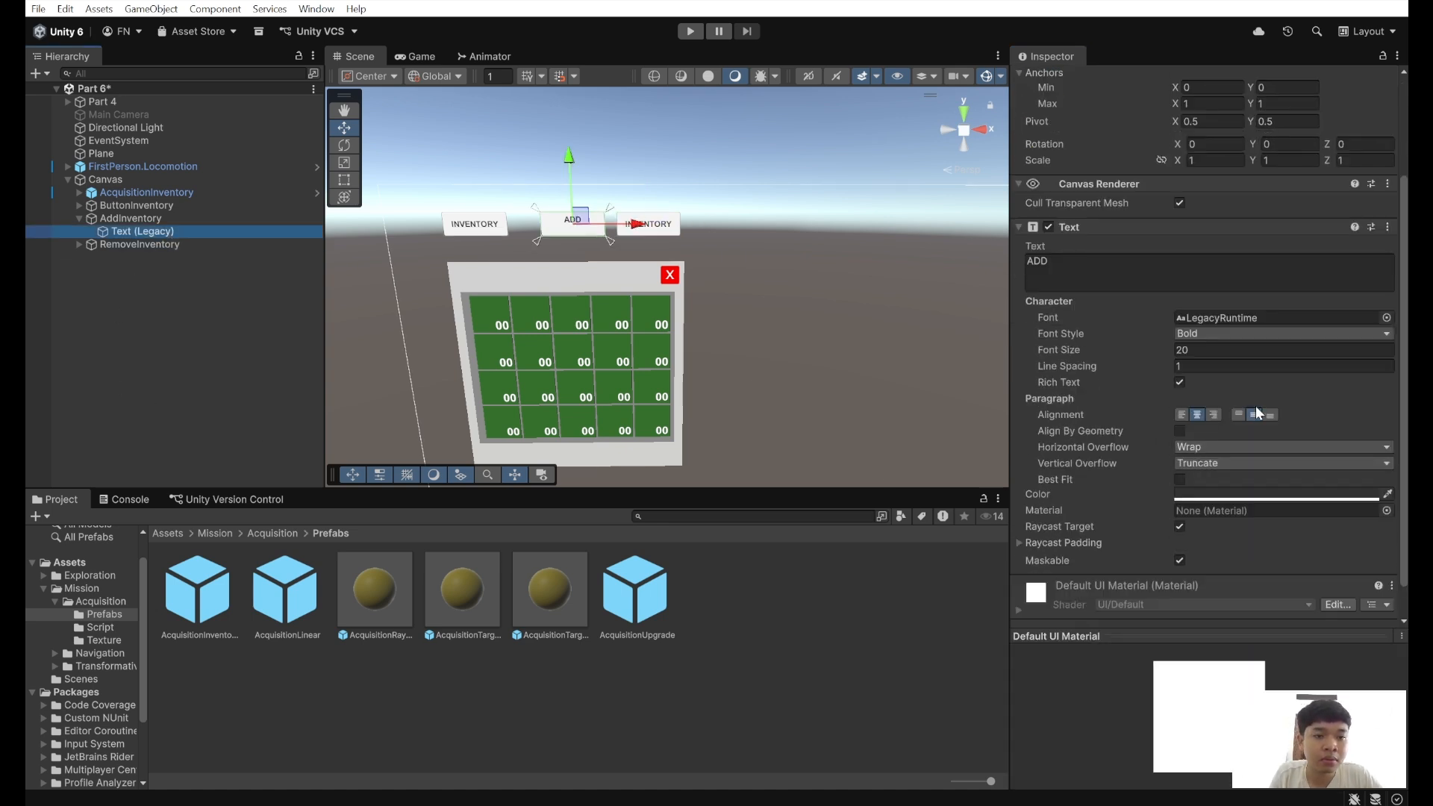
left_click(1058, 277)
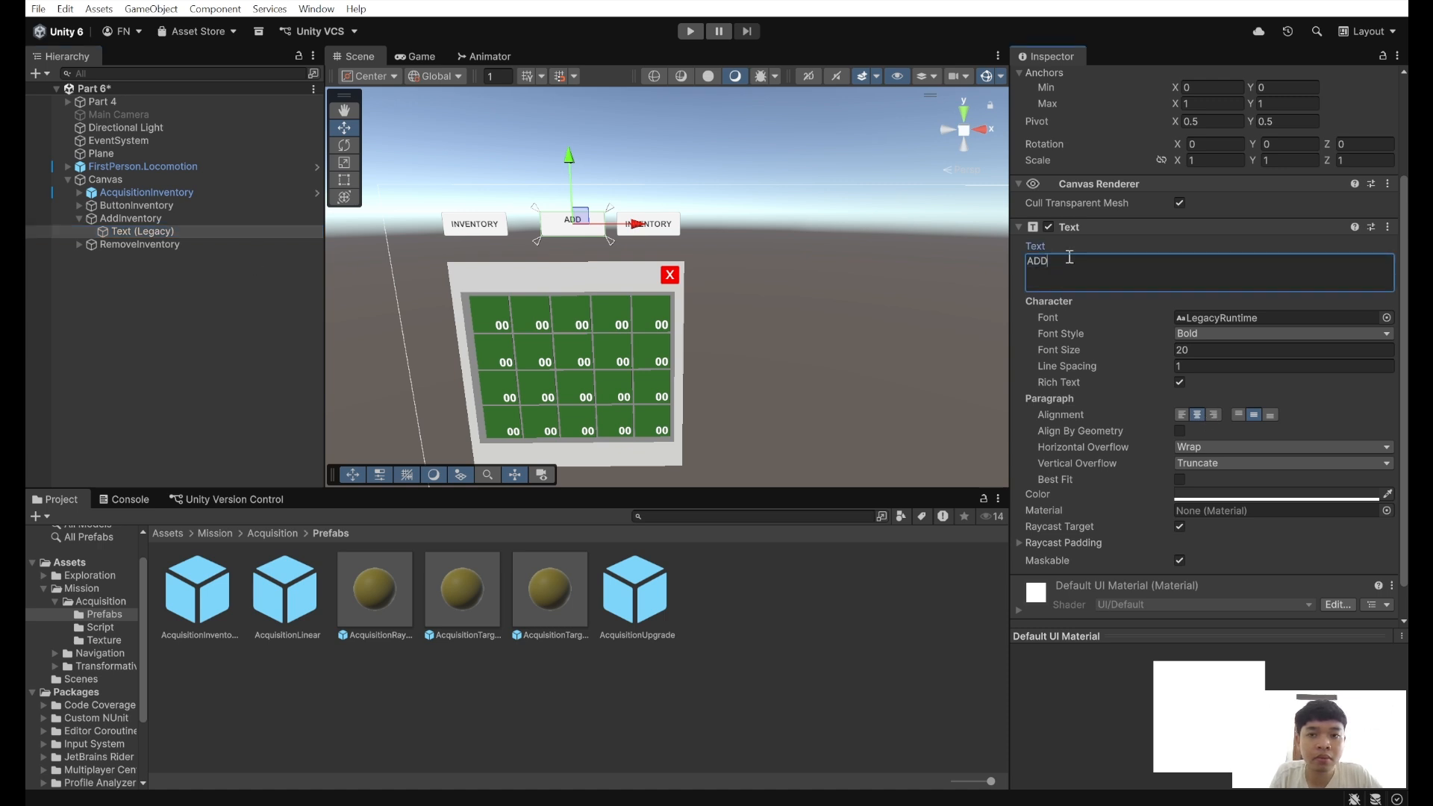
key("BackSpace")
type("ADD")
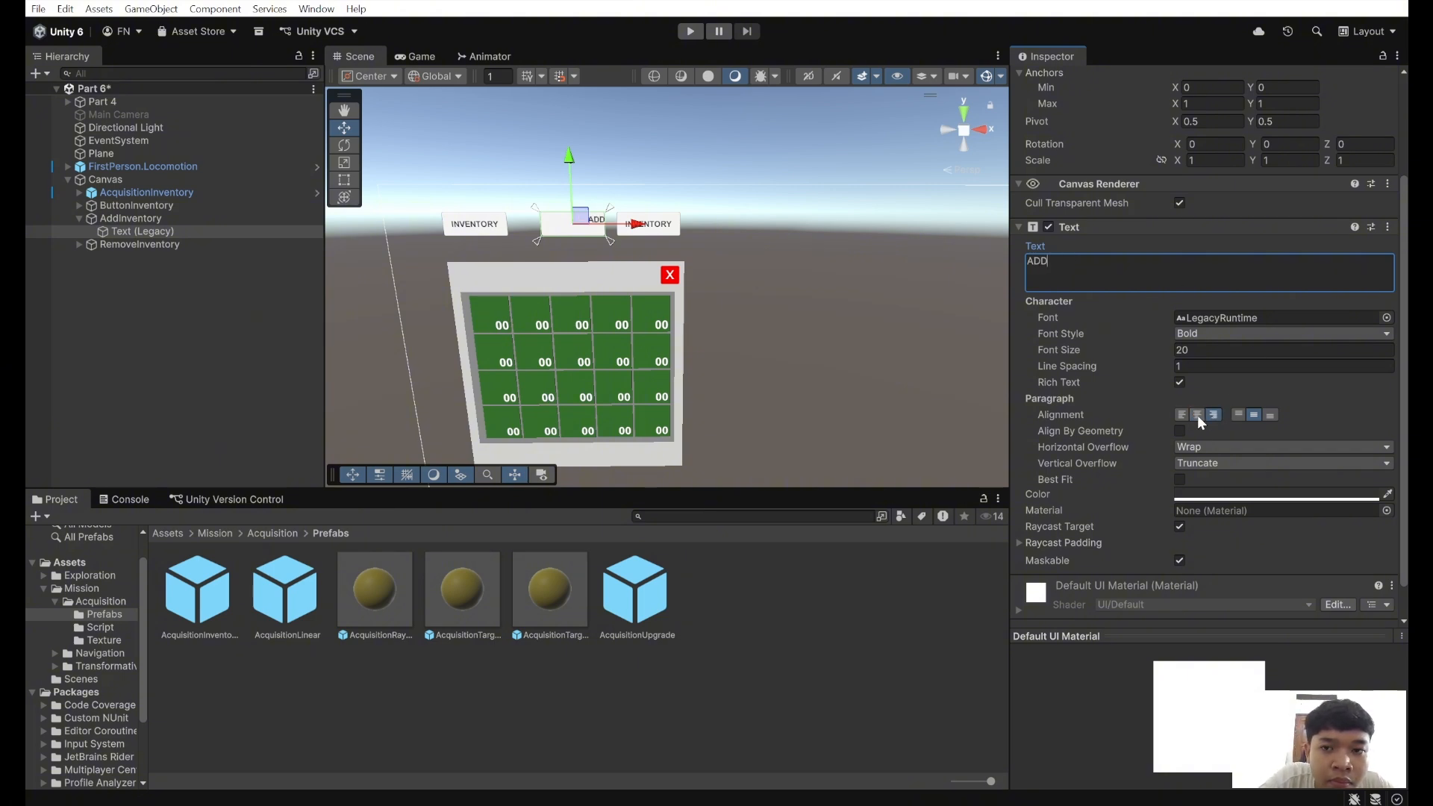
left_click(1257, 415)
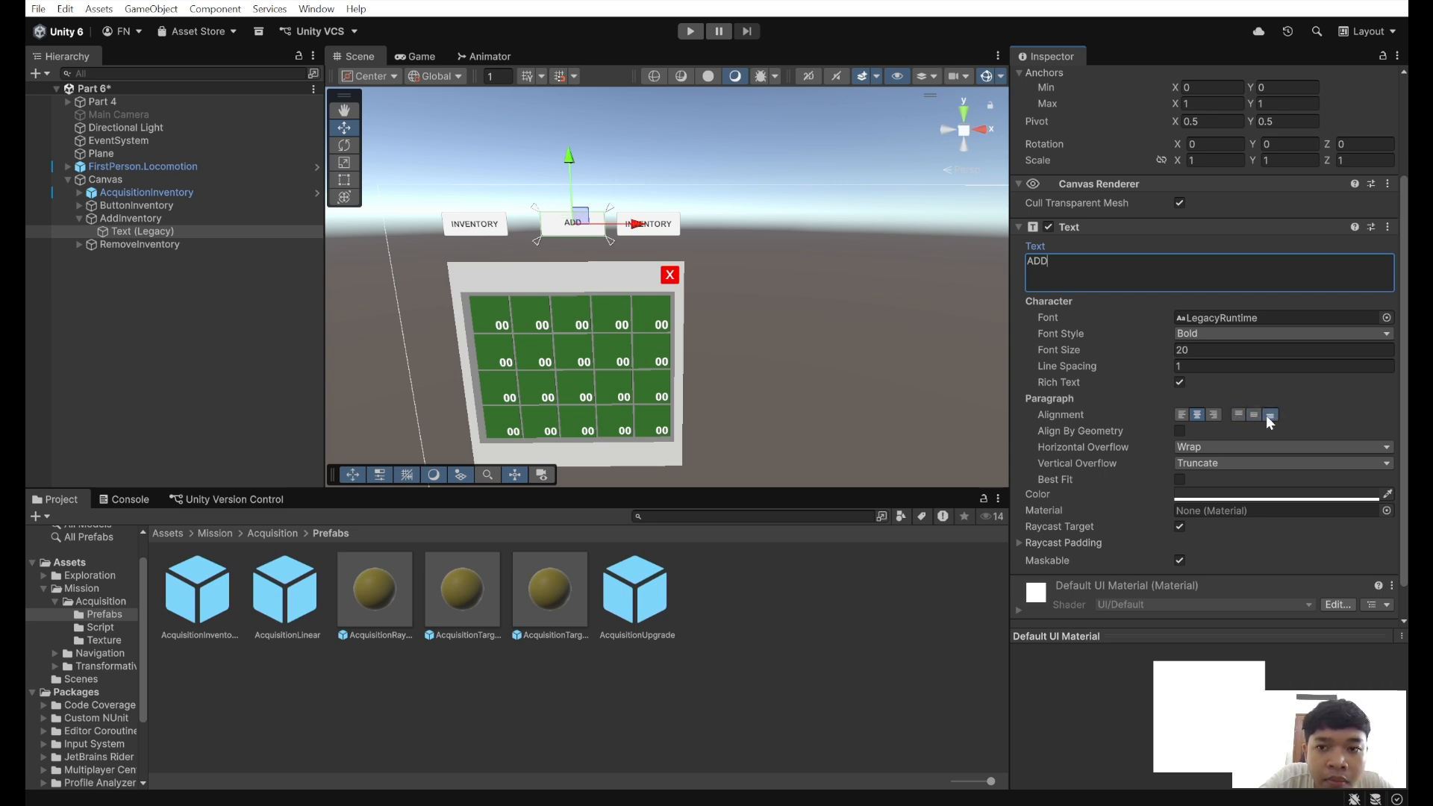
left_click(793, 334)
- Set the label text of the RemoveInventory button to REMOVE
left_click(530, 226)
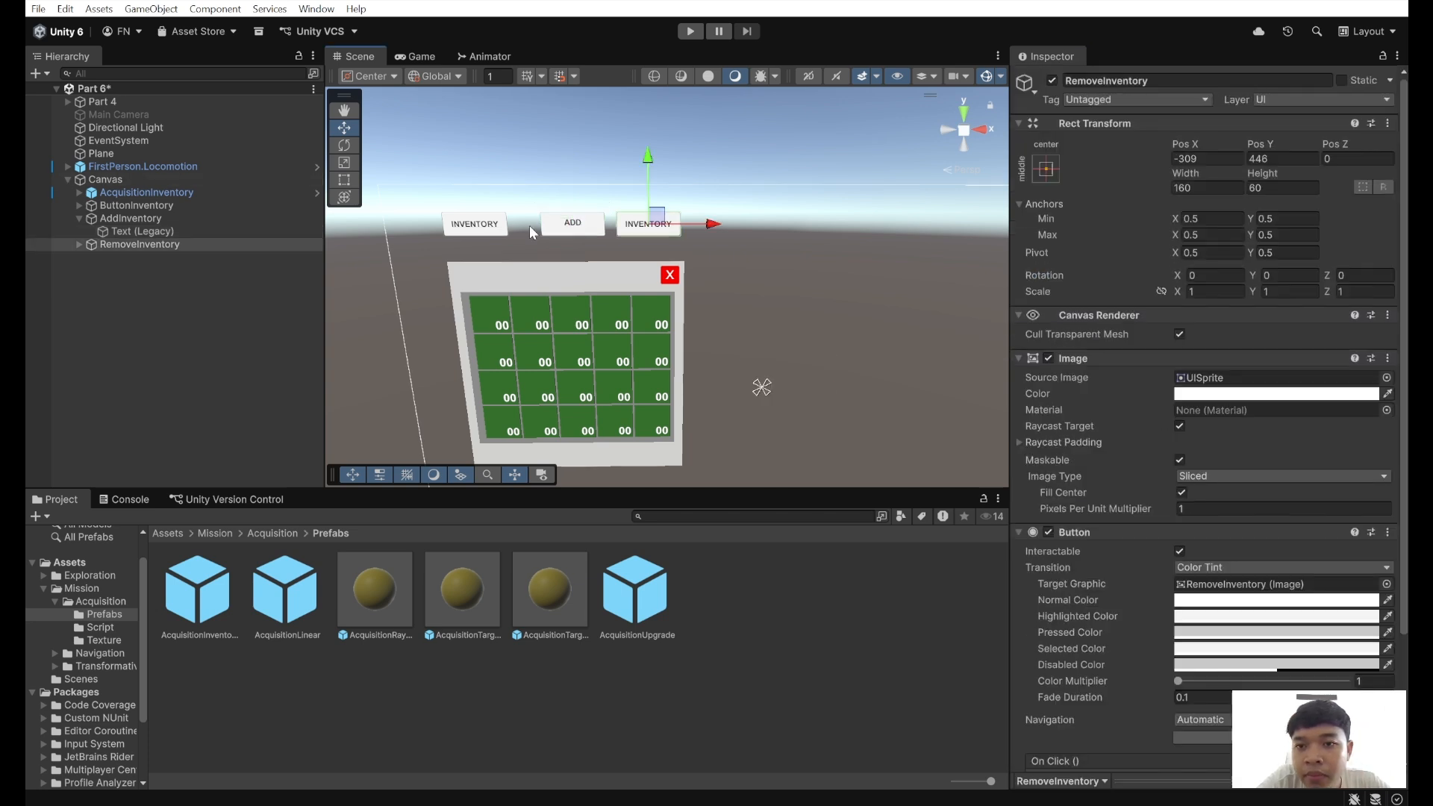
left_click(78, 245)
left_click(94, 257)
double_click(1075, 391)
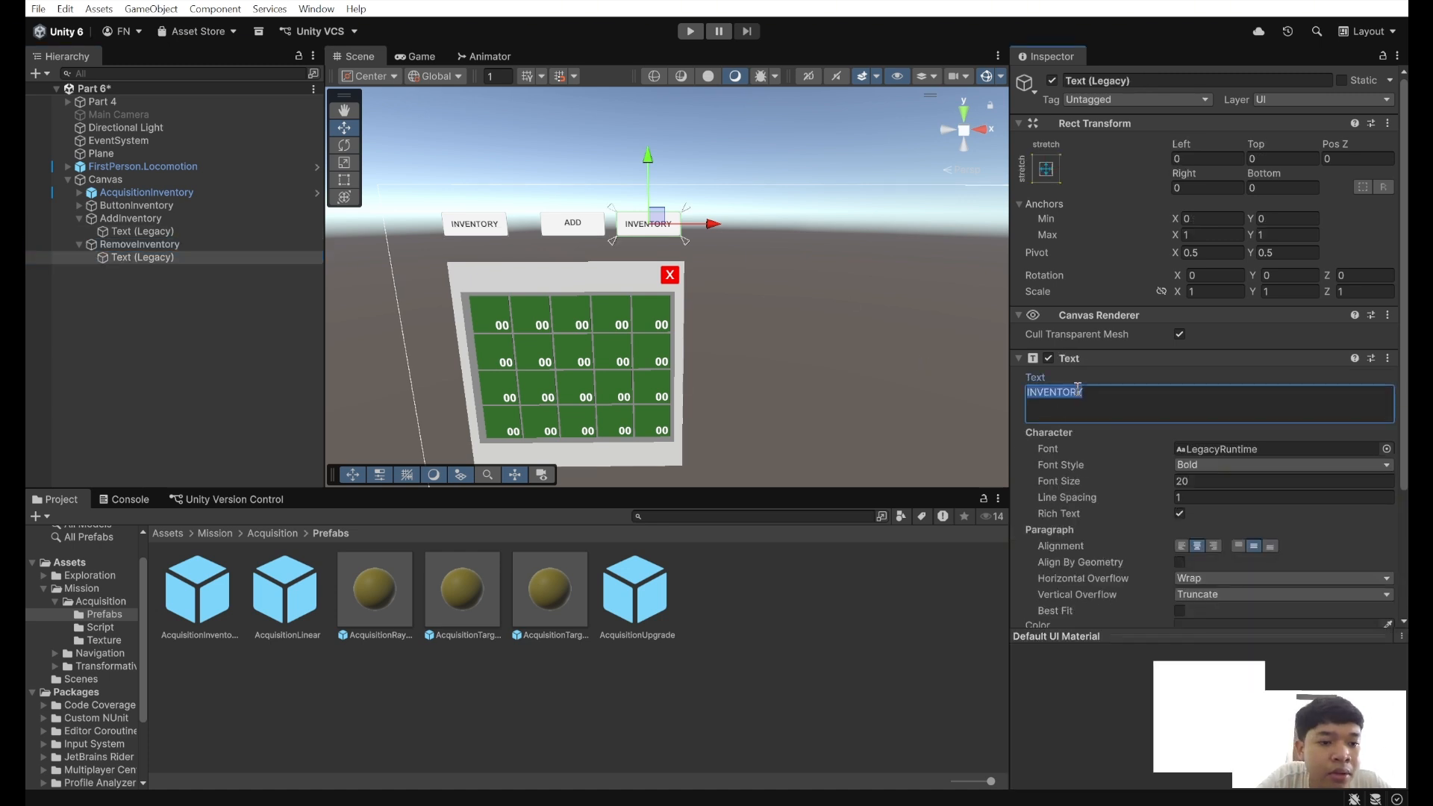
type("REMOVE")
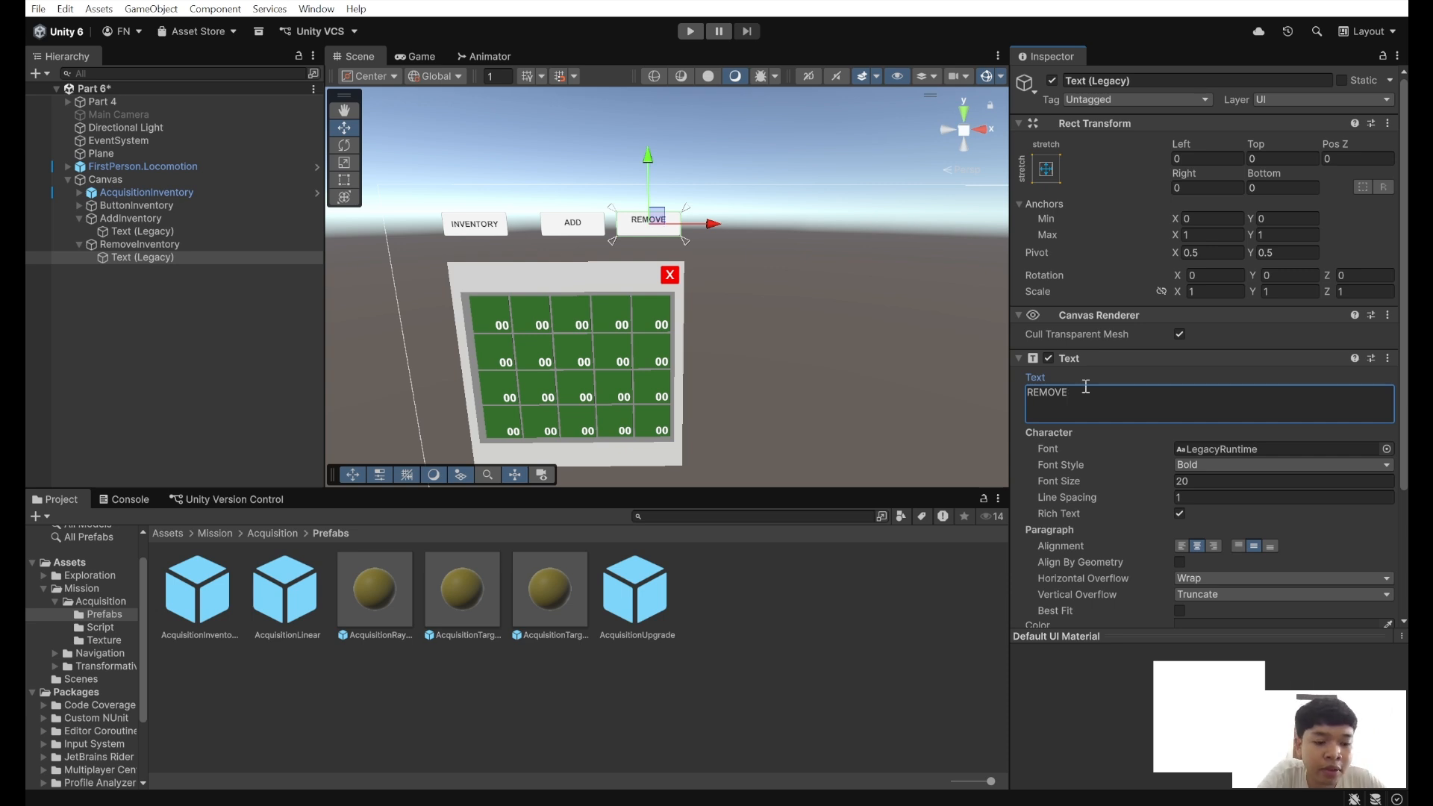
- Delete the extra line break after ADD in the AddInventory label and set its vertical alignment to middle
left_click(590, 231)
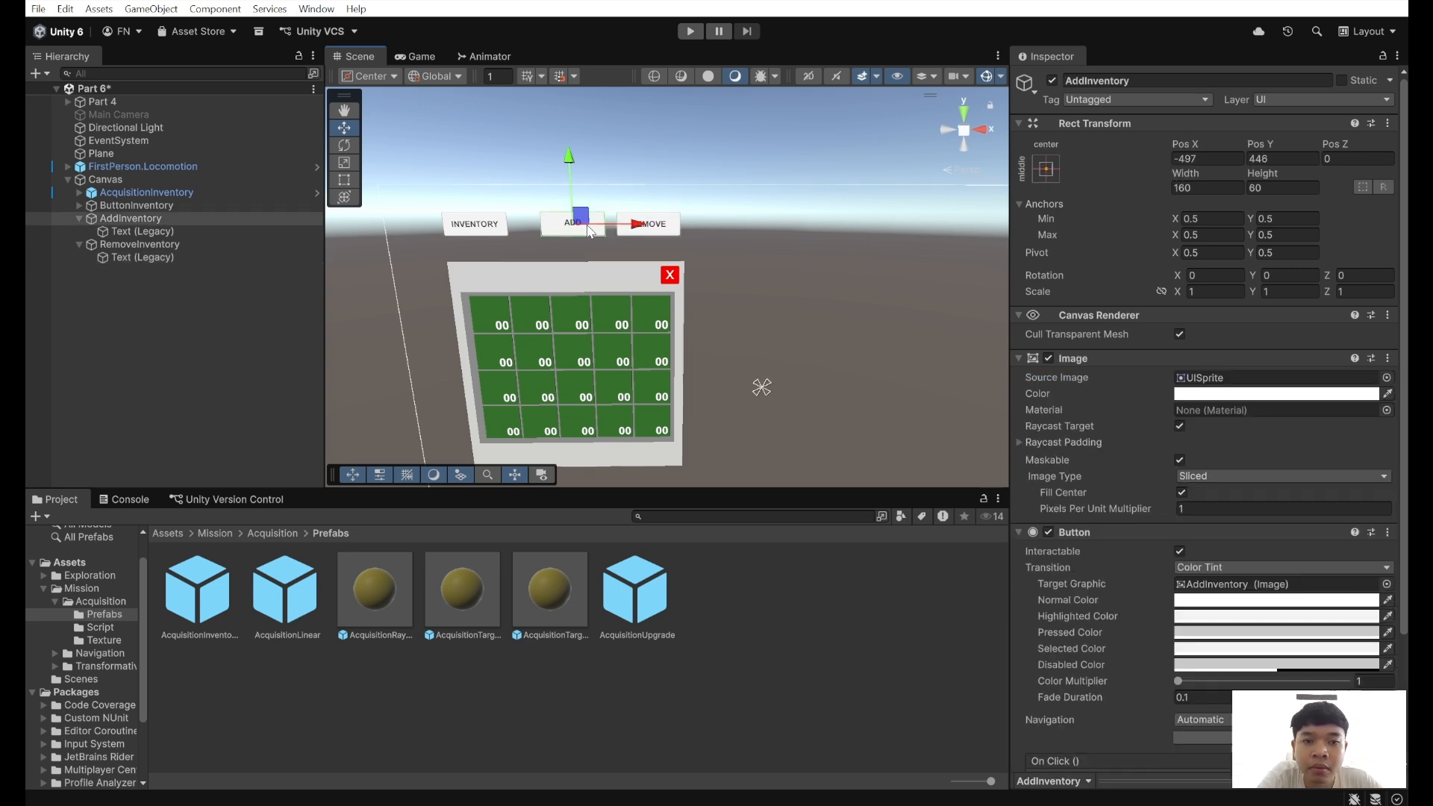
left_click(204, 230)
left_click(1062, 391)
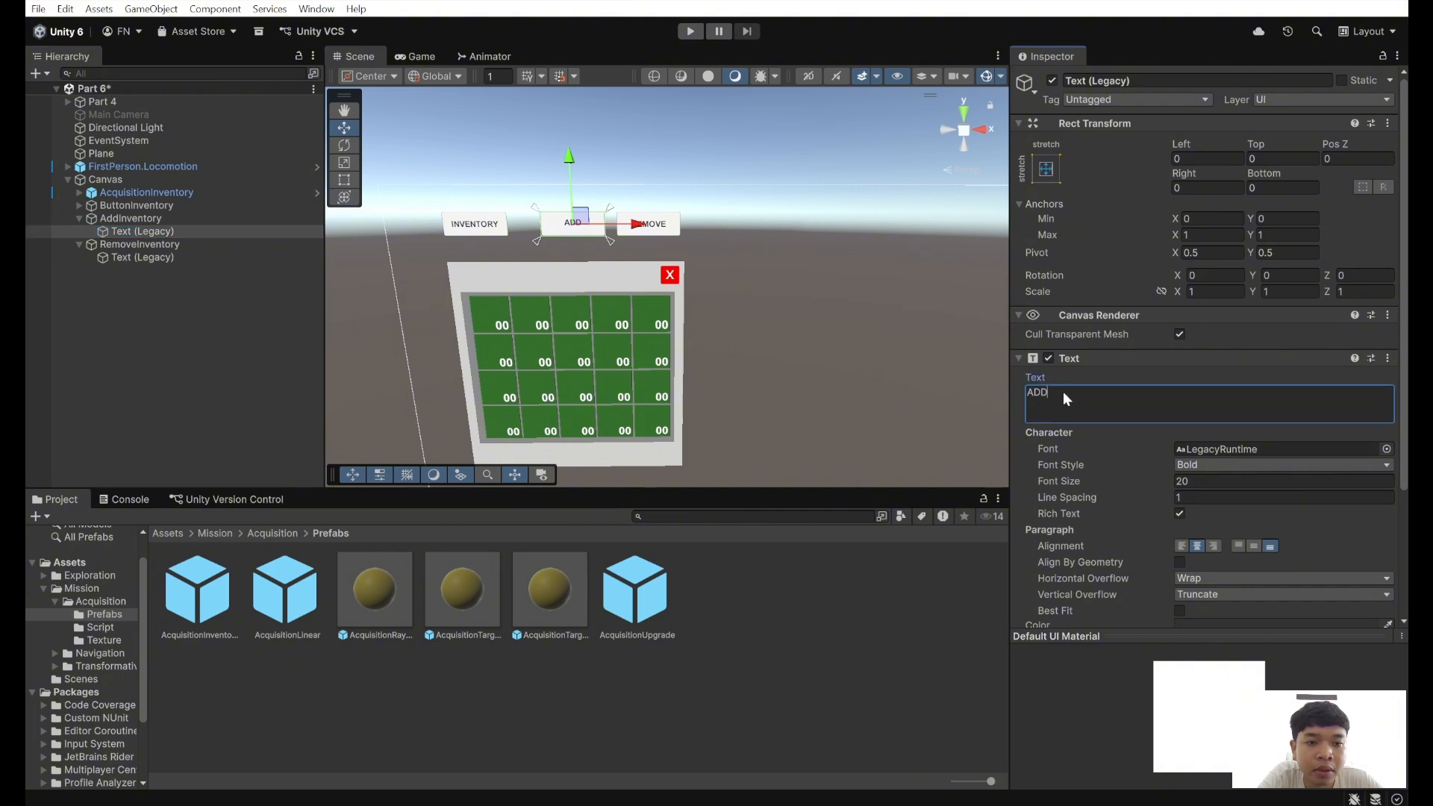
key("BackSpace")
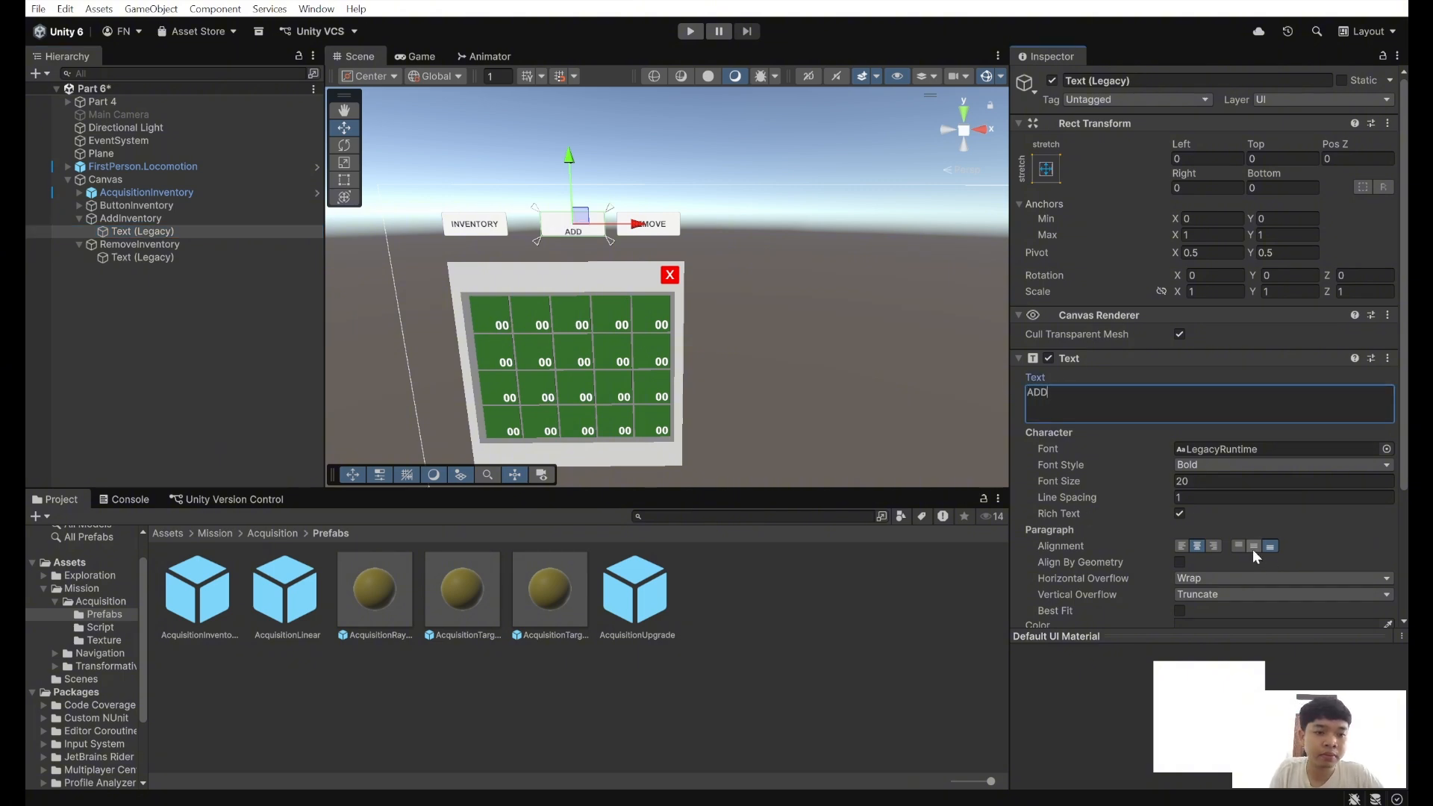
left_click(748, 302)
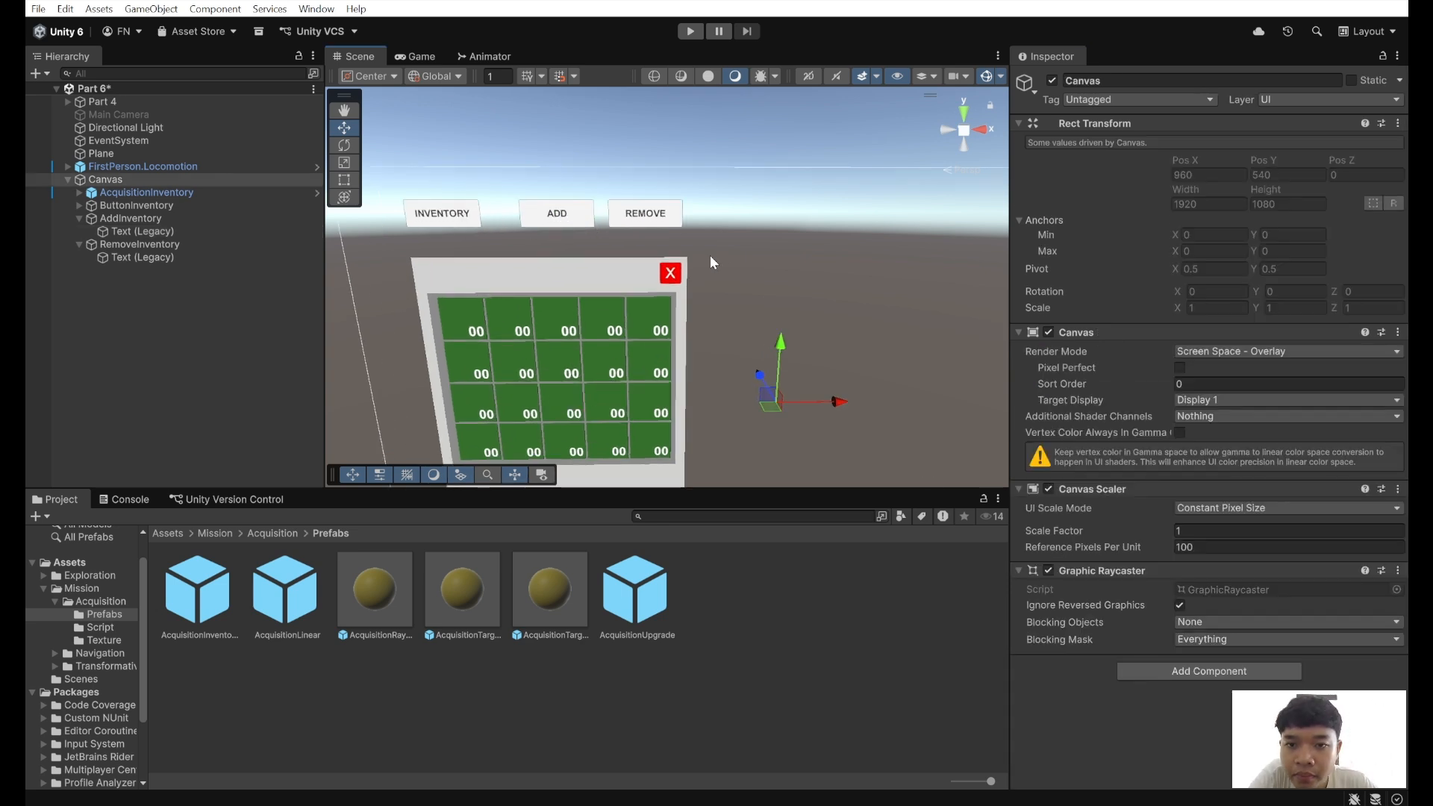
- Collapse the AddInventory and RemoveInventory hierarchies and move the ADD button horizontally towards REMOVE, to Pos X about -480
scroll(710, 256, "up", 1)
left_click(190, 232)
left_click(79, 218)
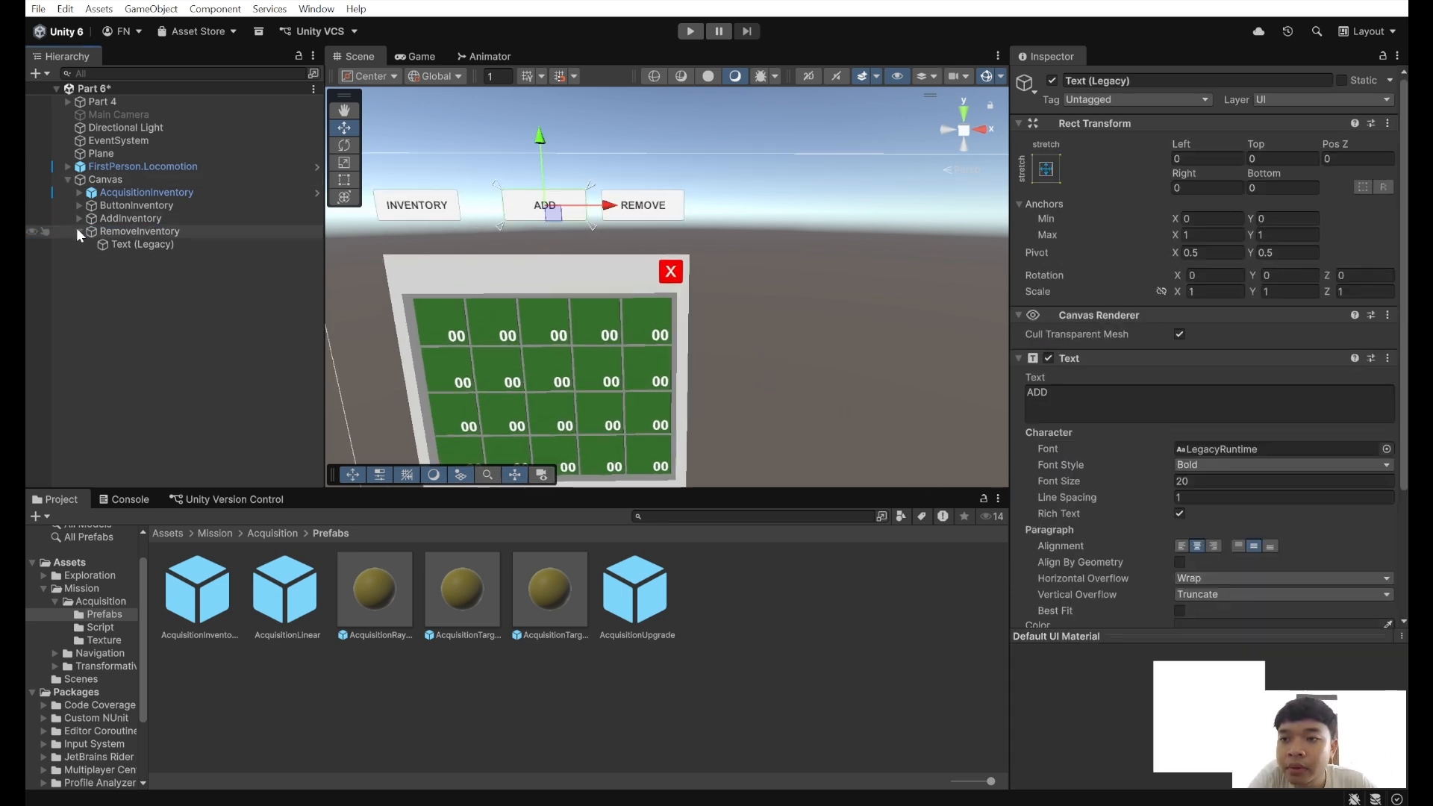
left_click(78, 230)
left_click(112, 218)
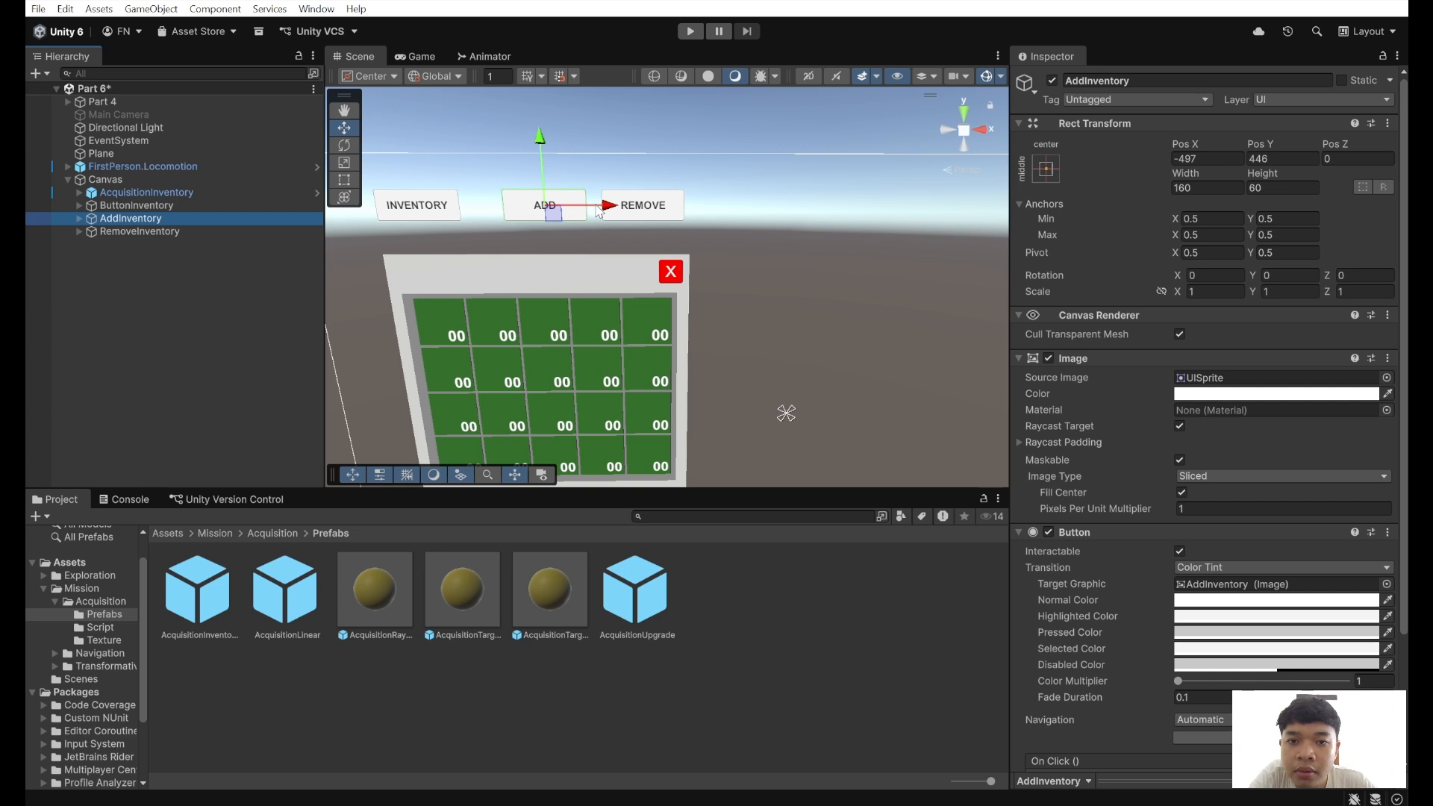
left_click_drag(598, 211, 610, 210)
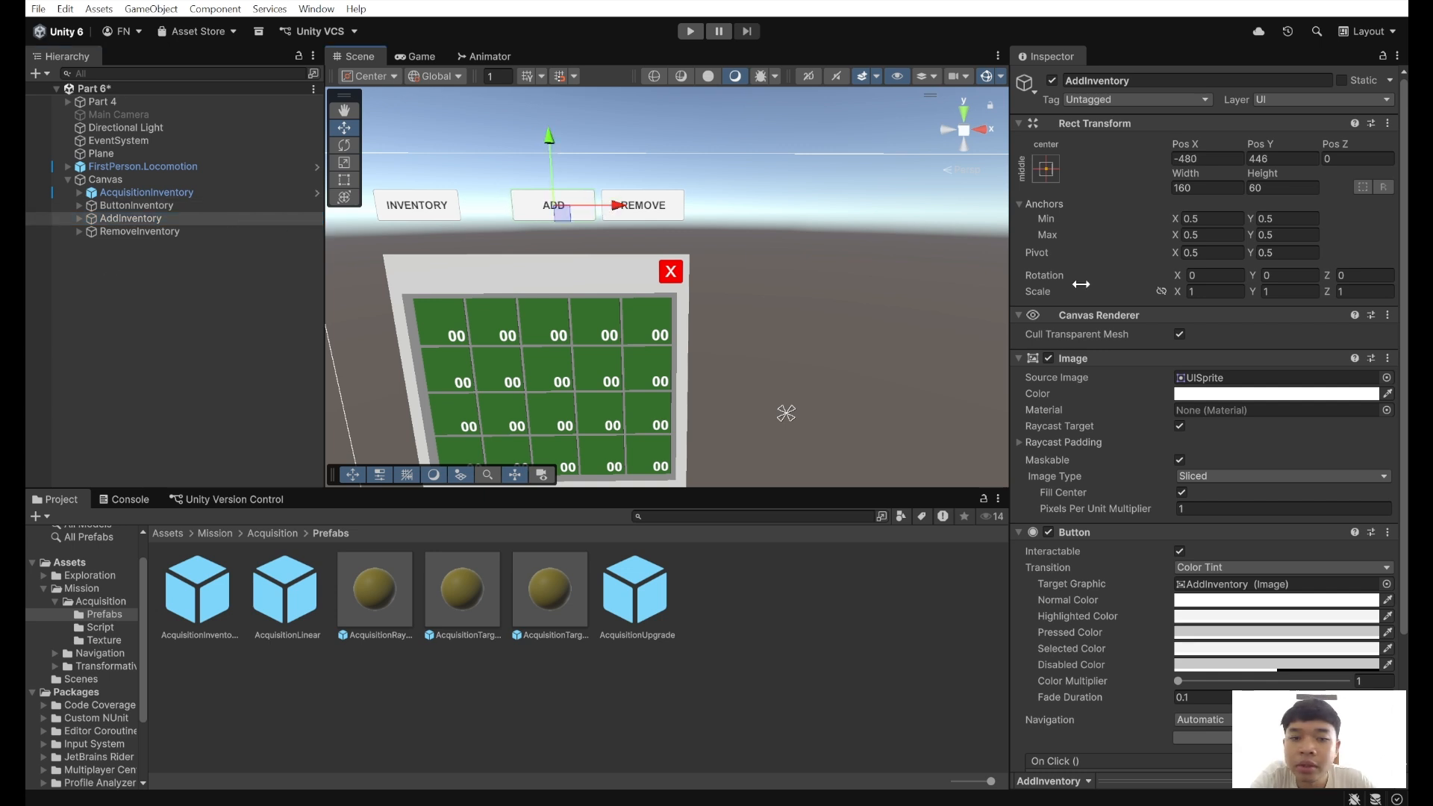
- Set the AddInventory button's On Click function to AcquisitionInventory.AddItem (int) on the AcquisitionInventory object
scroll(1081, 285, "down", 4)
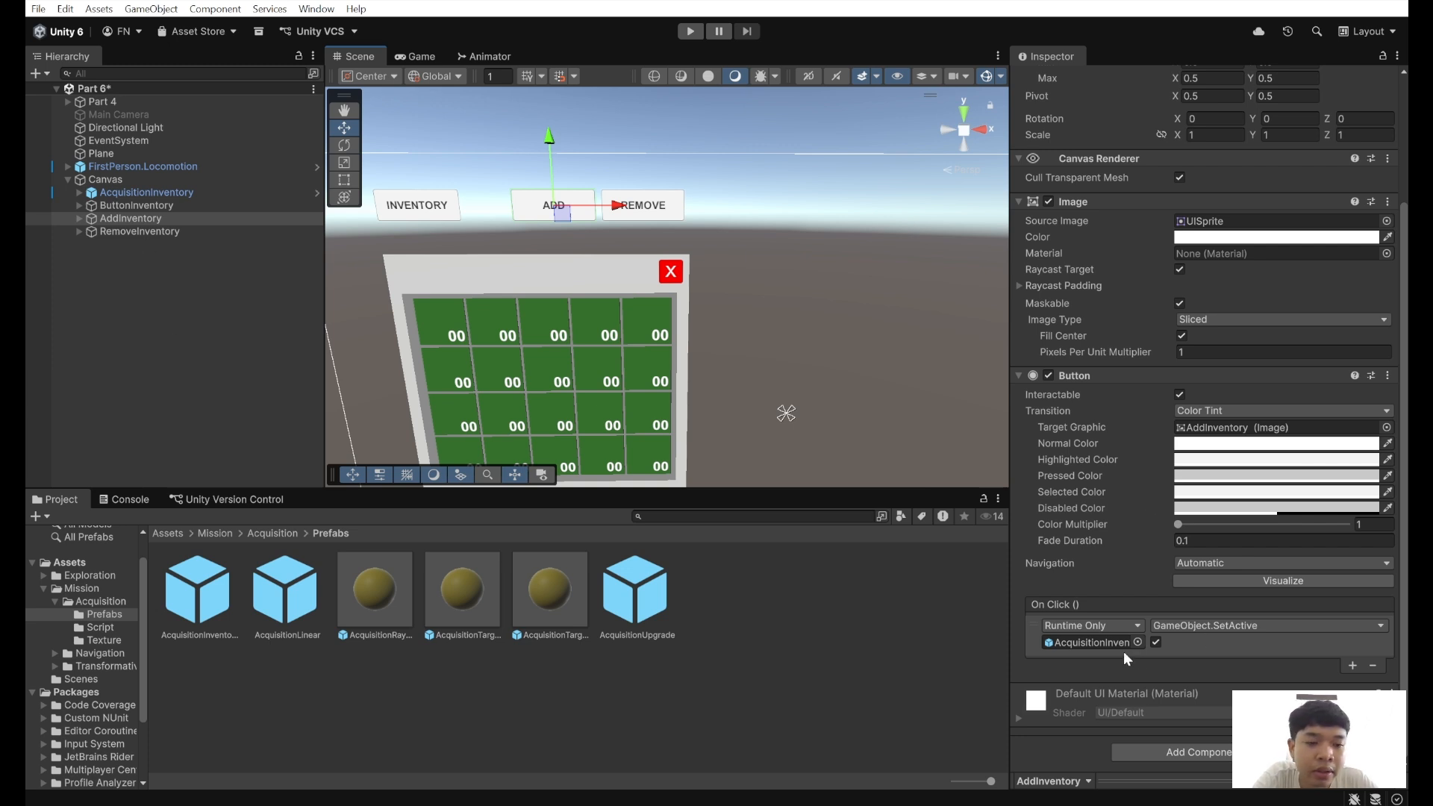
left_click_drag(144, 193, 1105, 646)
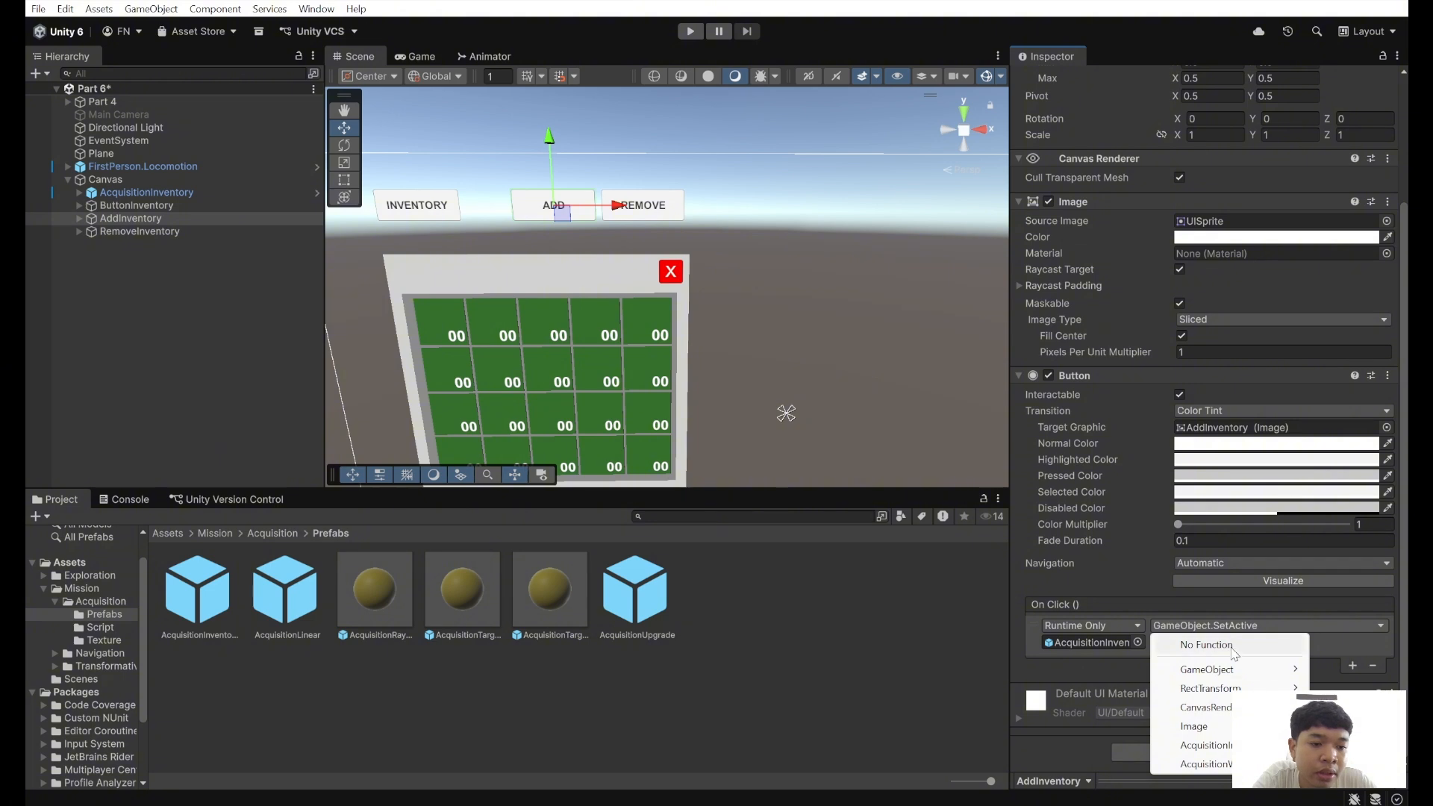
mouse_move(1215, 748)
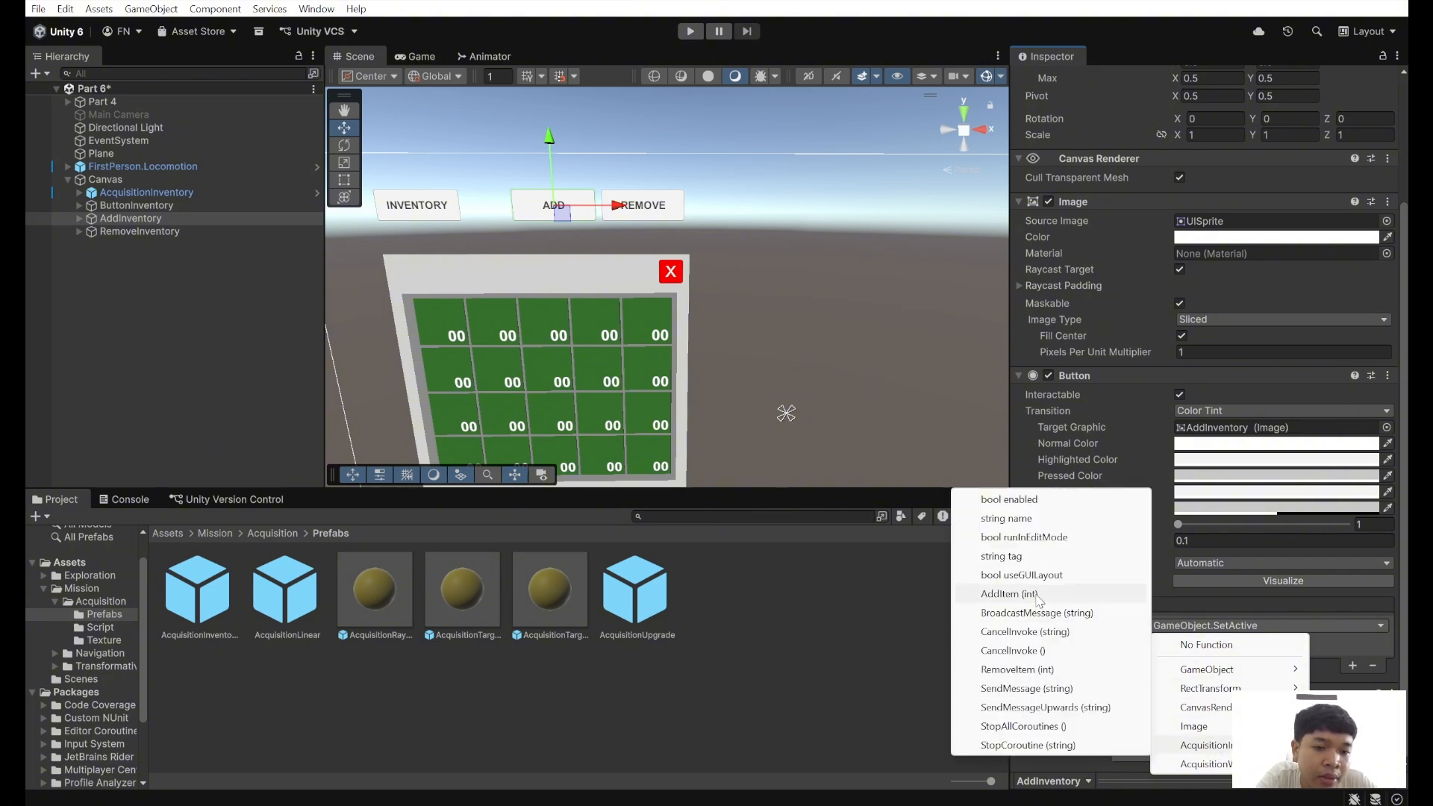
left_click(1007, 593)
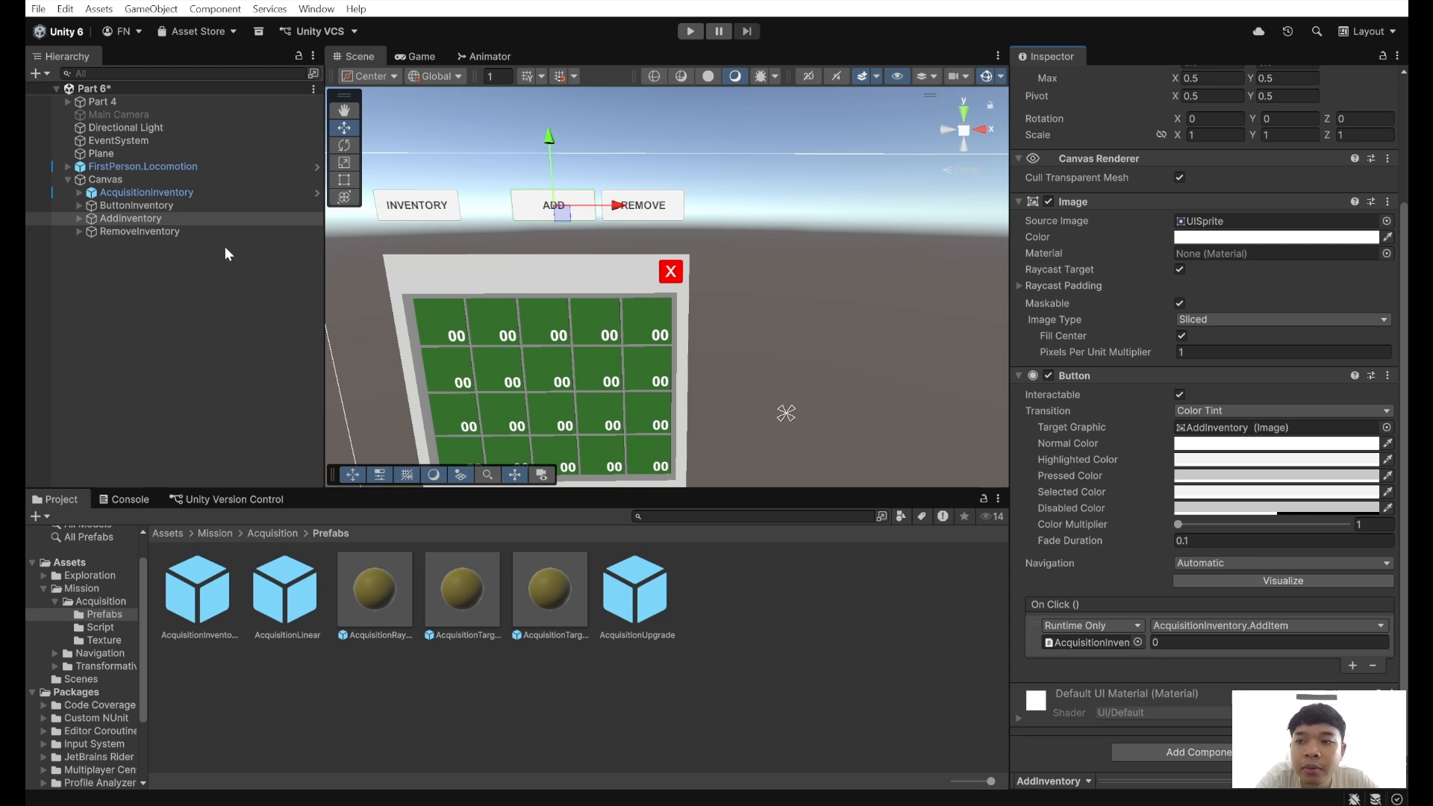
- Set the RemoveInventory button's On Click function to AcquisitionInventory.RemoveItem (int)
left_click(226, 236)
left_click(1171, 633)
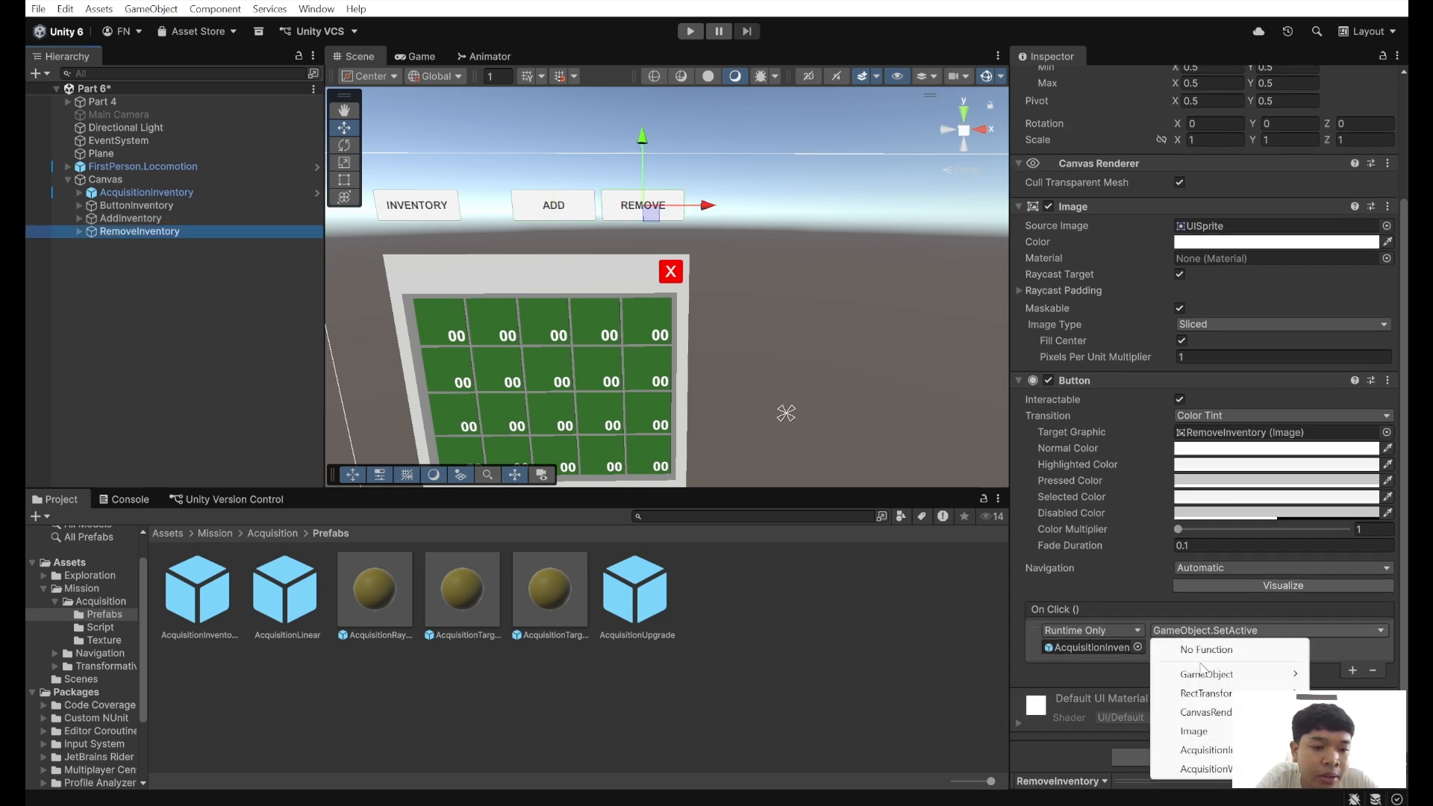
mouse_move(1187, 761)
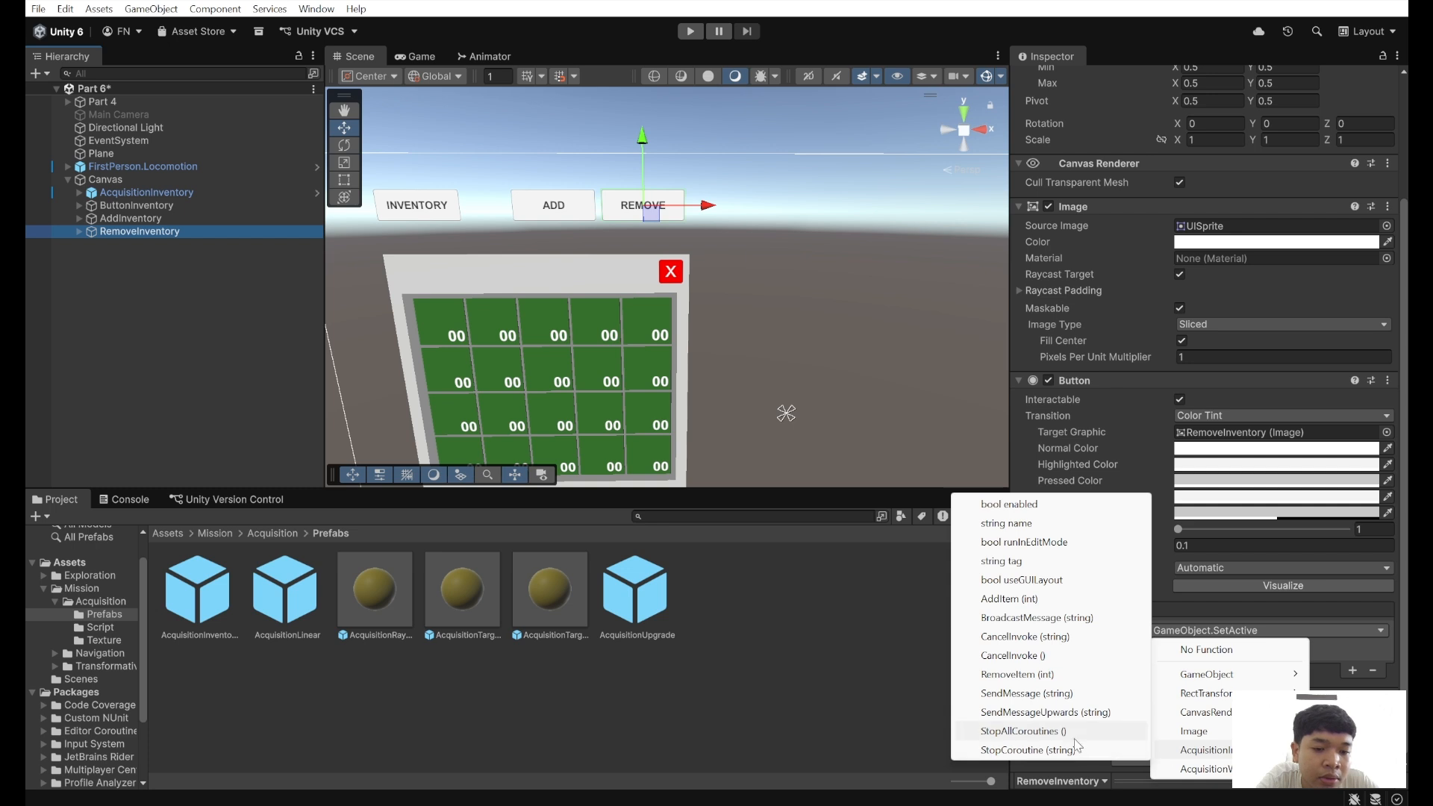
left_click(1065, 675)
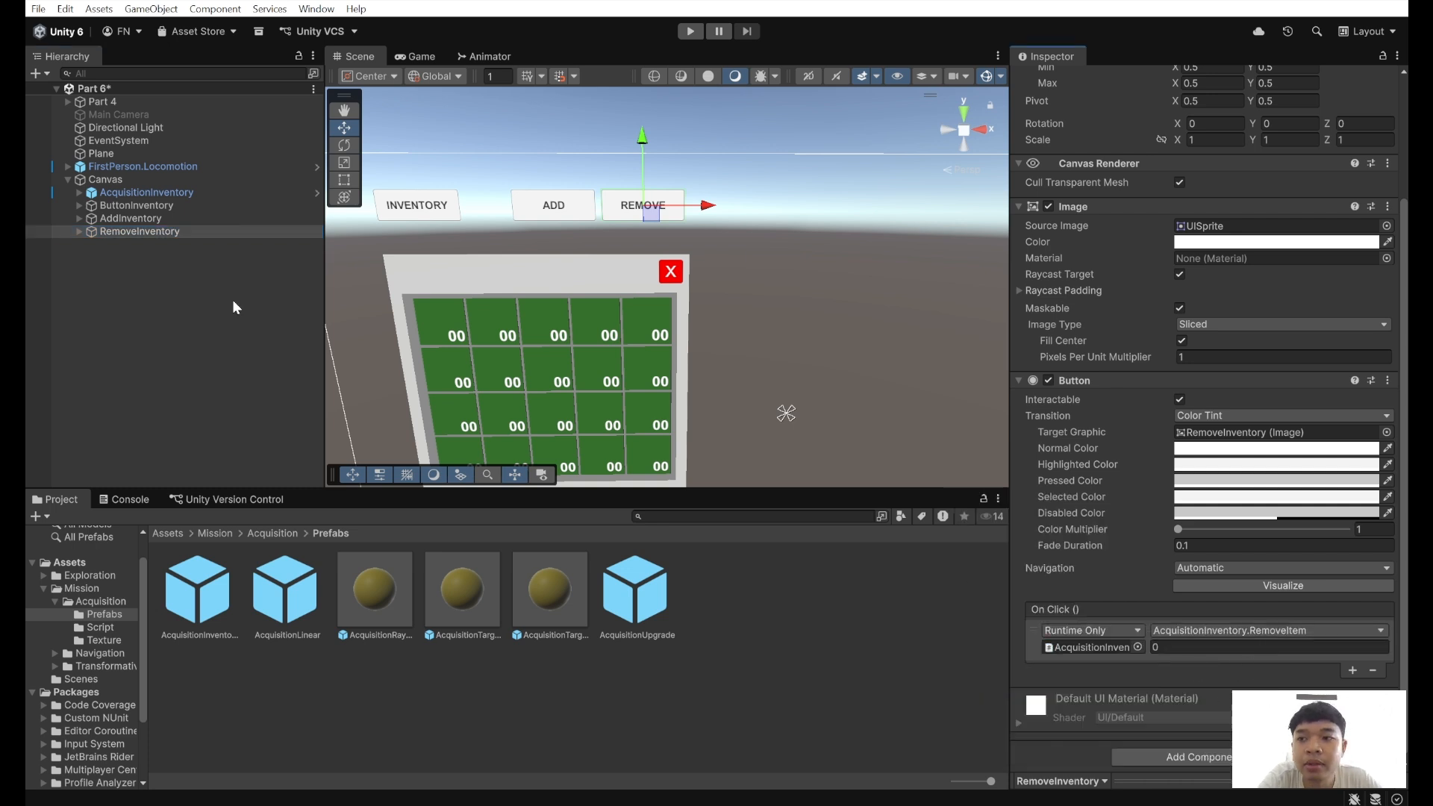
- Duplicate the AddInventory and RemoveInventory buttons together and move the copies directly below the originals
left_click(188, 218)
left_click(204, 233, "ctrl")
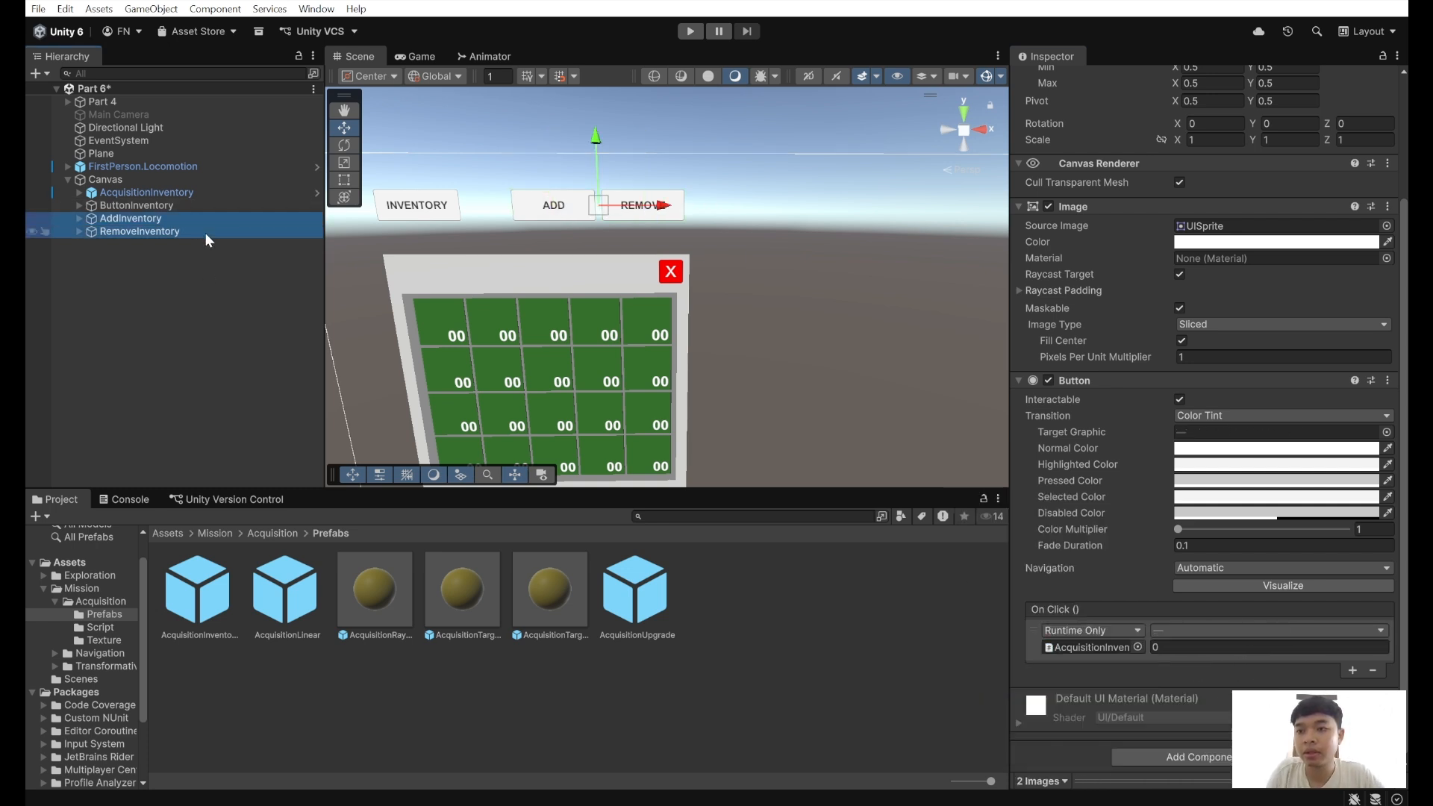
key("ctrl+d")
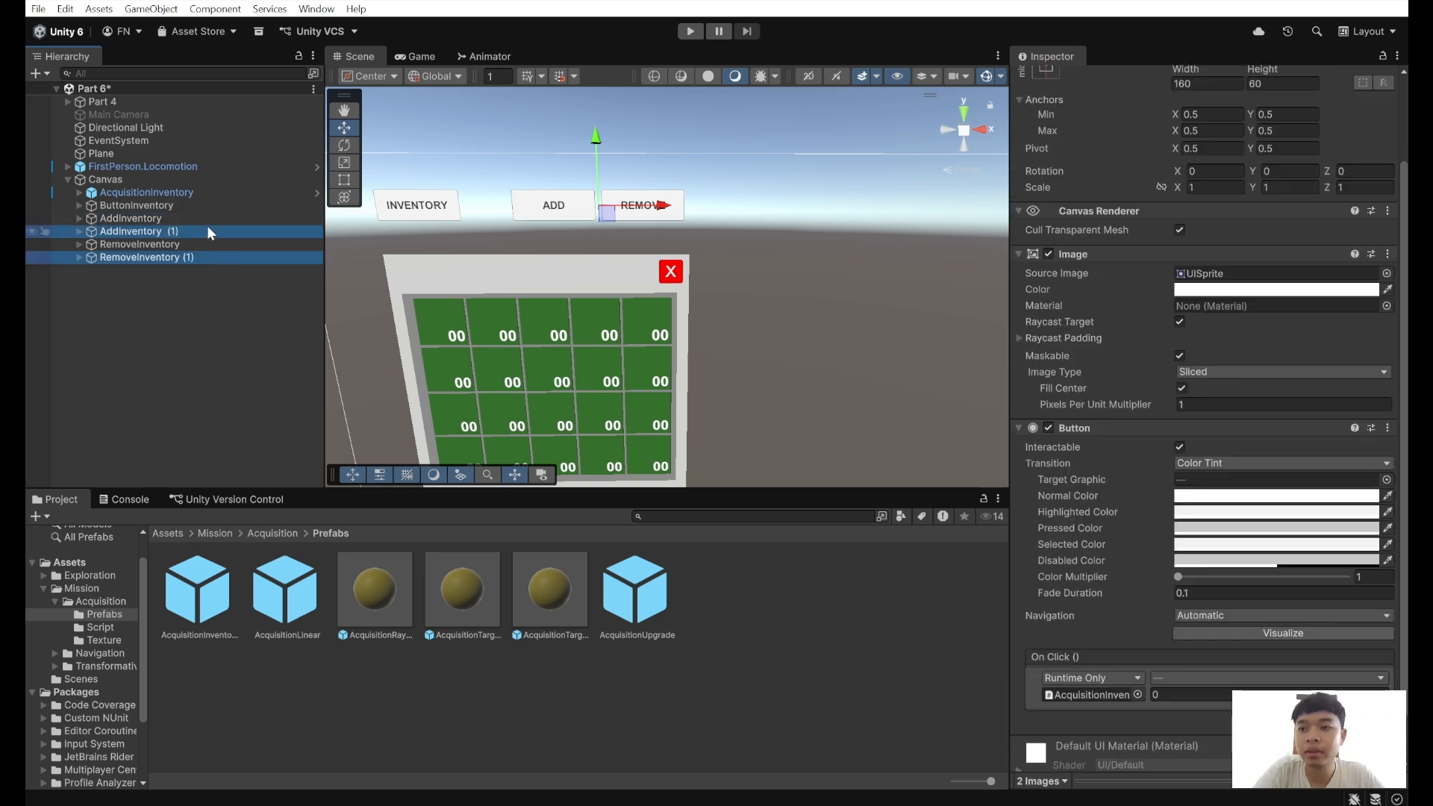
left_click_drag(595, 138, 604, 171)
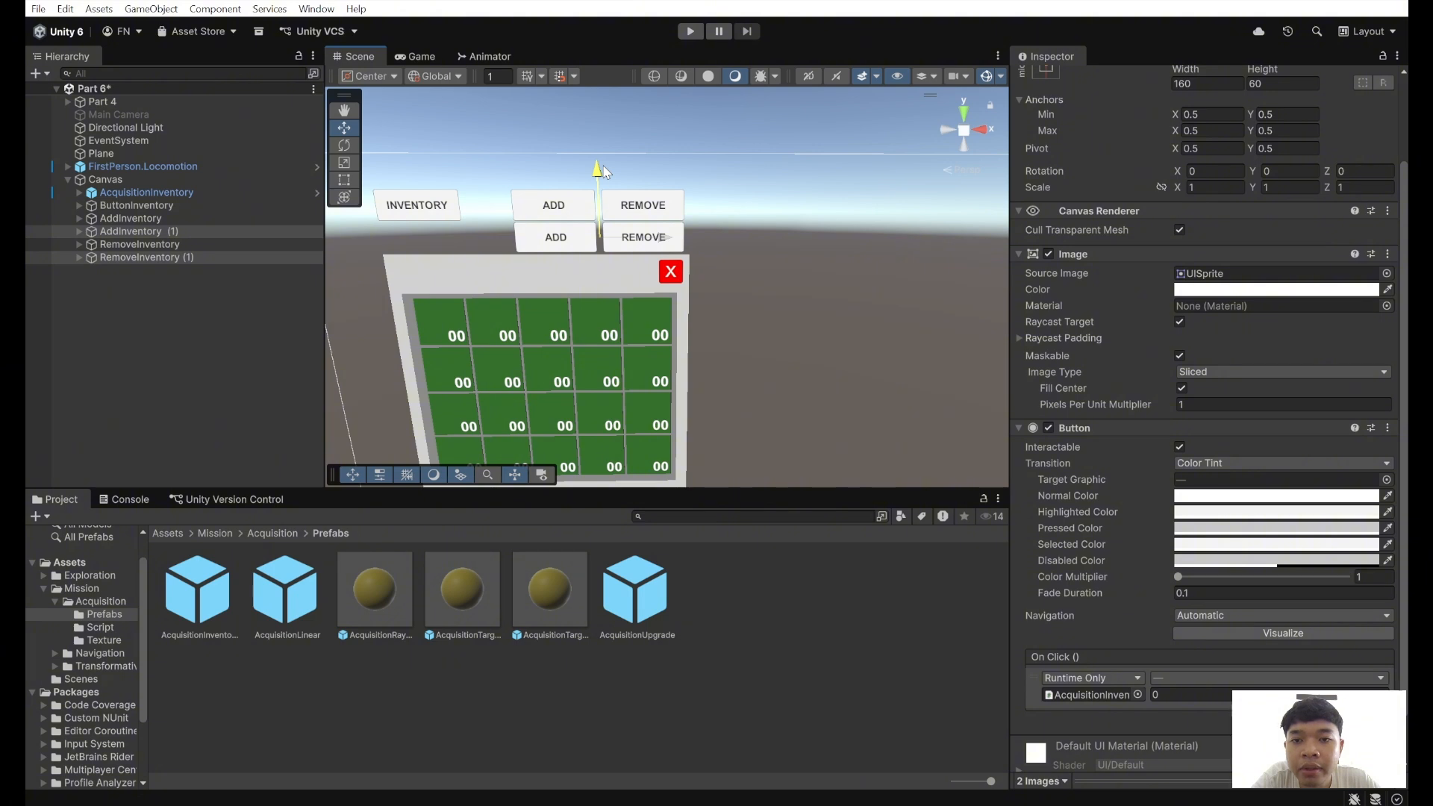
- Set the On Click item index to 1 for both AddInventory (1) and RemoveInventory (1)
left_click(218, 232)
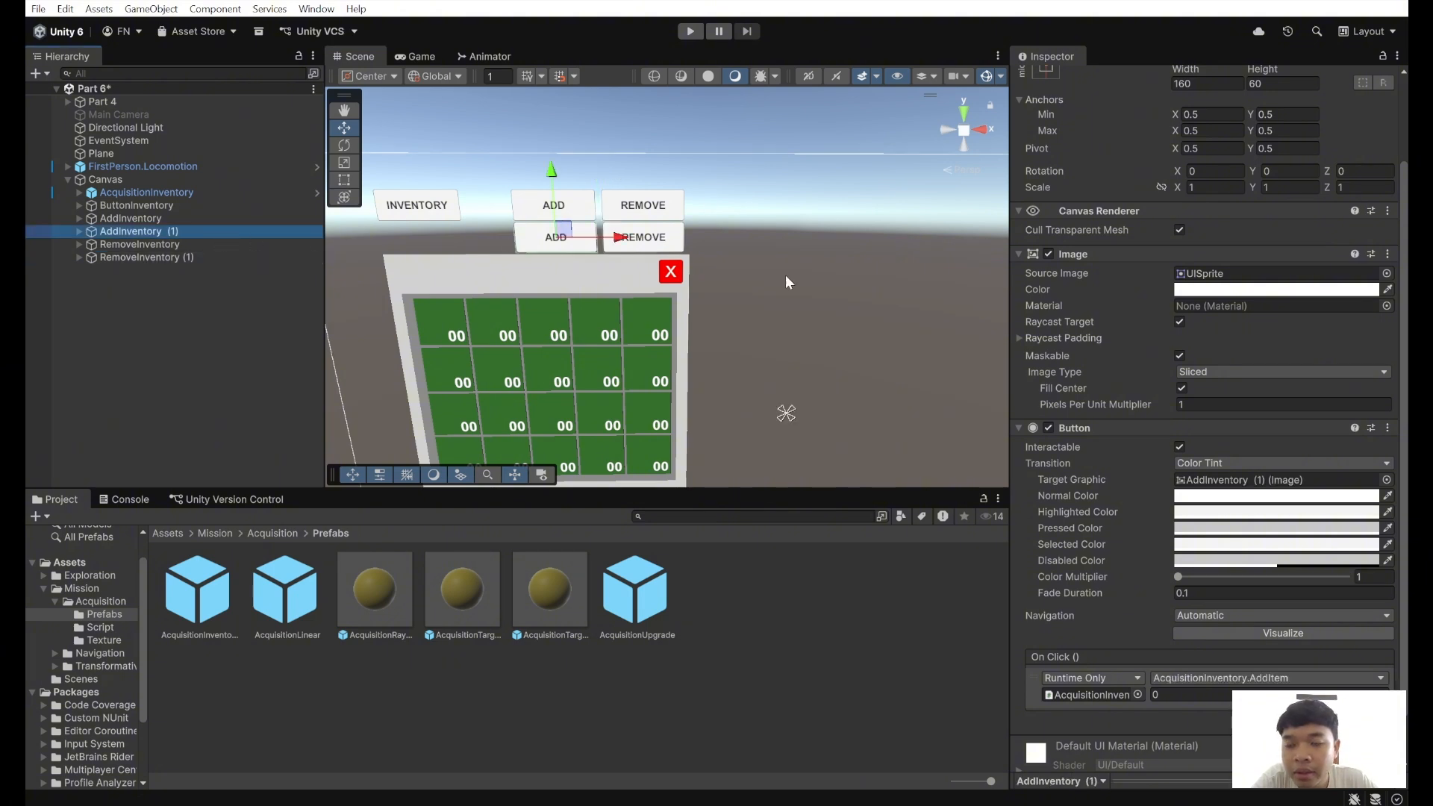
scroll(1155, 671, "down", 2)
left_click(1155, 642)
left_click(1190, 644)
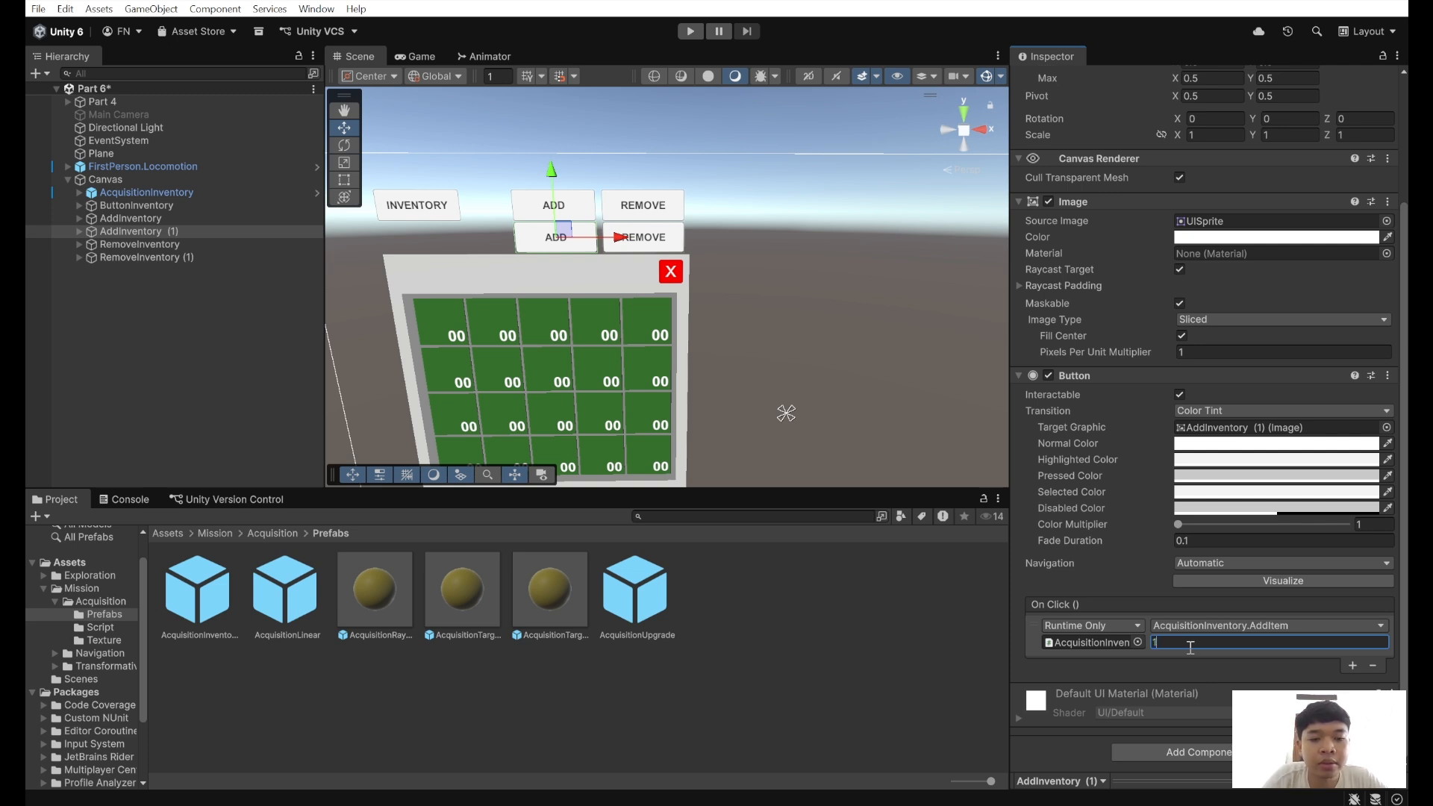
left_click(138, 257)
left_click(1235, 647)
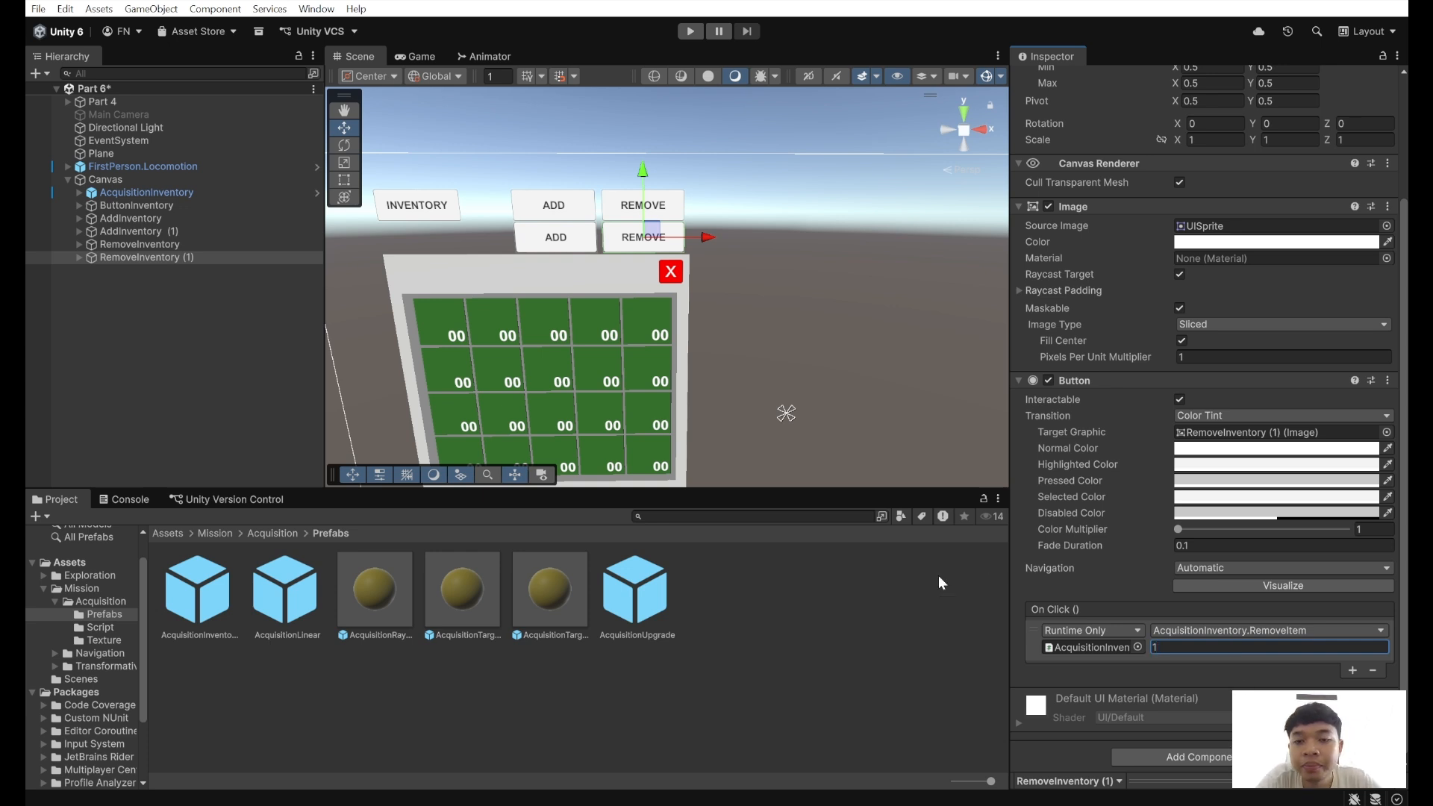
- Move the INVENTORY button and all four ADD and REMOVE buttons slightly upwards together, away from the inventory panel
scroll(741, 415, "down", 3)
scroll(617, 311, "up", 2)
left_click(433, 218)
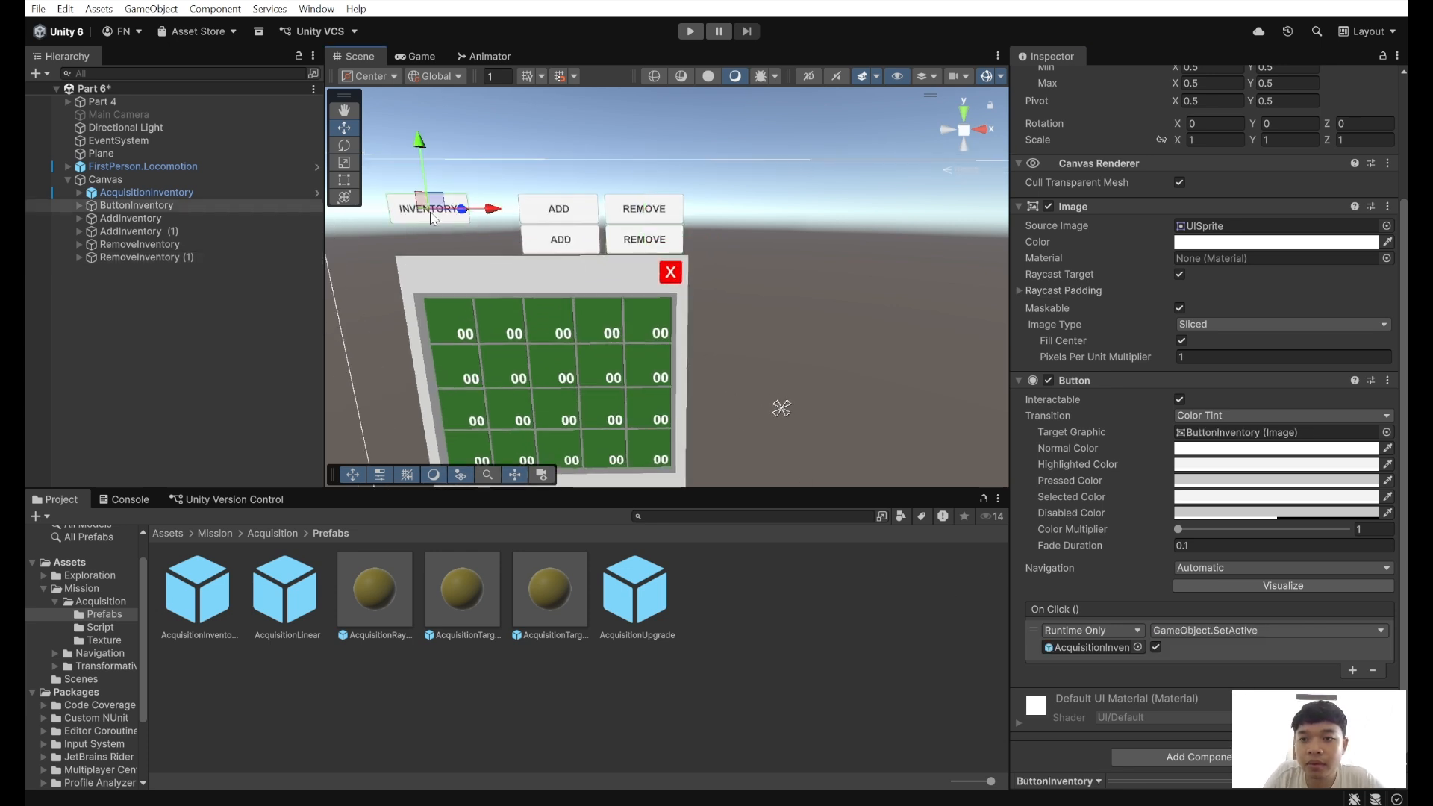
left_click(216, 257, "shift")
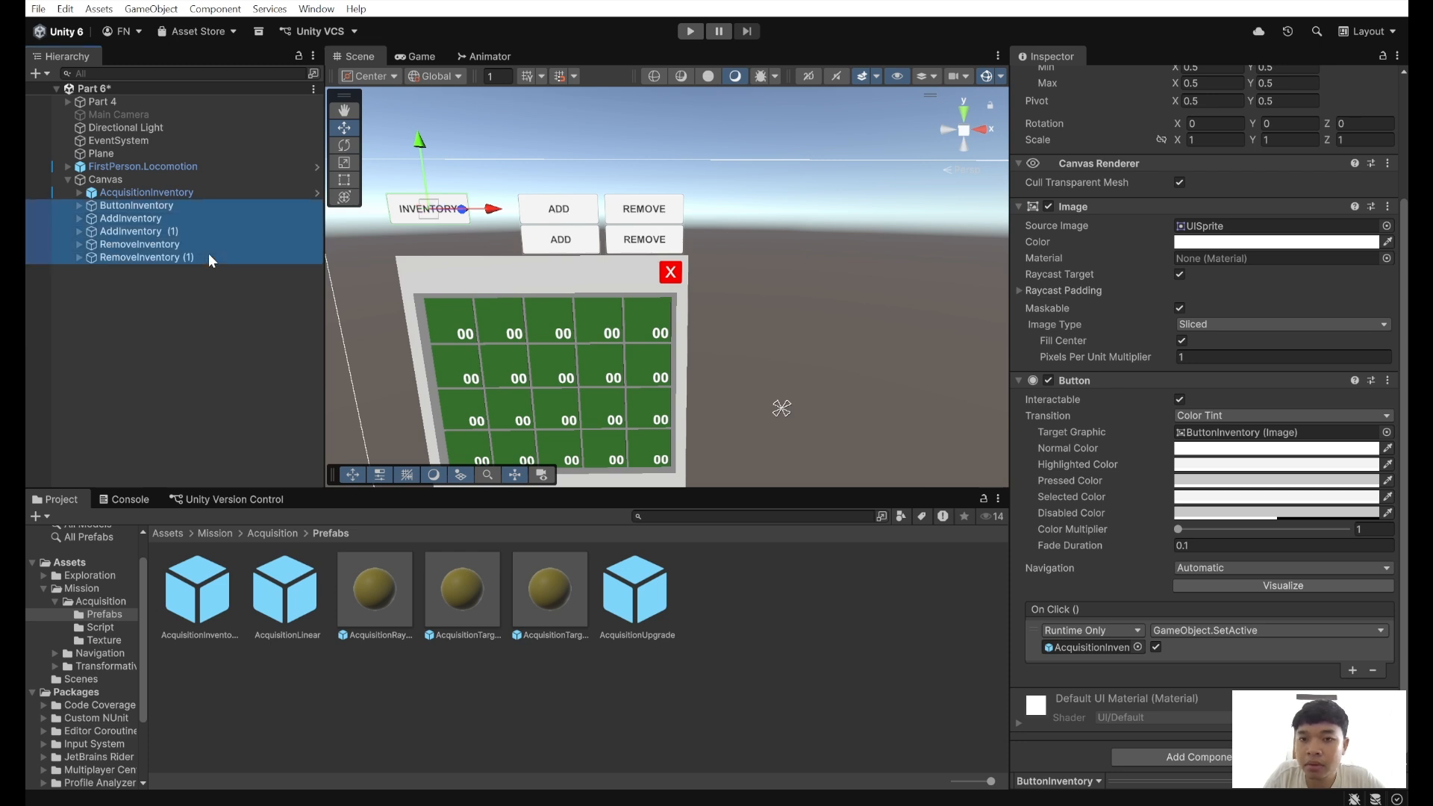
left_click_drag(543, 160, 542, 154)
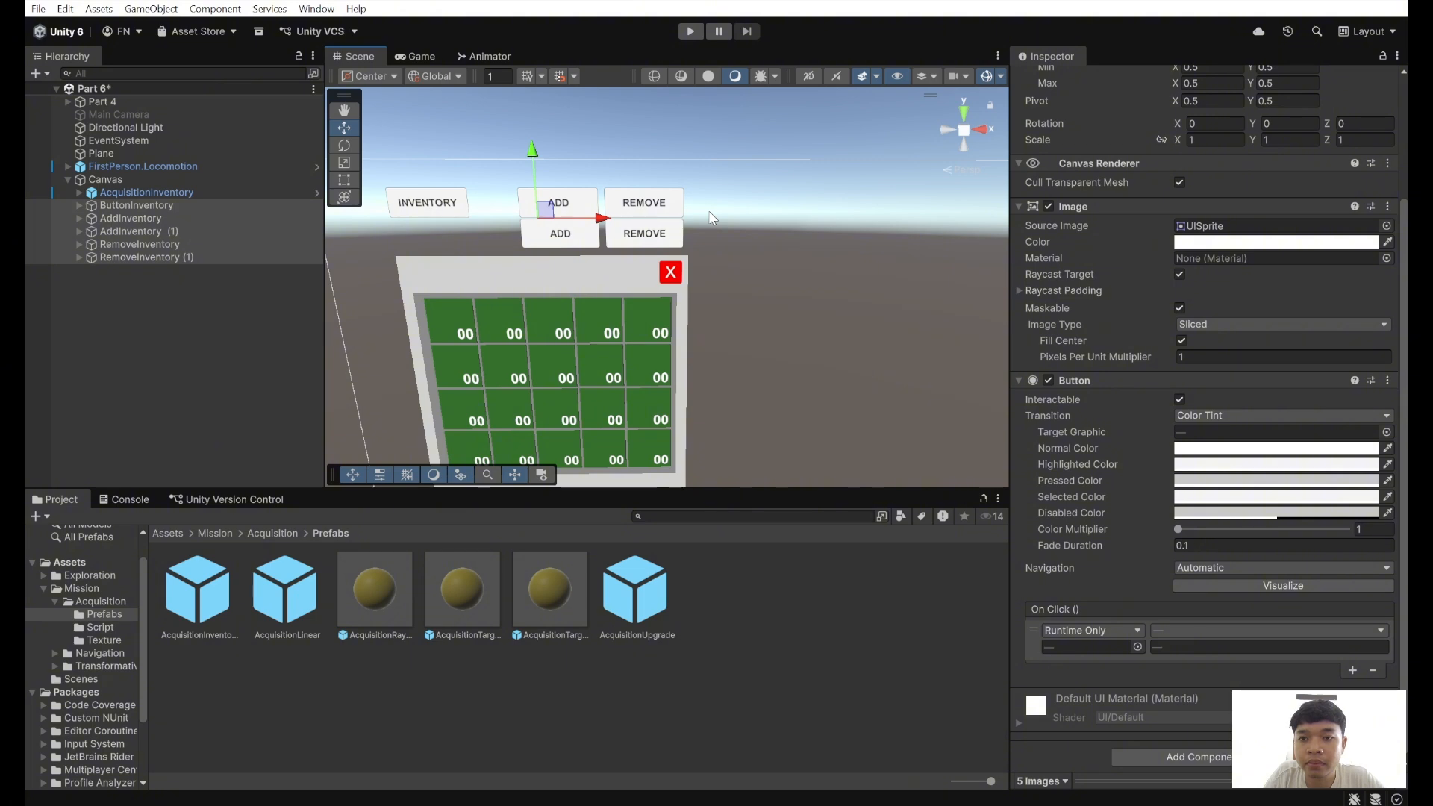
left_click(790, 222)
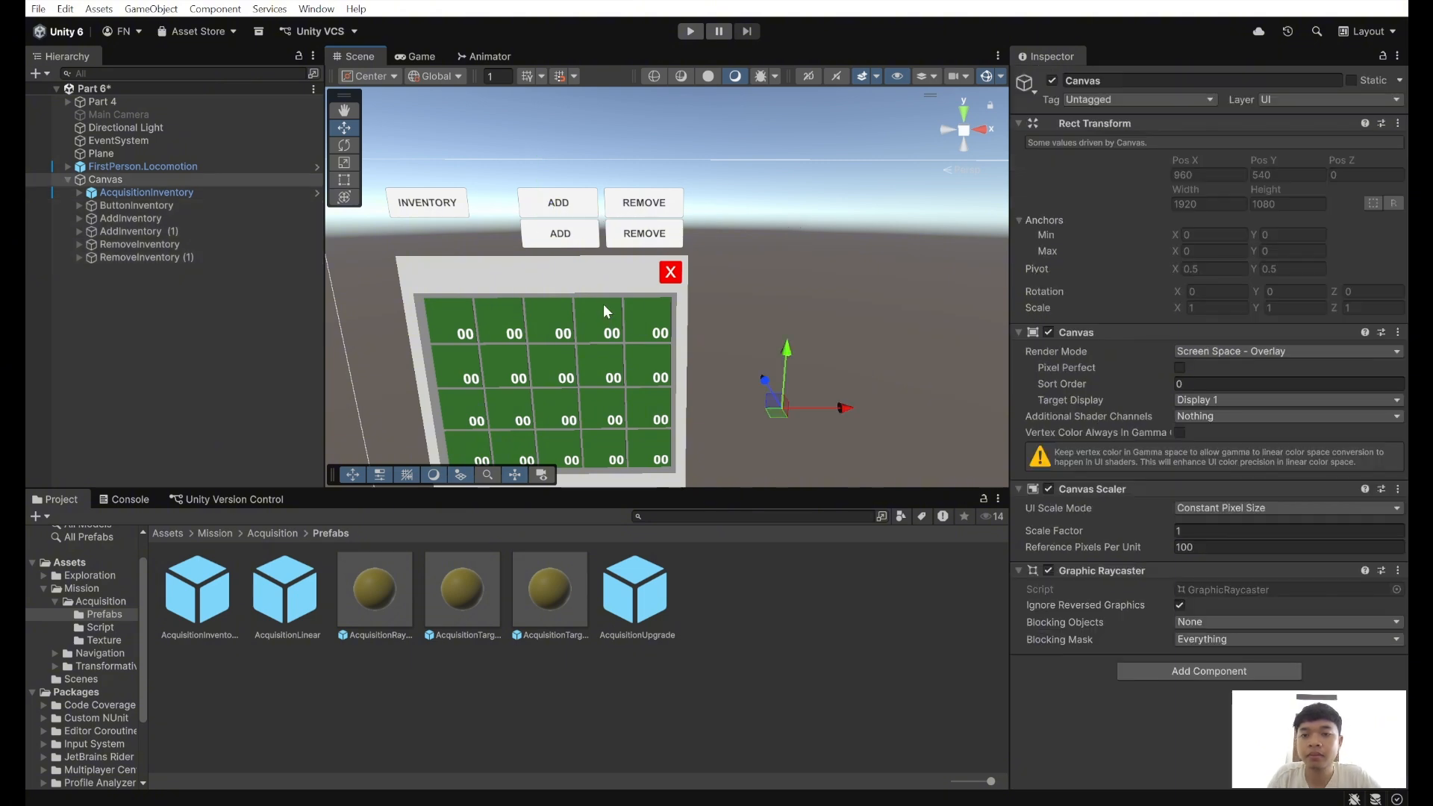
- Deactivate the AcquisitionInventory object and start Play mode
left_click(217, 192)
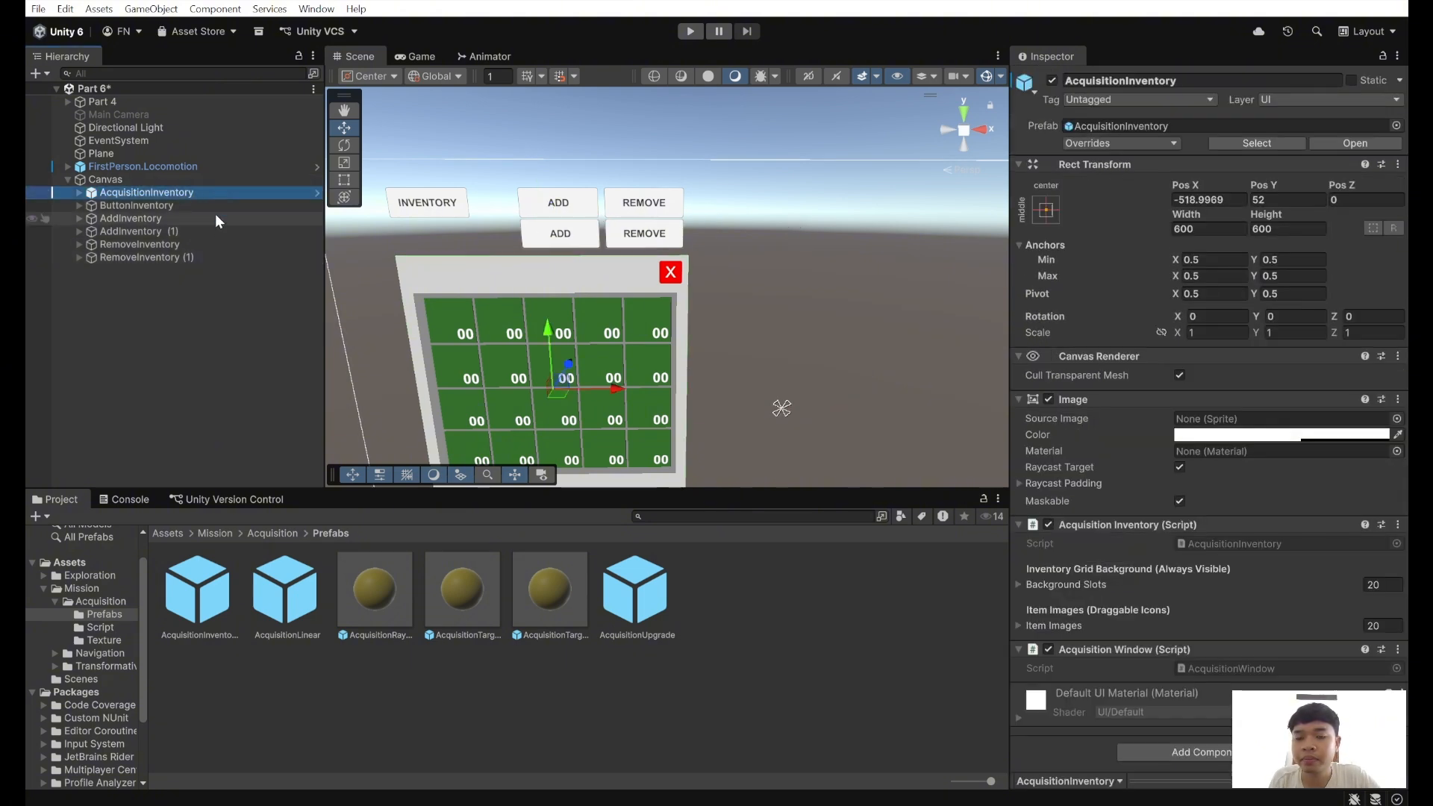
left_click(1052, 80)
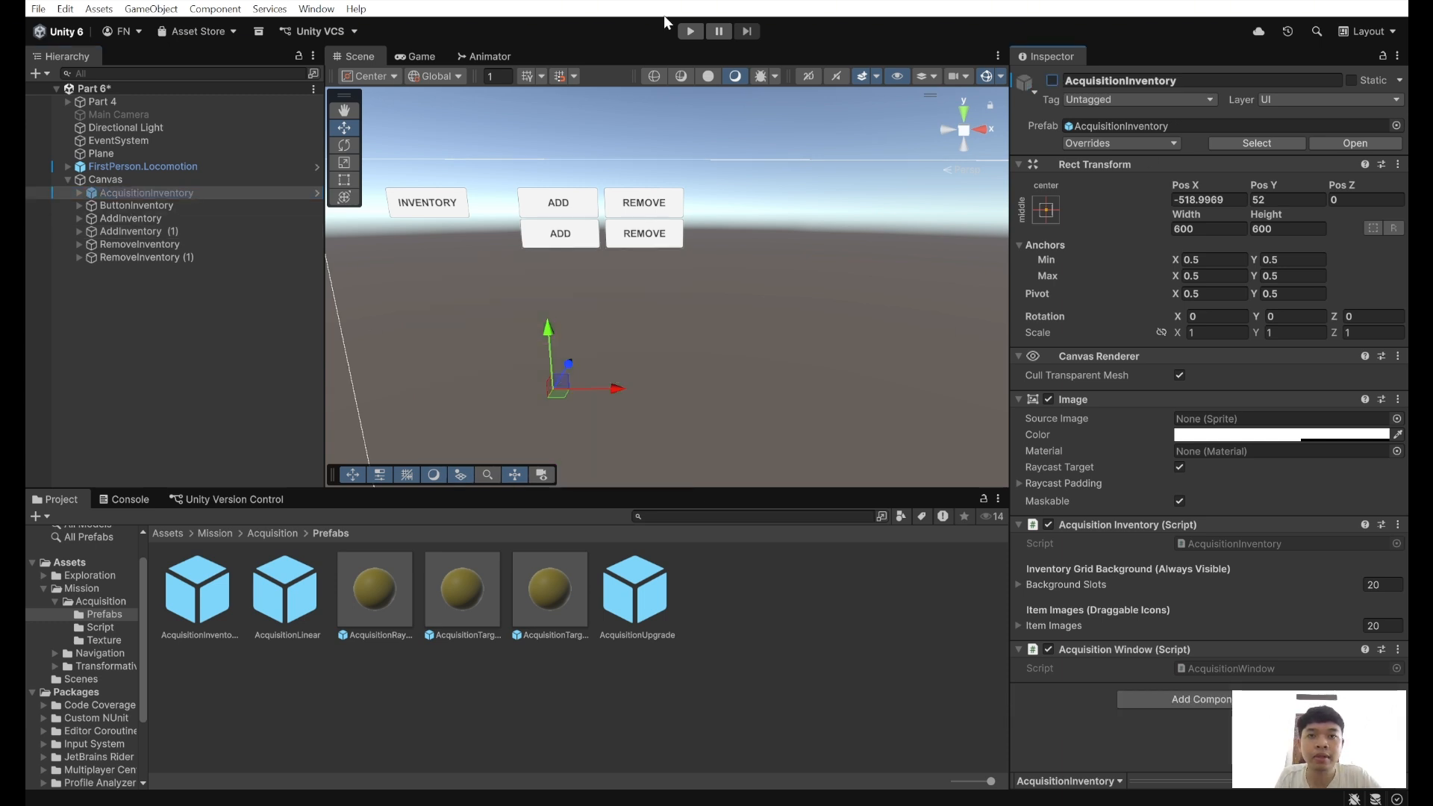
left_click(692, 34)
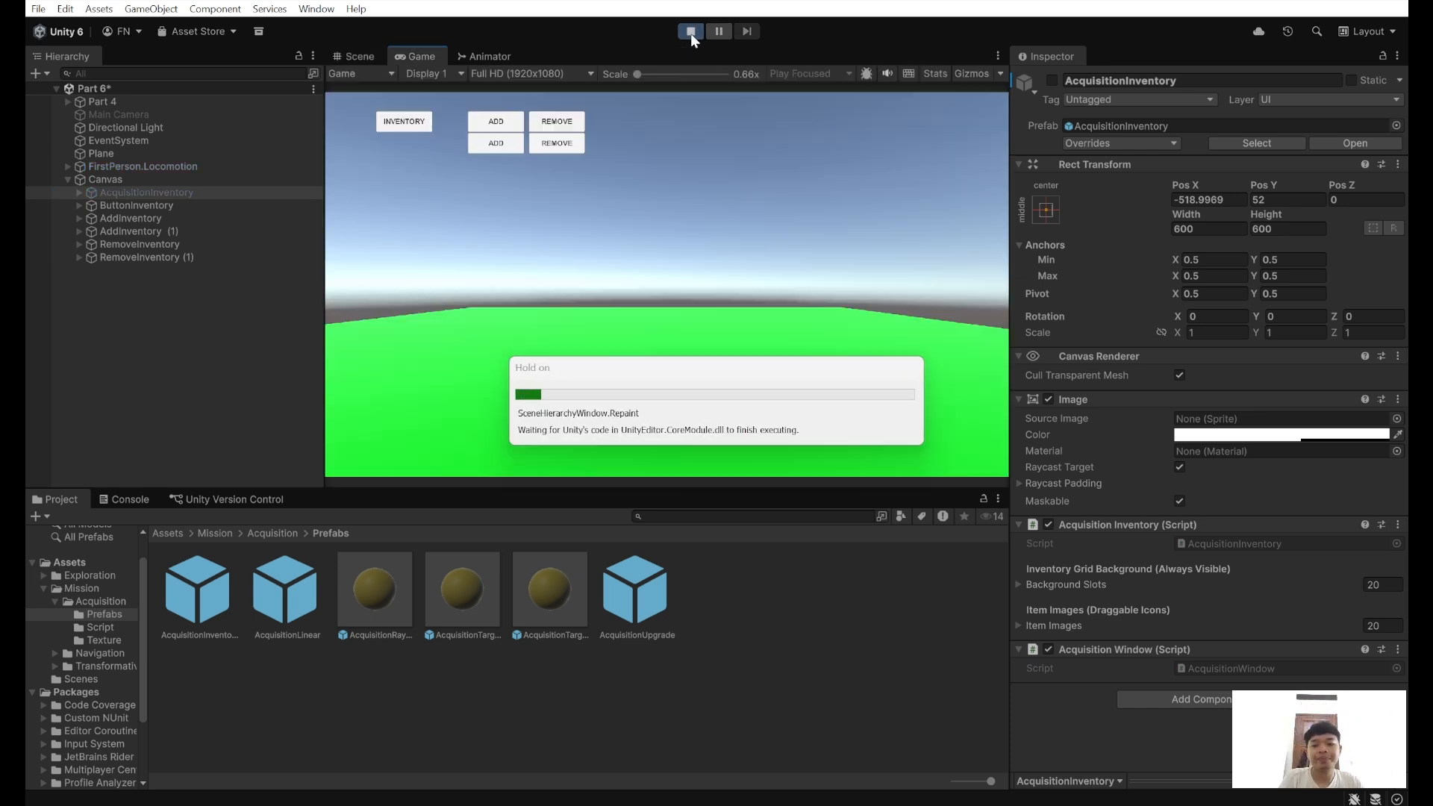
- Open the inventory in the running game and test the upper ADD and REMOVE buttons several times
left_click(405, 124)
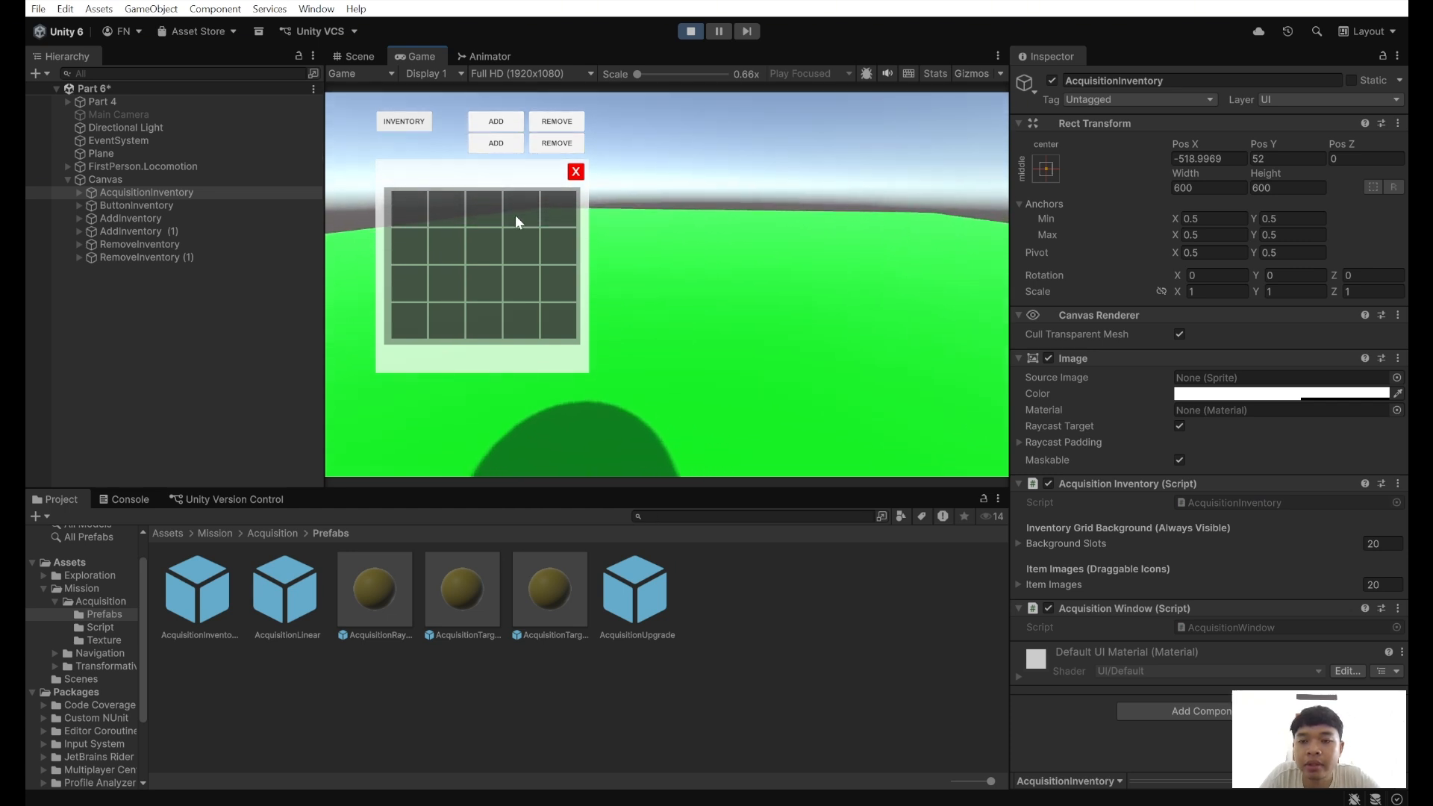
left_click(499, 126)
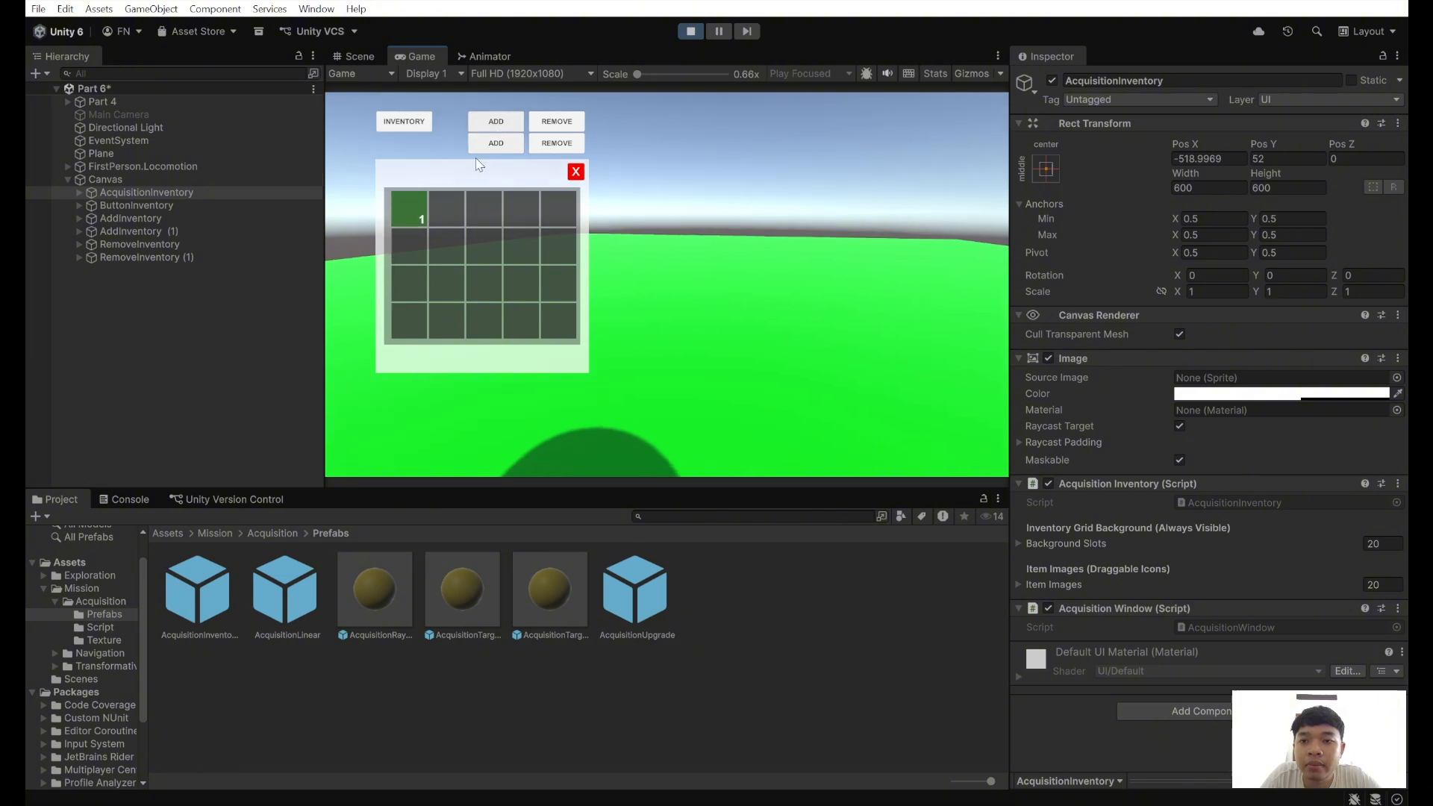
left_click(482, 127)
left_click(482, 127)
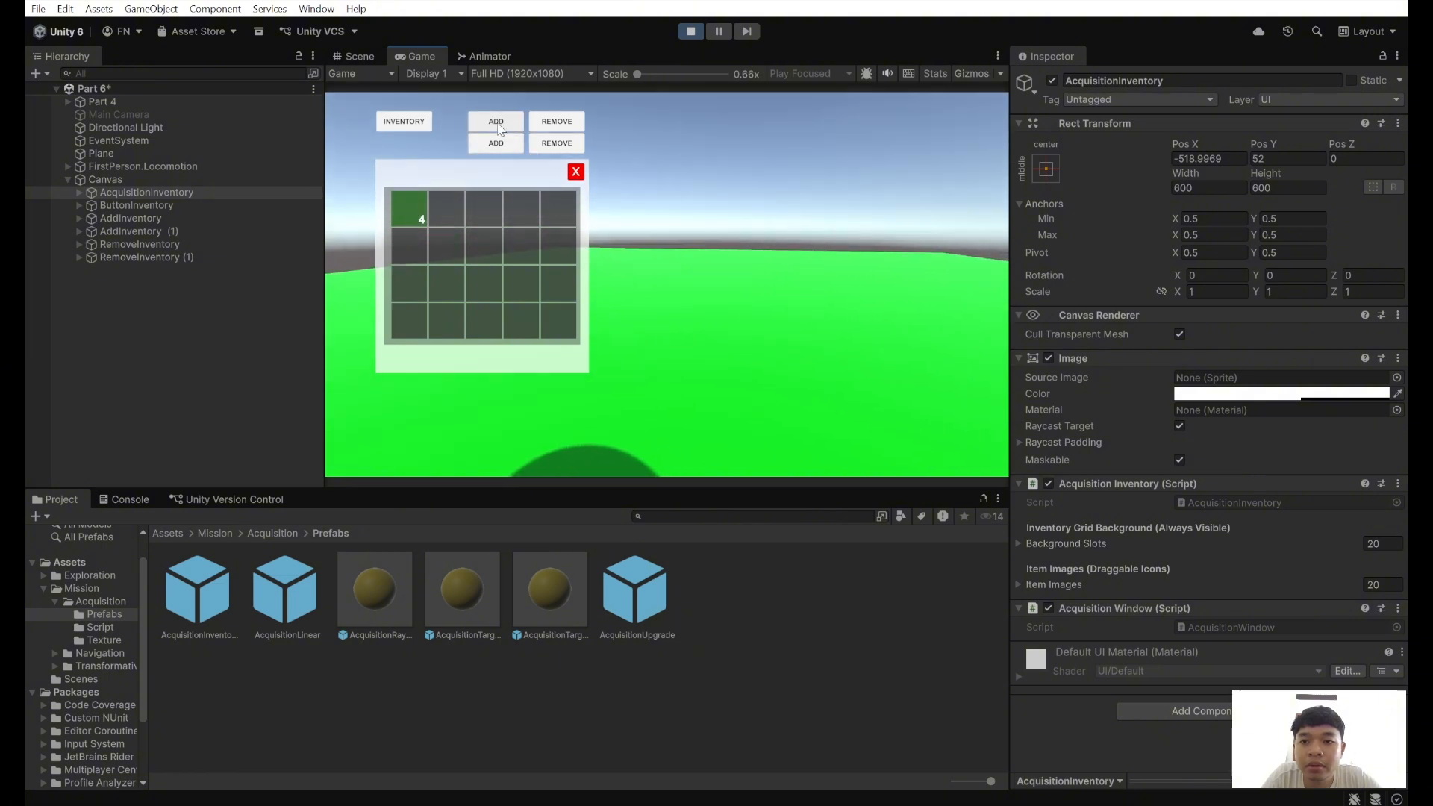
left_click(553, 127)
left_click(553, 127)
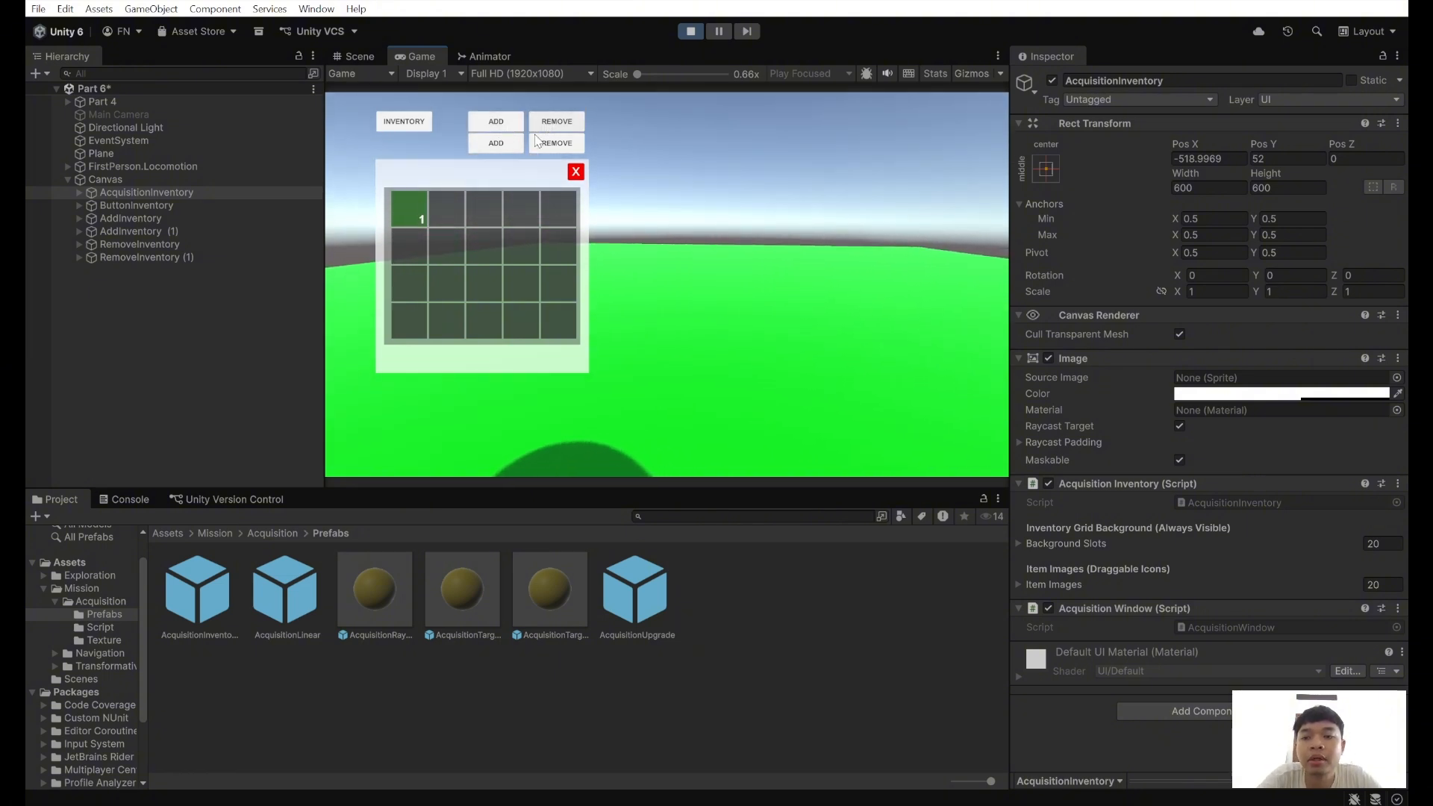
- Test the lower ADD and REMOVE buttons on the second inventory item and stop Play mode
left_click(499, 143)
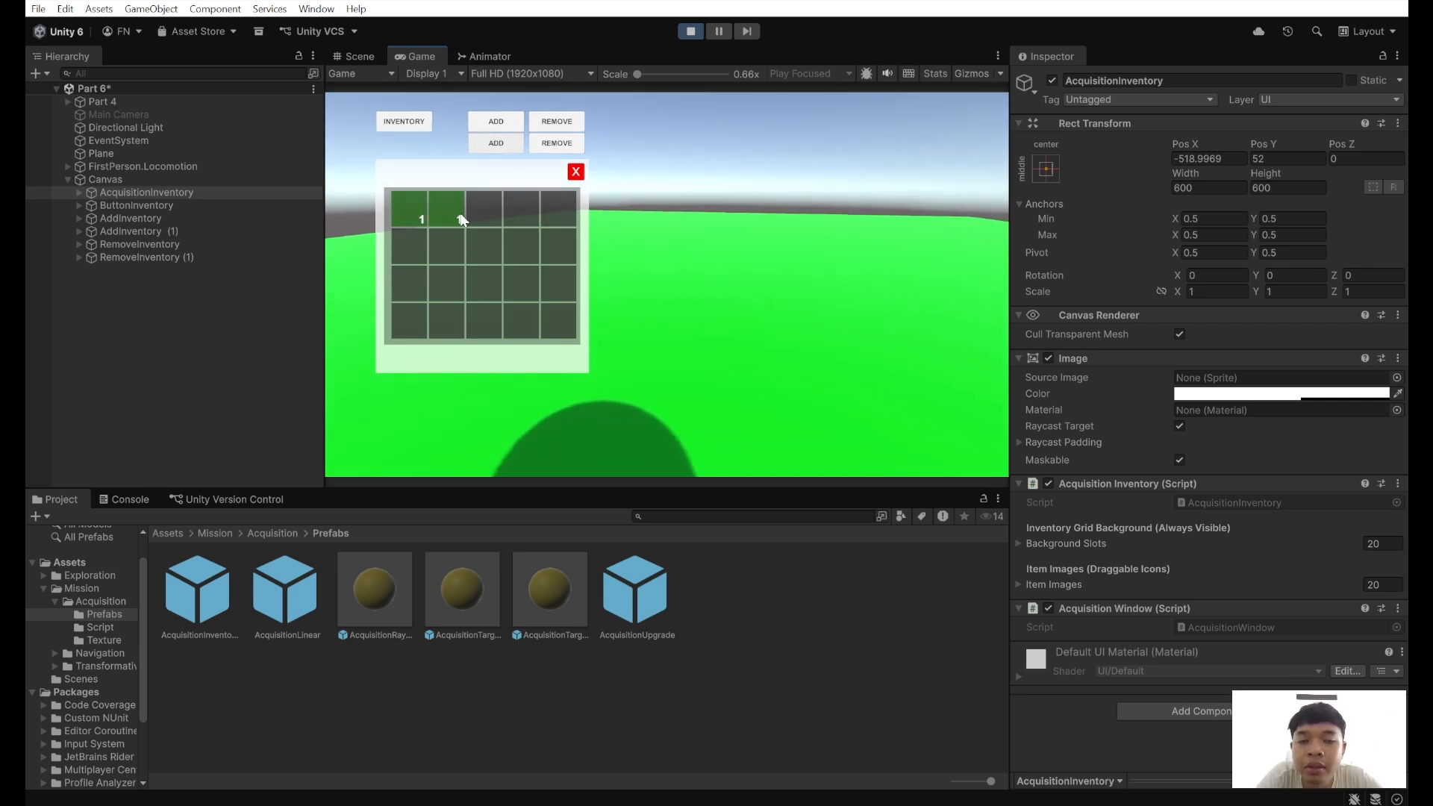
left_click(497, 142)
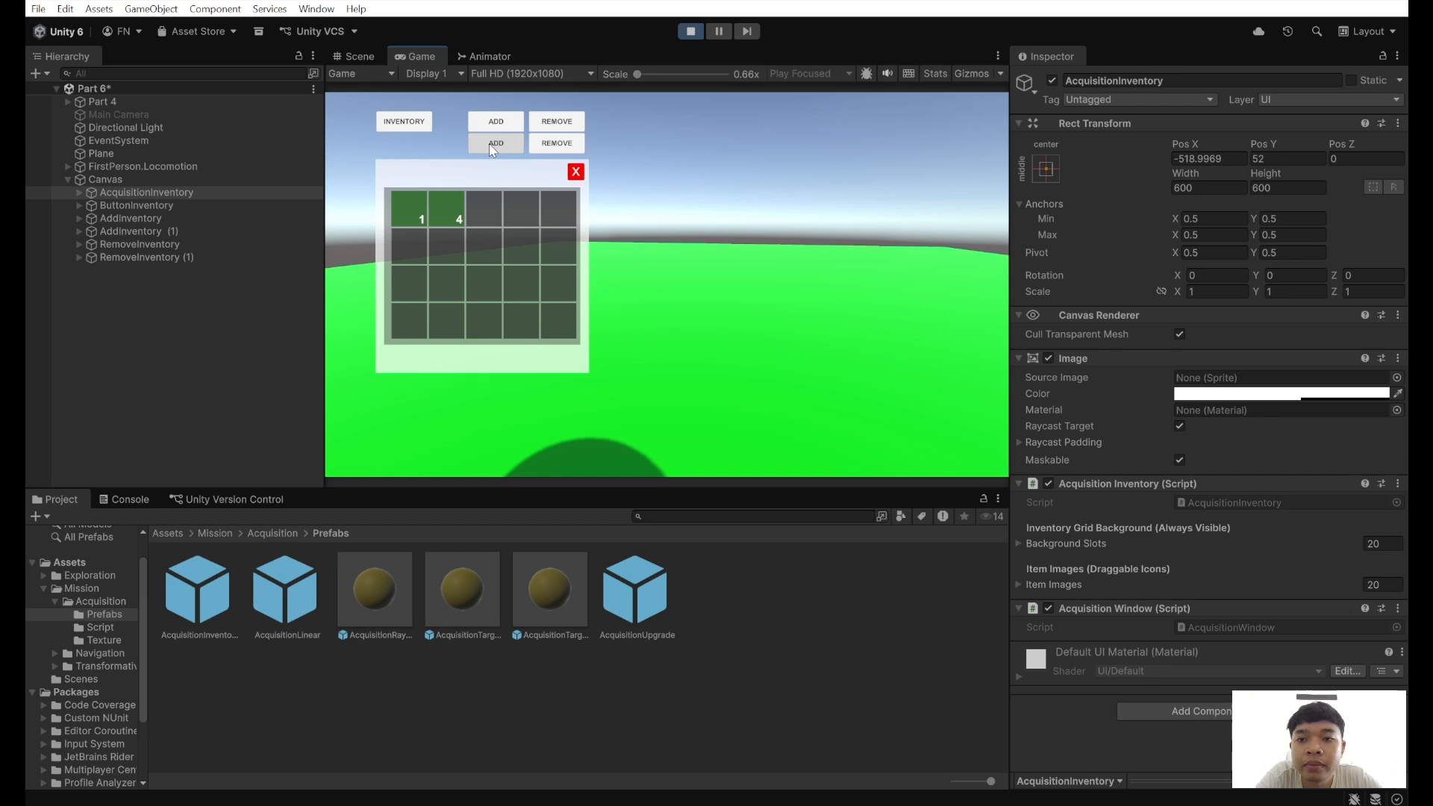
left_click(543, 147)
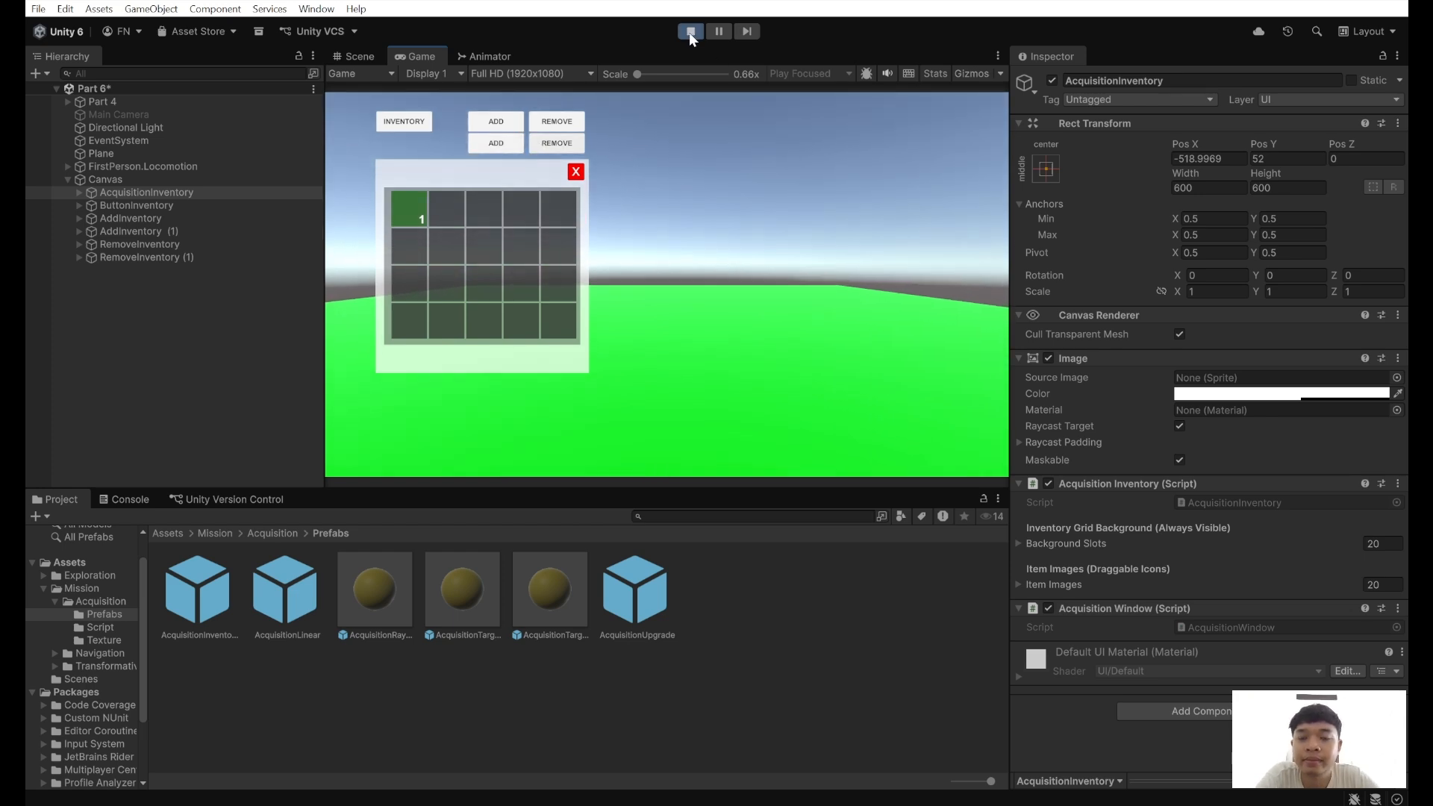
left_click(688, 33)
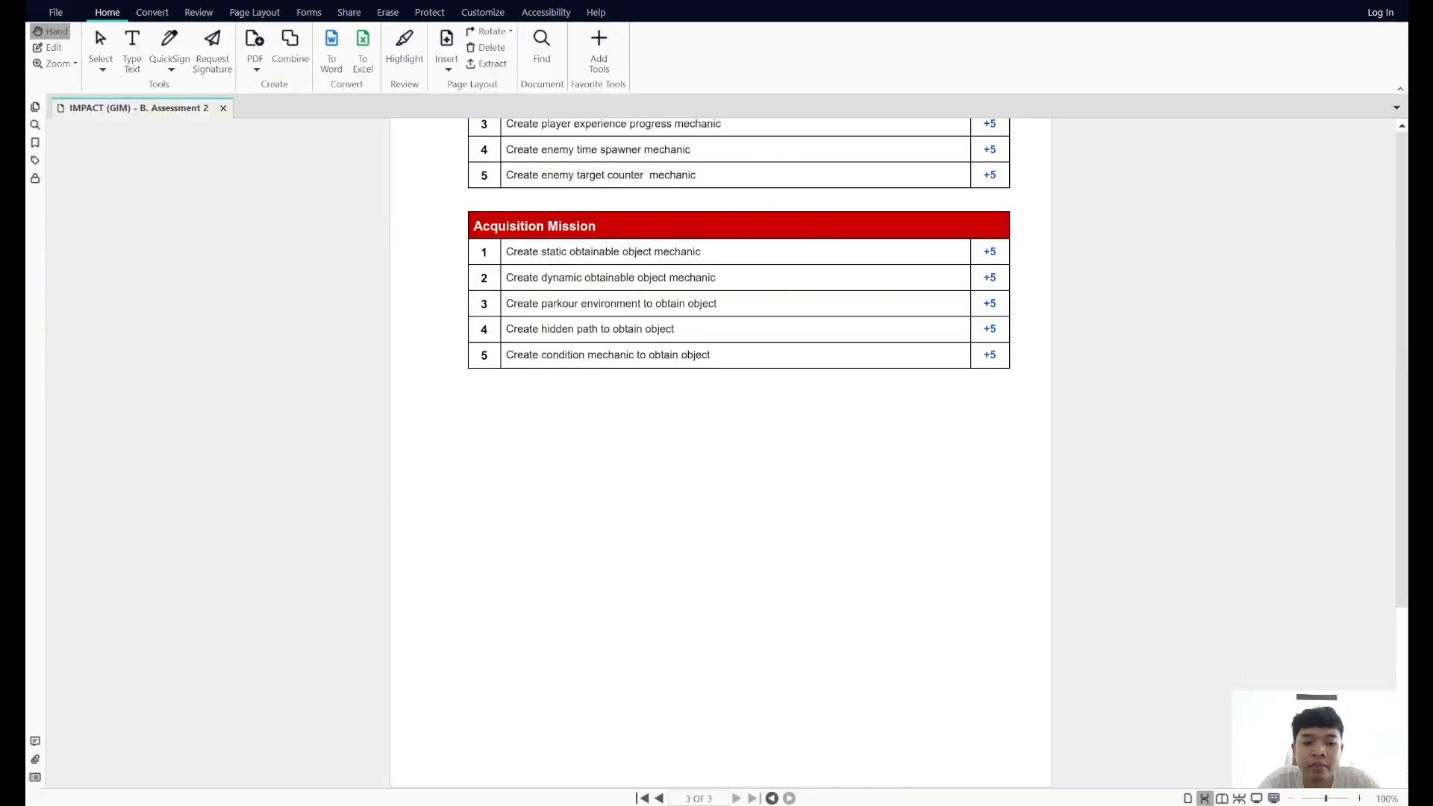
- Switch back to Unity, copy the six cubes from the Part 4 group to the scene root, and activate the copies
left_click(1053, 803)
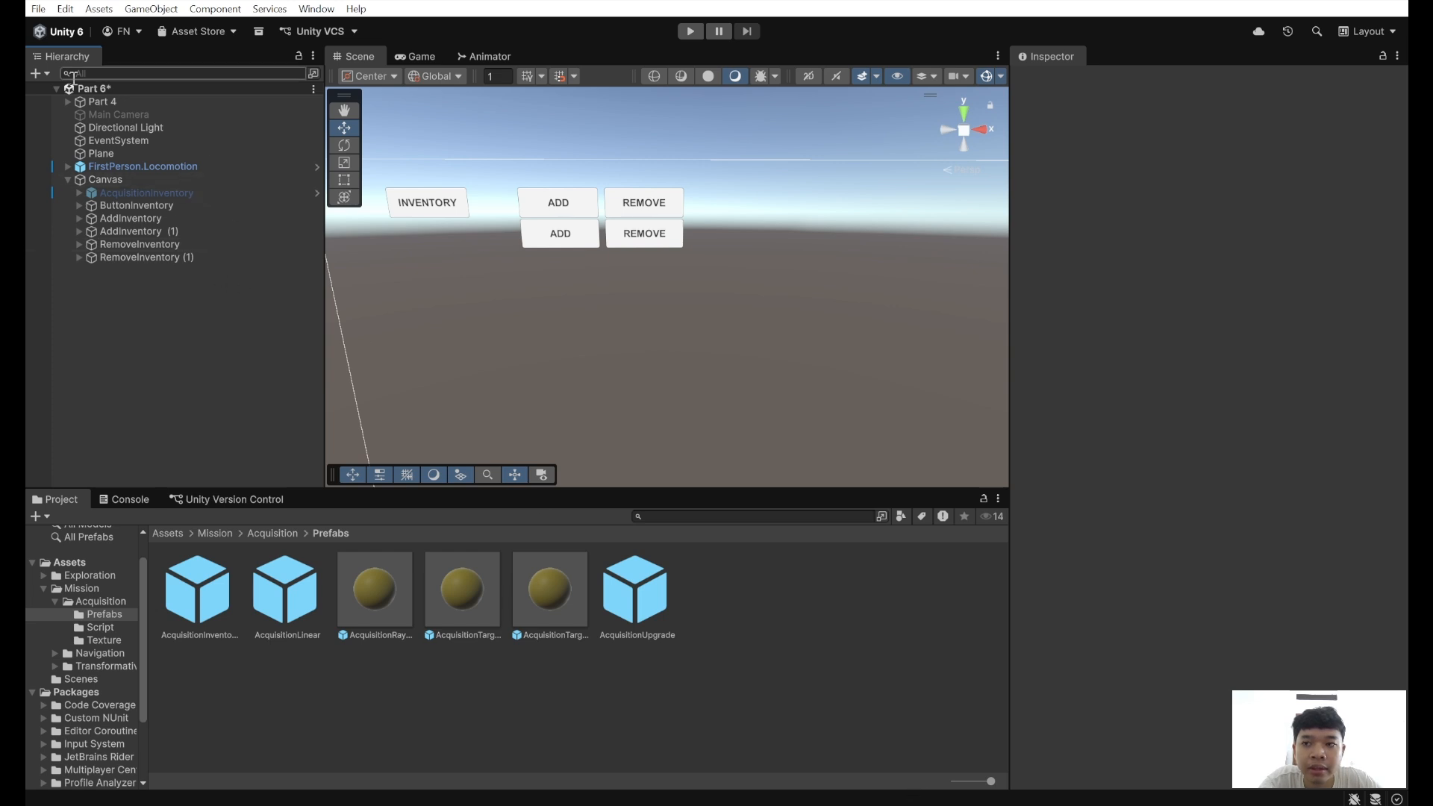
left_click(67, 102)
left_click(172, 117)
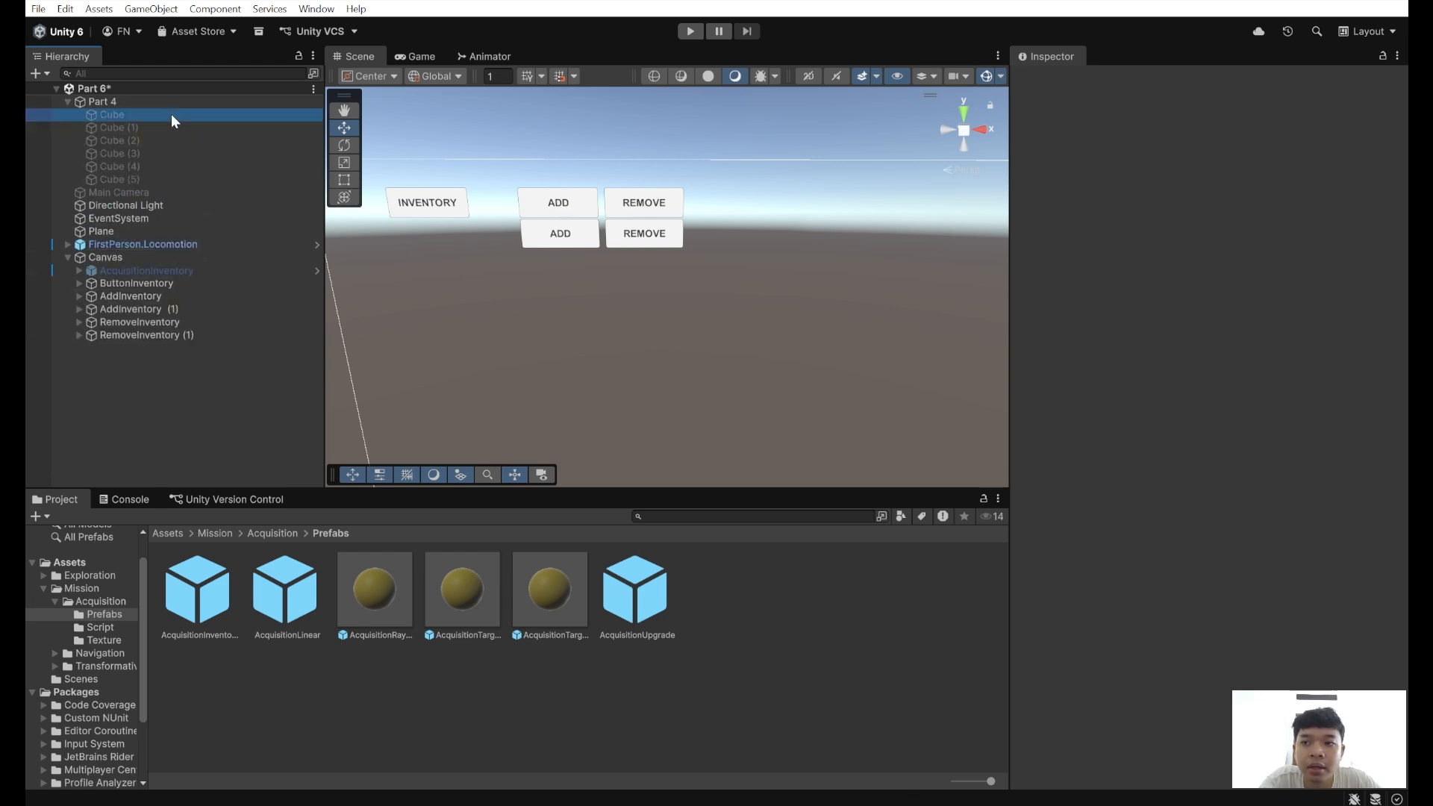
left_click(205, 179)
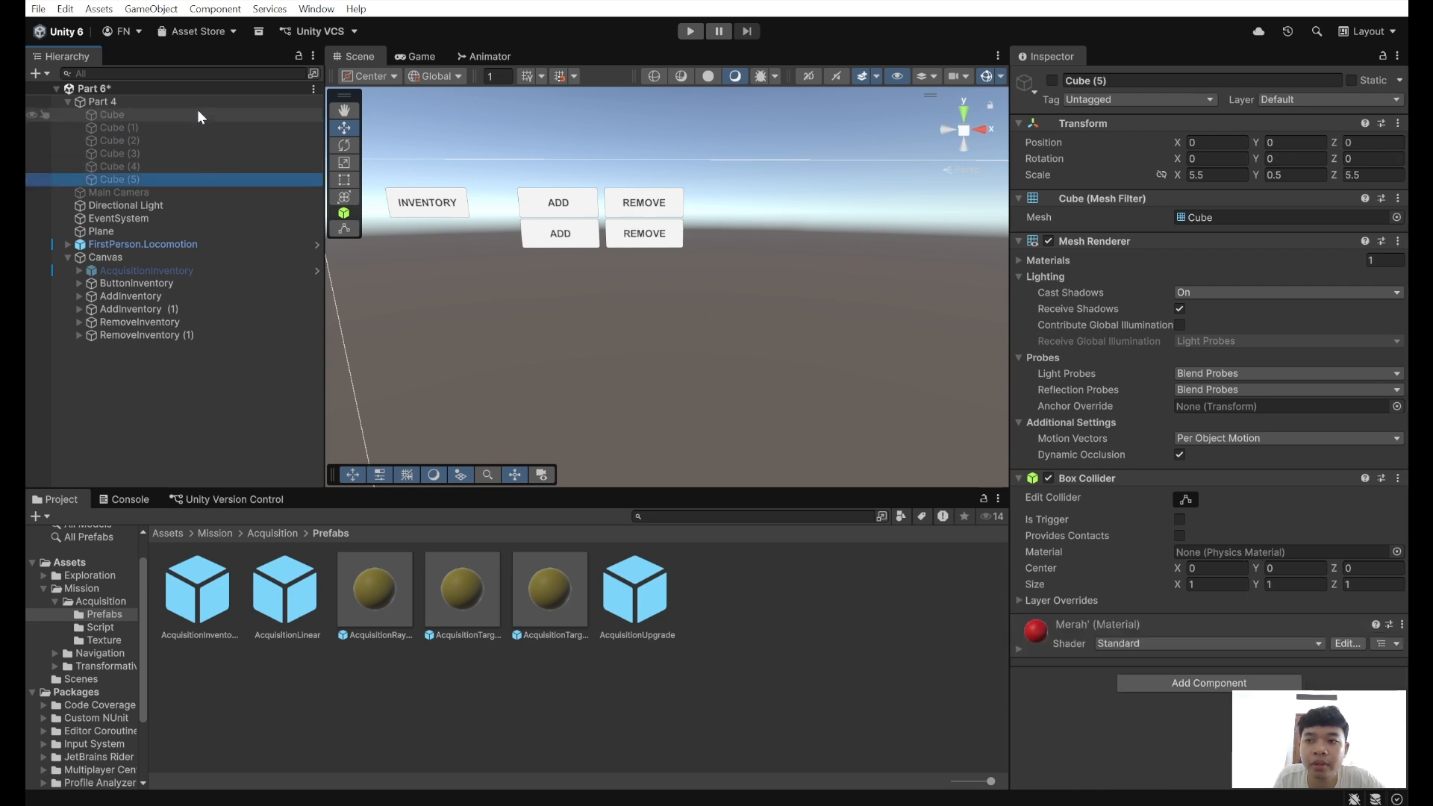
left_click(198, 114)
left_click(230, 184, "shift")
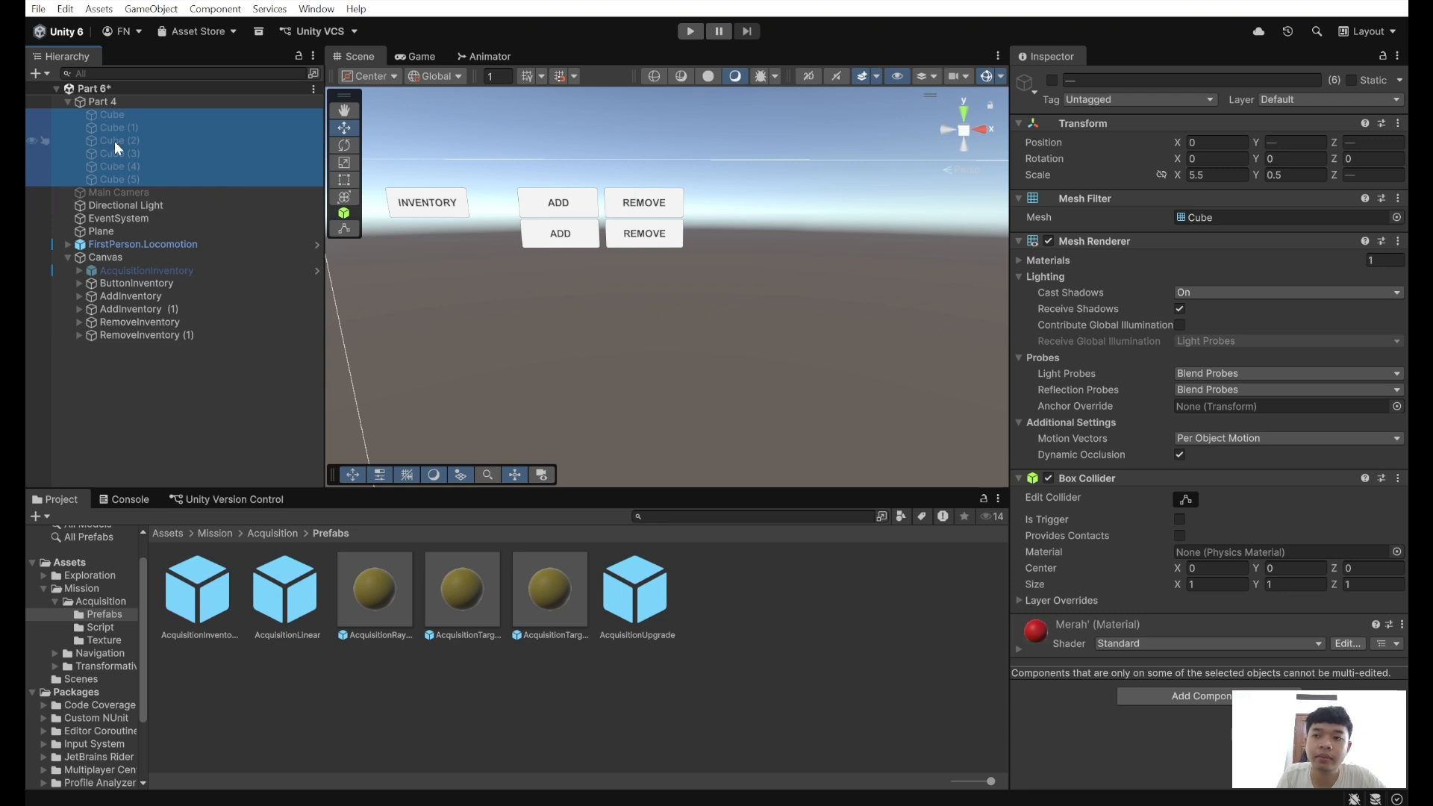
left_click(67, 102)
left_click(109, 311)
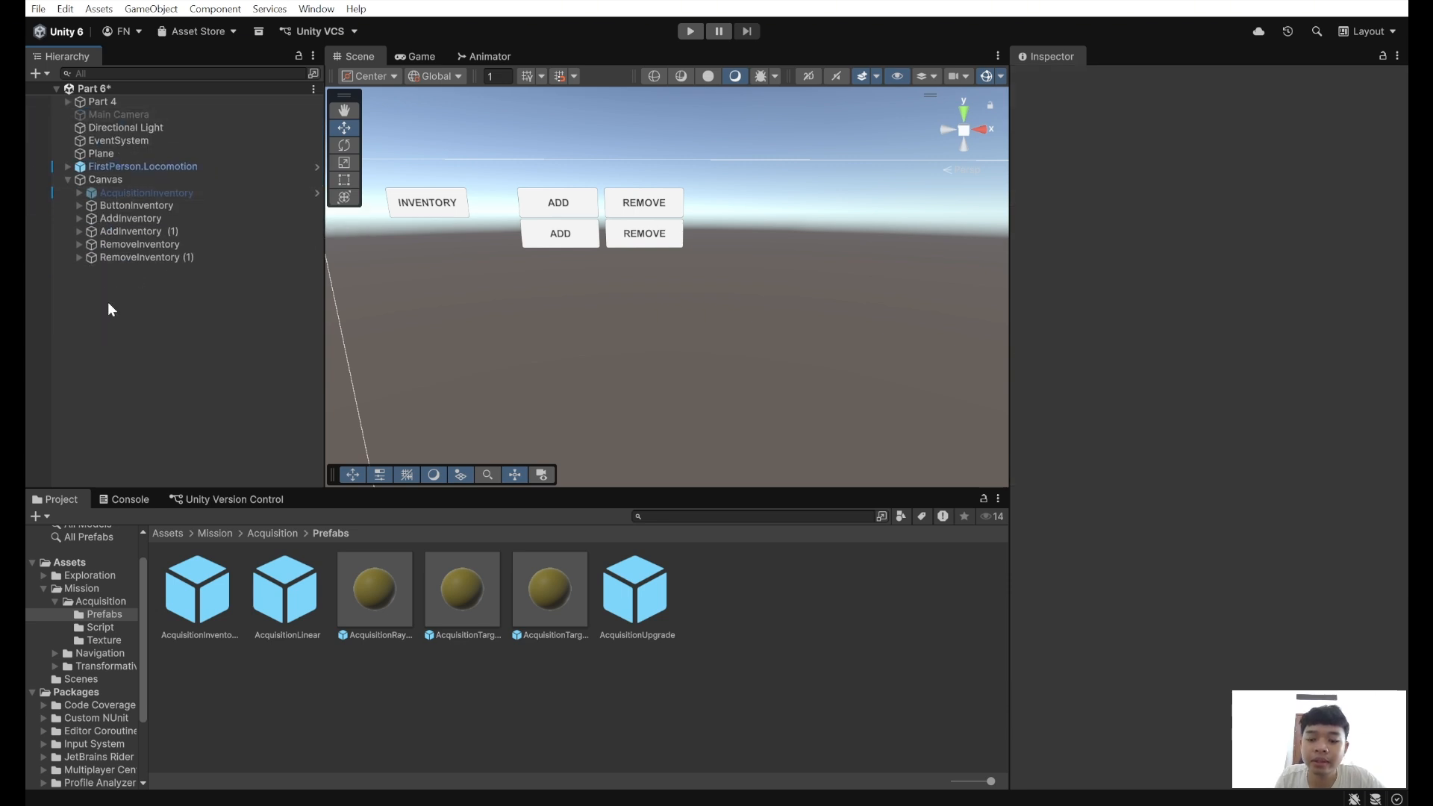
key("ctrl+v")
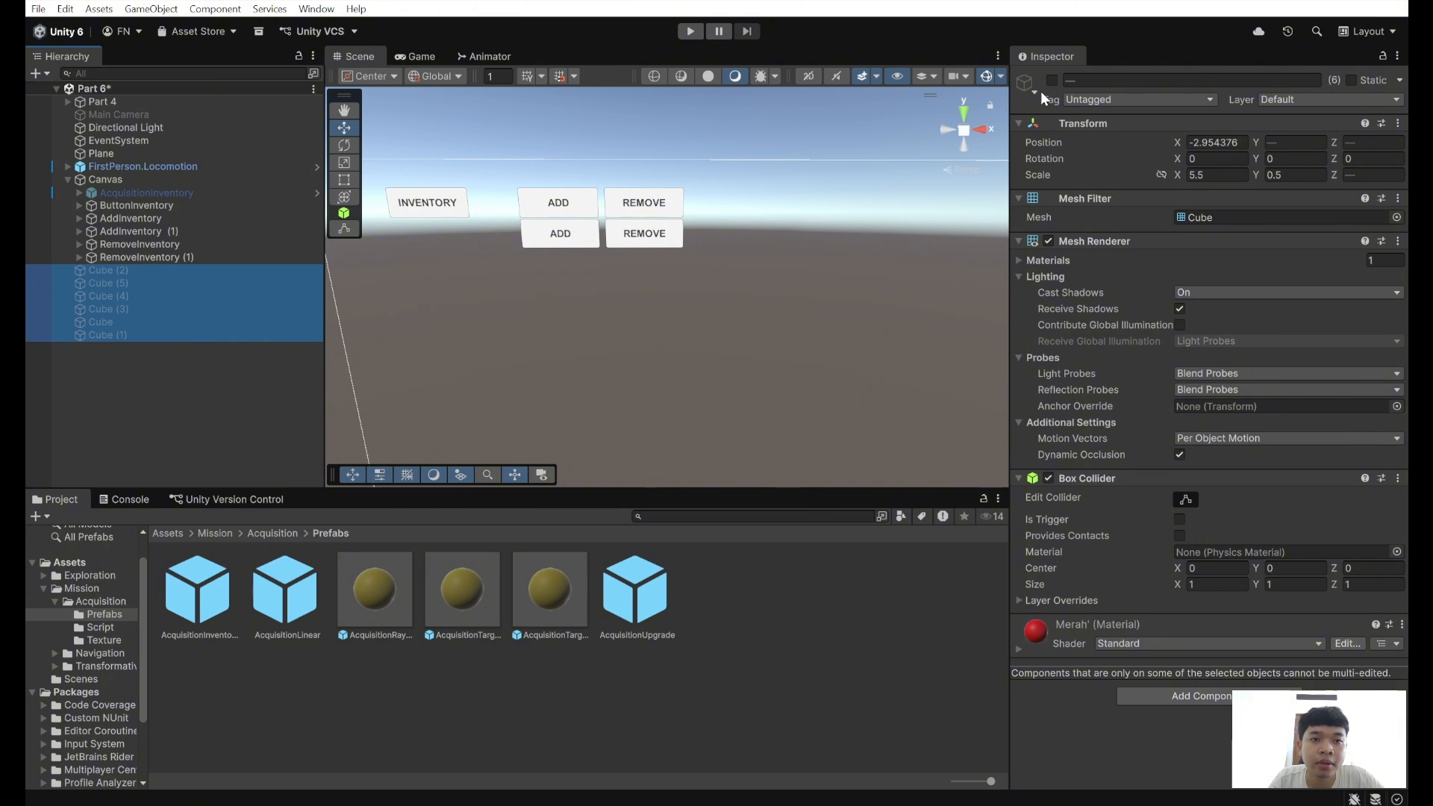
- Reorder the copied cubes at the end of the hierarchy in ascending order from Cube to Cube (5)
left_click(139, 321)
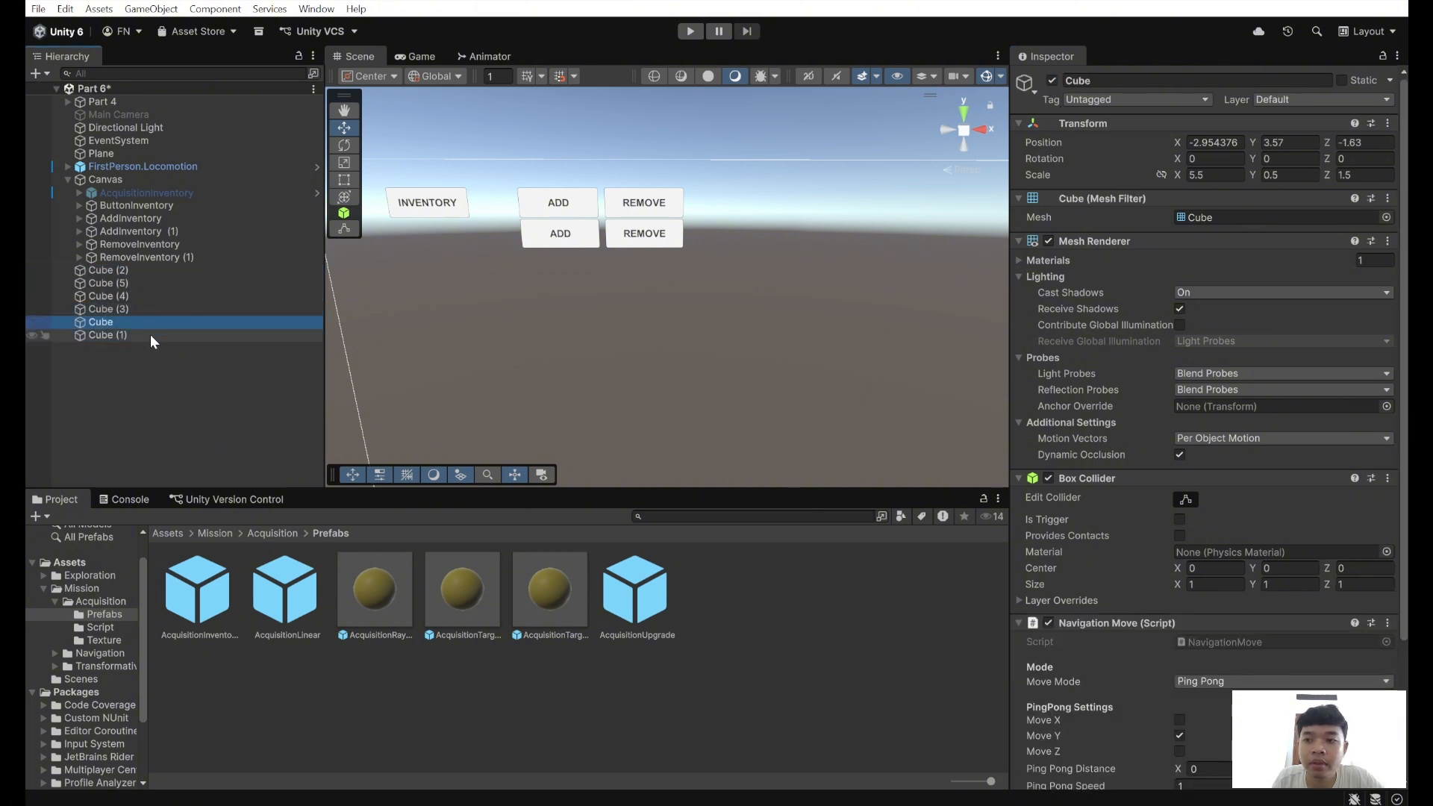
left_click(150, 334)
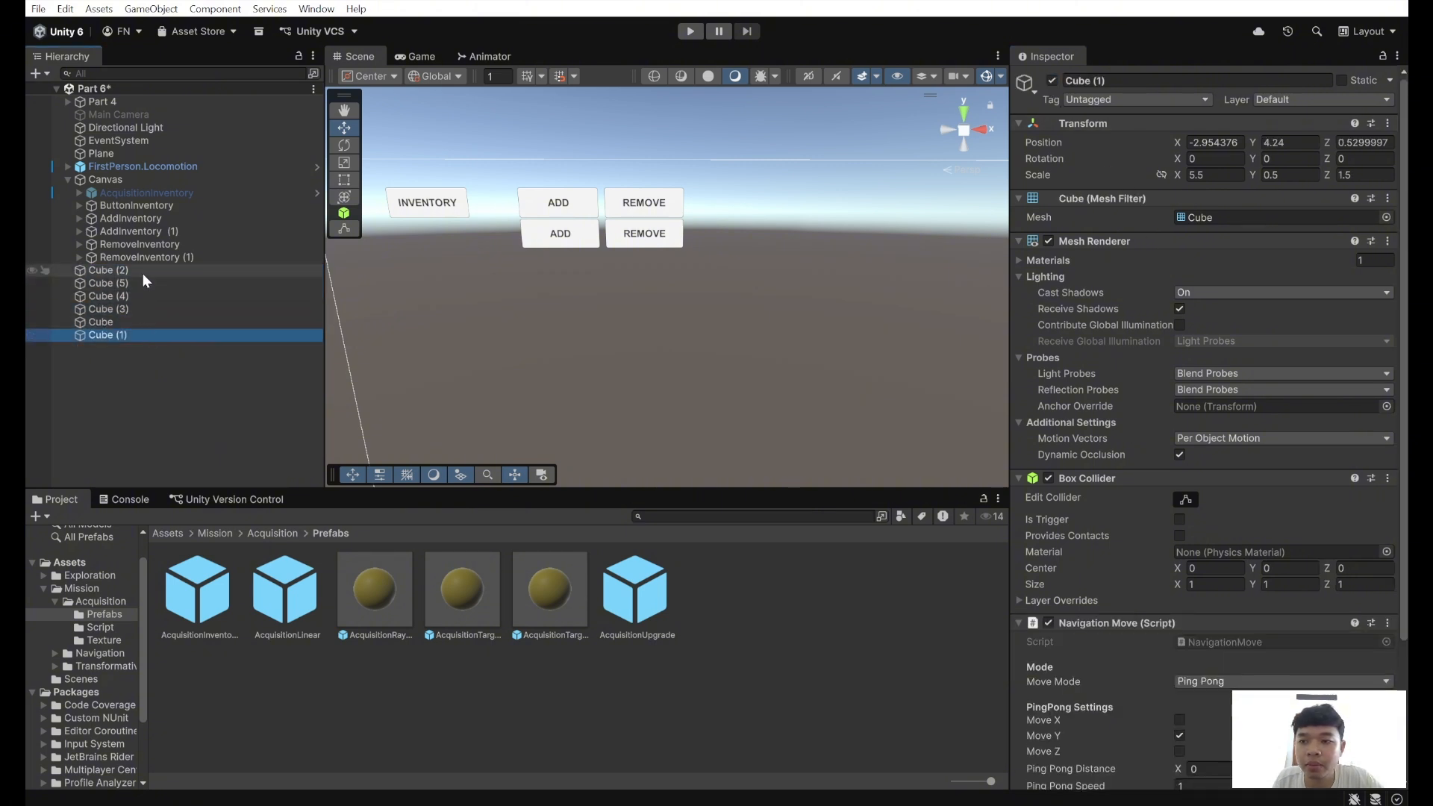
left_click_drag(142, 273, 150, 342)
left_click(163, 296)
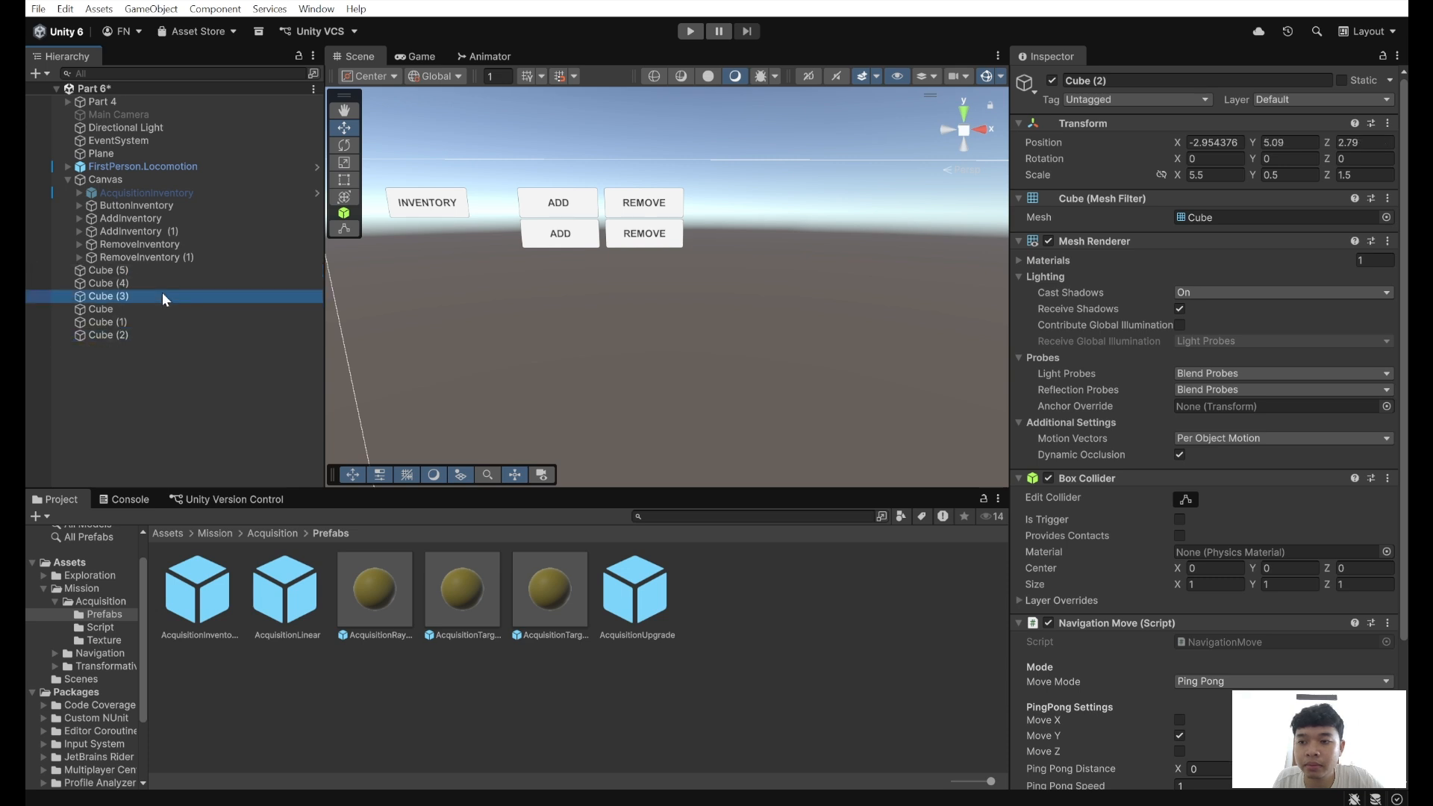
left_click_drag(163, 293, 182, 341)
left_click(176, 284)
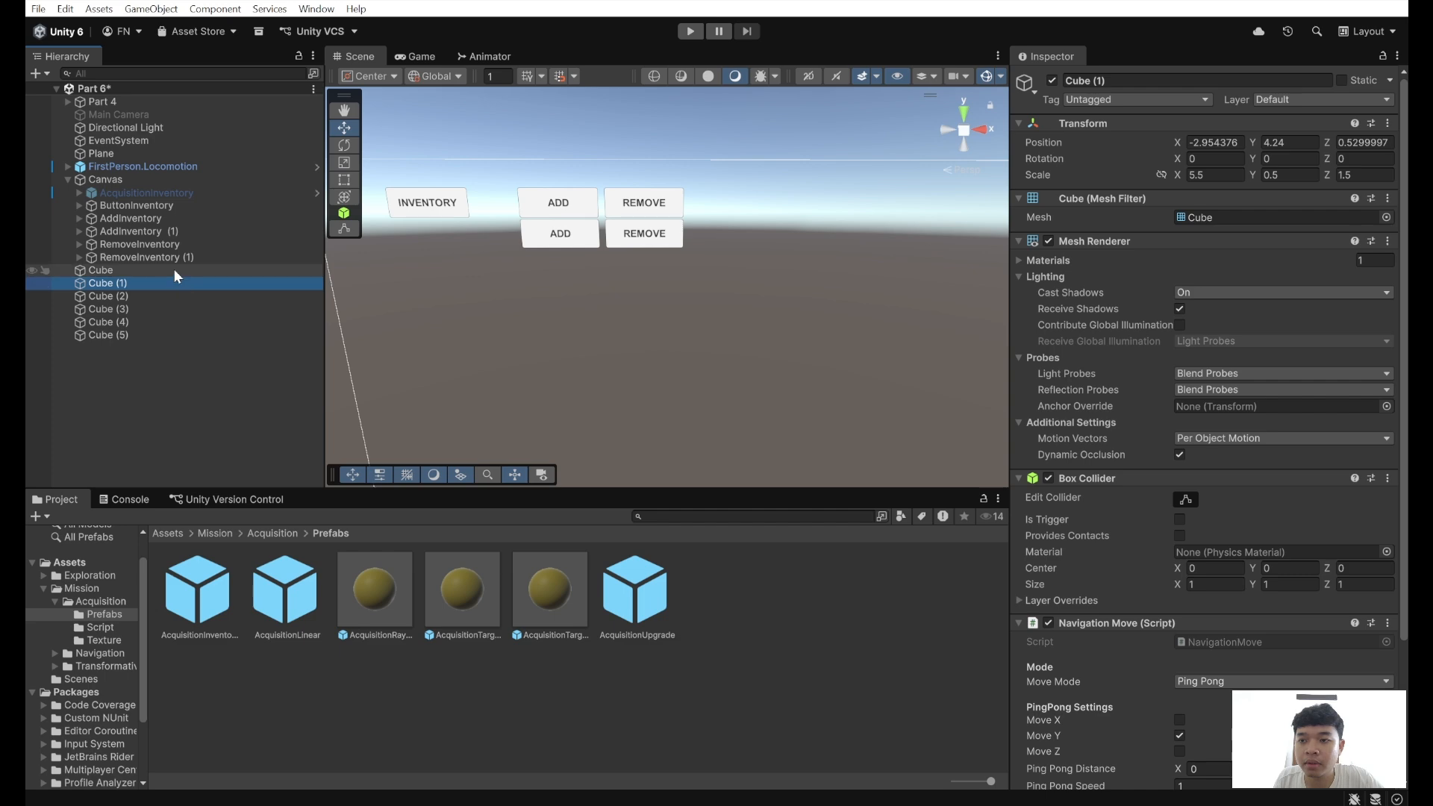
- Remove the Navigation Move script component from Cube through Cube (4), leaving Cube (5) out
left_click(174, 271)
left_click(191, 319, "shift")
scroll(1241, 403, "down", 5)
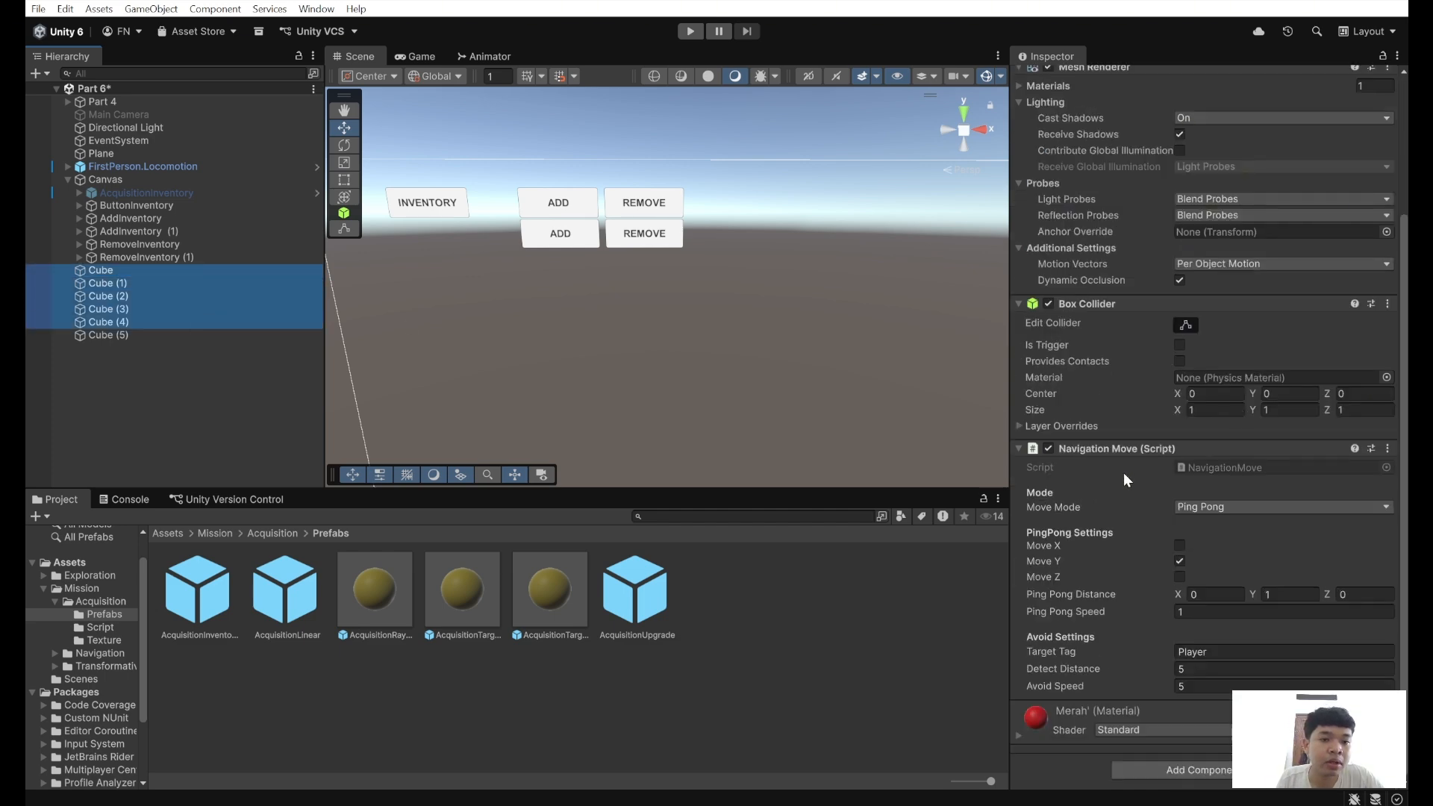
right_click(1372, 449)
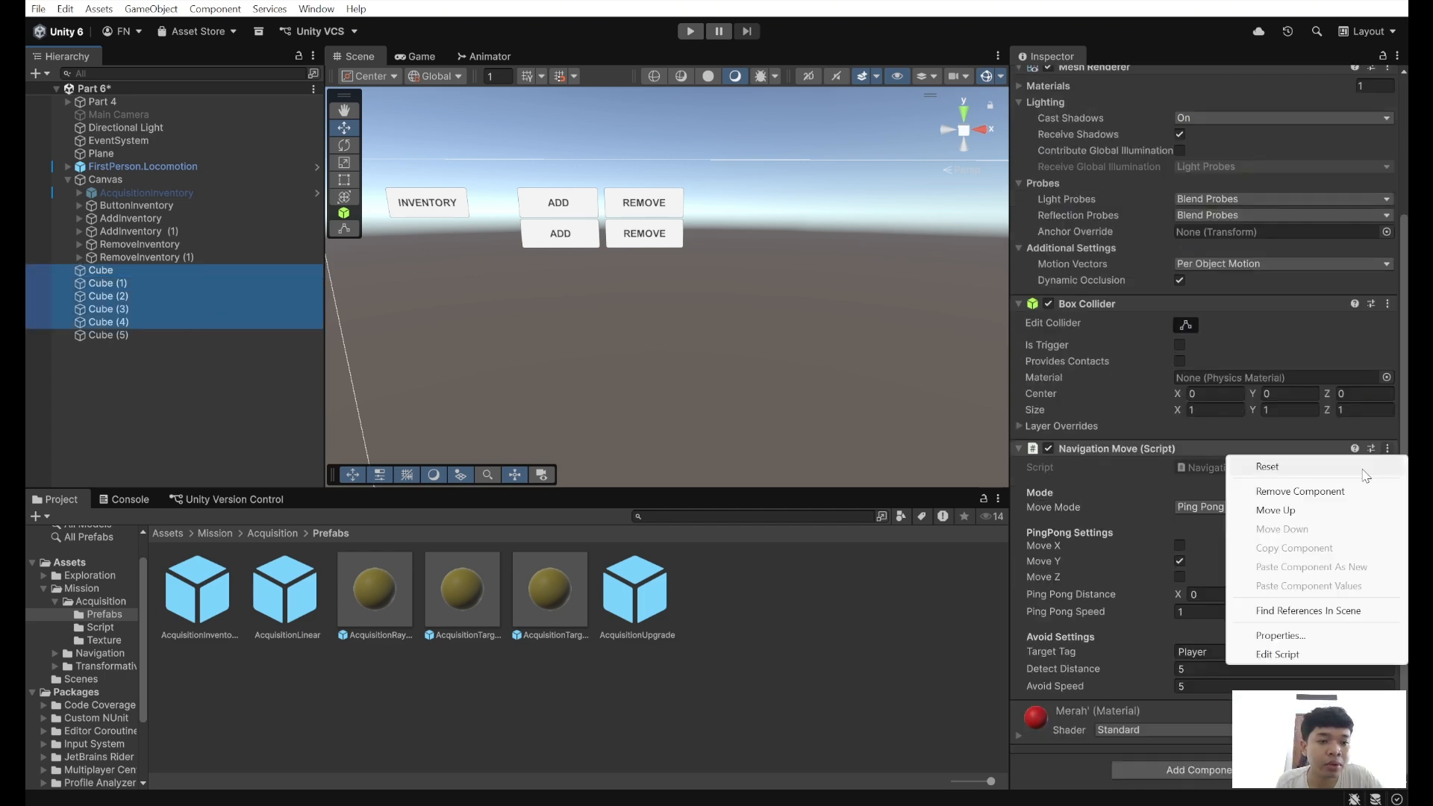
left_click(1279, 490)
- Place the AcquisitionTarget sphere prefab on the highest red cube, at about X -2.78, Y 8.7, Z 11.62
left_click(143, 218)
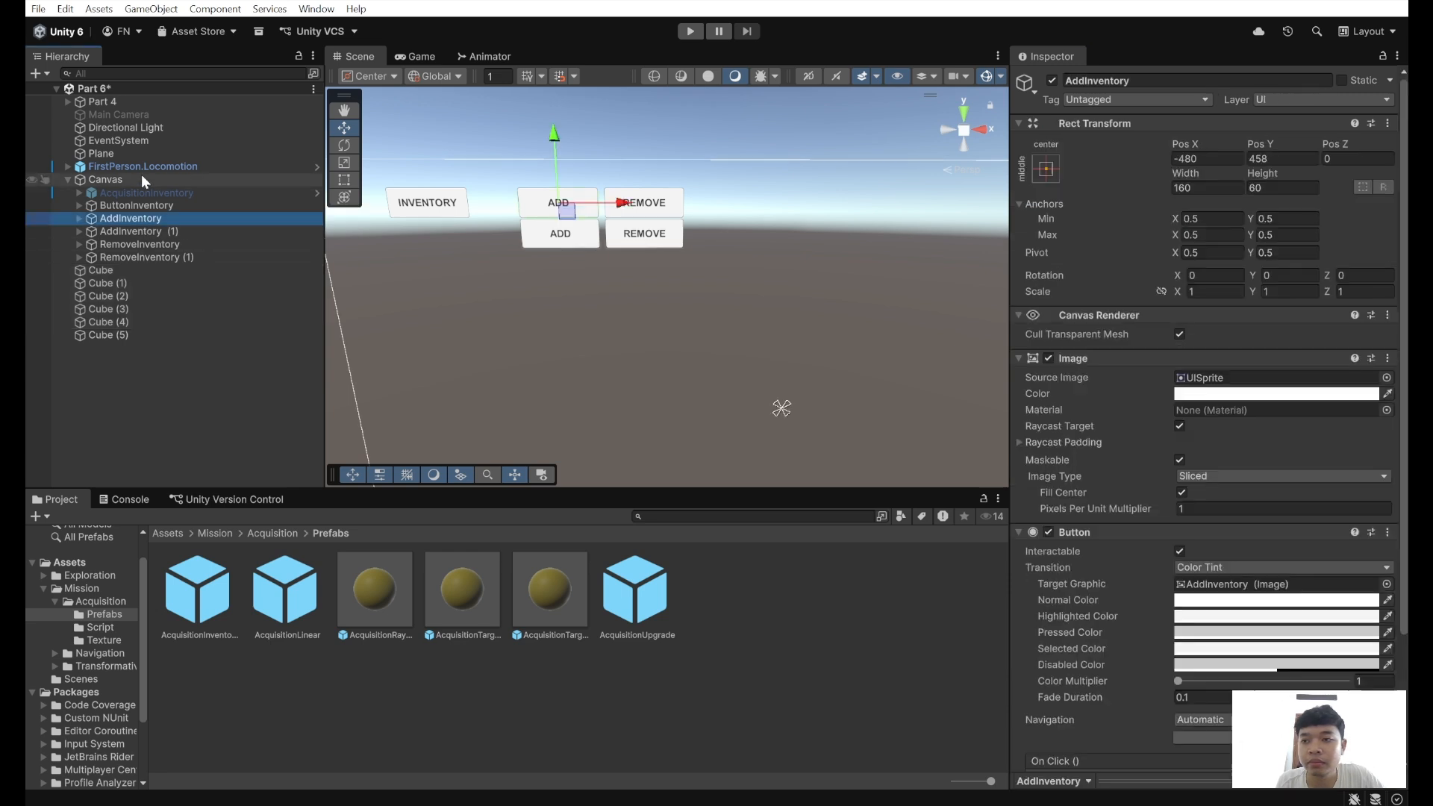
left_click(135, 154)
double_click(136, 158)
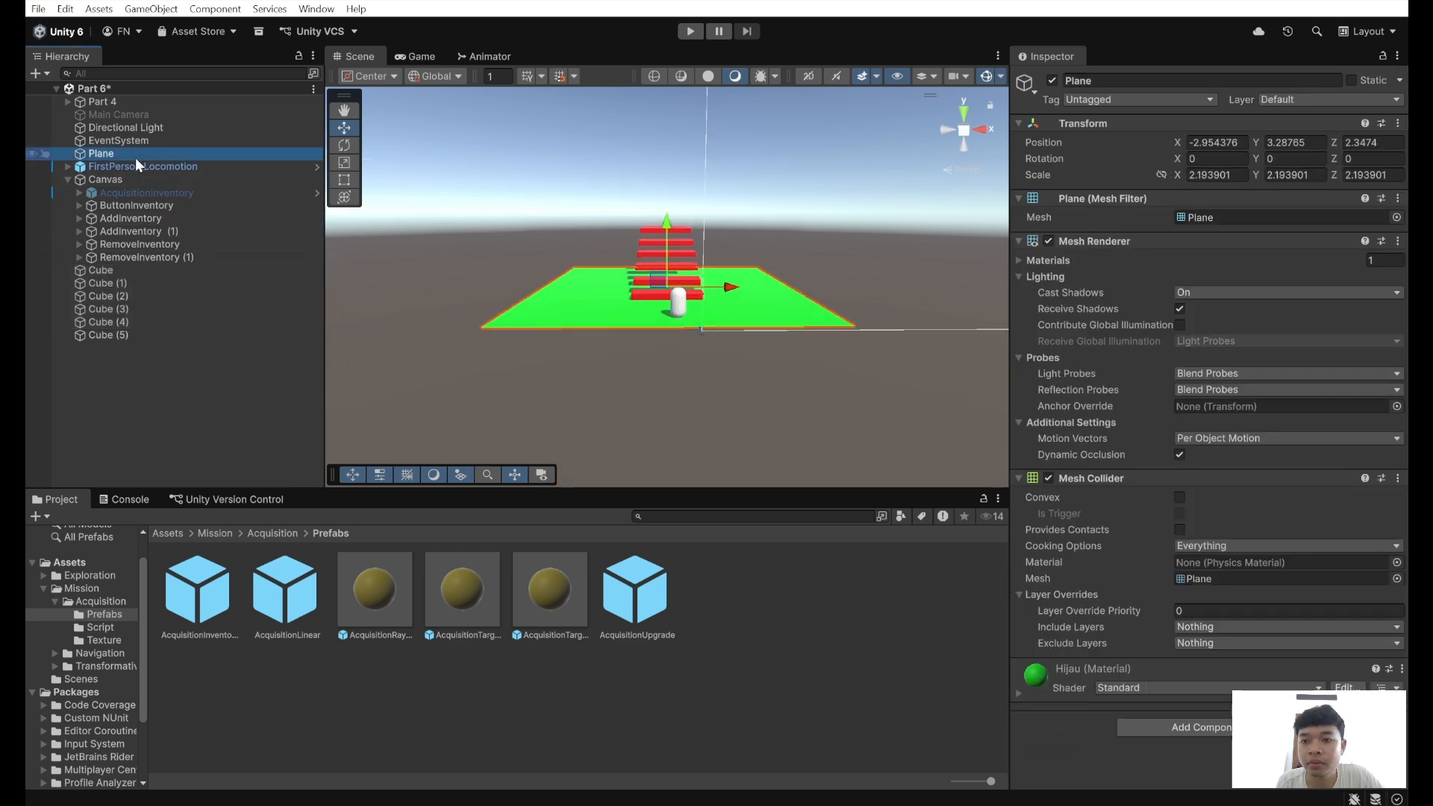
scroll(715, 397, "up", 2)
middle_click_drag(715, 397, 590, 452)
right_click_drag(660, 437, 662, 433)
middle_click_drag(661, 433, 610, 436)
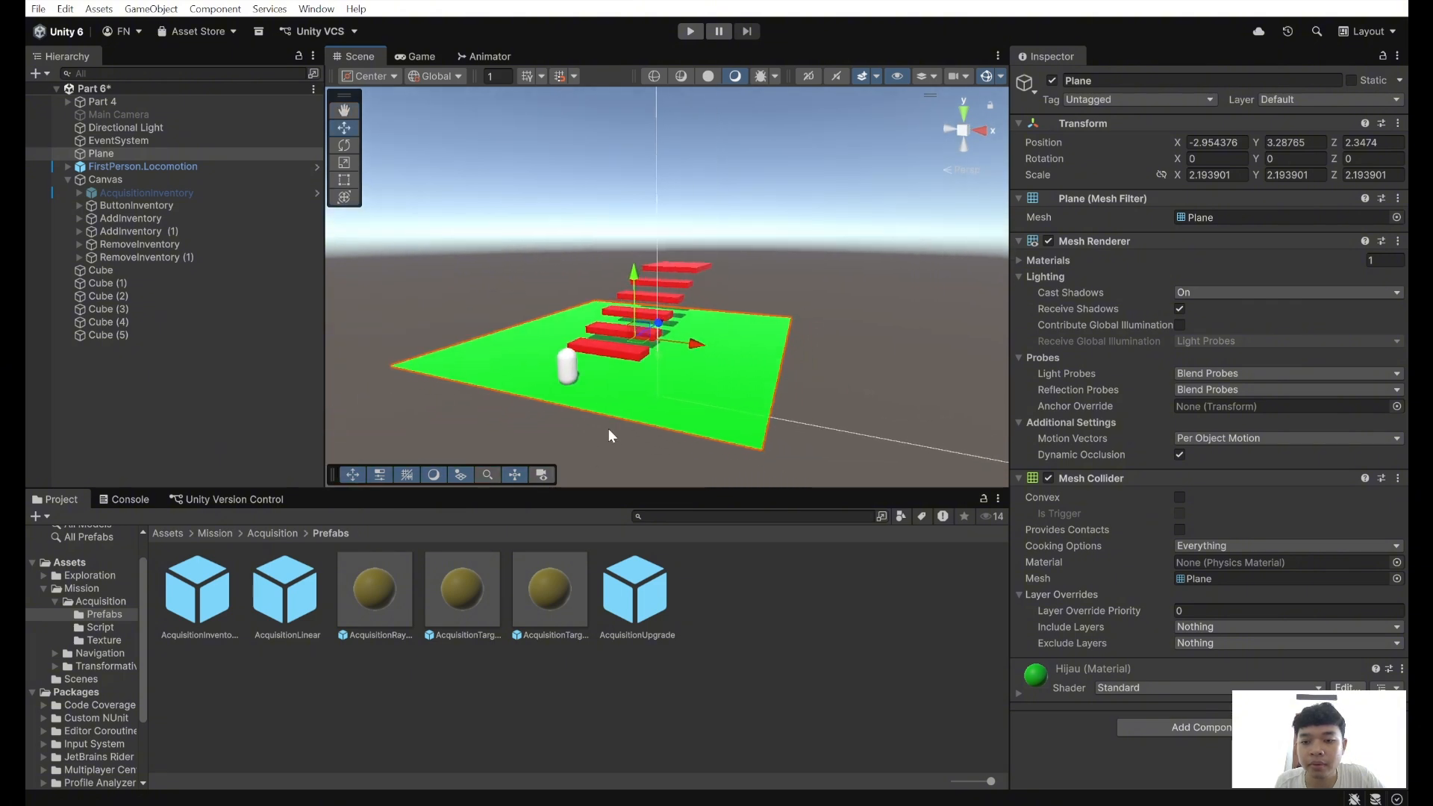
middle_click_drag(783, 321, 715, 364)
left_click_drag(460, 619, 655, 290)
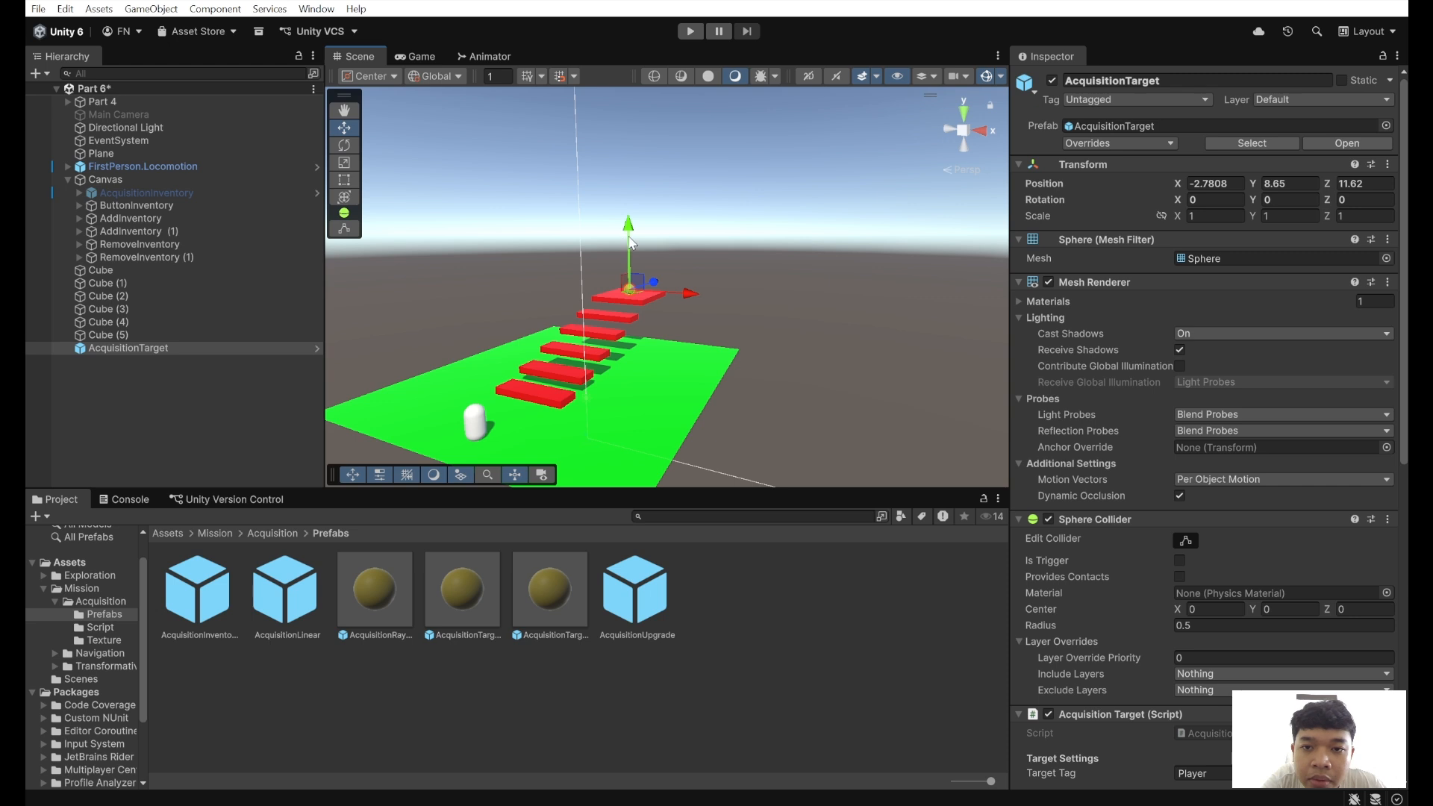
left_click_drag(629, 241, 657, 284)
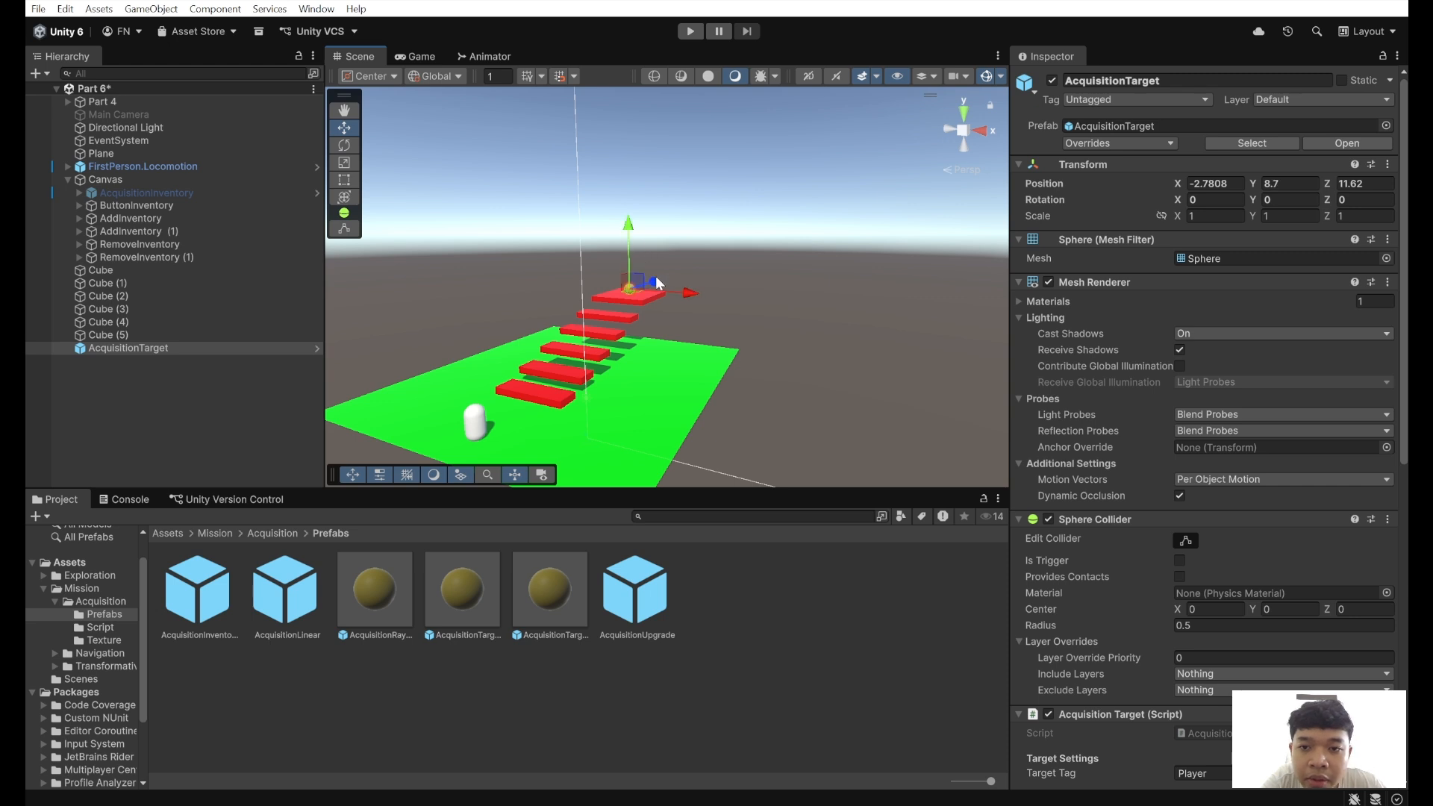
middle_click_drag(675, 329, 584, 422)
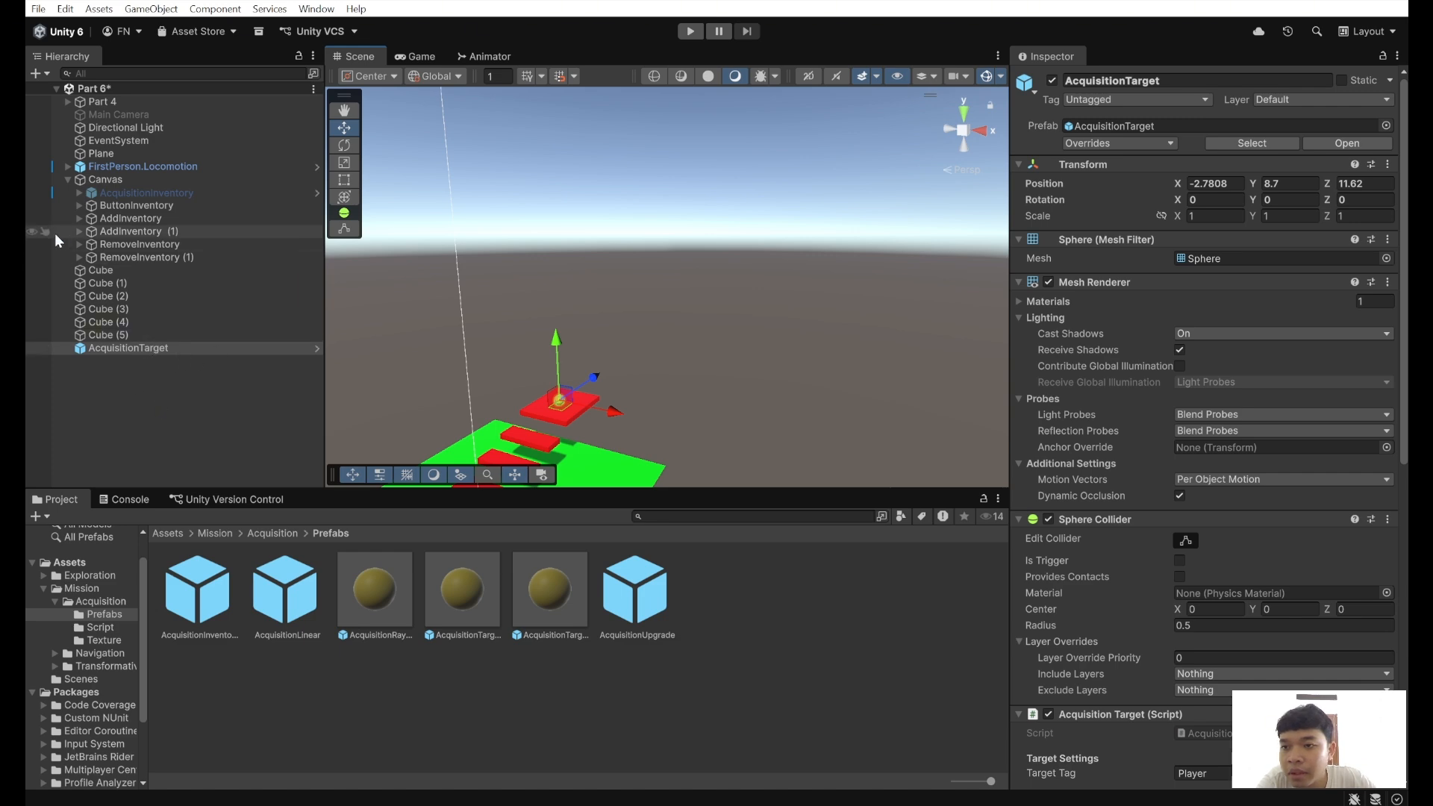
- Enable Is Trigger on the AcquisitionTarget's Sphere Collider
scroll(1192, 487, "down", 5)
scroll(1189, 492, "down", 3)
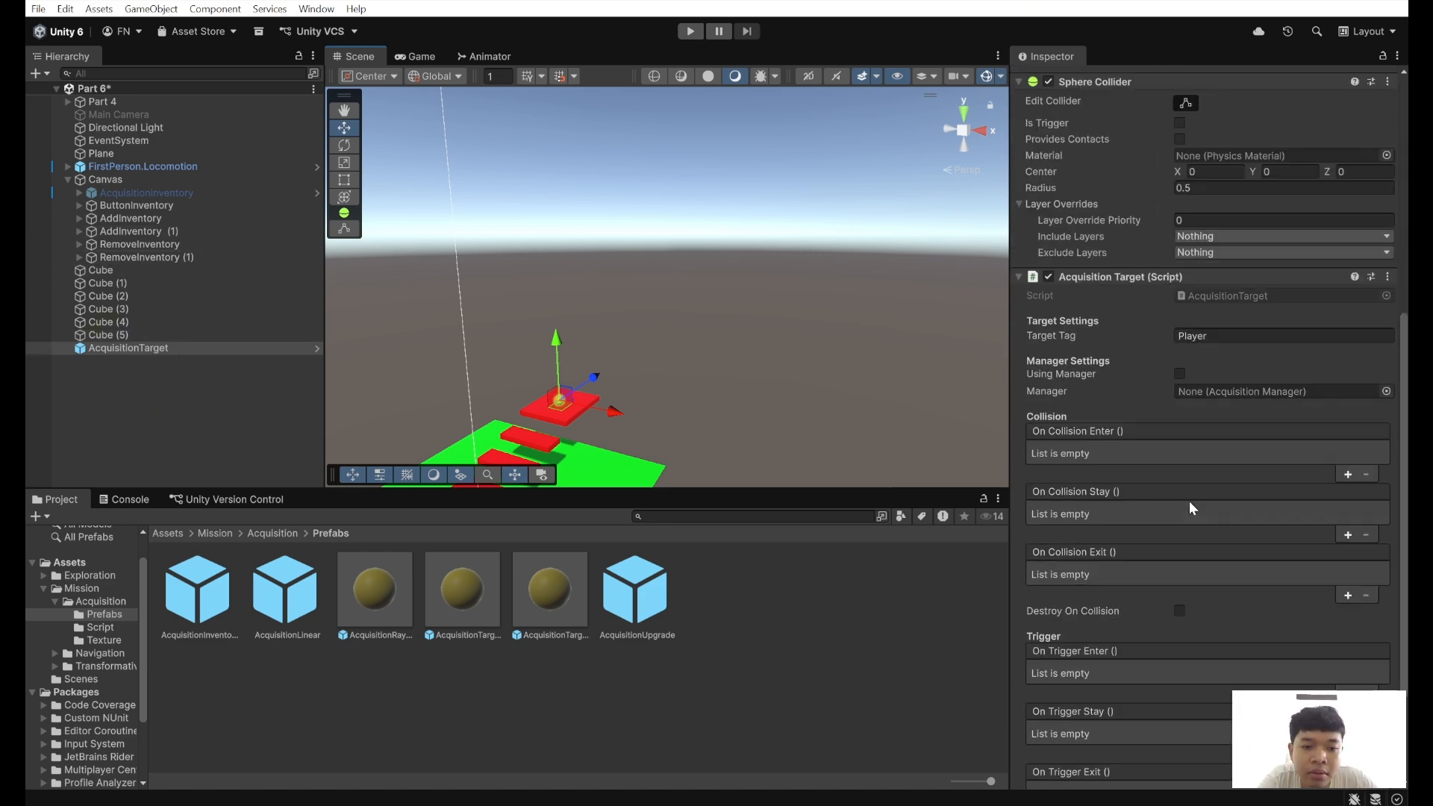
scroll(1192, 495, "up", 3)
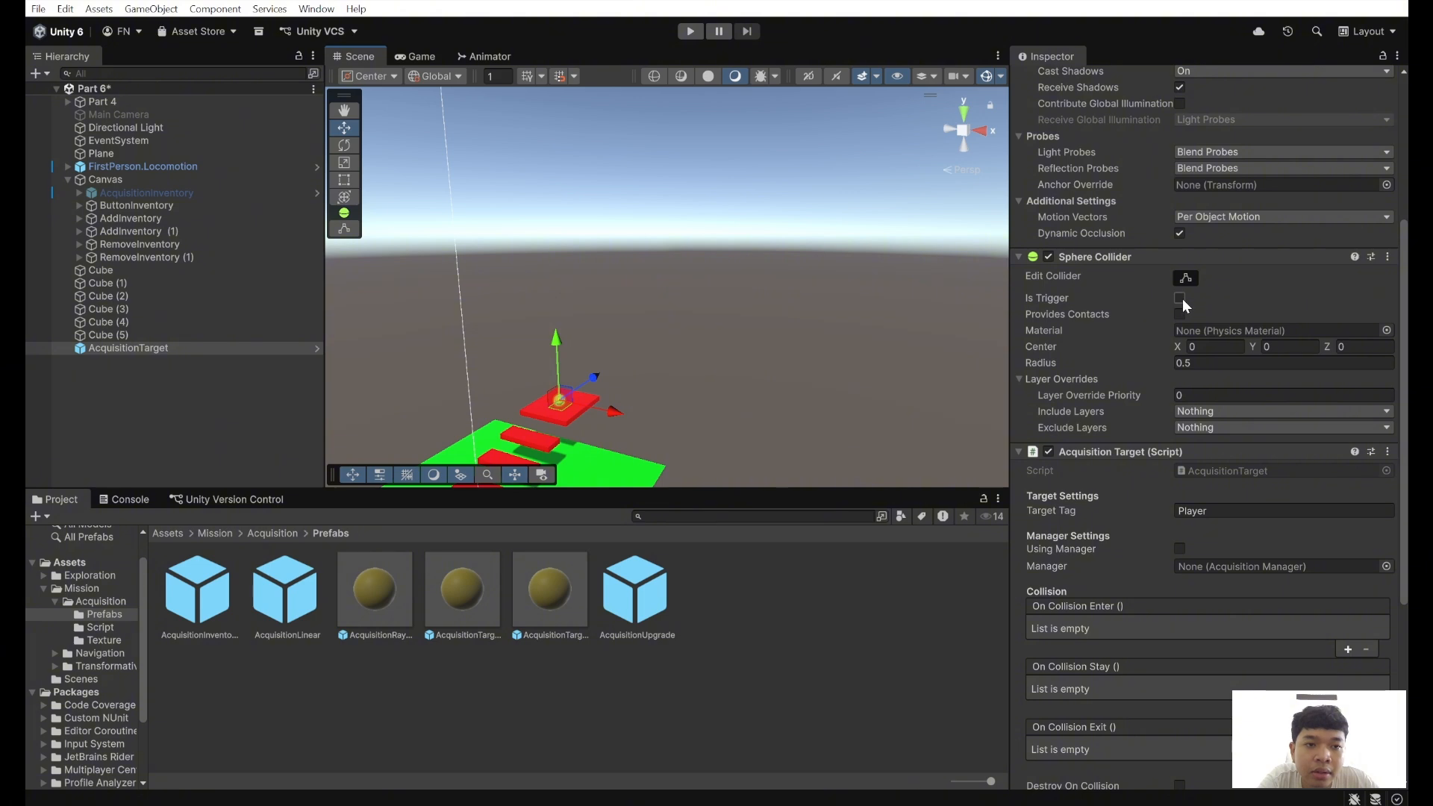
scroll(1208, 498, "down", 6)
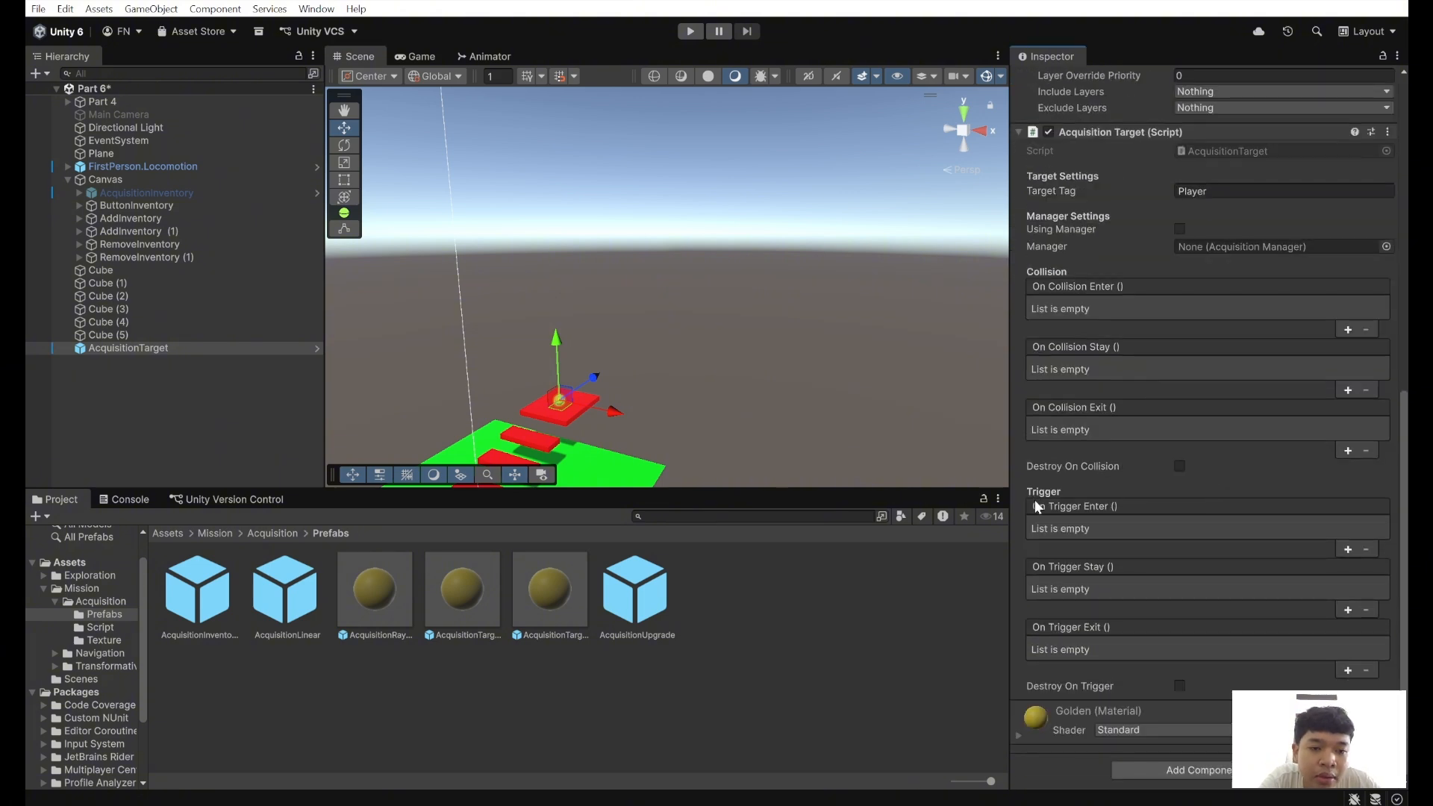
- Add an On Trigger Enter event to the AcquisitionTarget that calls AcquisitionInventory.AddItem with index 0
left_click(1352, 553)
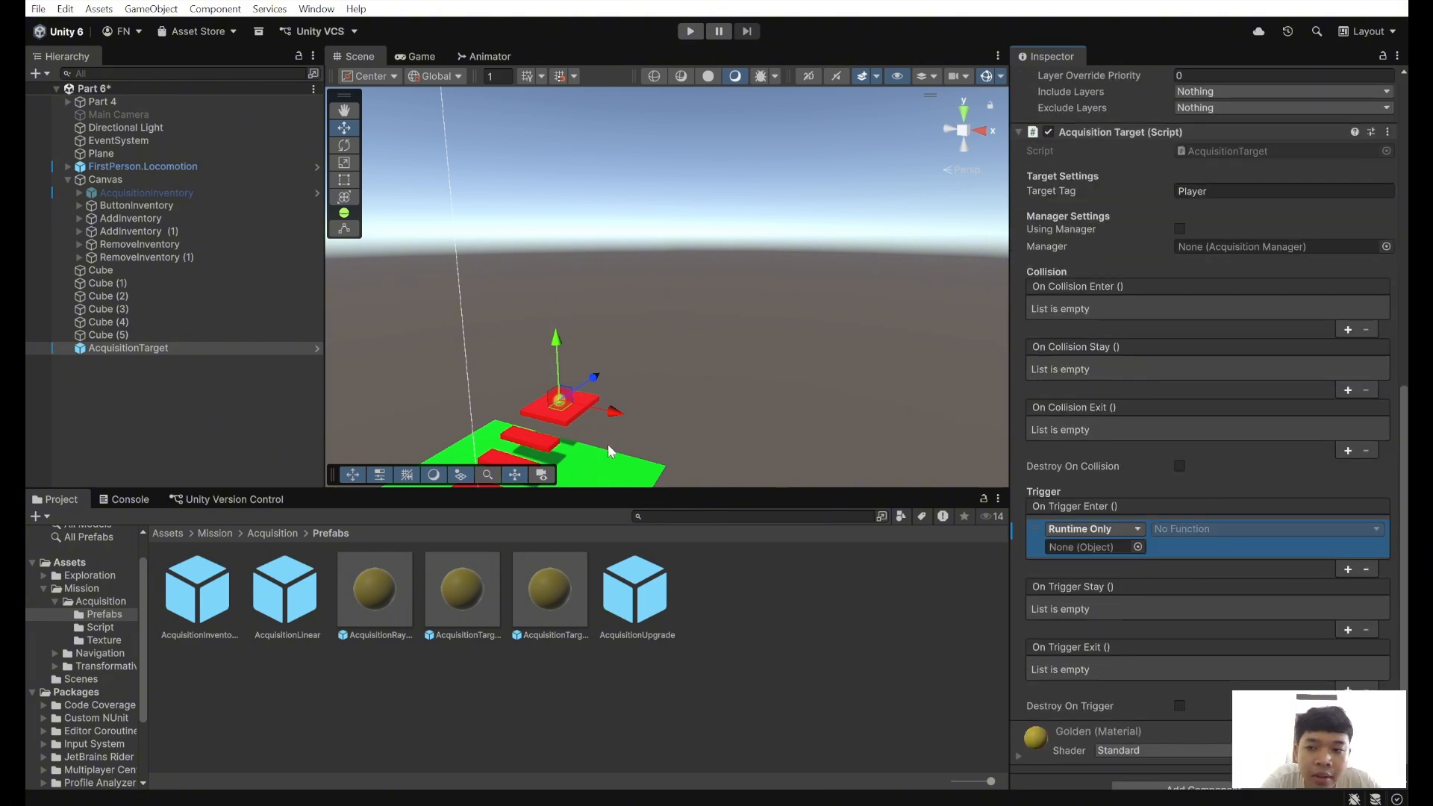
left_click(116, 196)
left_click_drag(115, 198, 1091, 547)
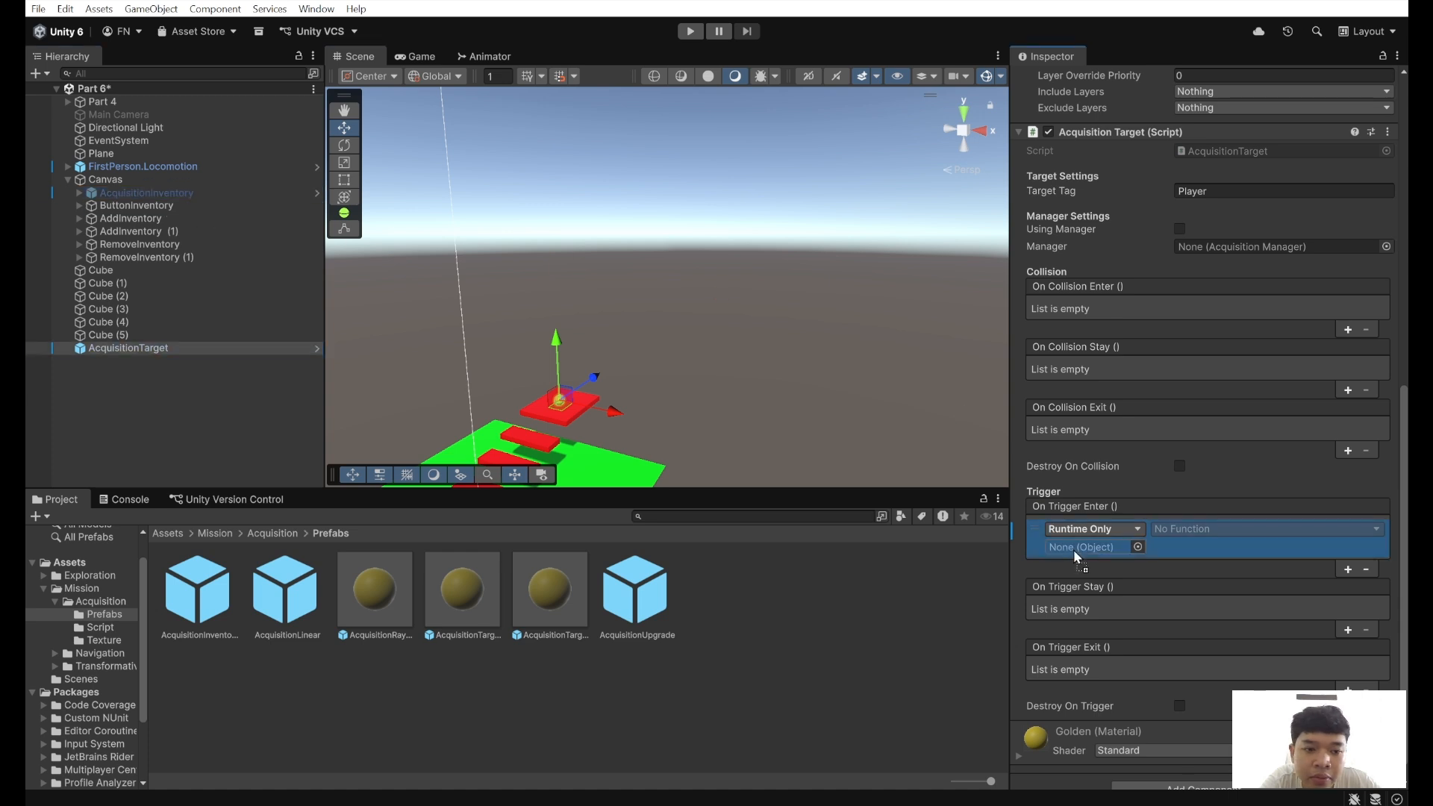
left_click(1224, 529)
mouse_move(1225, 648)
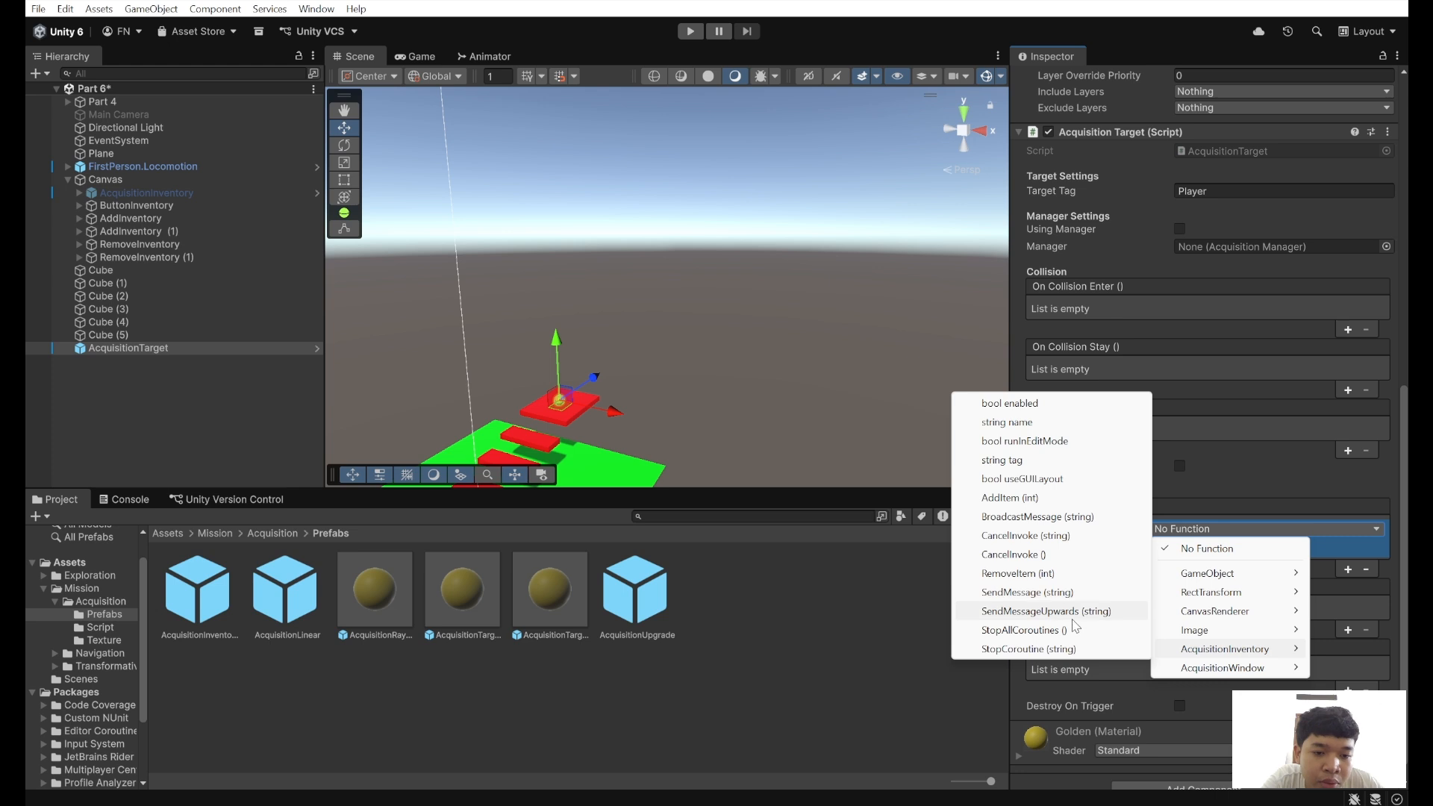
left_click(1015, 498)
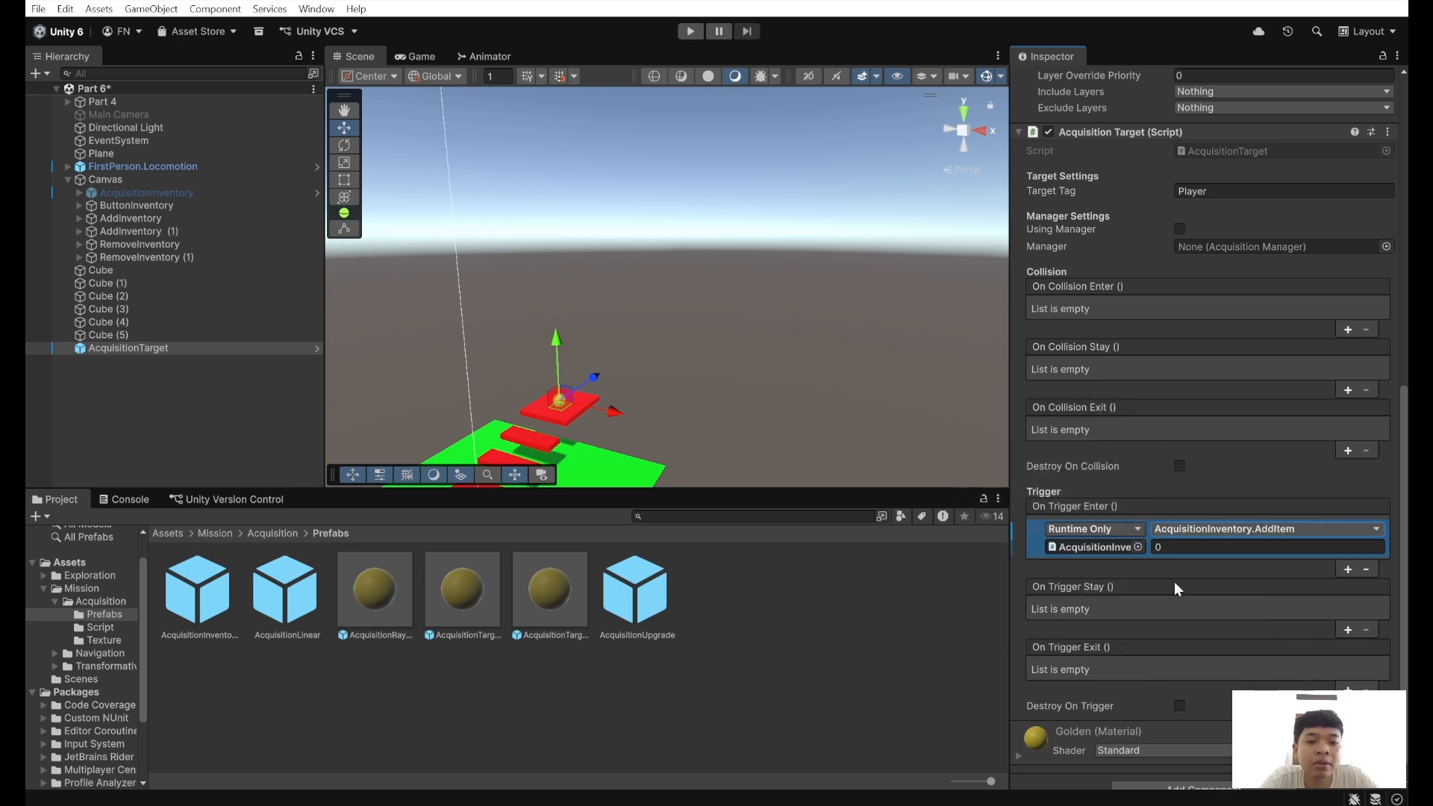
scroll(1286, 601, "down", 1)
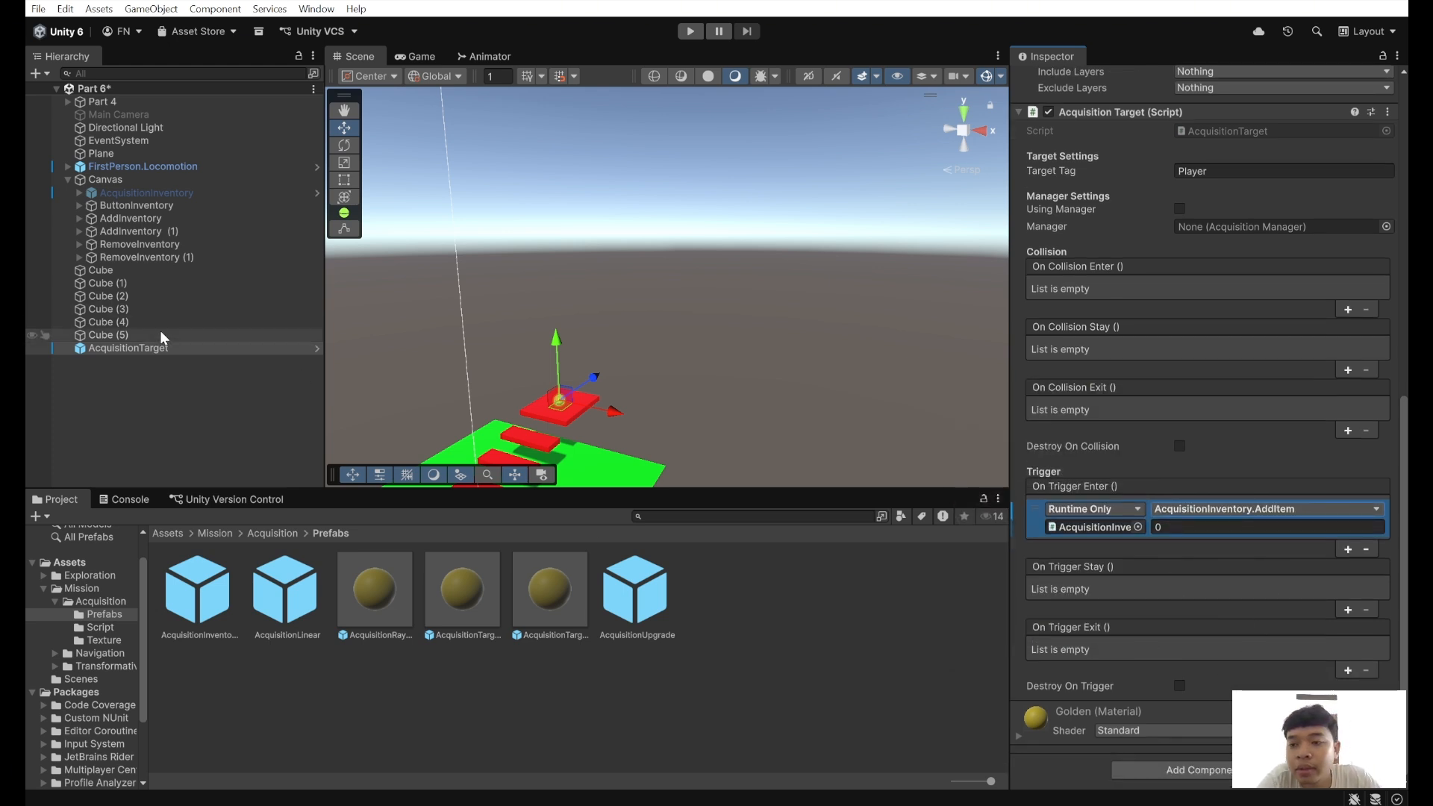
- Start Play mode and jump up the red cube steps towards the golden sphere
left_click(690, 31)
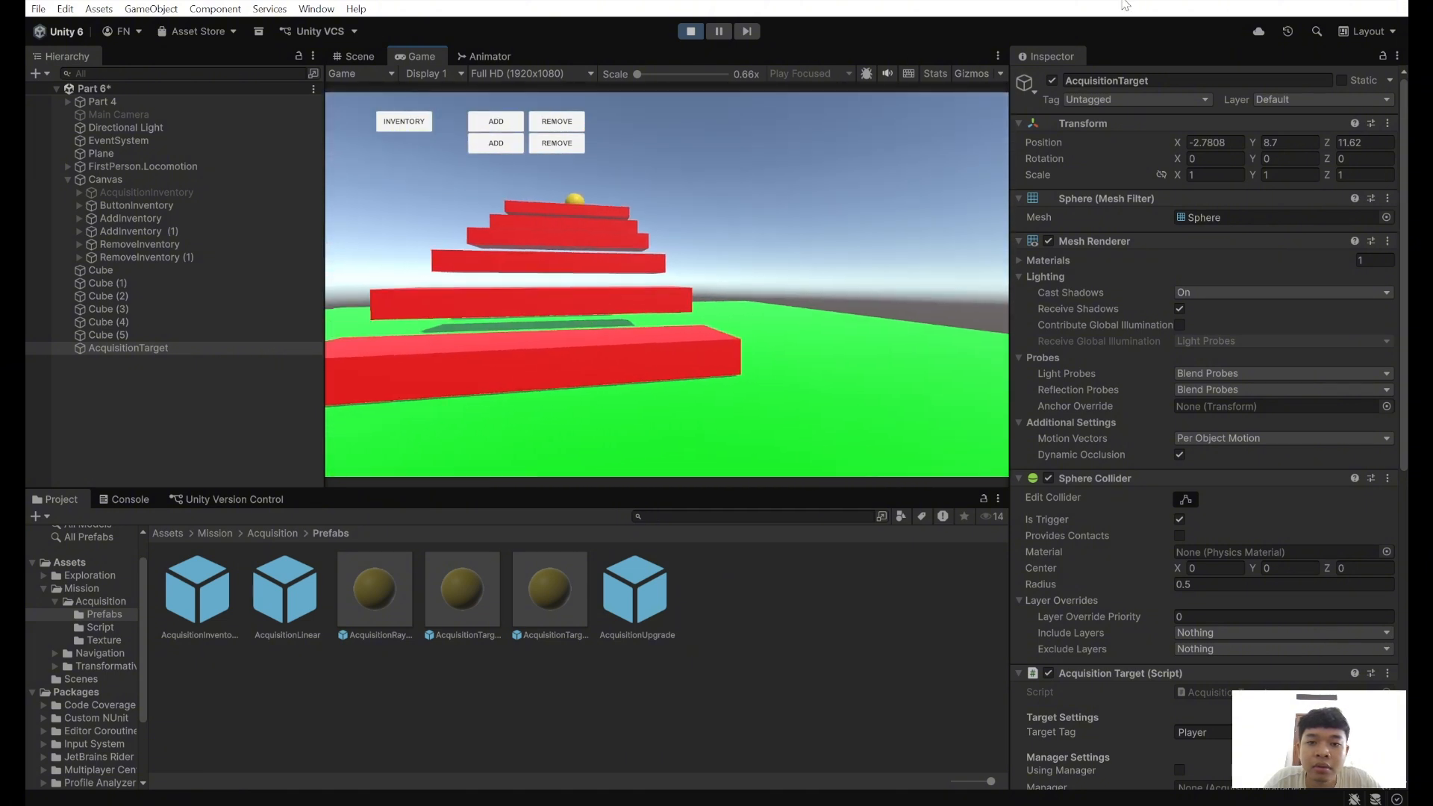
key("w")
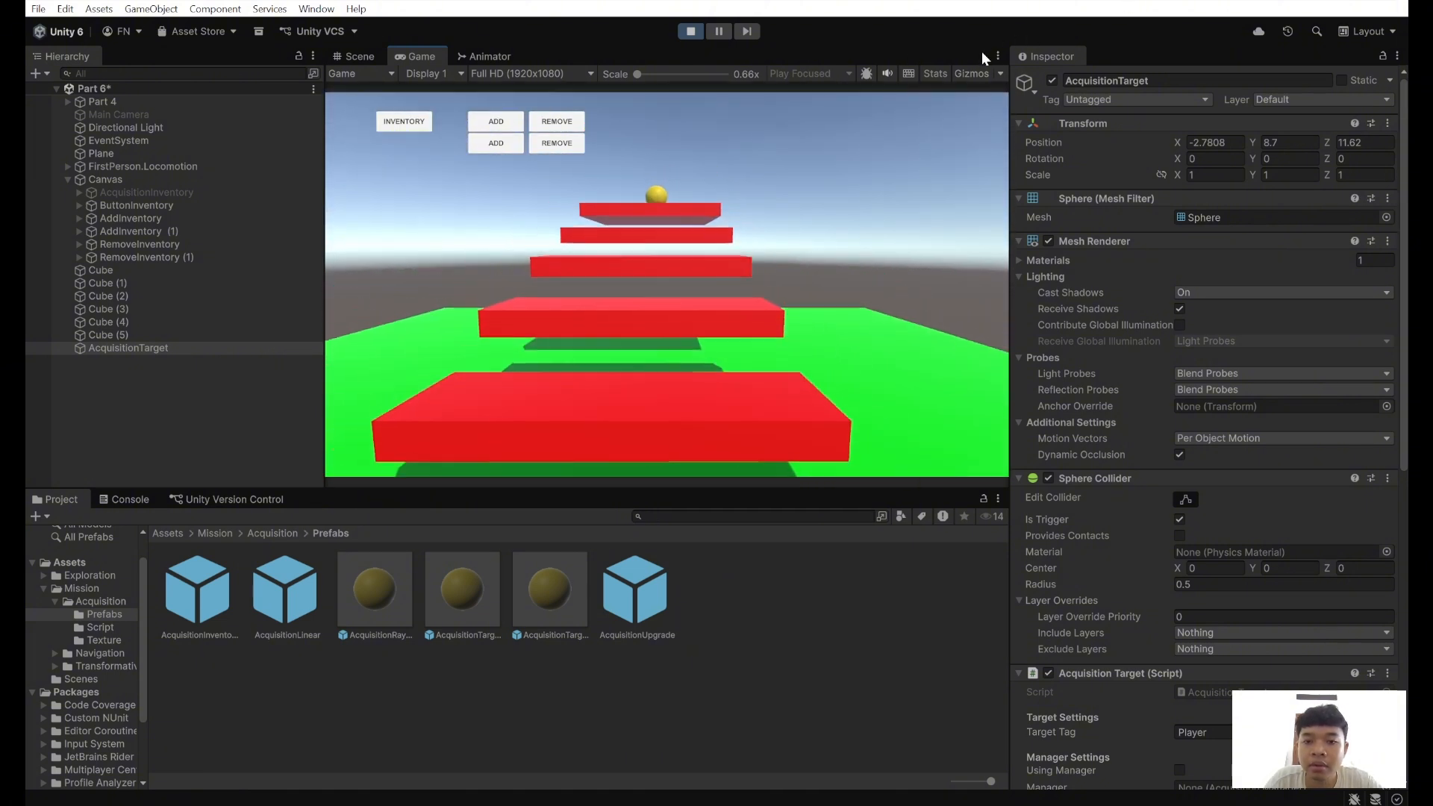
key("w")
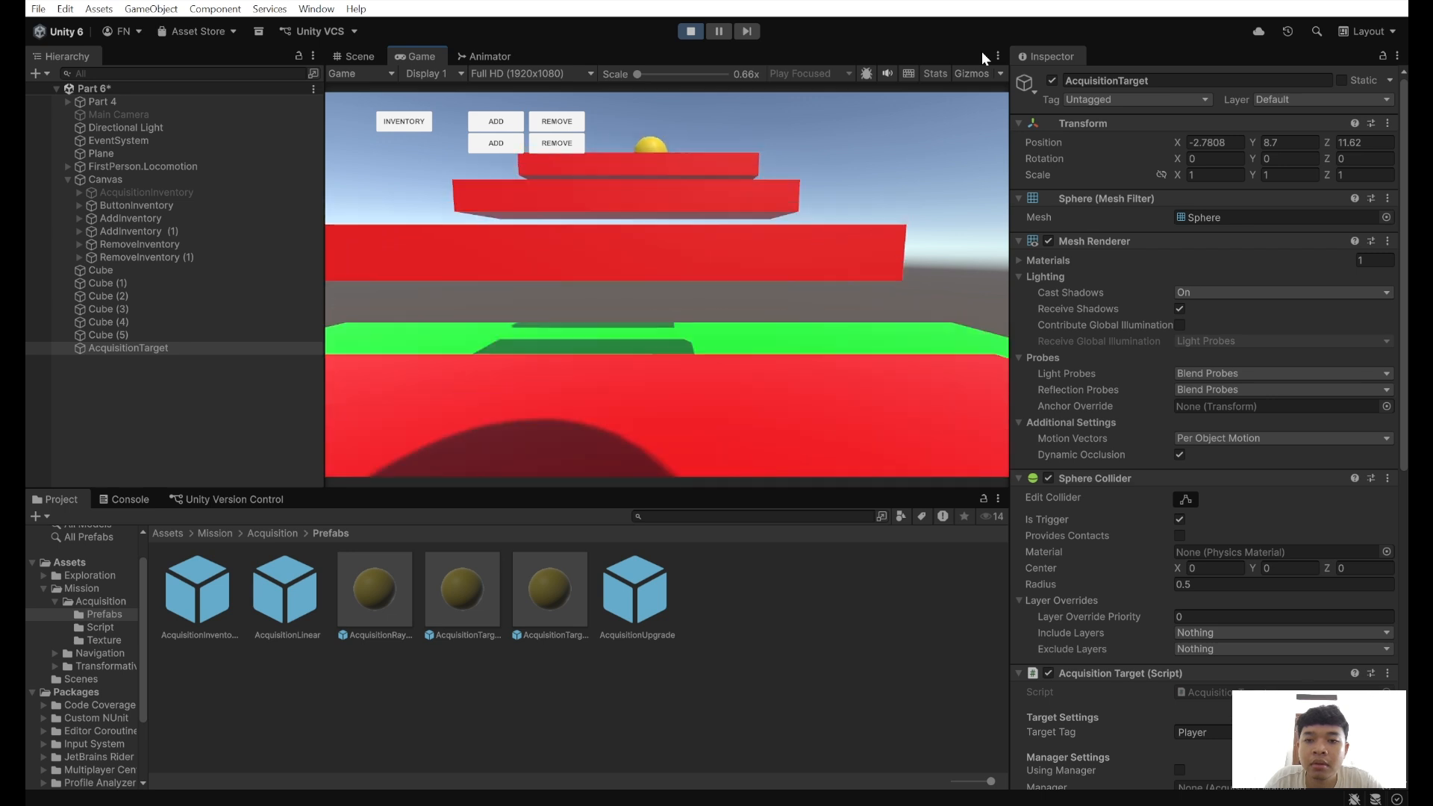
key("space")
key("w")
key("space")
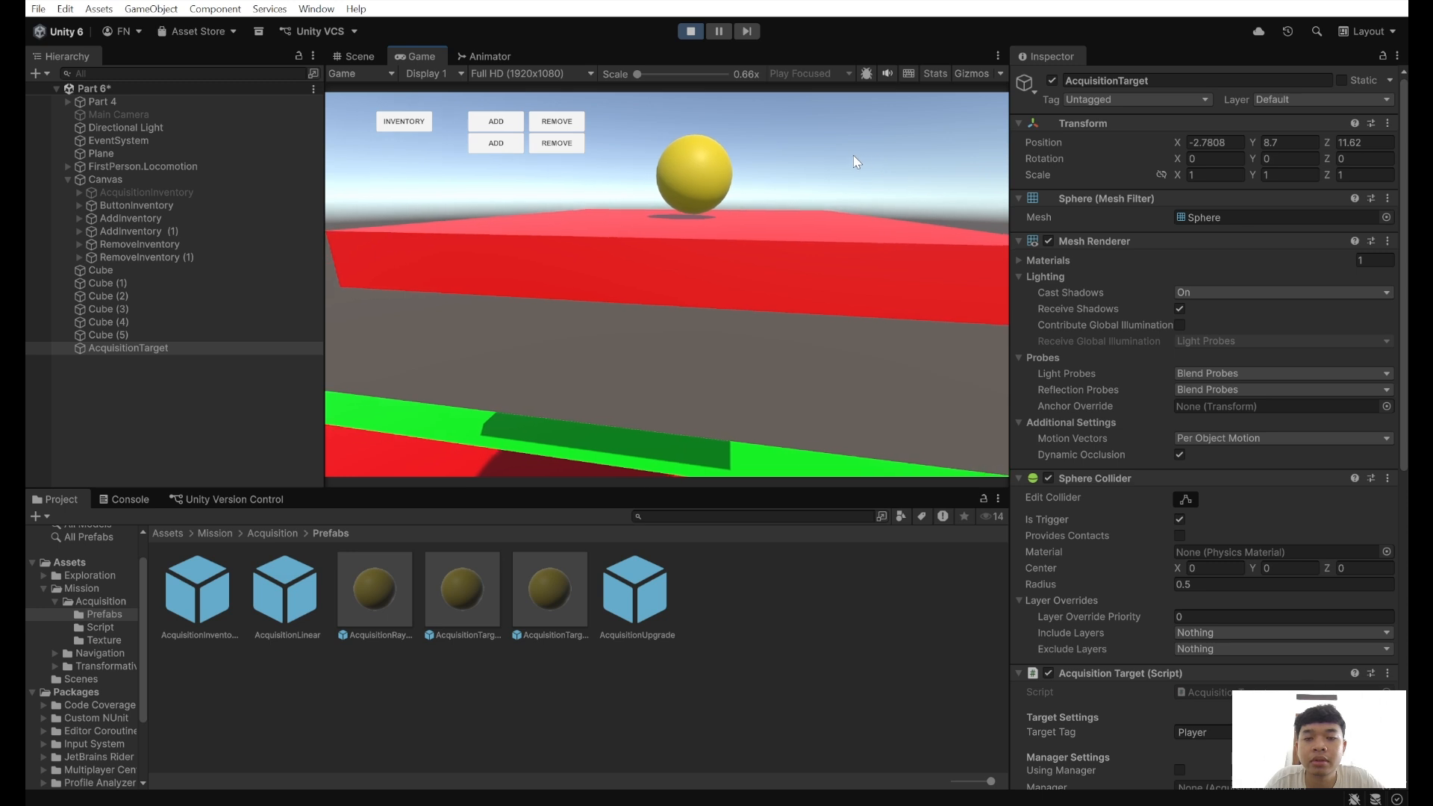
- Open the inventory in the running game, walk into the golden sphere to test collecting it, and stop Play mode
left_click(431, 119)
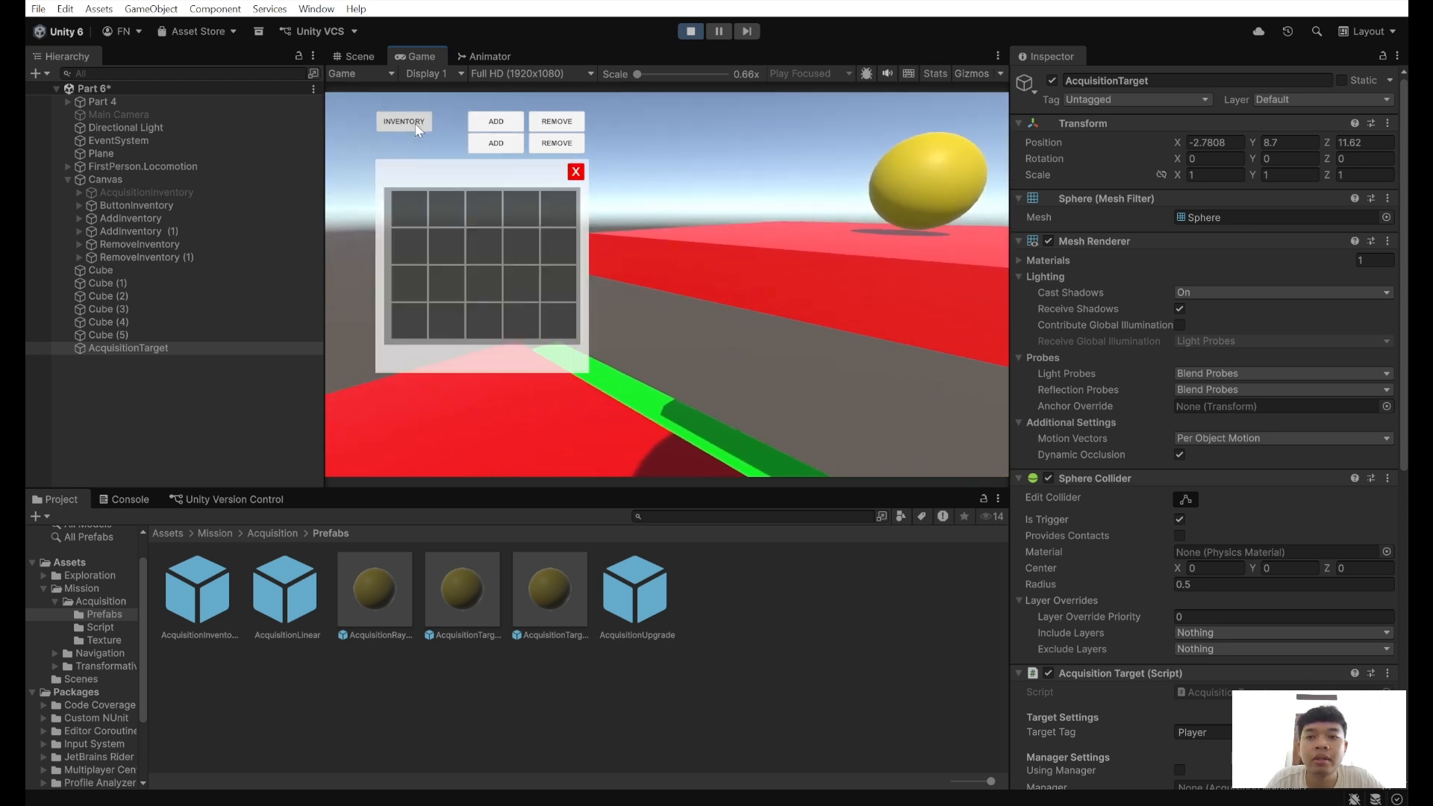
key("w")
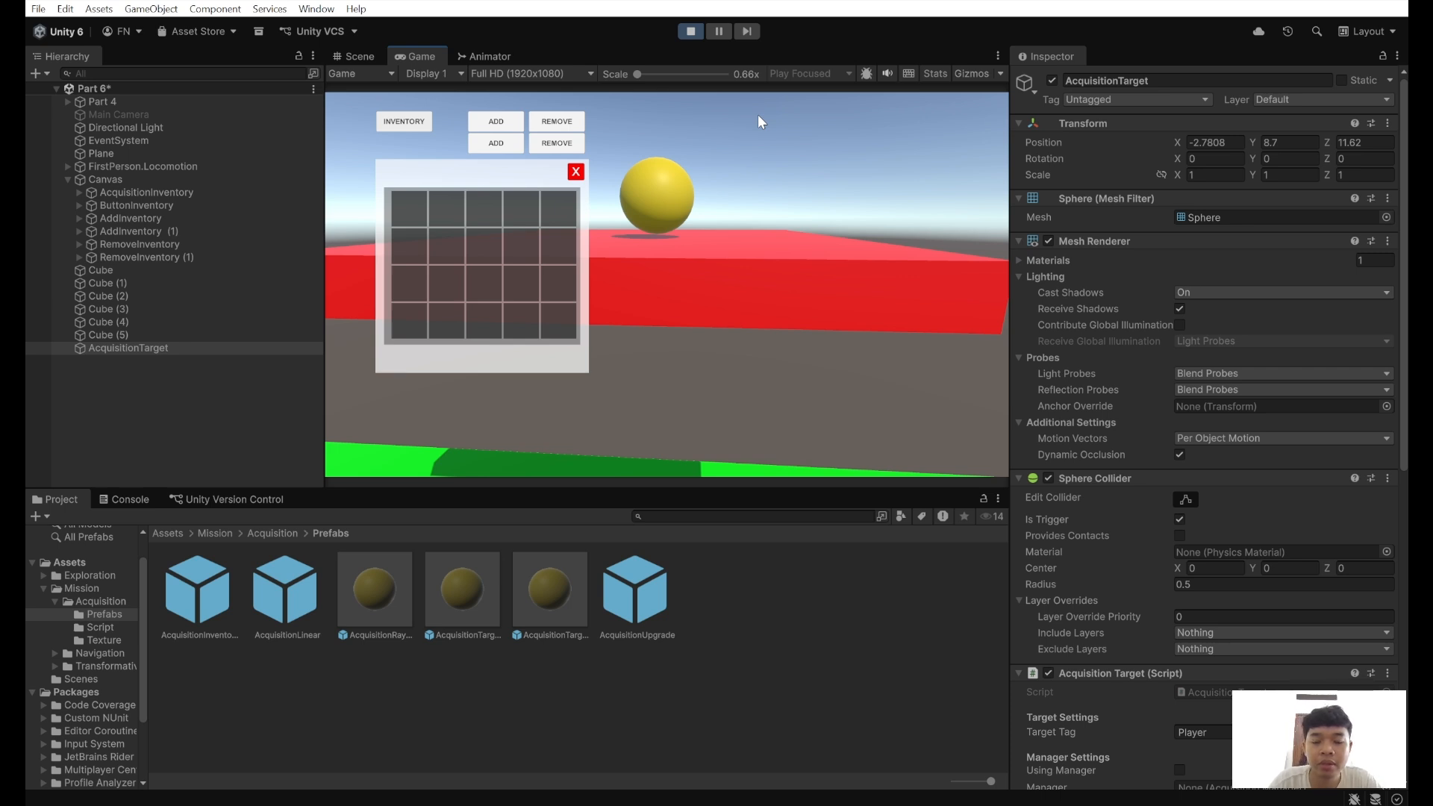
key("w")
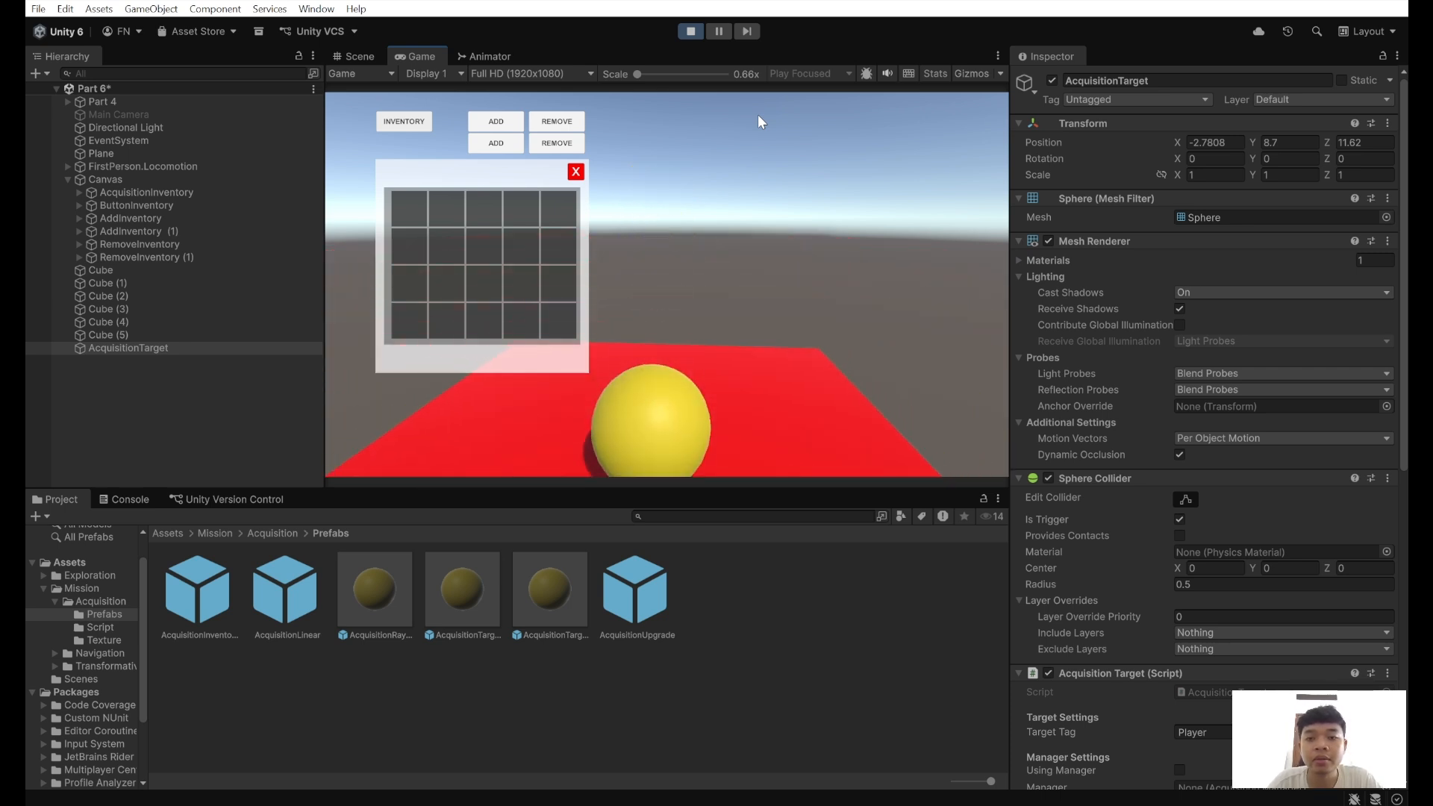
key("w")
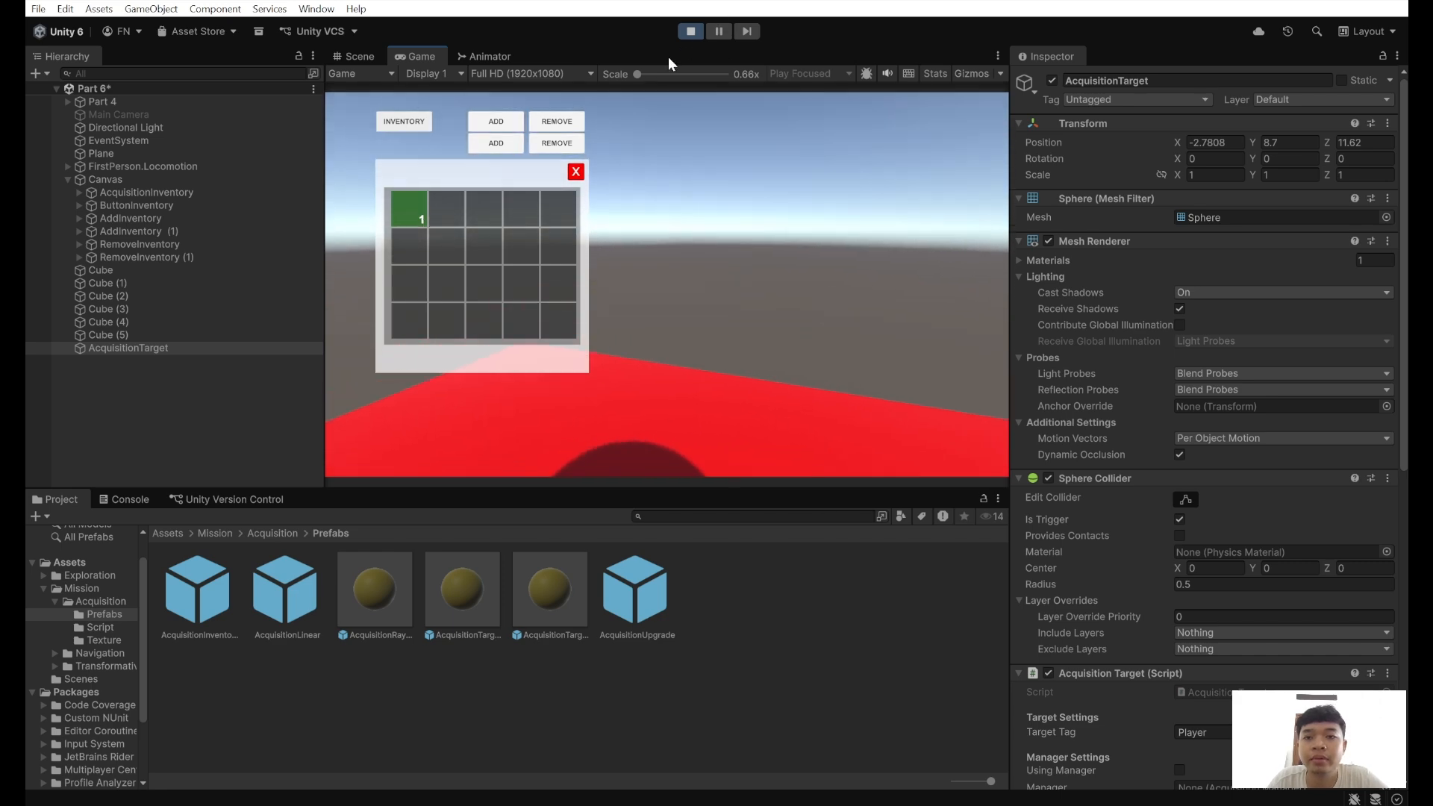
left_click(691, 31)
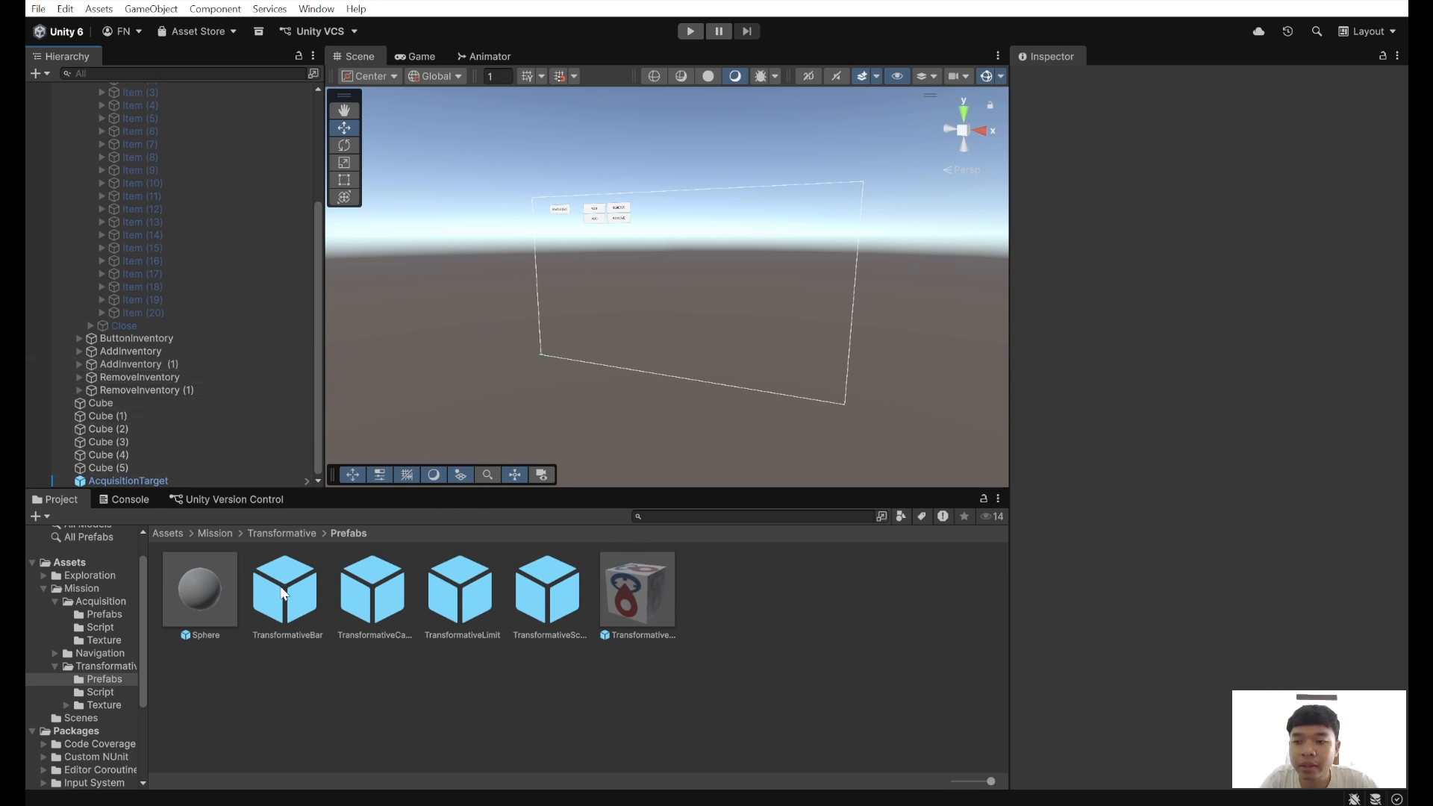
- Add the TransformativeBar prefab to the Canvas and move it to the canvas's upper right, at about Pos X 540
left_click_drag(283, 594, 125, 395)
scroll(125, 396, "up", 5)
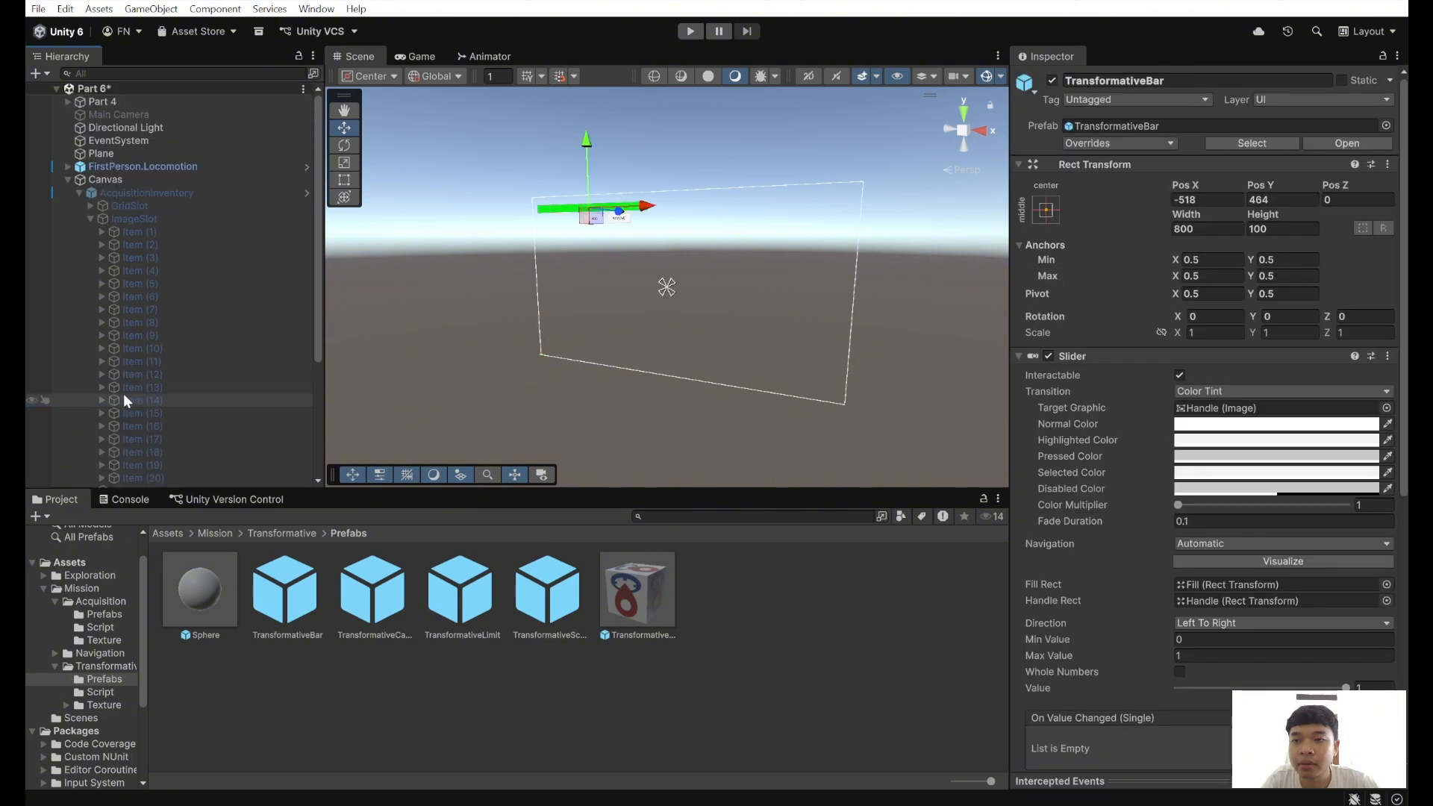
scroll(149, 224, "down", 5)
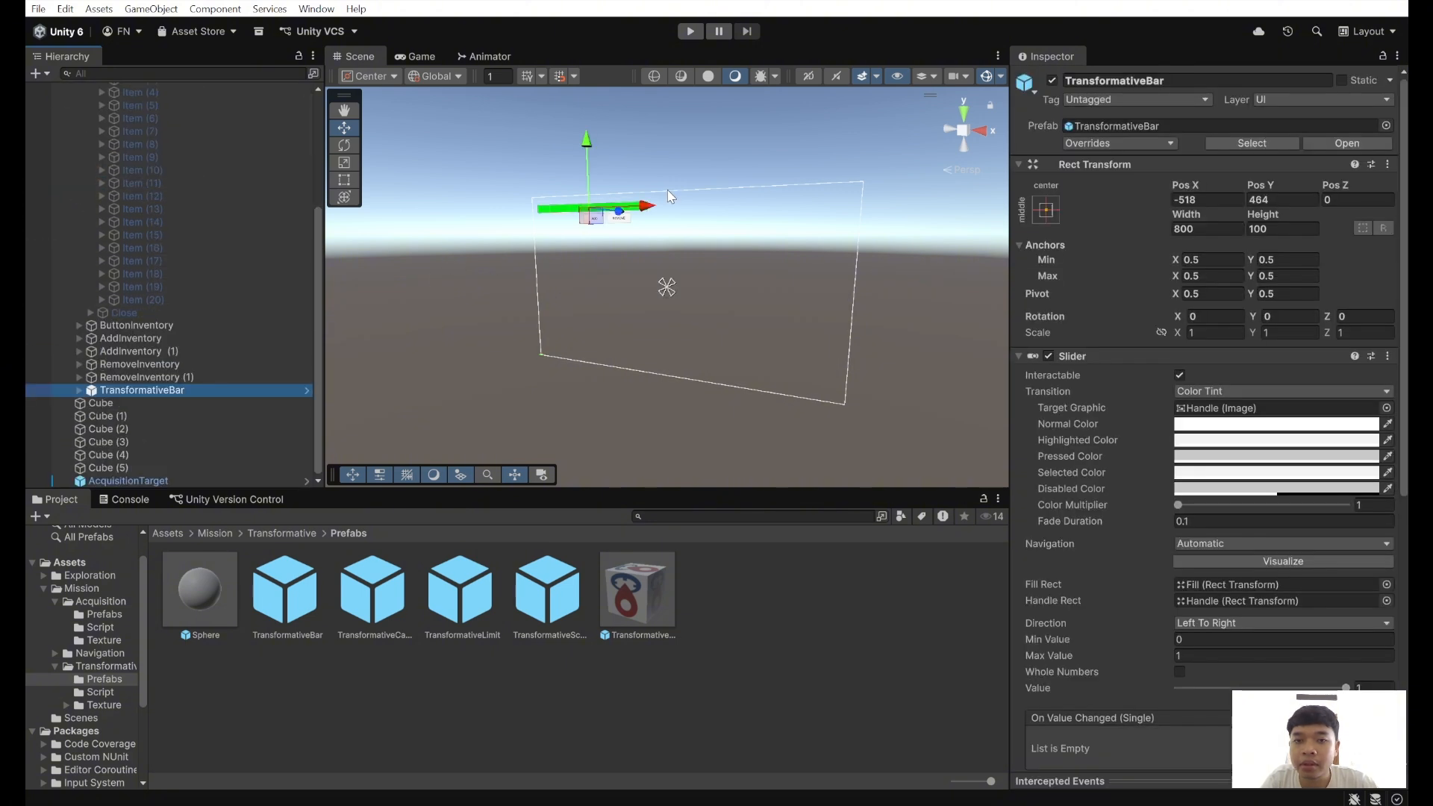
left_click_drag(641, 211, 755, 228)
left_click_drag(812, 241, 821, 239)
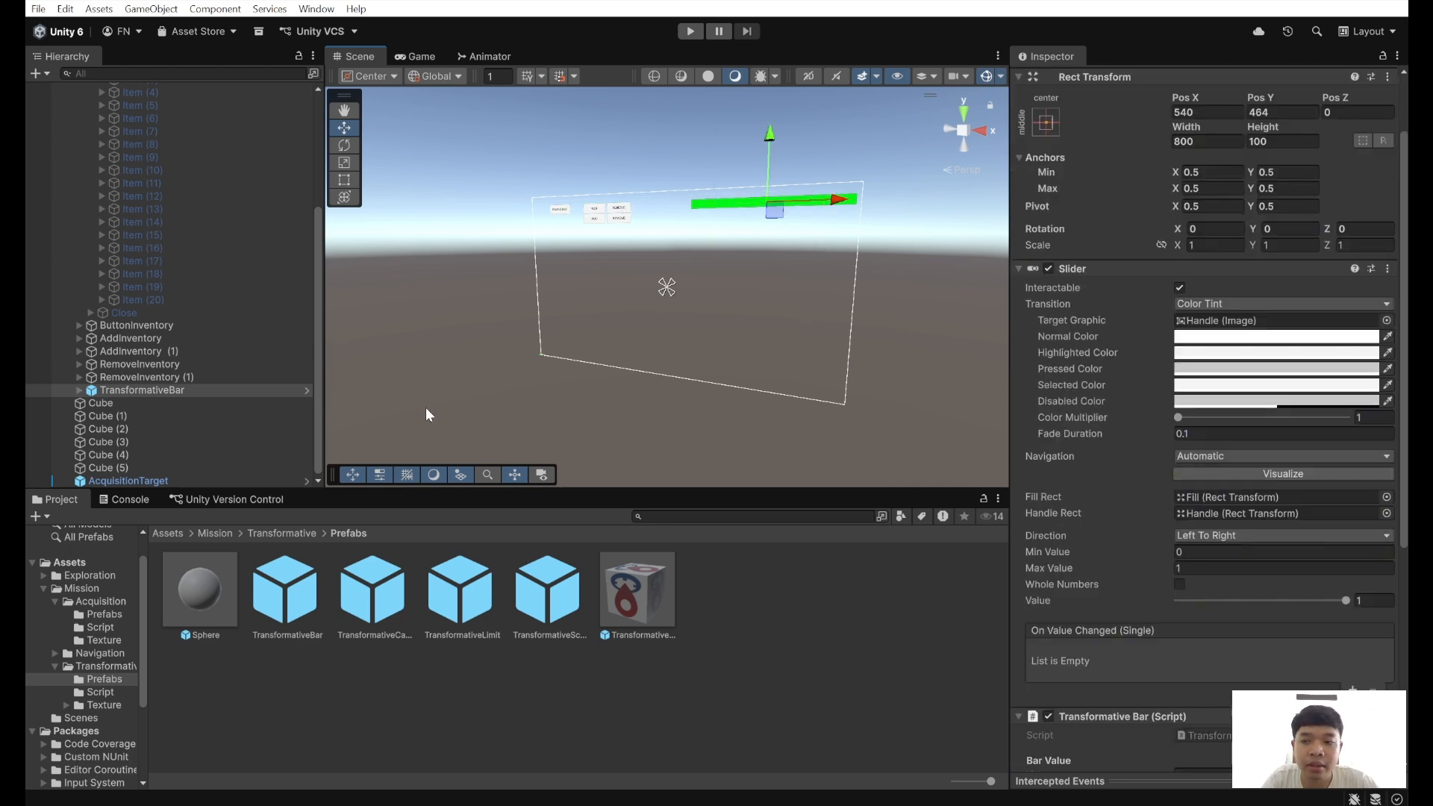
- Set the TransformativeBar script's bar value to 50
scroll(1054, 427, "down", 5)
left_click(1215, 513)
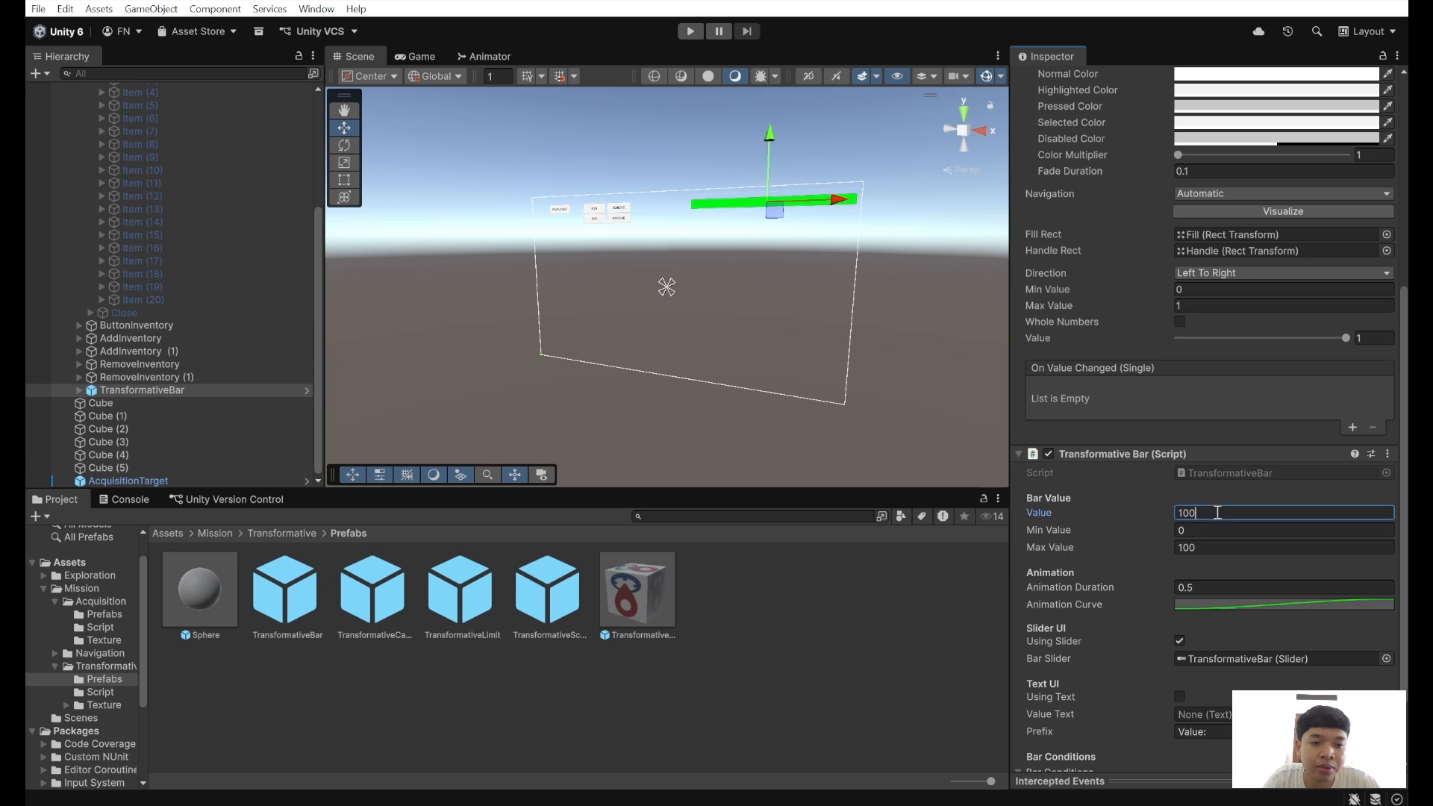
type("50")
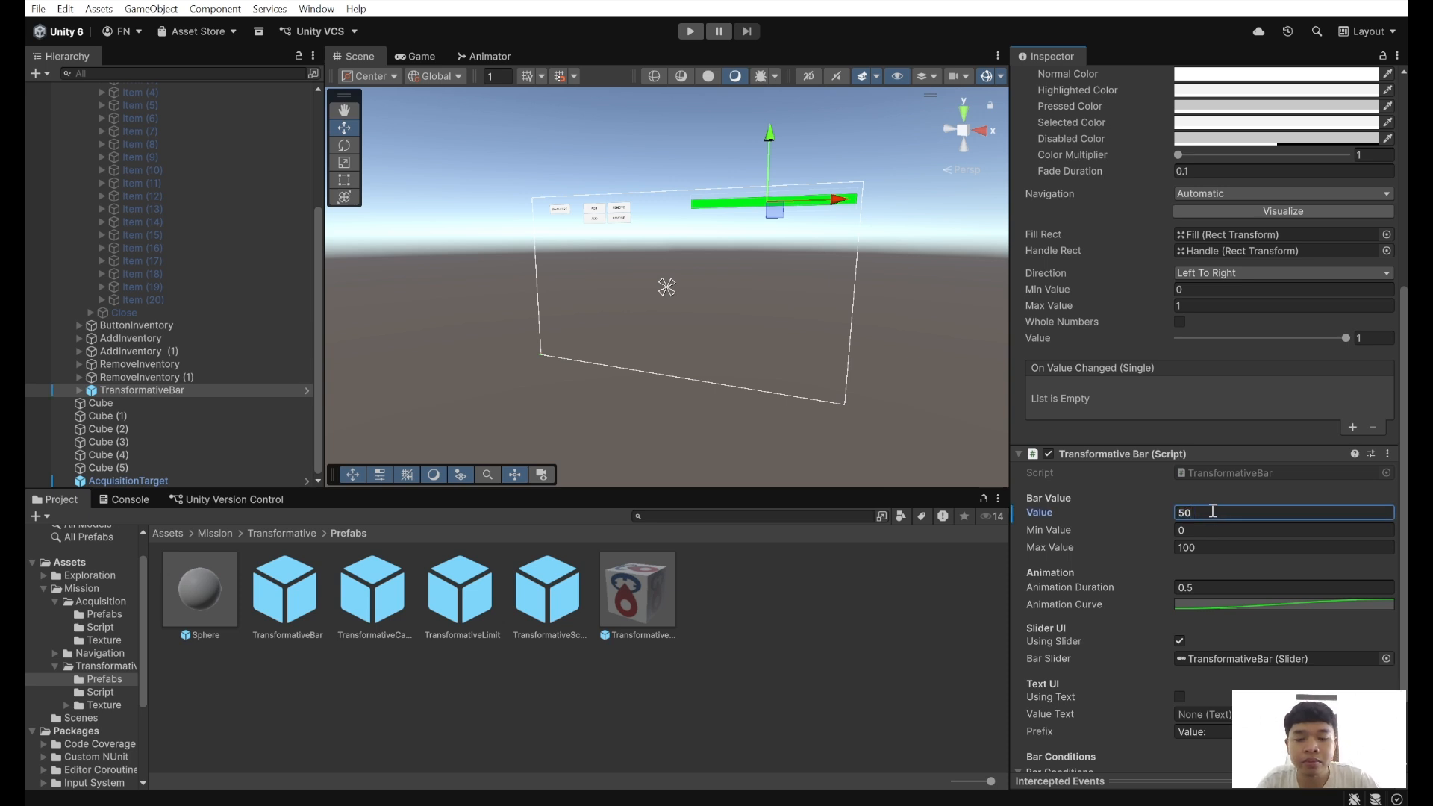
- Make Item (1)'s Pointer Click event call TransformativeBar.AddValue with a value of 20
scroll(169, 311, "up", 5)
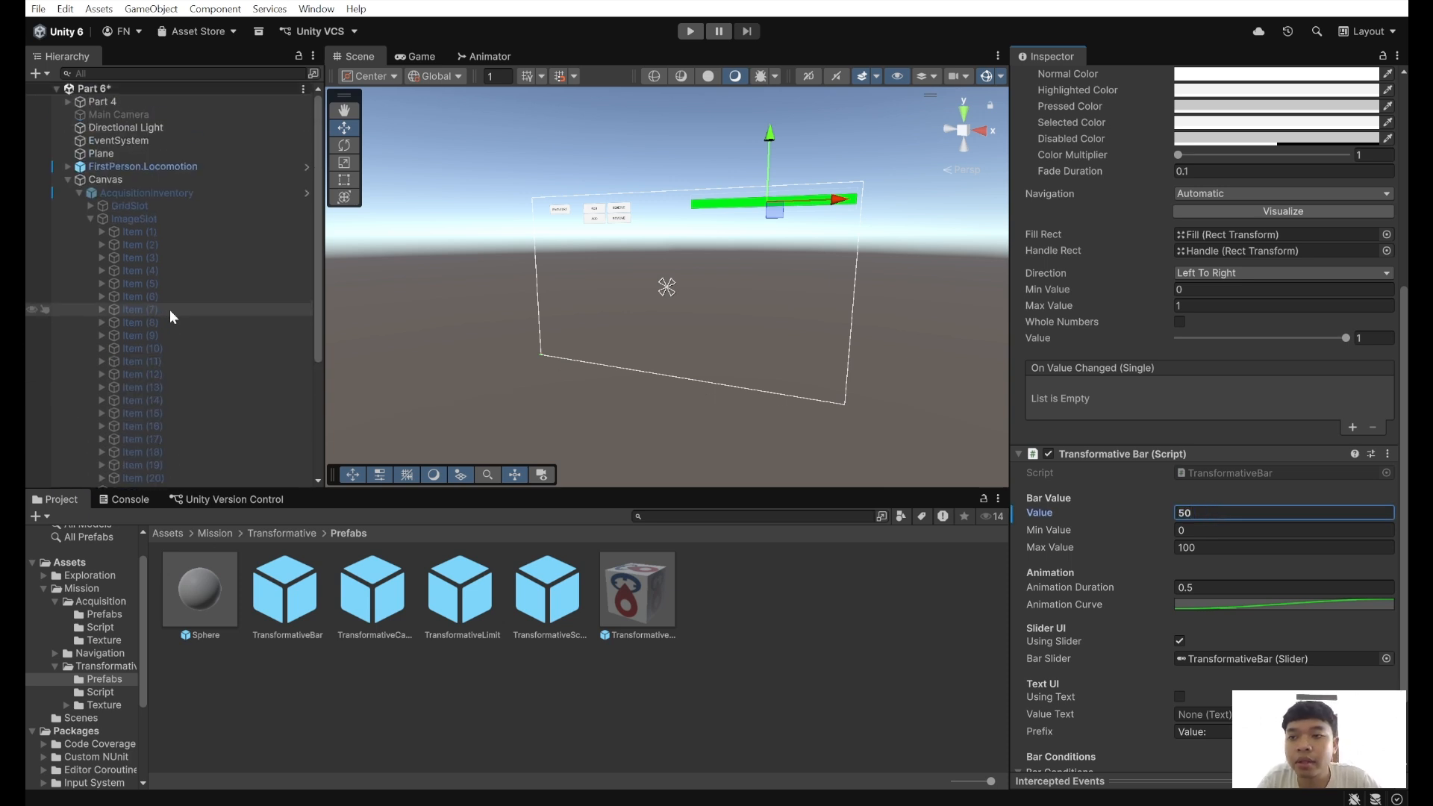
left_click(137, 196)
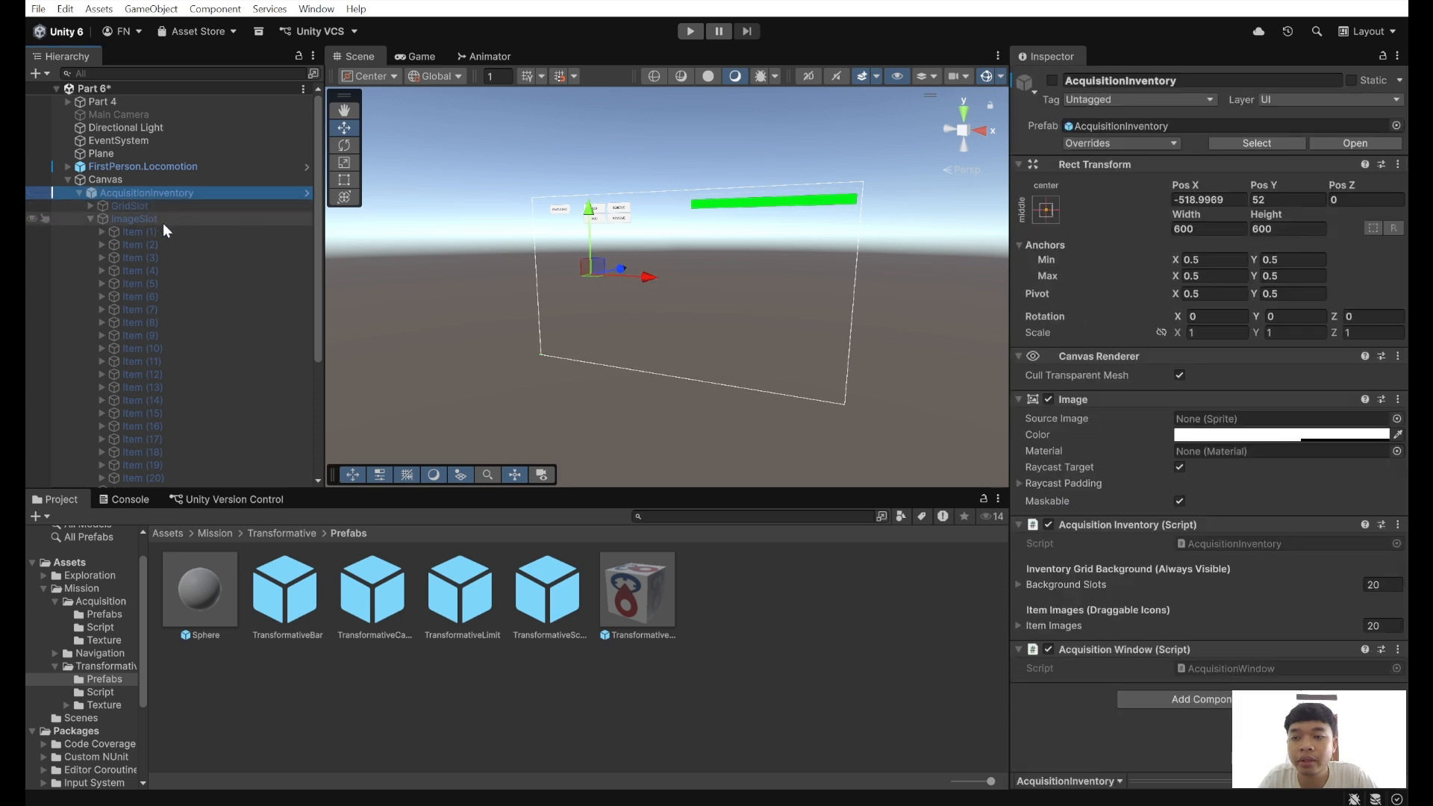
left_click(175, 231)
scroll(1103, 432, "down", 1)
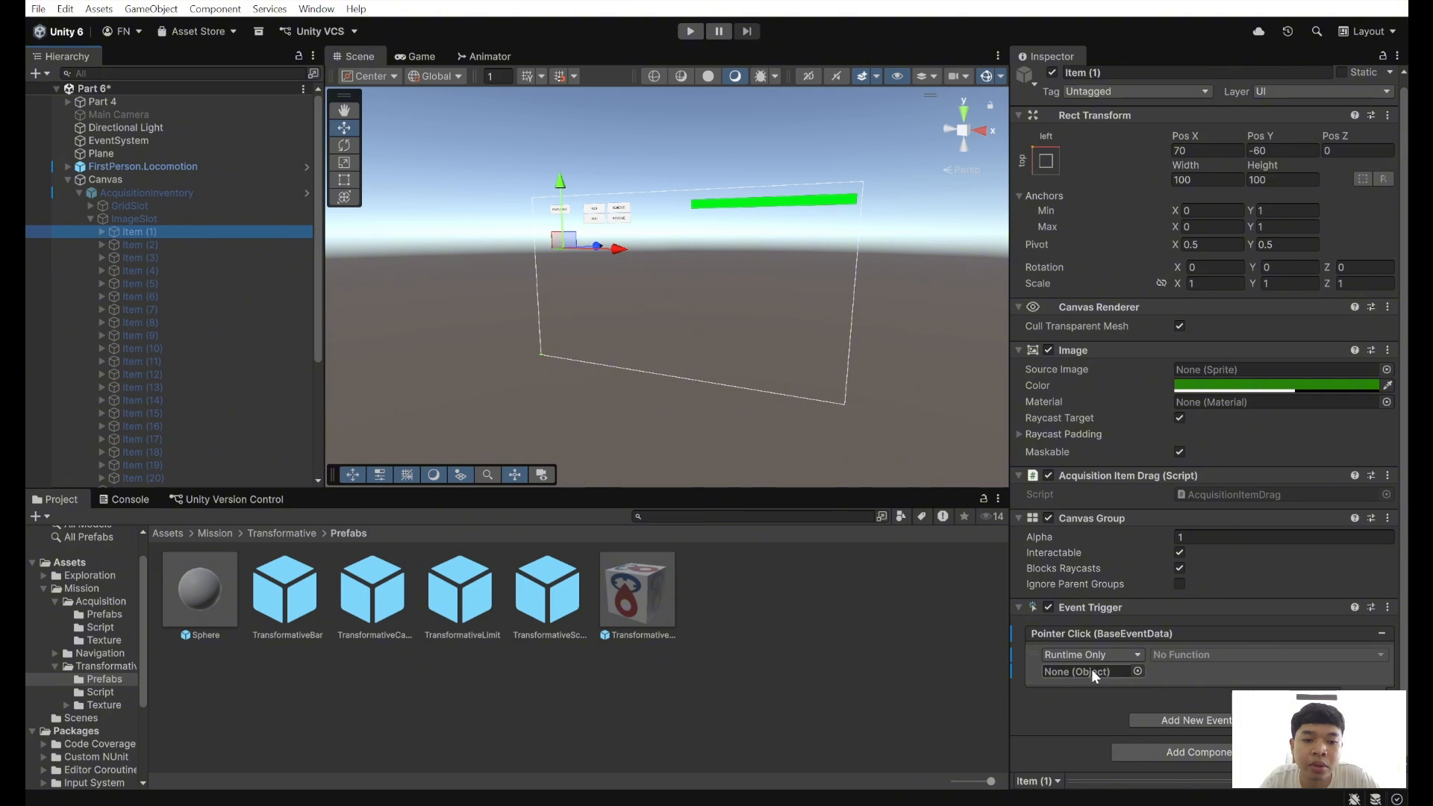
scroll(224, 372, "down", 2)
scroll(224, 372, "down", 5)
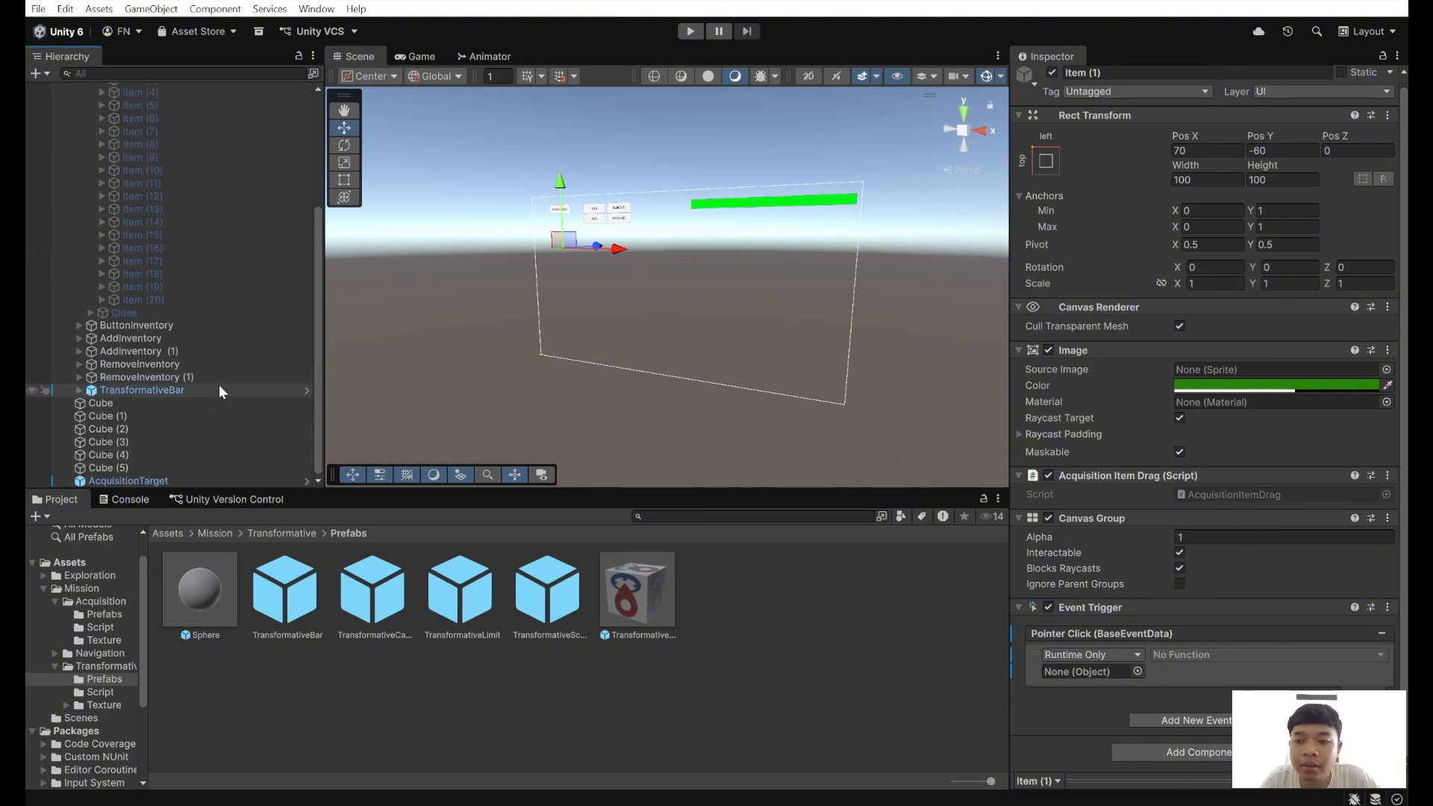
left_click_drag(224, 389, 1075, 671)
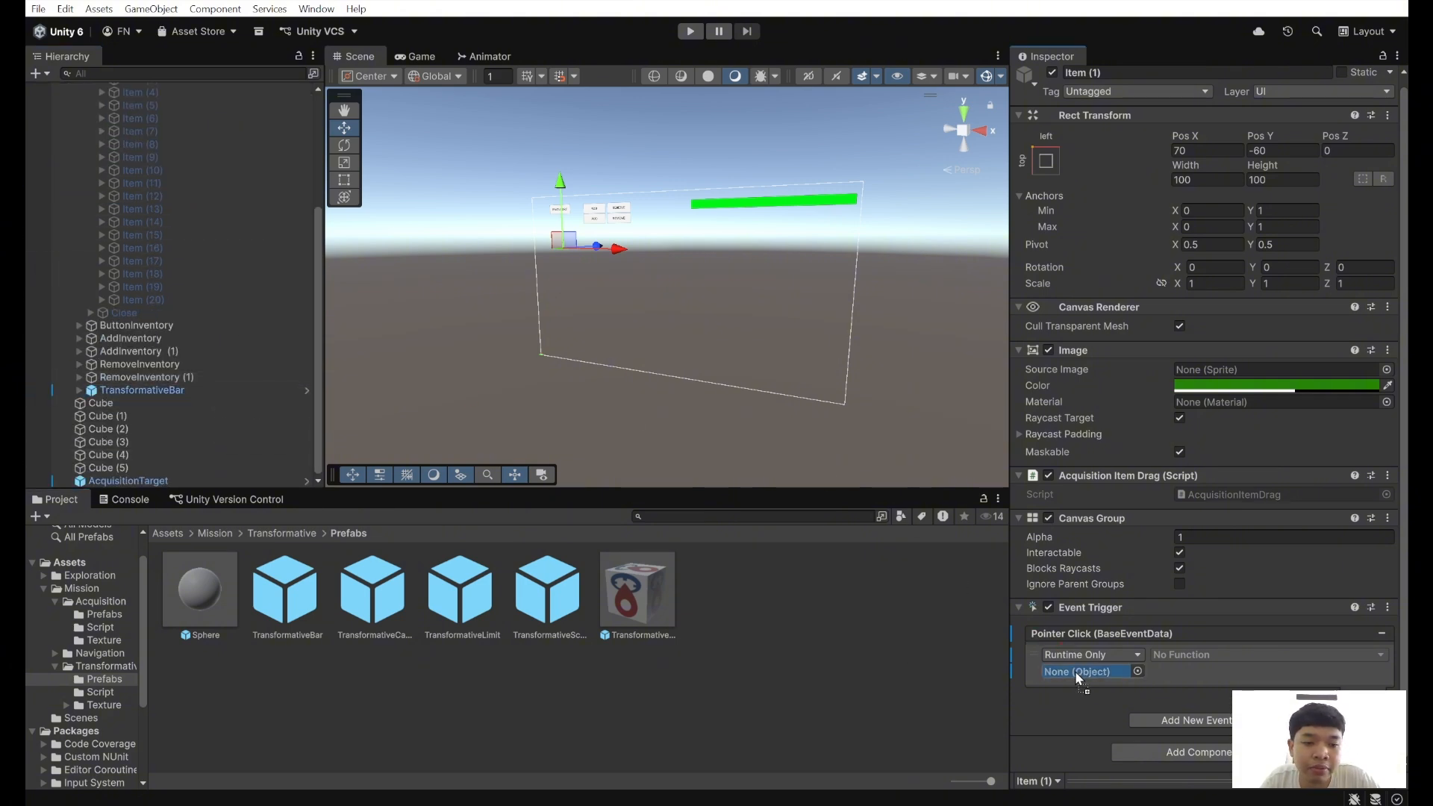
left_click(1175, 657)
mouse_move(1207, 757)
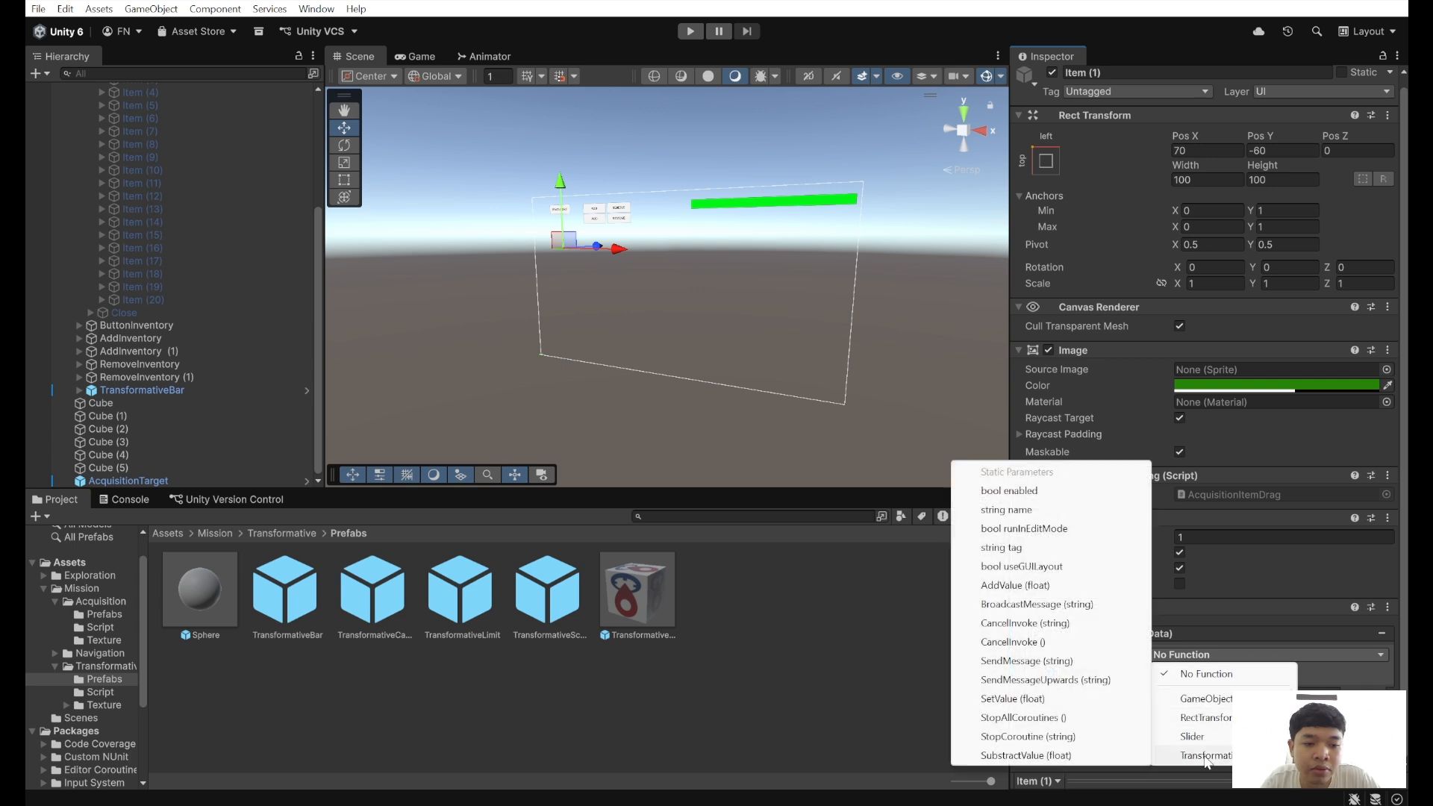
left_click(1017, 586)
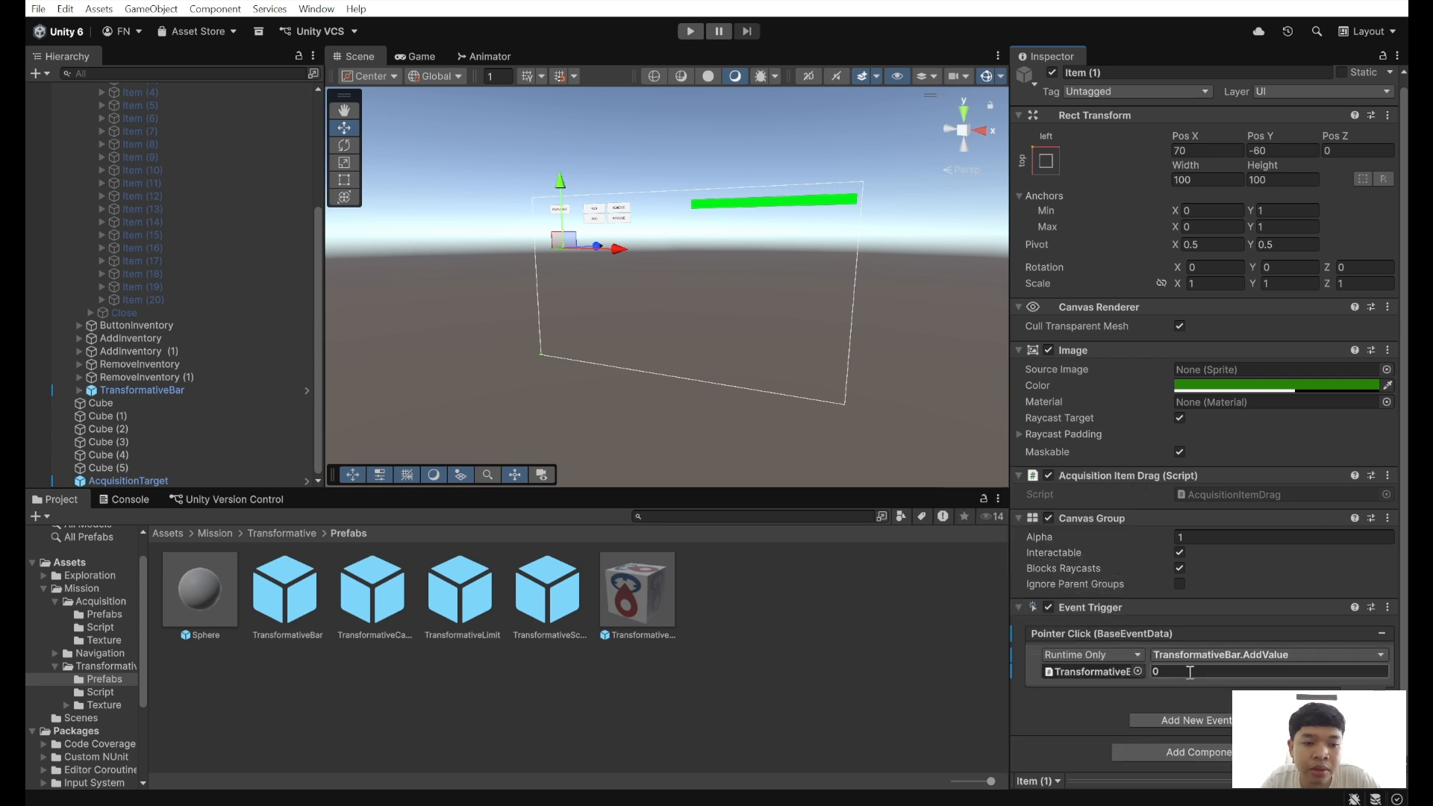
type("20")
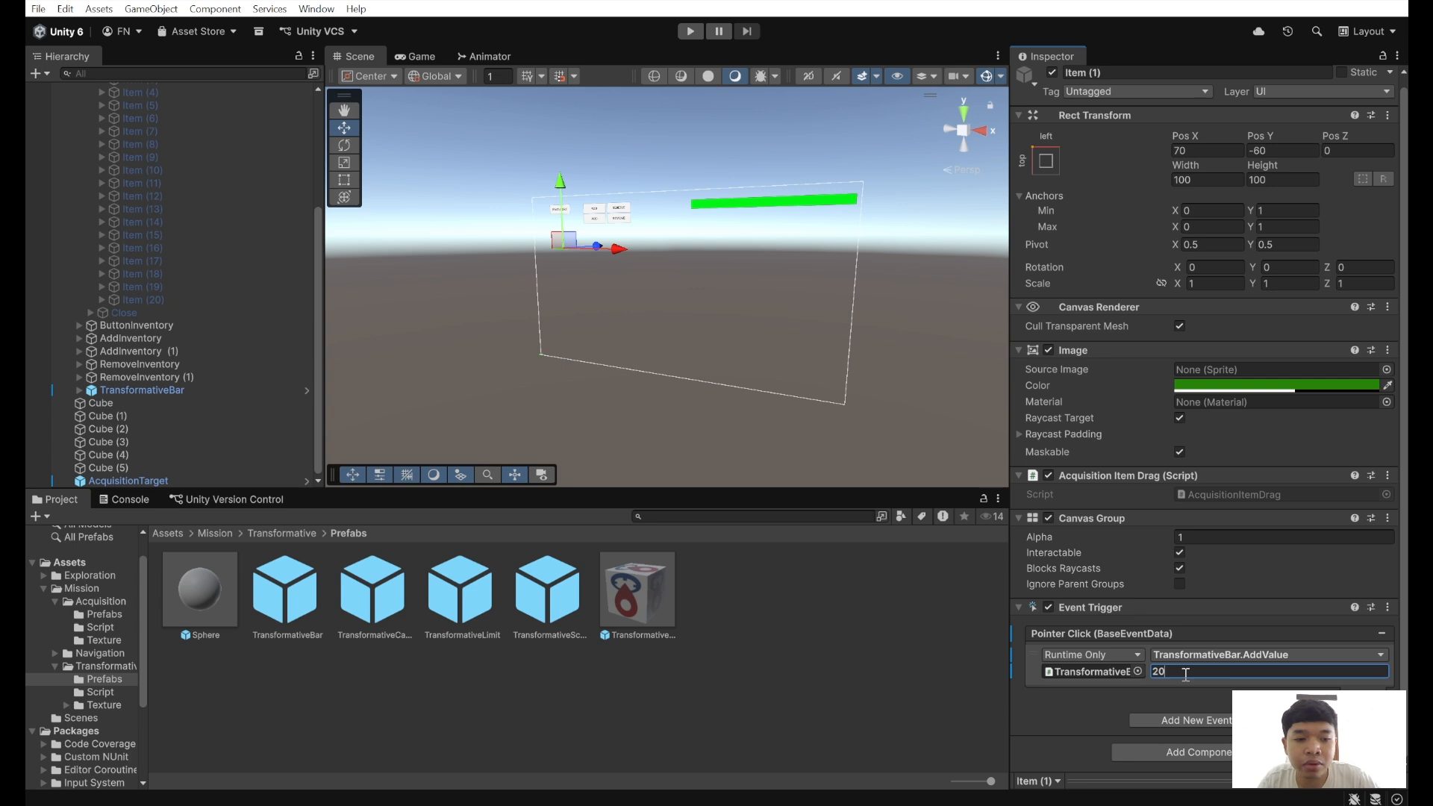
- Add a second Pointer Click action on Item (1) that calls AcquisitionInventory.RemoveItem with index 0
left_click(1353, 694)
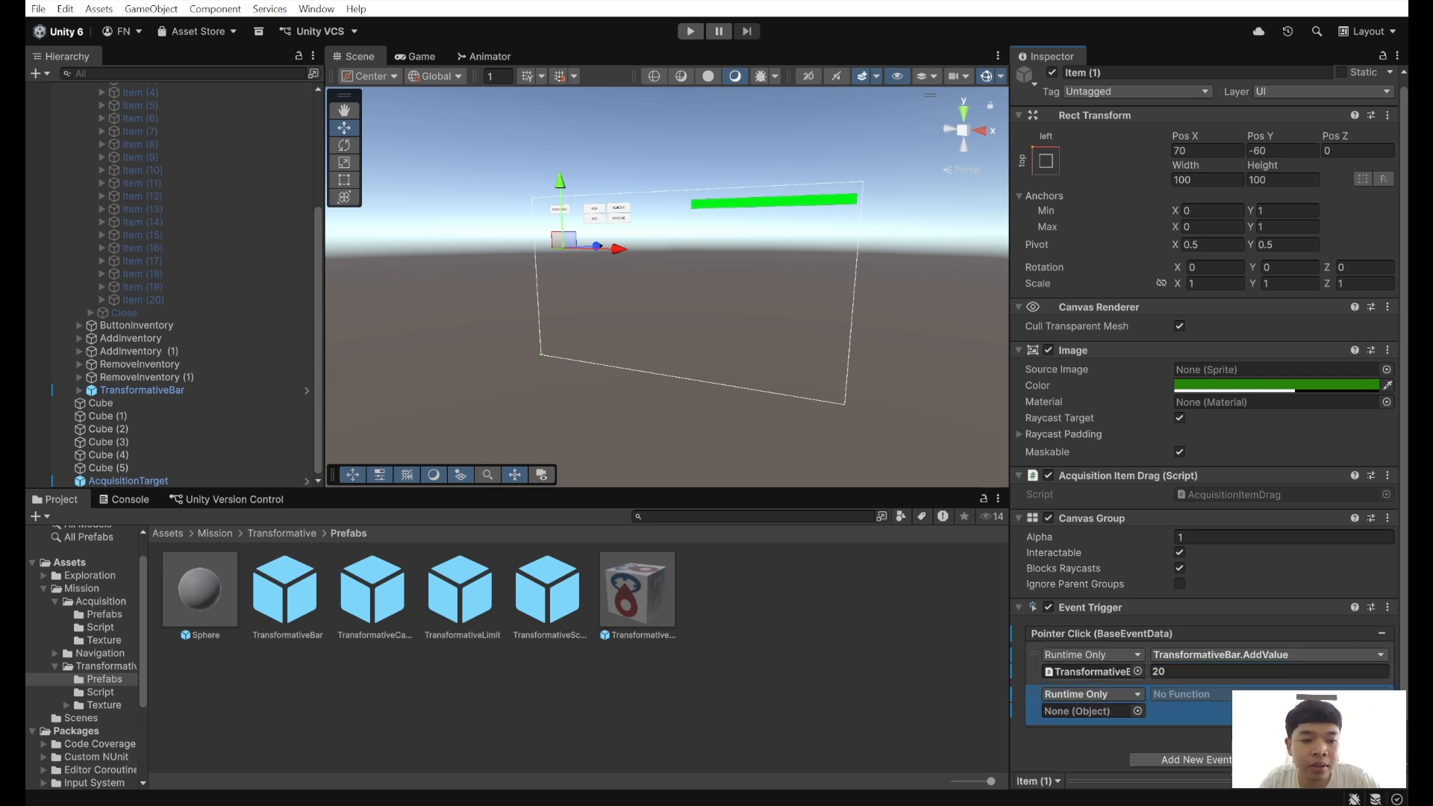
scroll(151, 316, "up", 5)
left_click_drag(172, 191, 1087, 715)
left_click(1163, 695)
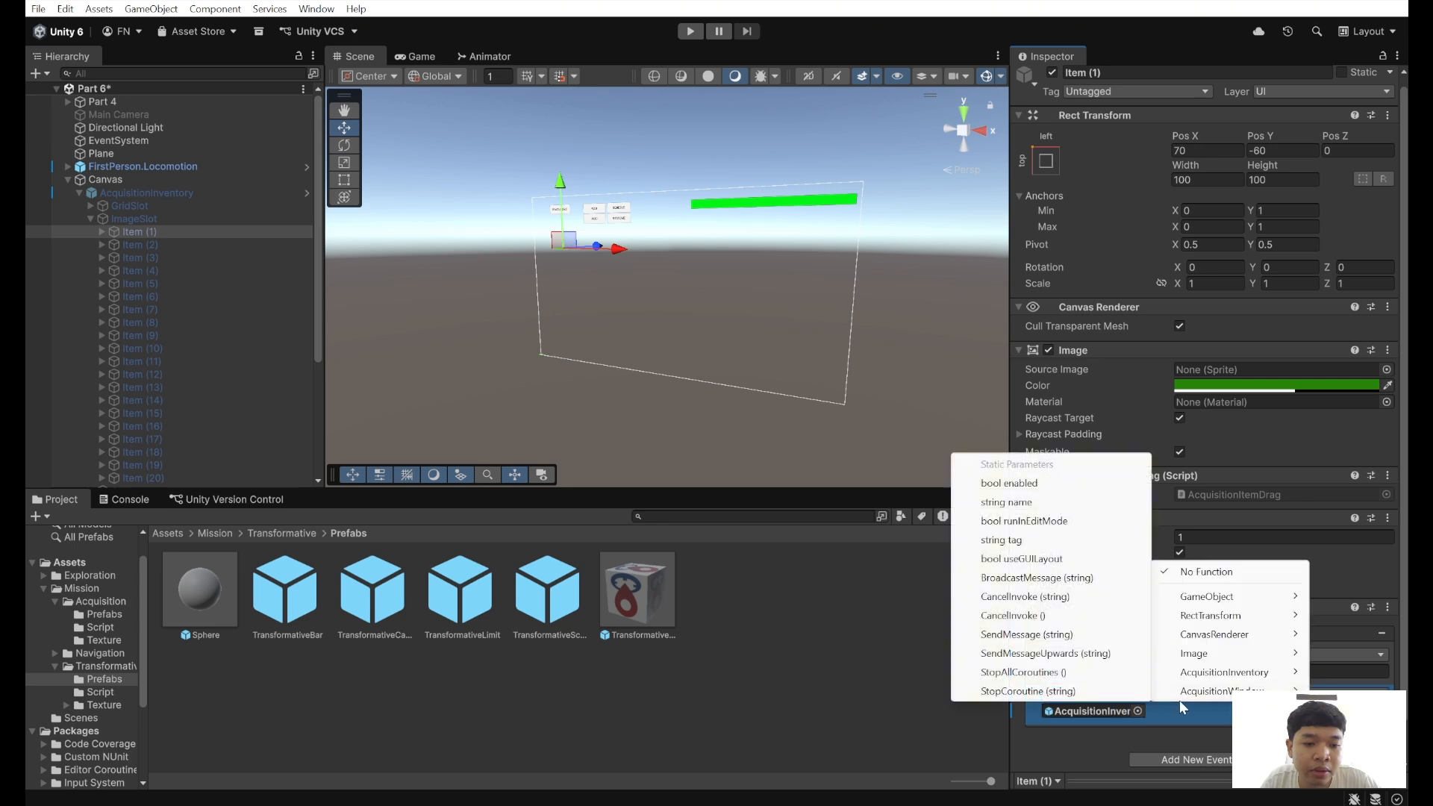
mouse_move(1197, 673)
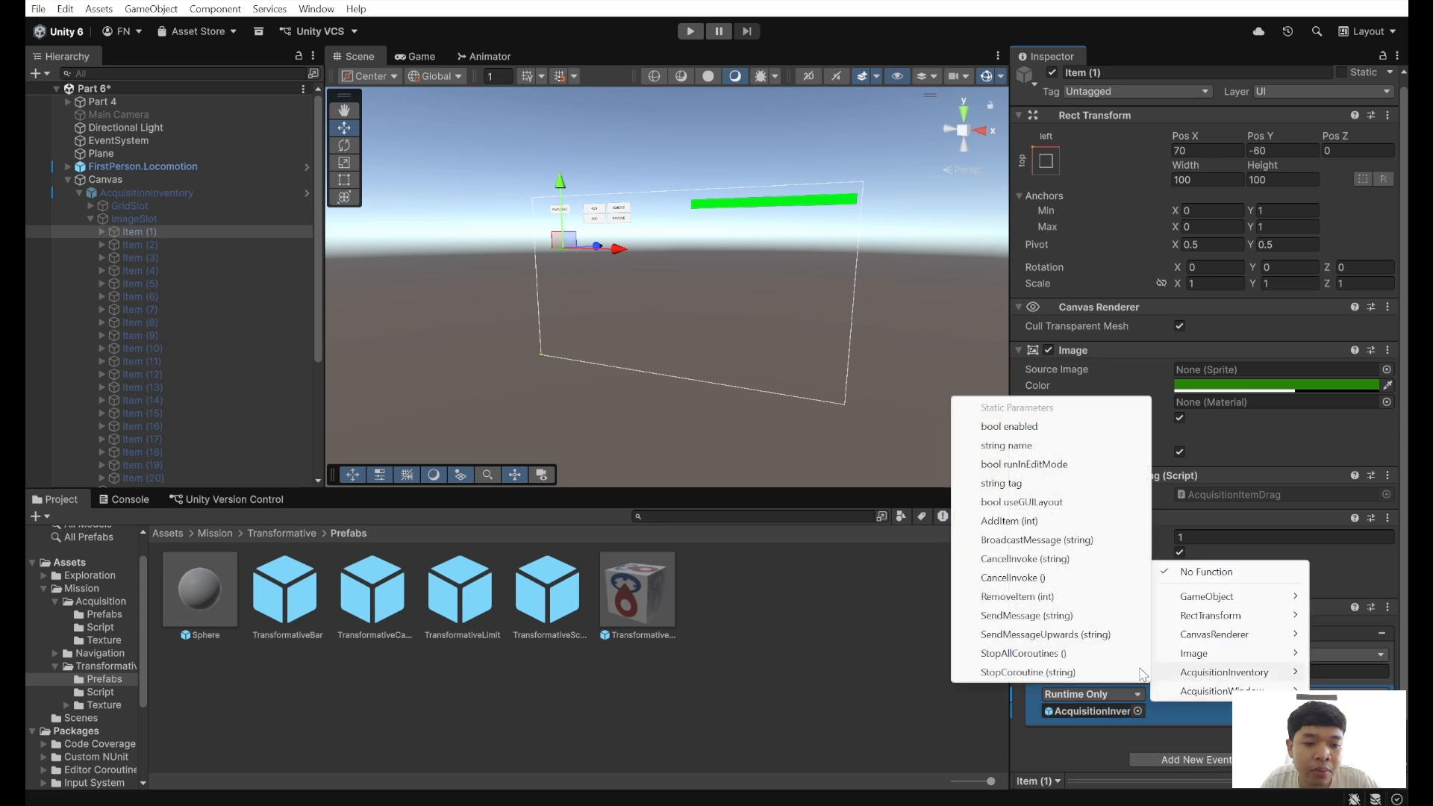
left_click(1050, 597)
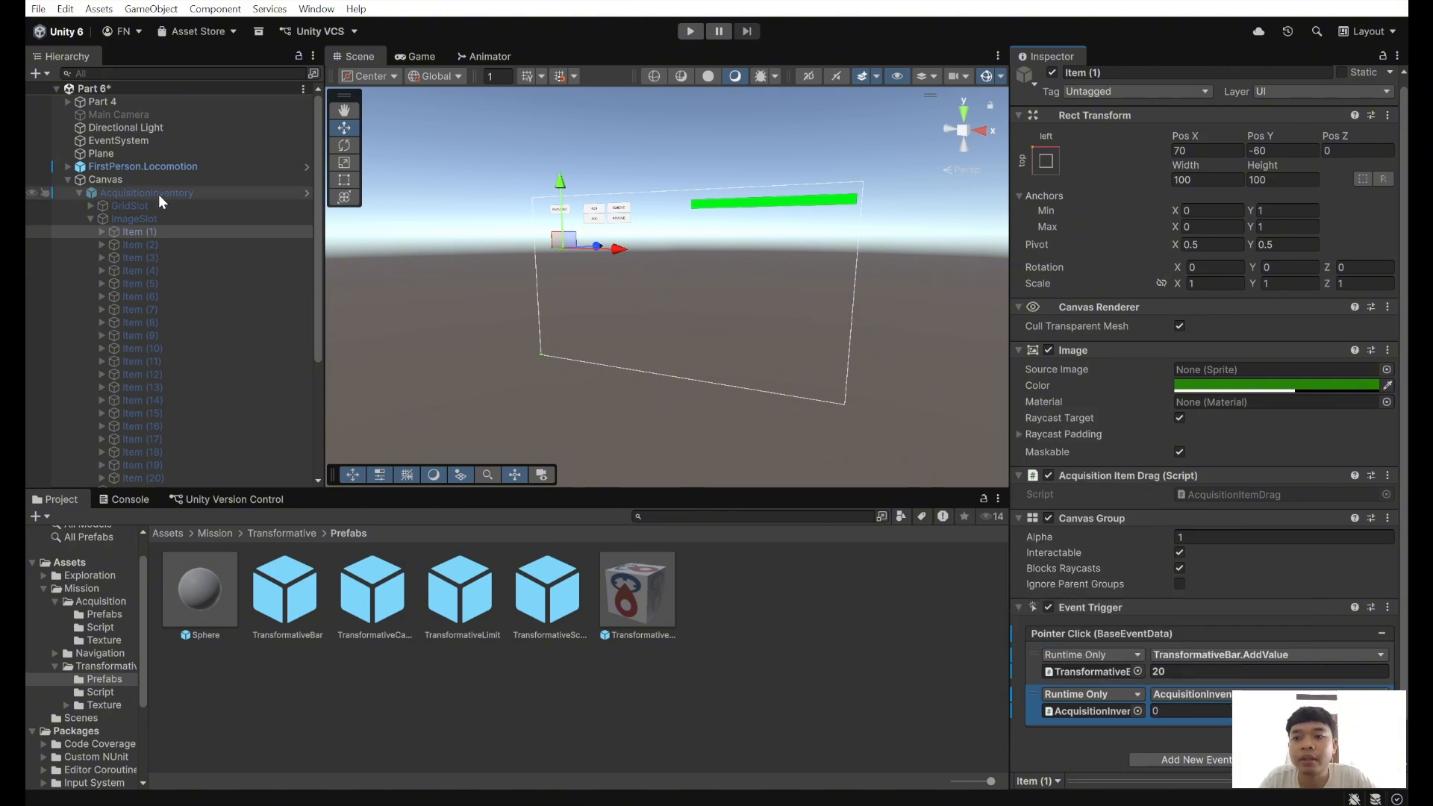
- Start Play mode and climb the red cube steps to the platform in front of the golden sphere
left_click(692, 31)
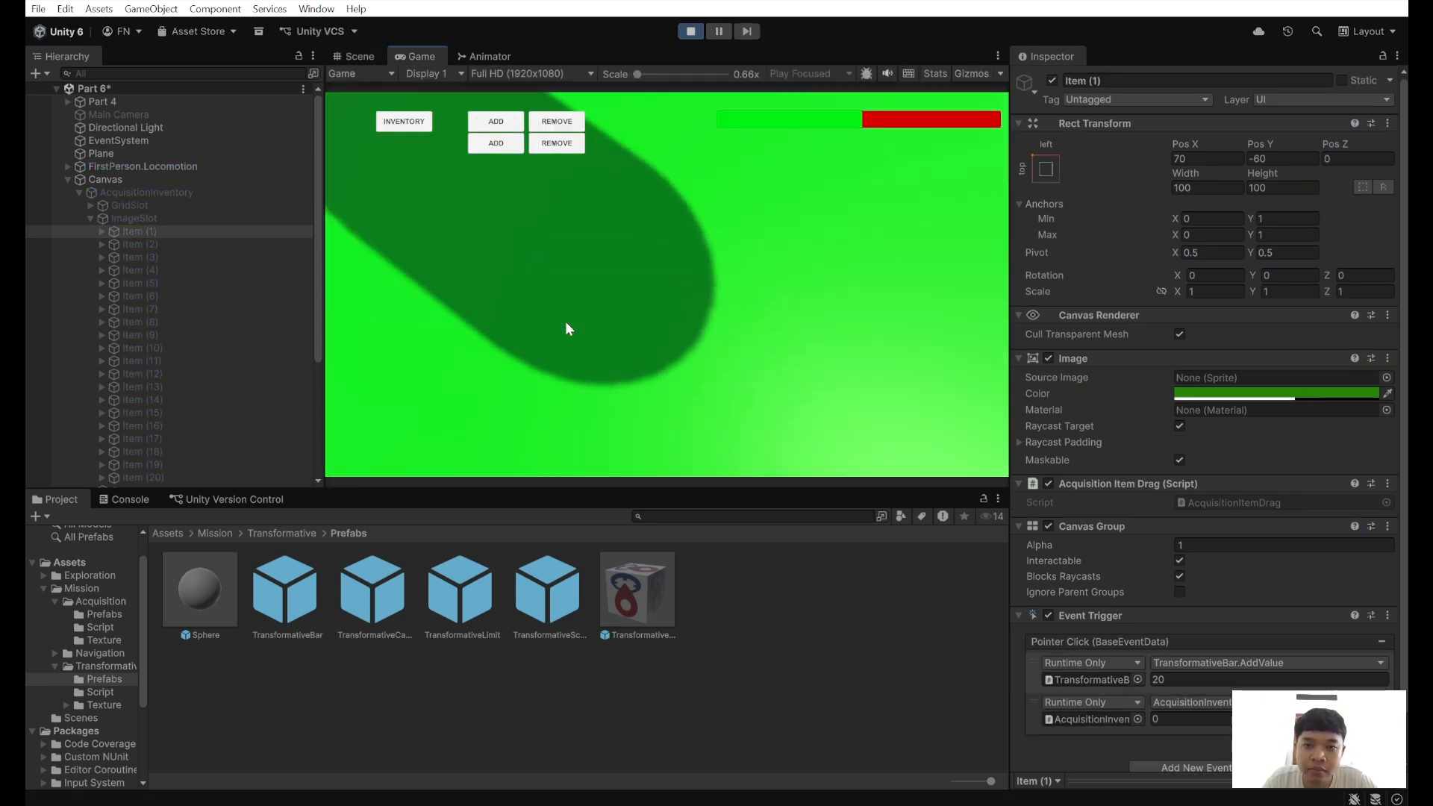
left_click(565, 329)
key("space")
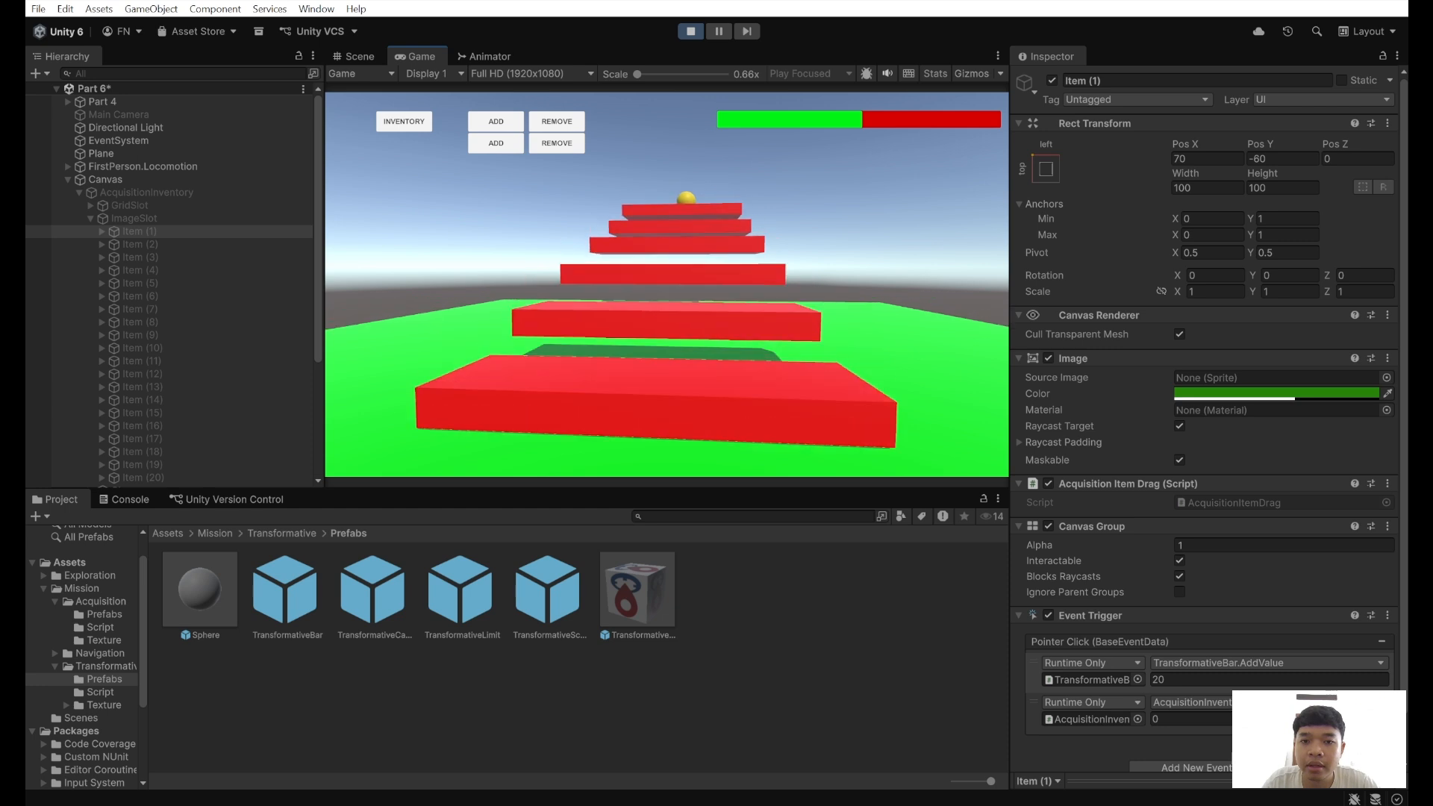
key("w")
key("space")
key("space")
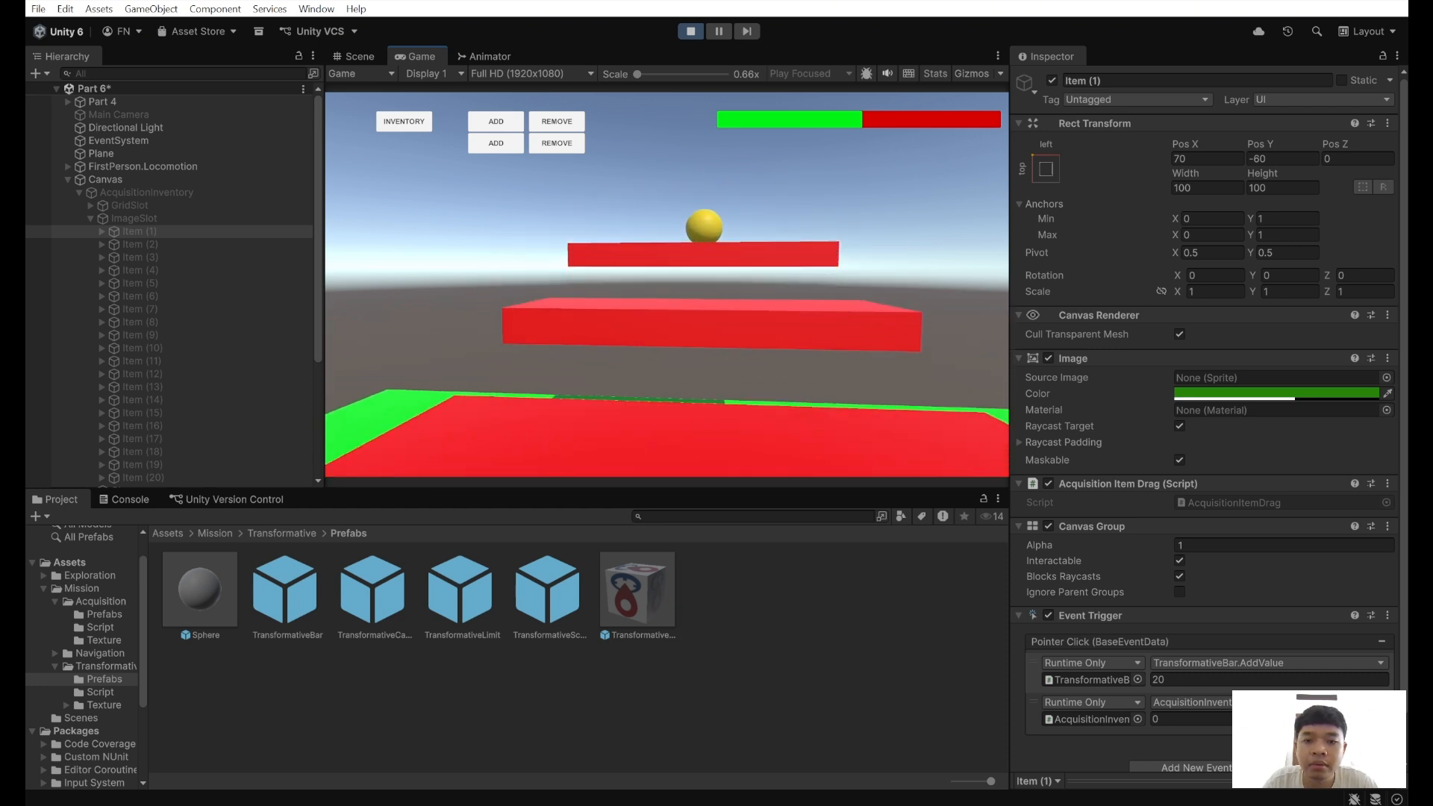
key("space")
key("w")
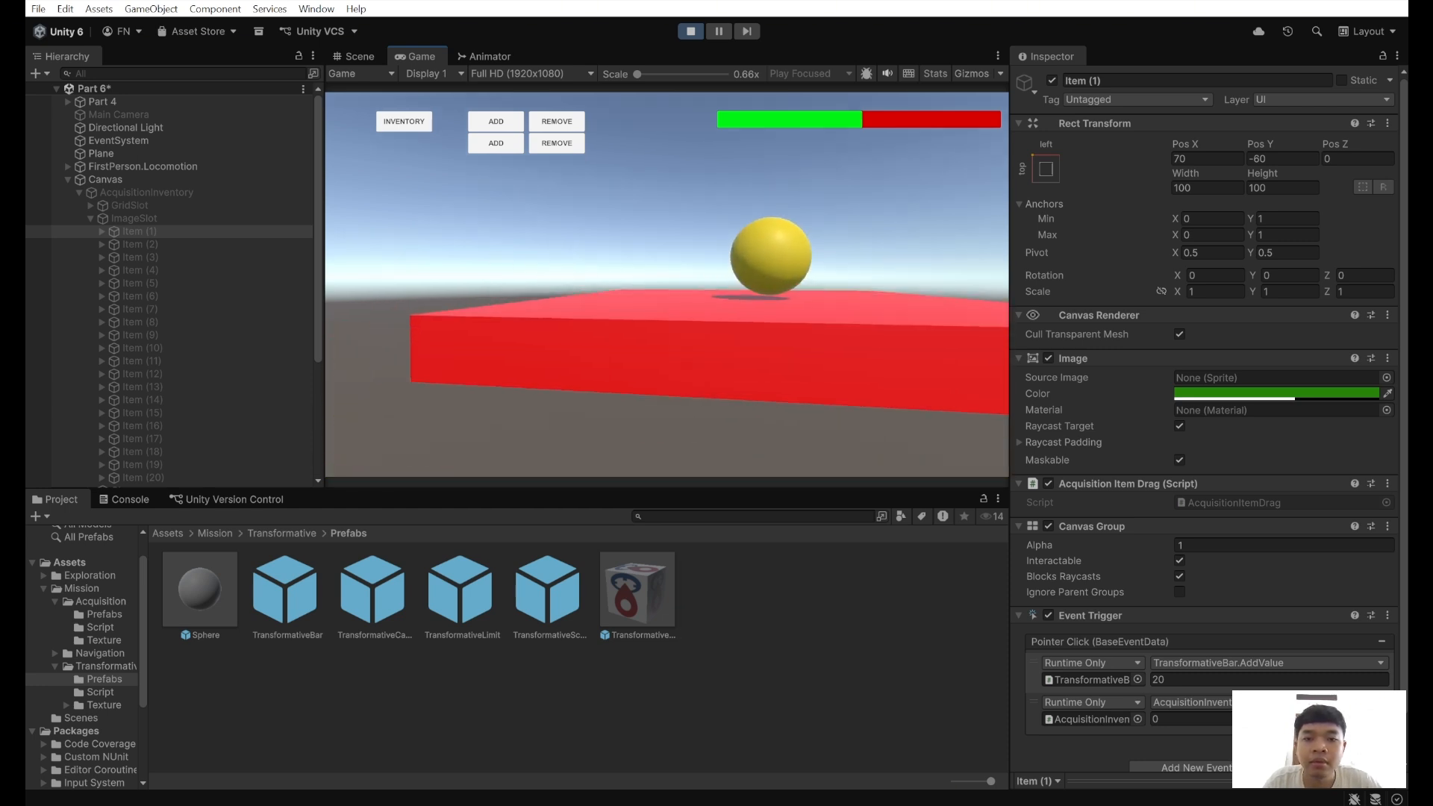
- Open the in-game inventory, collect the golden sphere, use the green item in the first slot, and stop Play mode
left_click(398, 125)
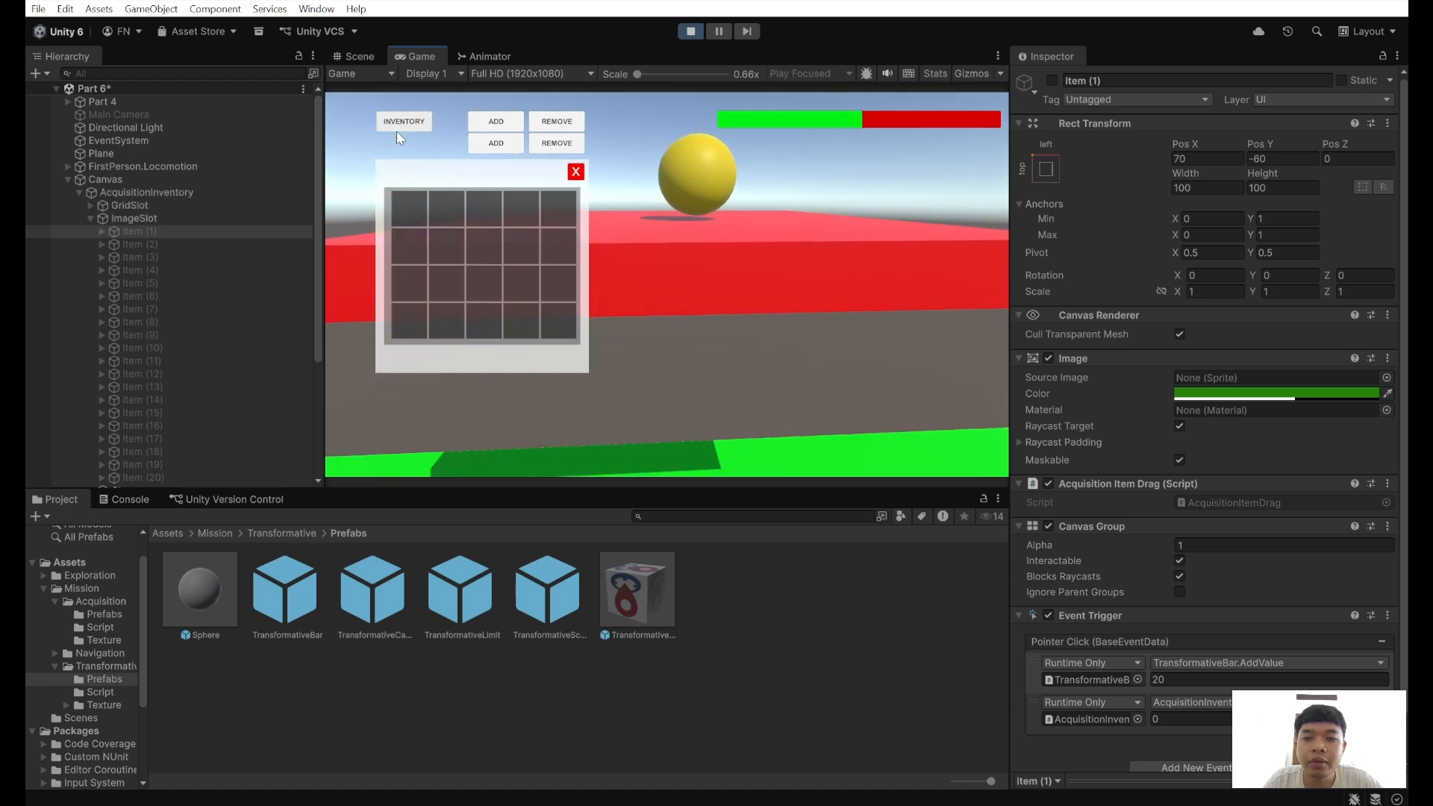
key("w")
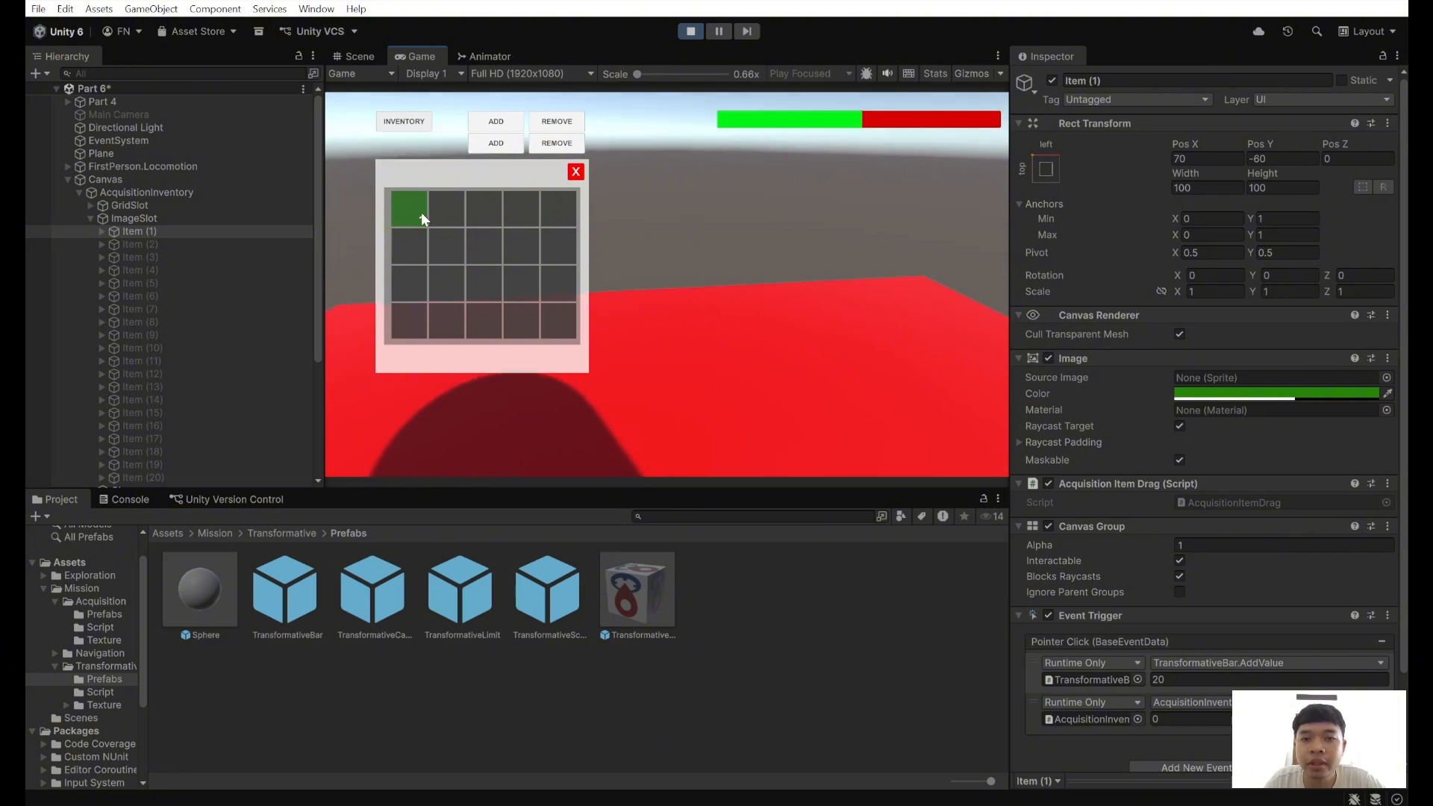
left_click(414, 215)
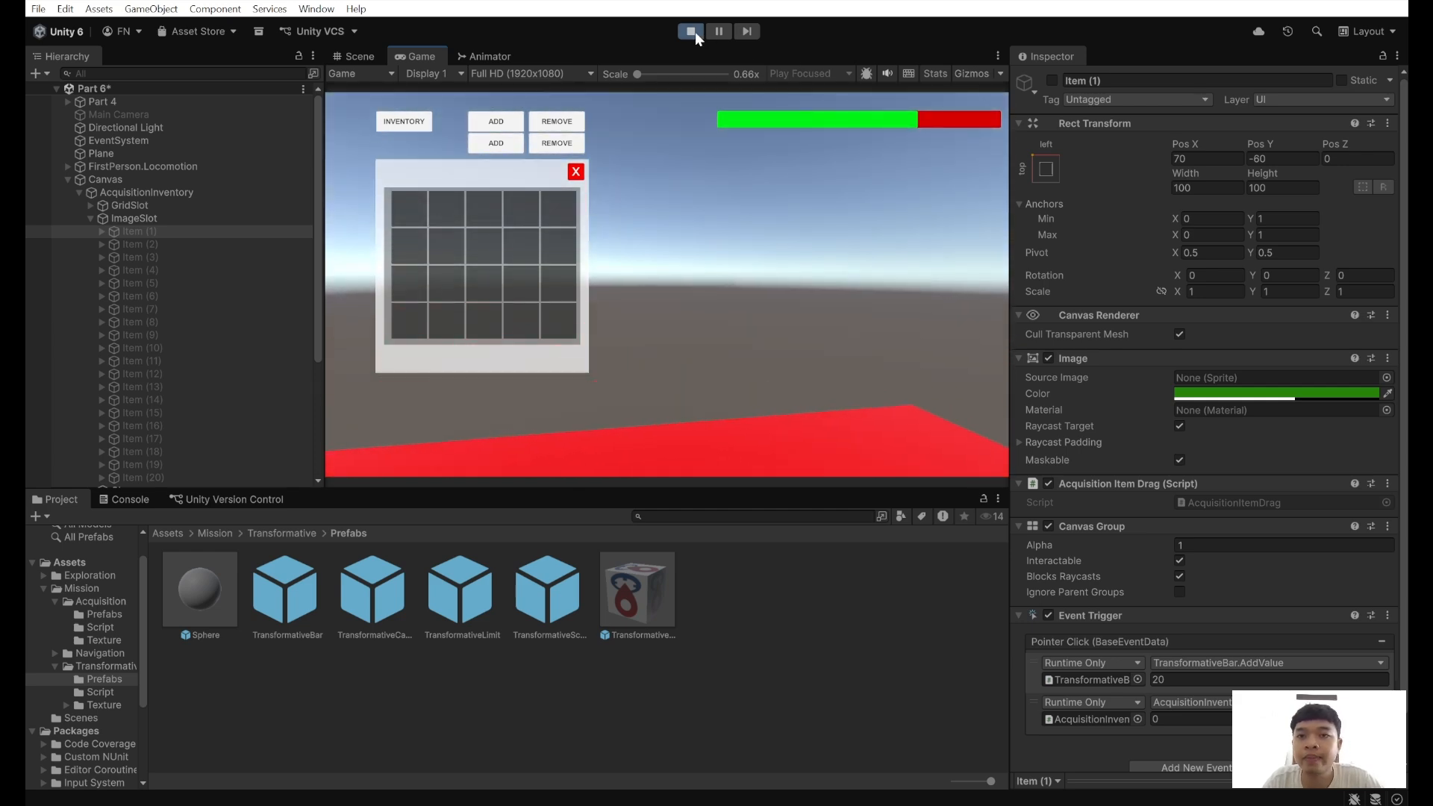
left_click(691, 31)
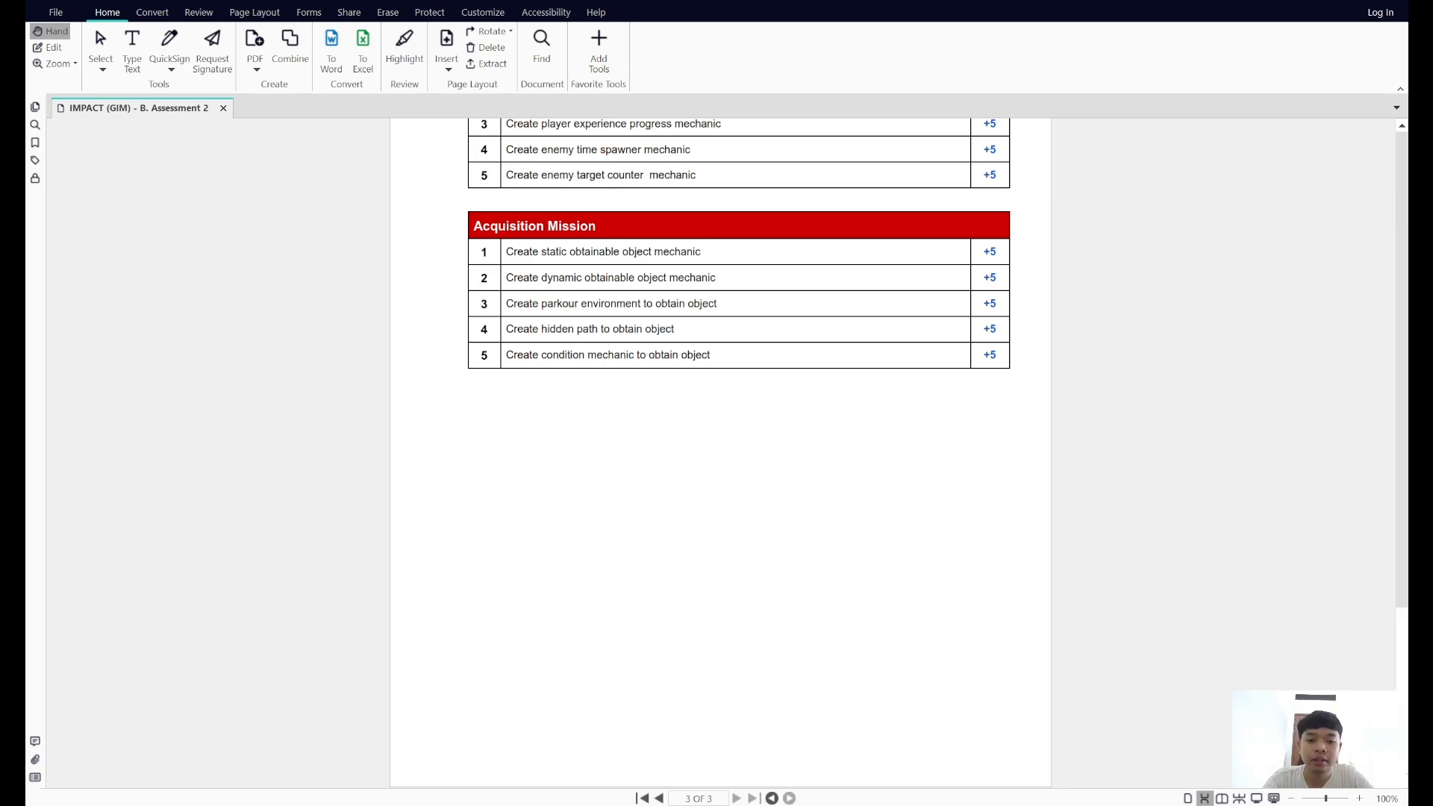
- Switch back to Unity, then deactivate the TransformativeBar and activate the AcquisitionInventory object
left_click(1054, 735)
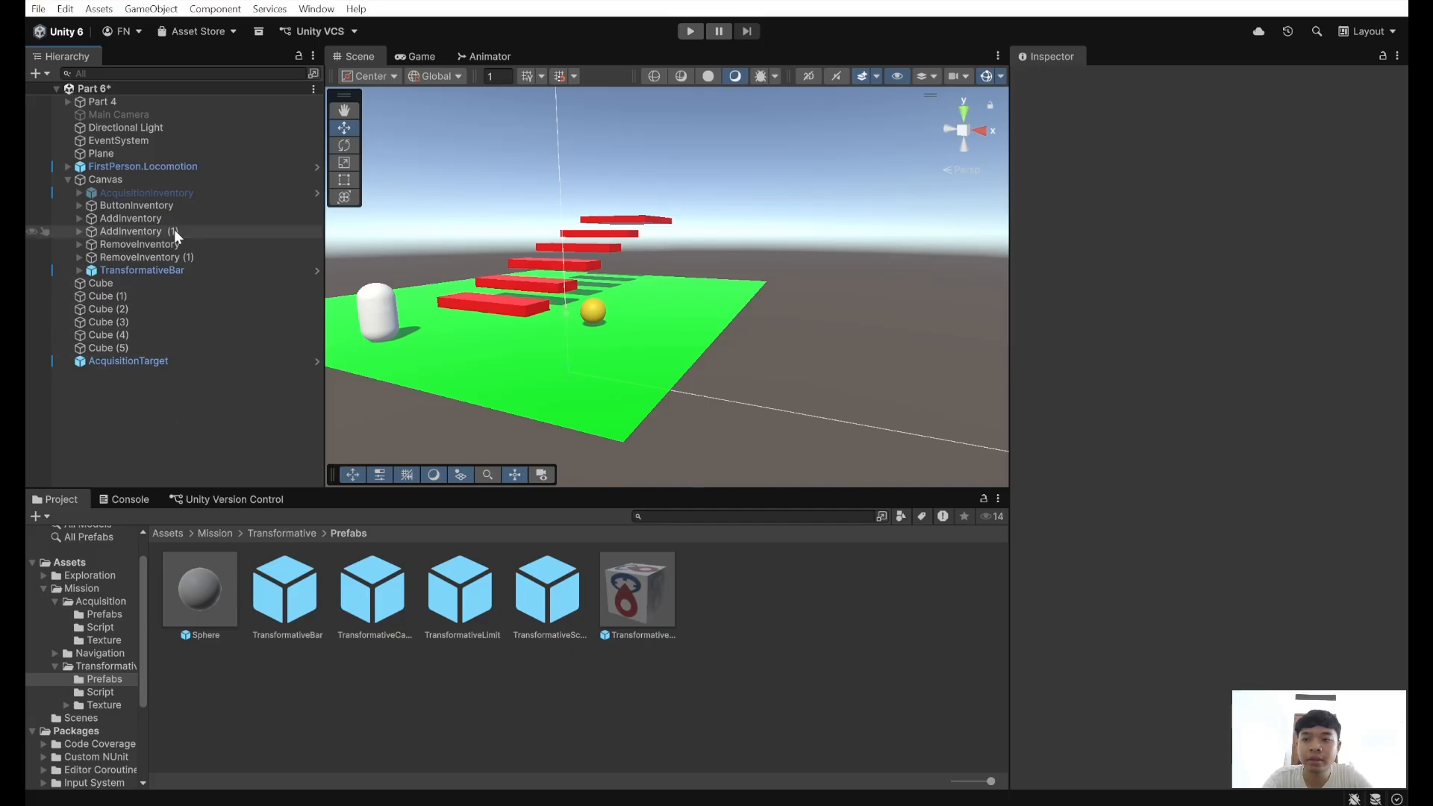
left_click(226, 270)
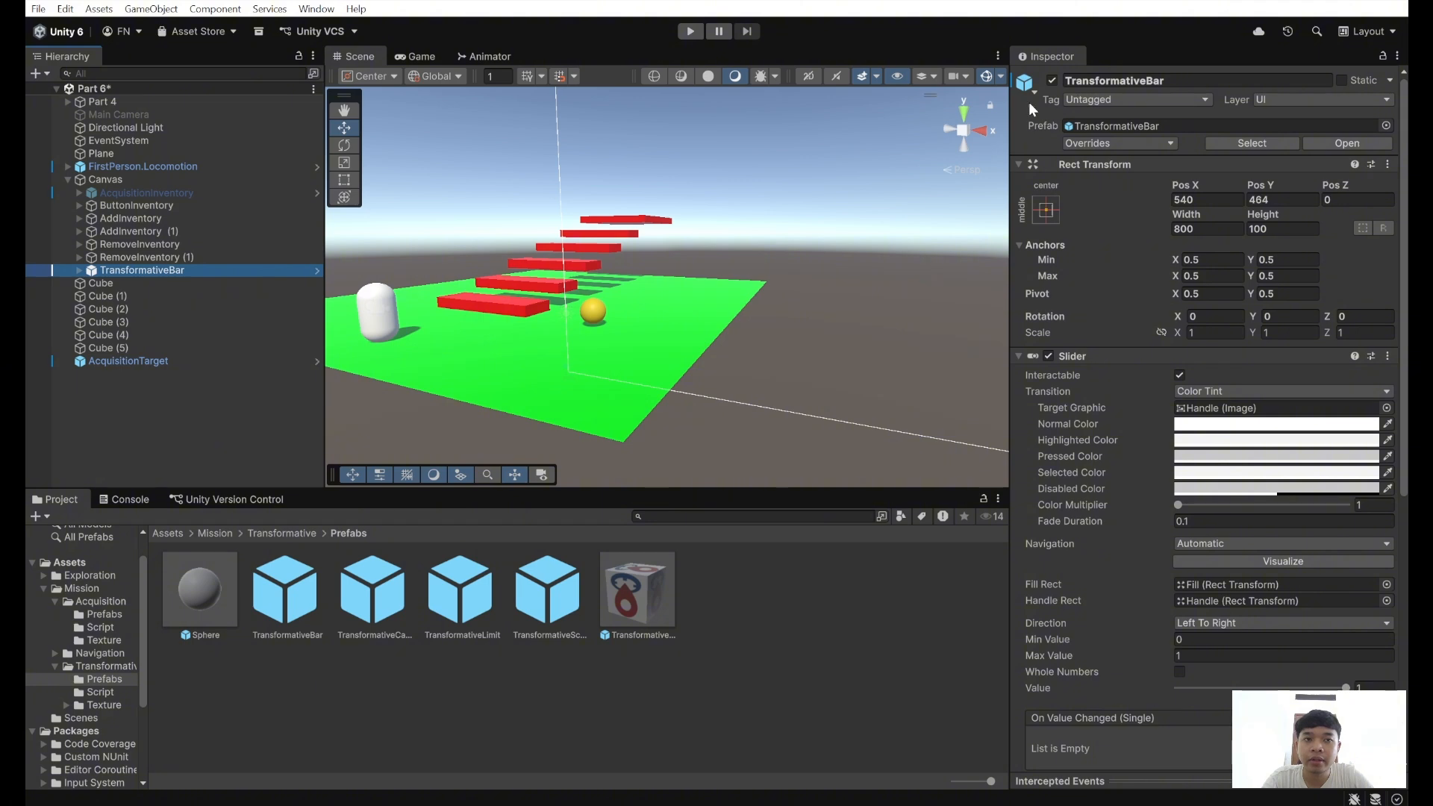
left_click(1053, 80)
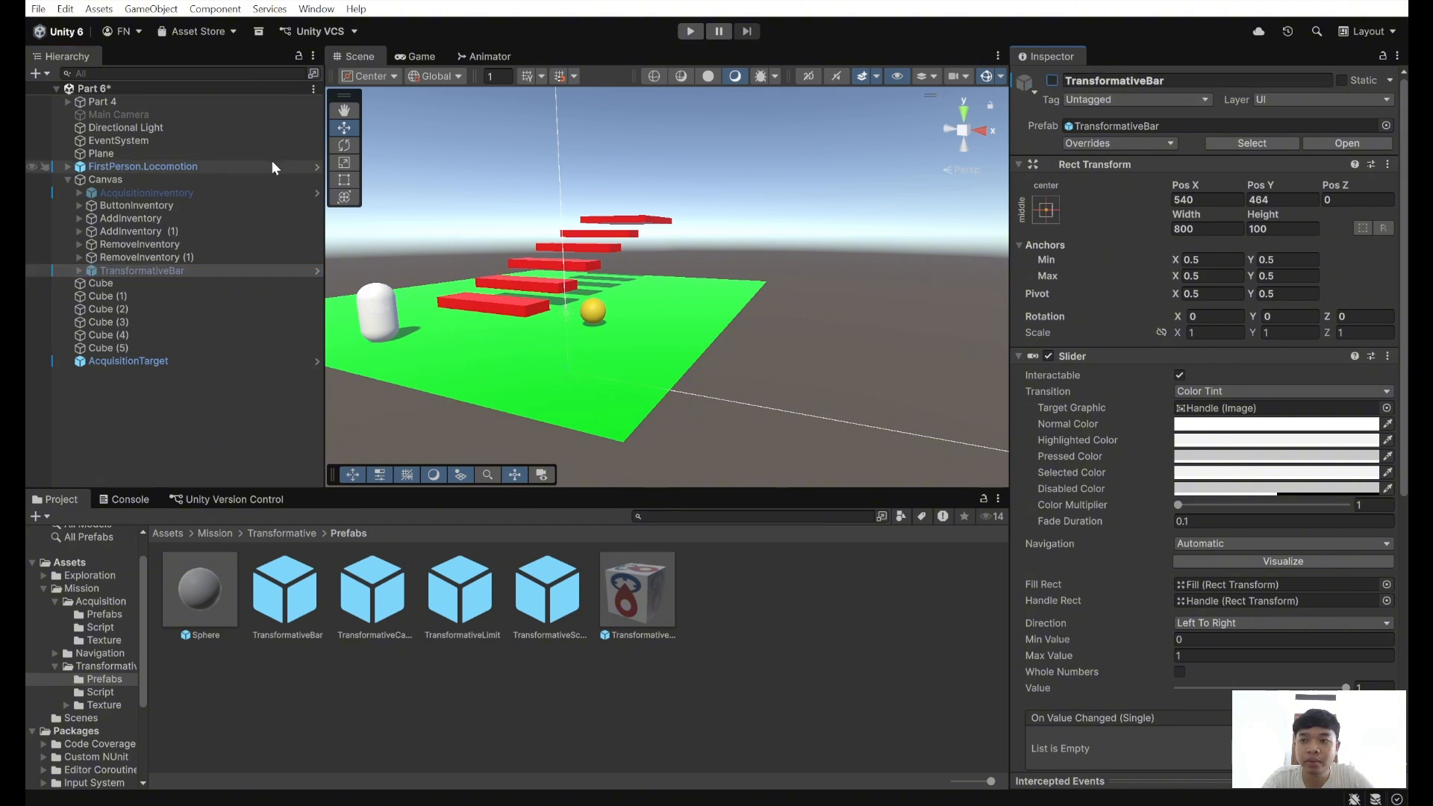
left_click(271, 193)
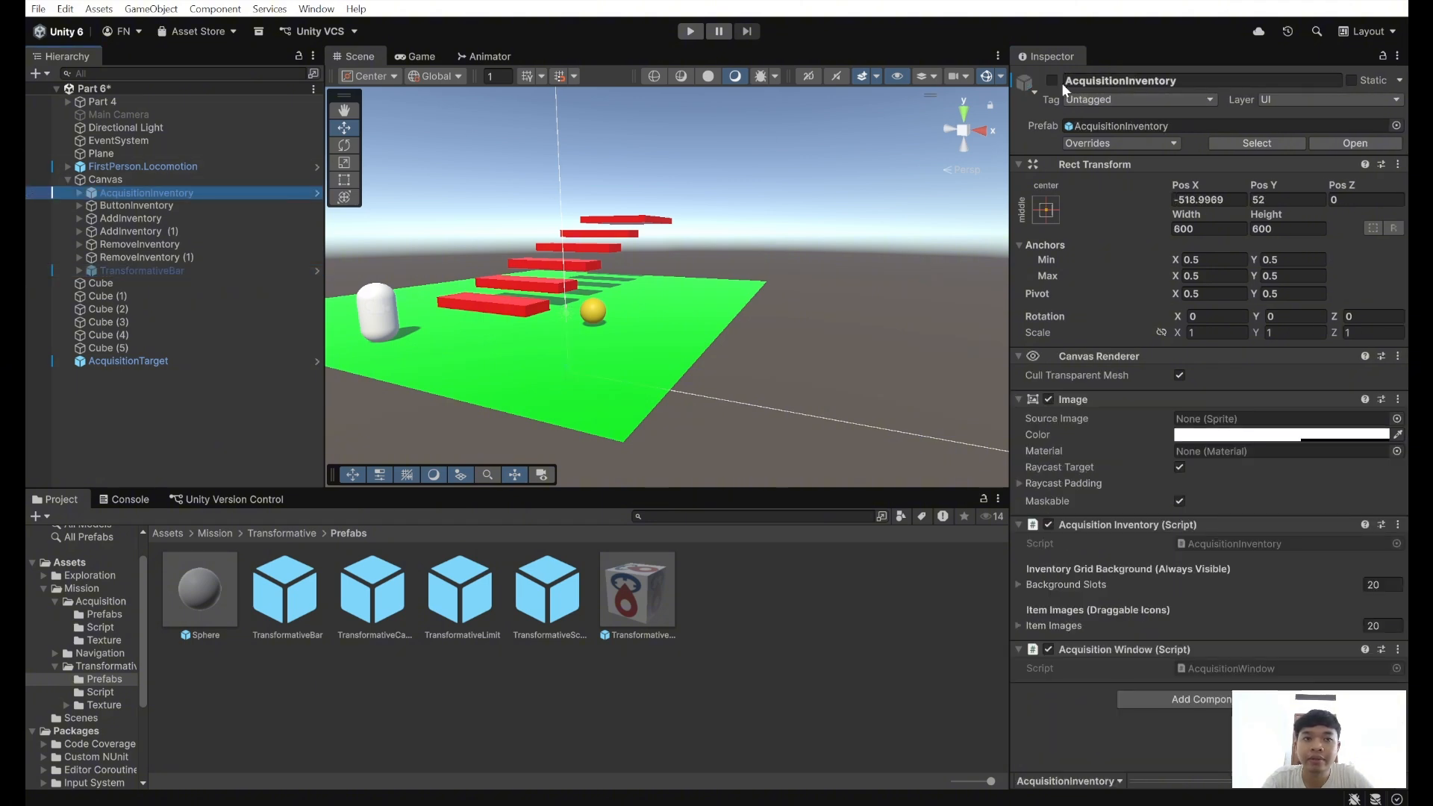
left_click(1052, 80)
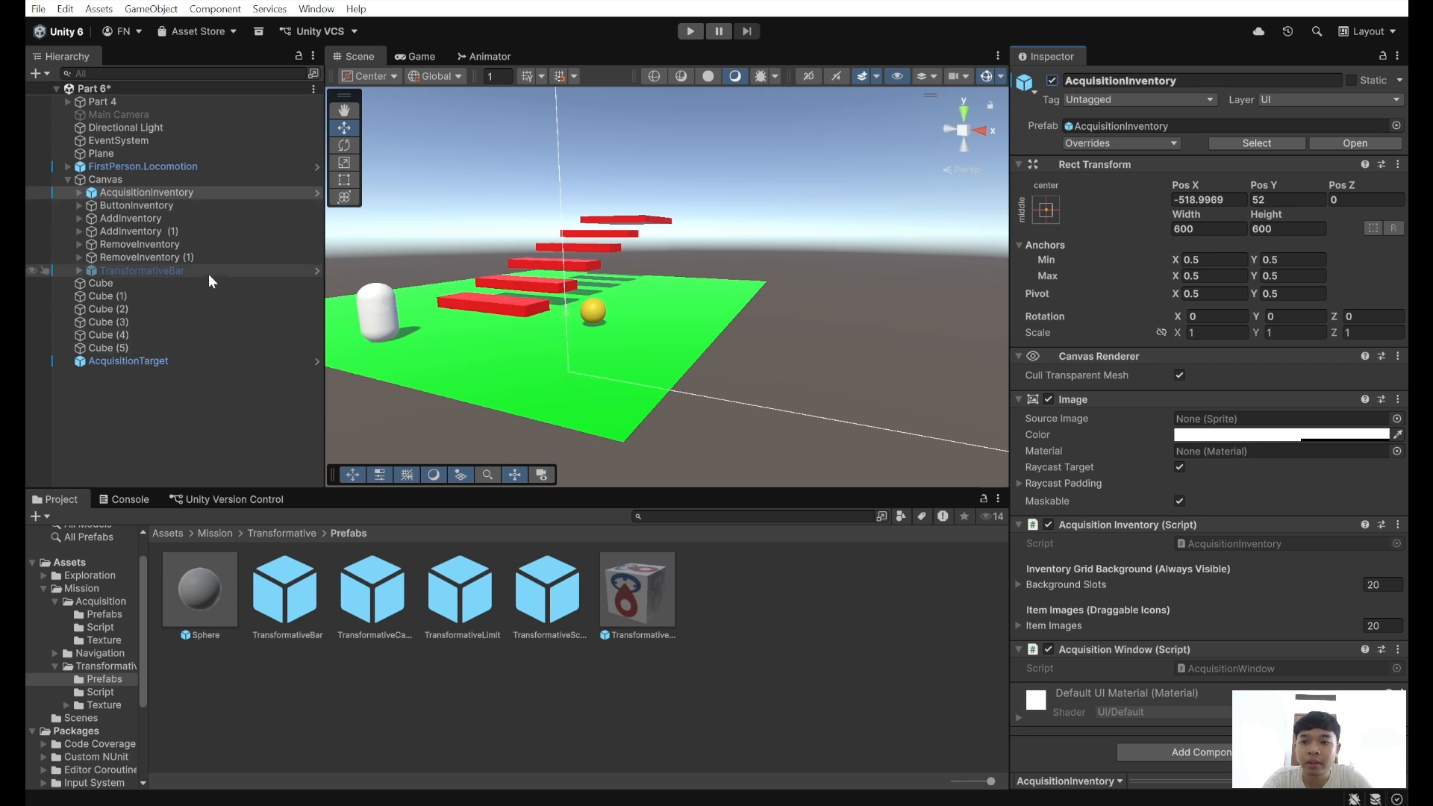
- Make the AcquisitionTarget's On Trigger Enter event call GameObject.SetActive on the AcquisitionTarget itself with the value off
left_click(209, 369)
left_click(209, 364)
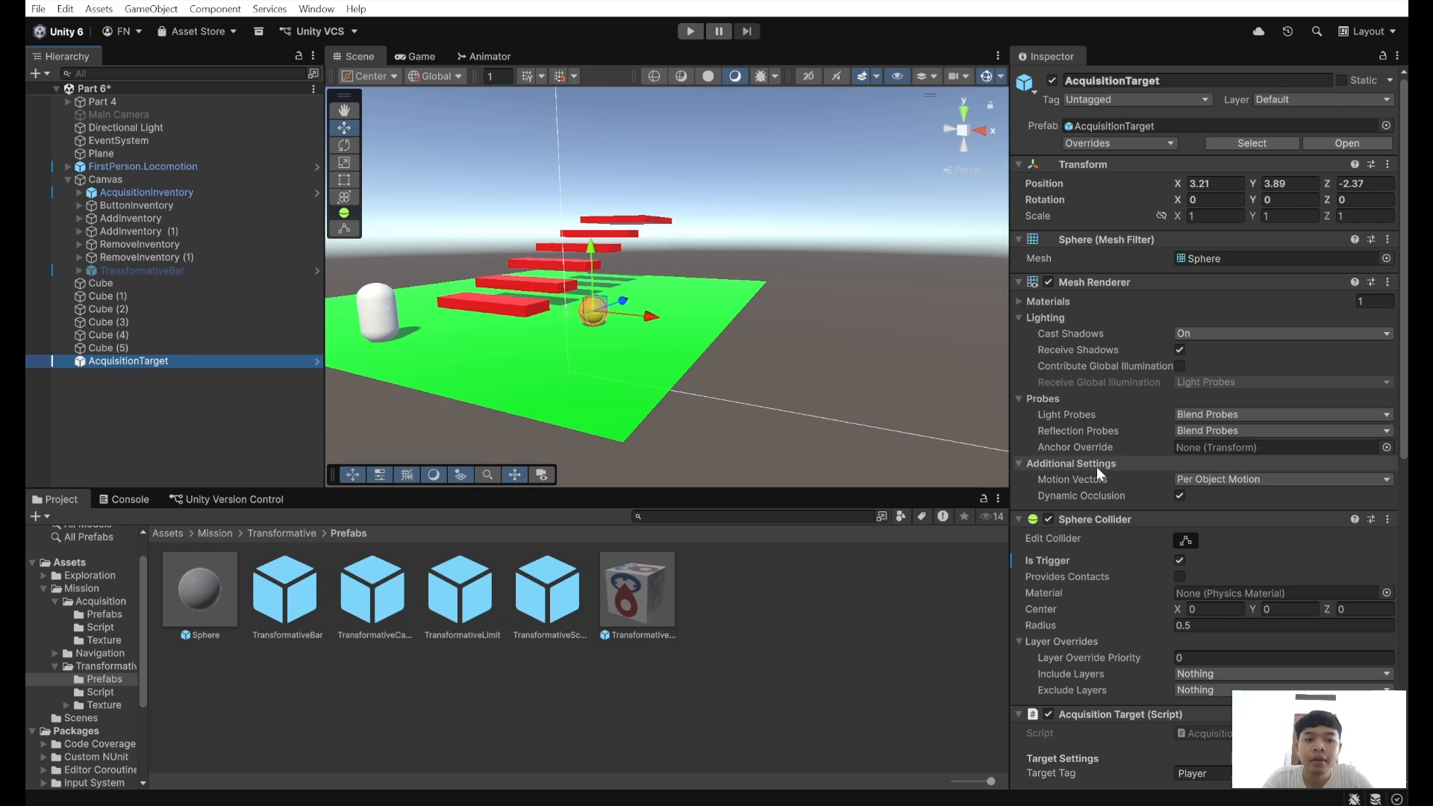
scroll(1095, 467, "down", 3)
scroll(1182, 405, "down", 10)
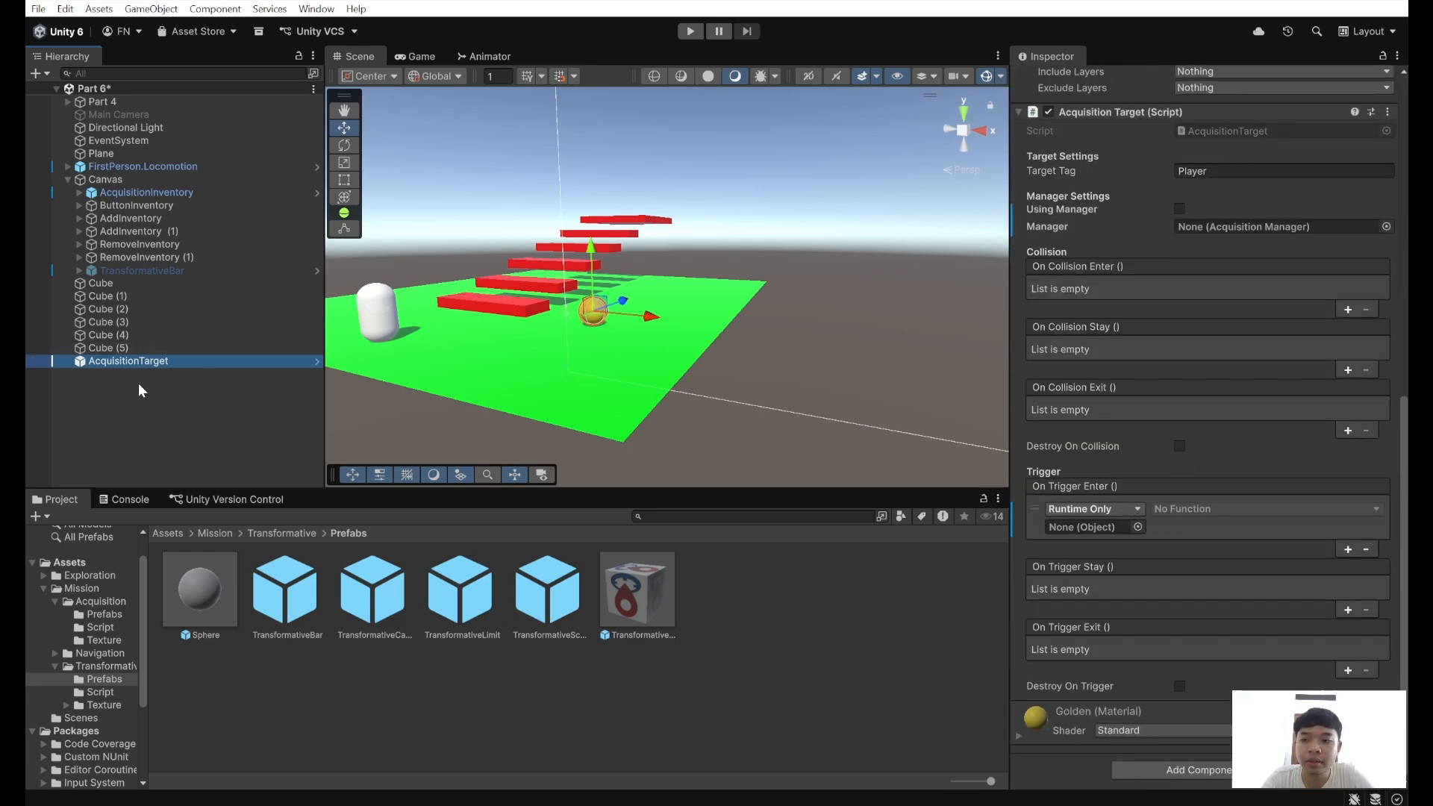
left_click_drag(142, 362, 1101, 529)
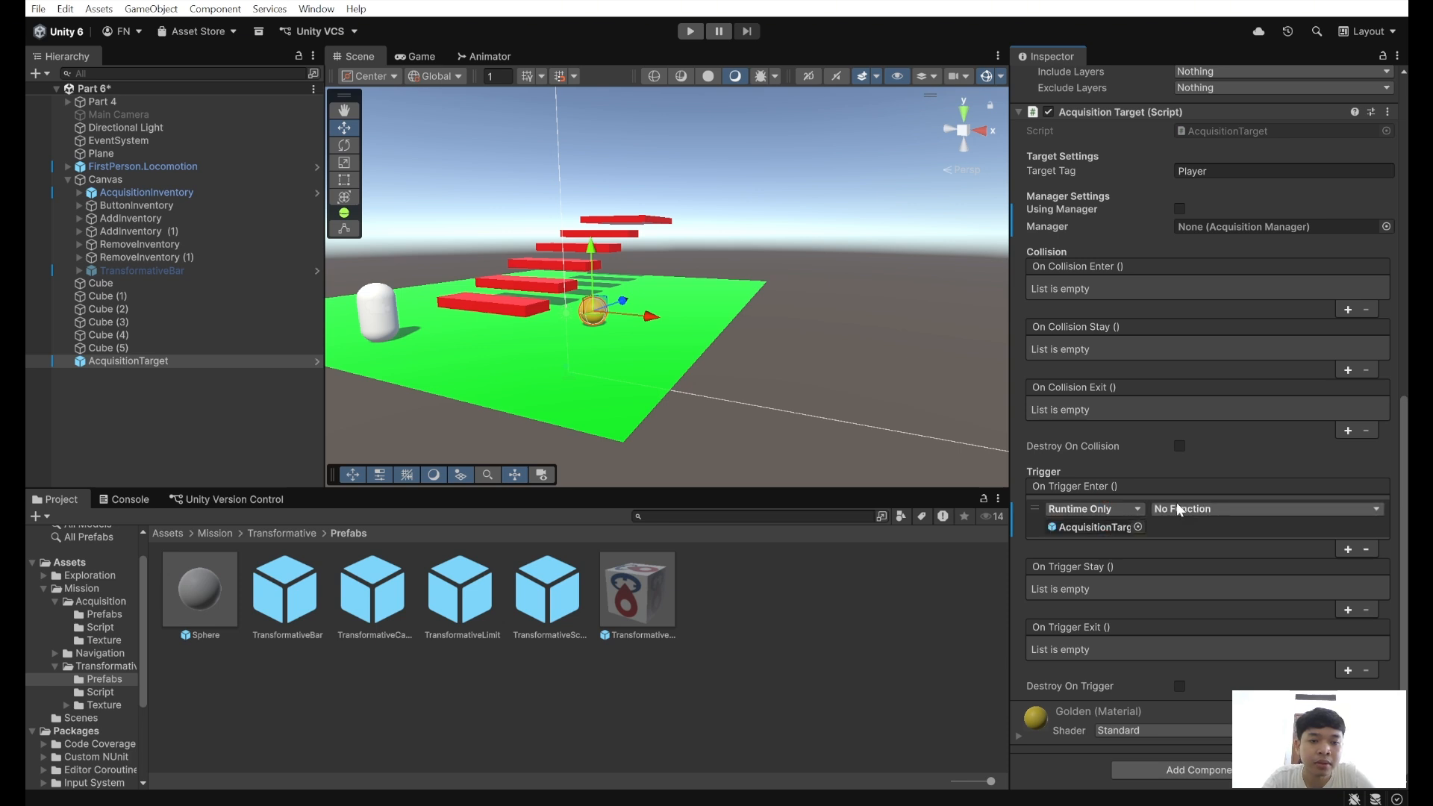
left_click(1176, 508)
mouse_move(1176, 556)
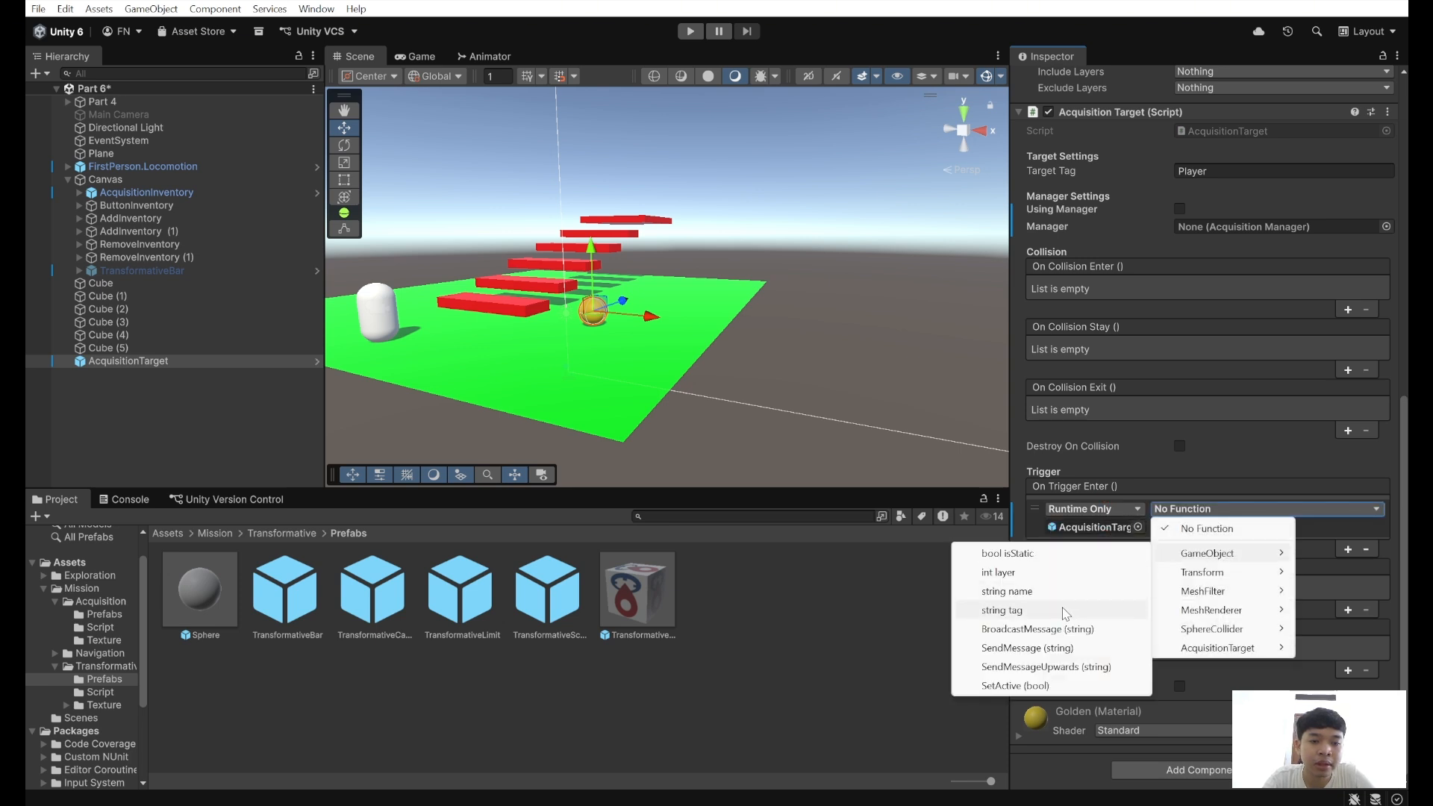
left_click(1033, 686)
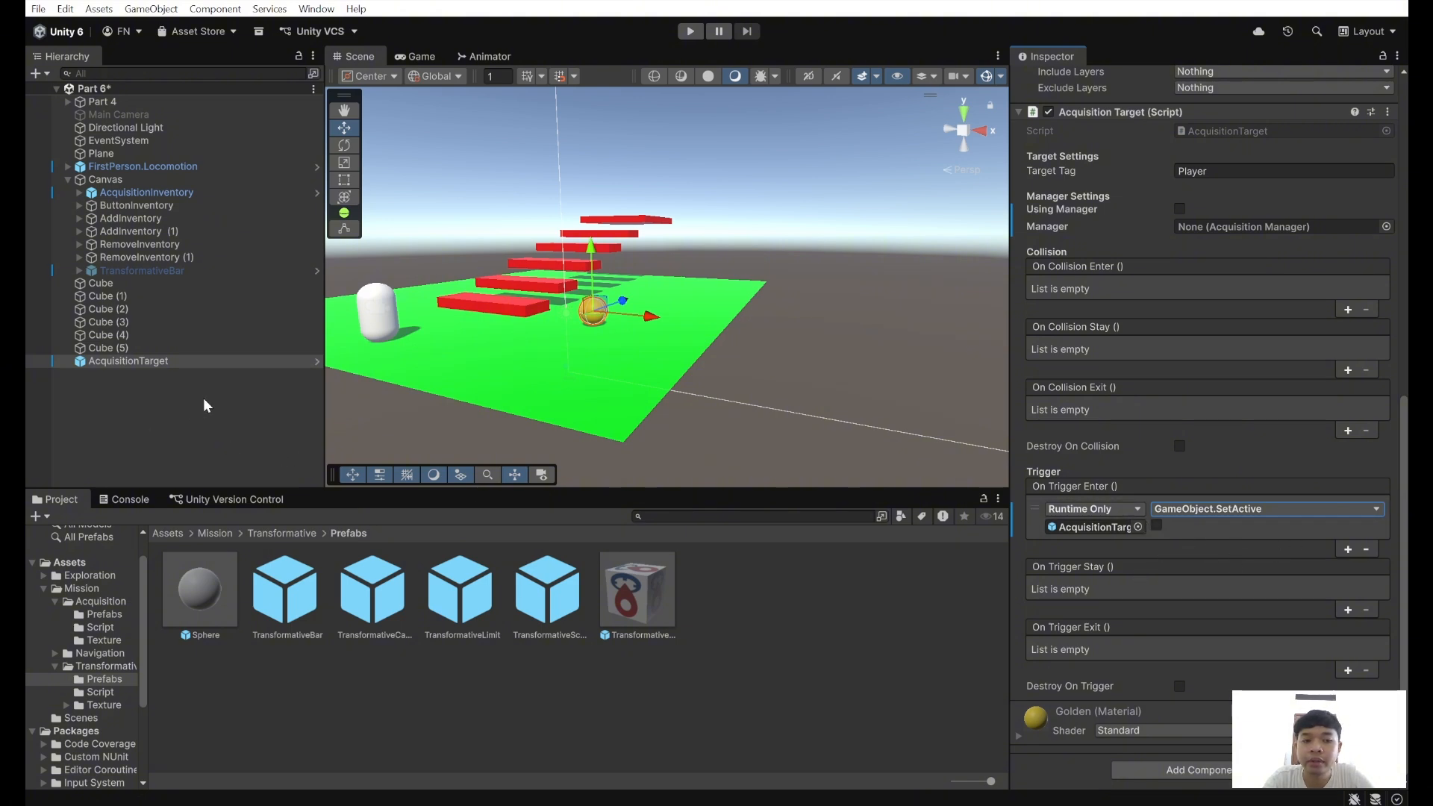
- Duplicate the AcquisitionTarget sphere twice
left_click(180, 383)
left_click(197, 363)
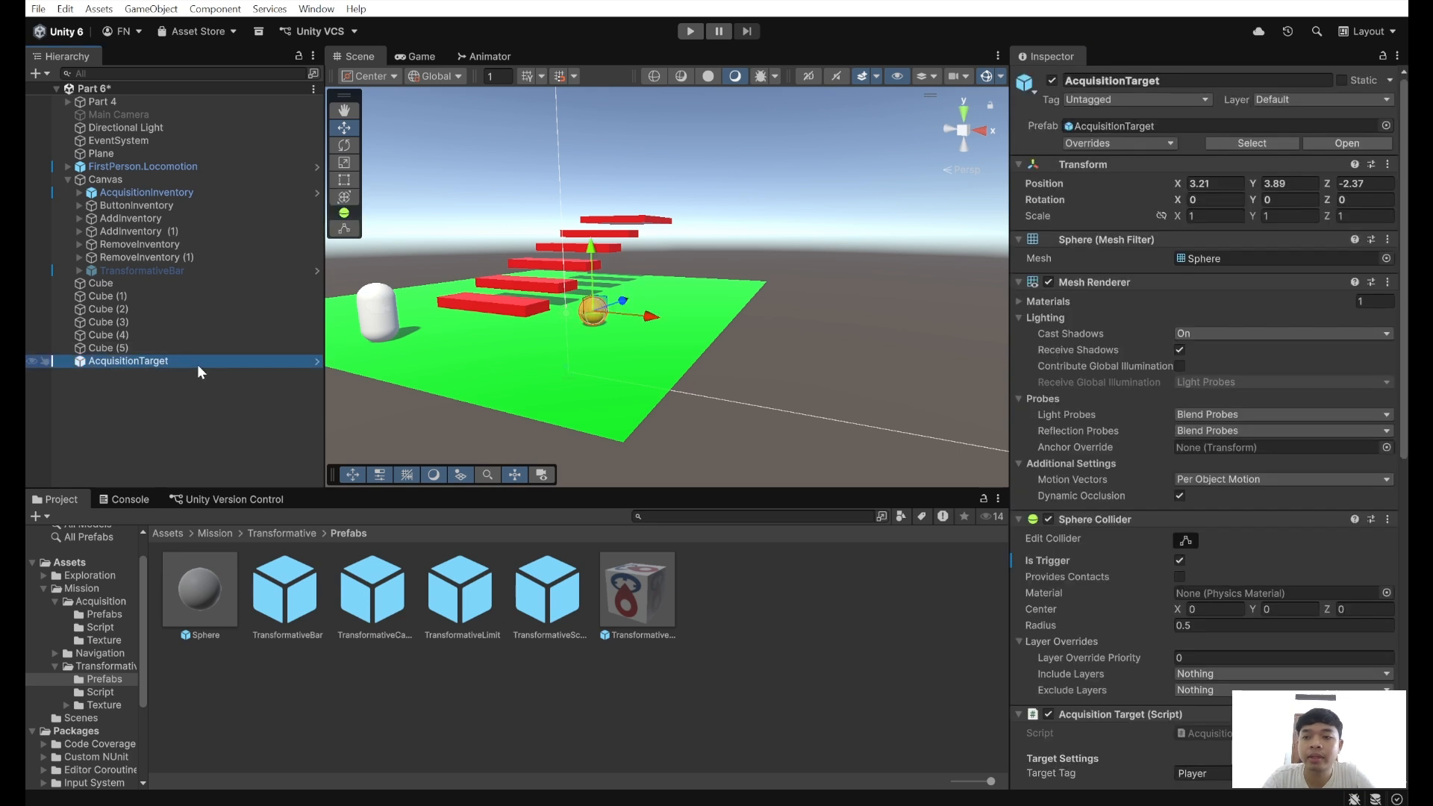
key("ctrl+d")
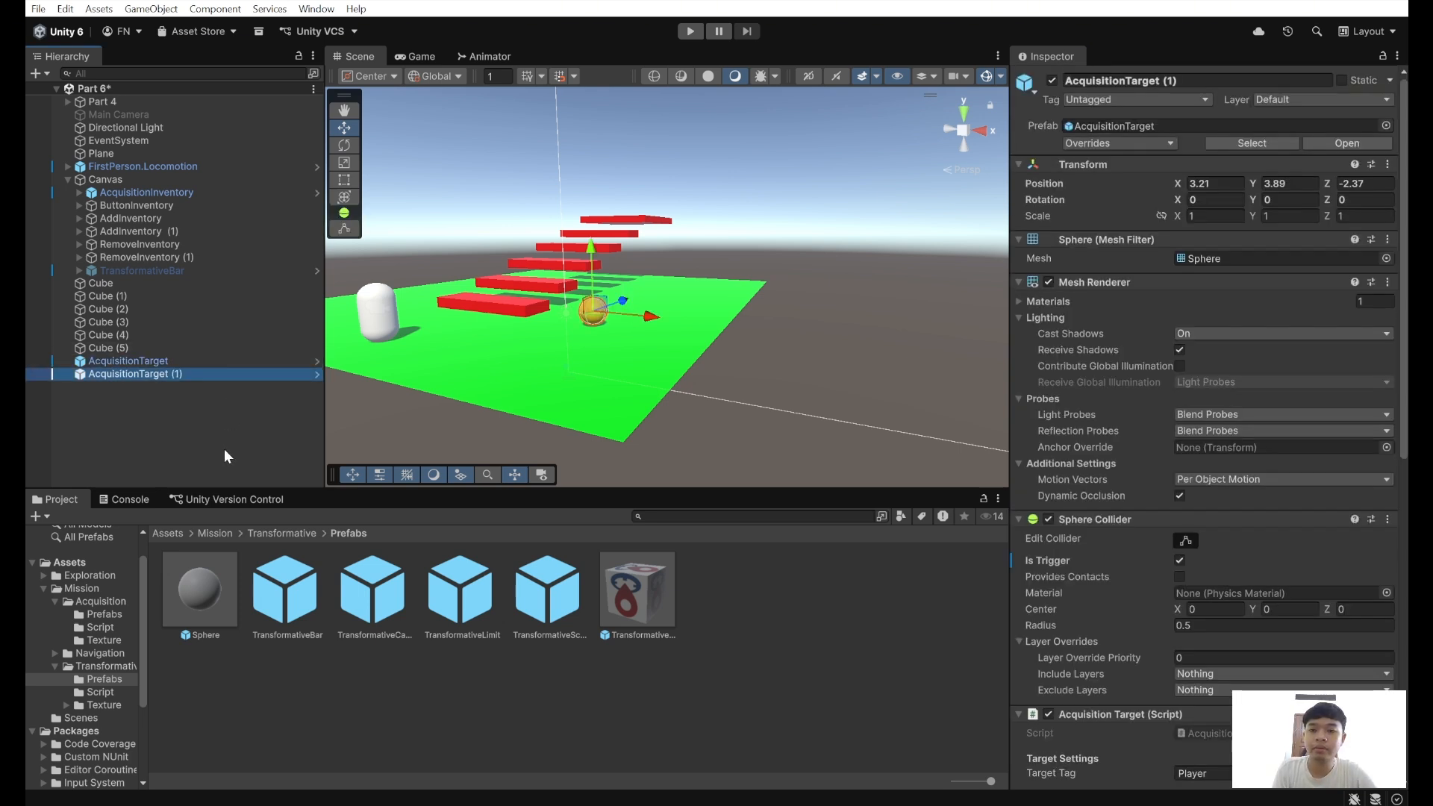
key("ctrl+d")
- Space the two AcquisitionTarget copies along the X axis in a row beside the original, with the first copy at about X 4.94
left_click(244, 375)
left_click_drag(649, 320, 682, 333)
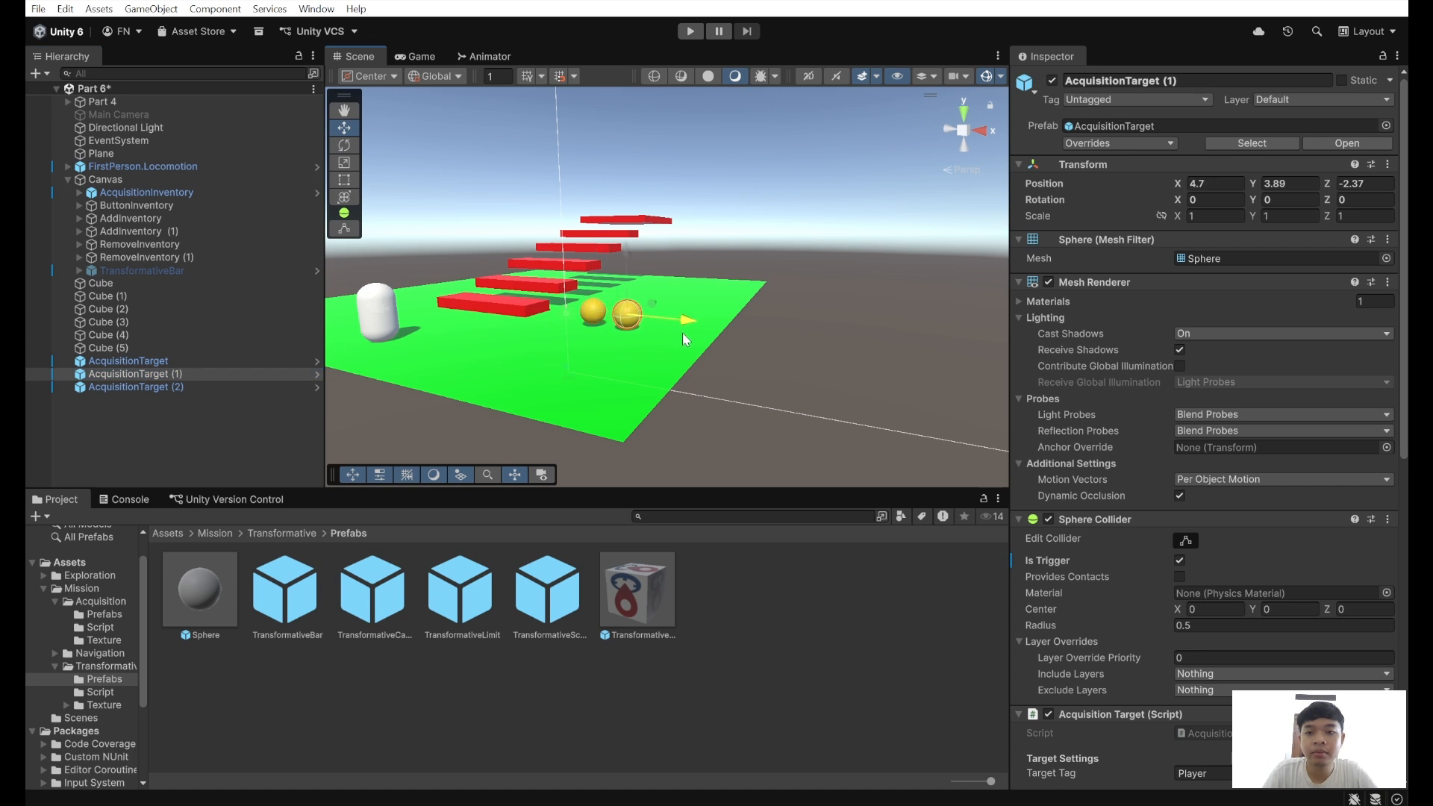
left_click(285, 400)
left_click(303, 374)
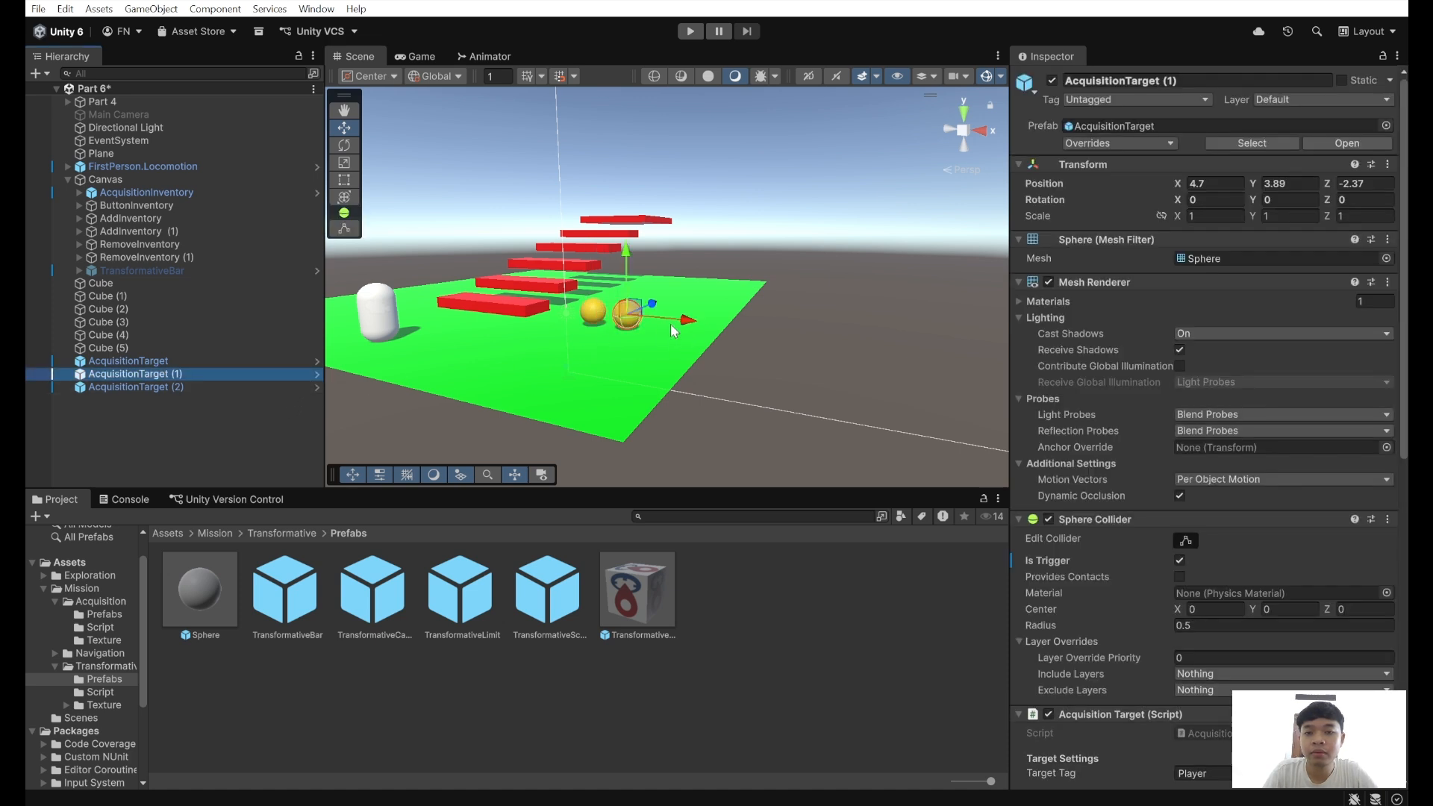
left_click(681, 326)
left_click(282, 386)
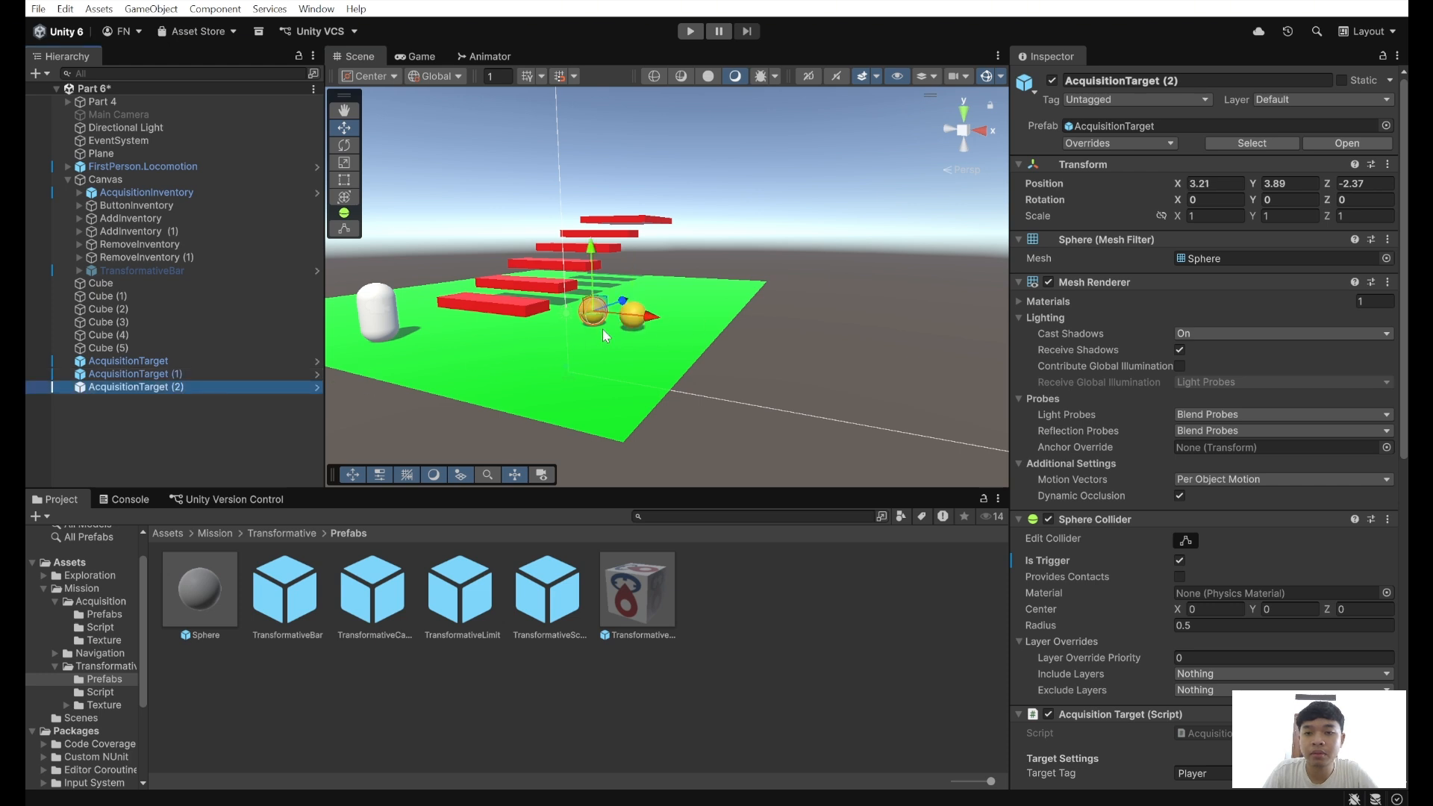
left_click_drag(672, 321, 723, 362)
- Make the On Trigger Enter events of AcquisitionTarget (1) and AcquisitionTarget (2) each reference their own object
left_click(146, 373)
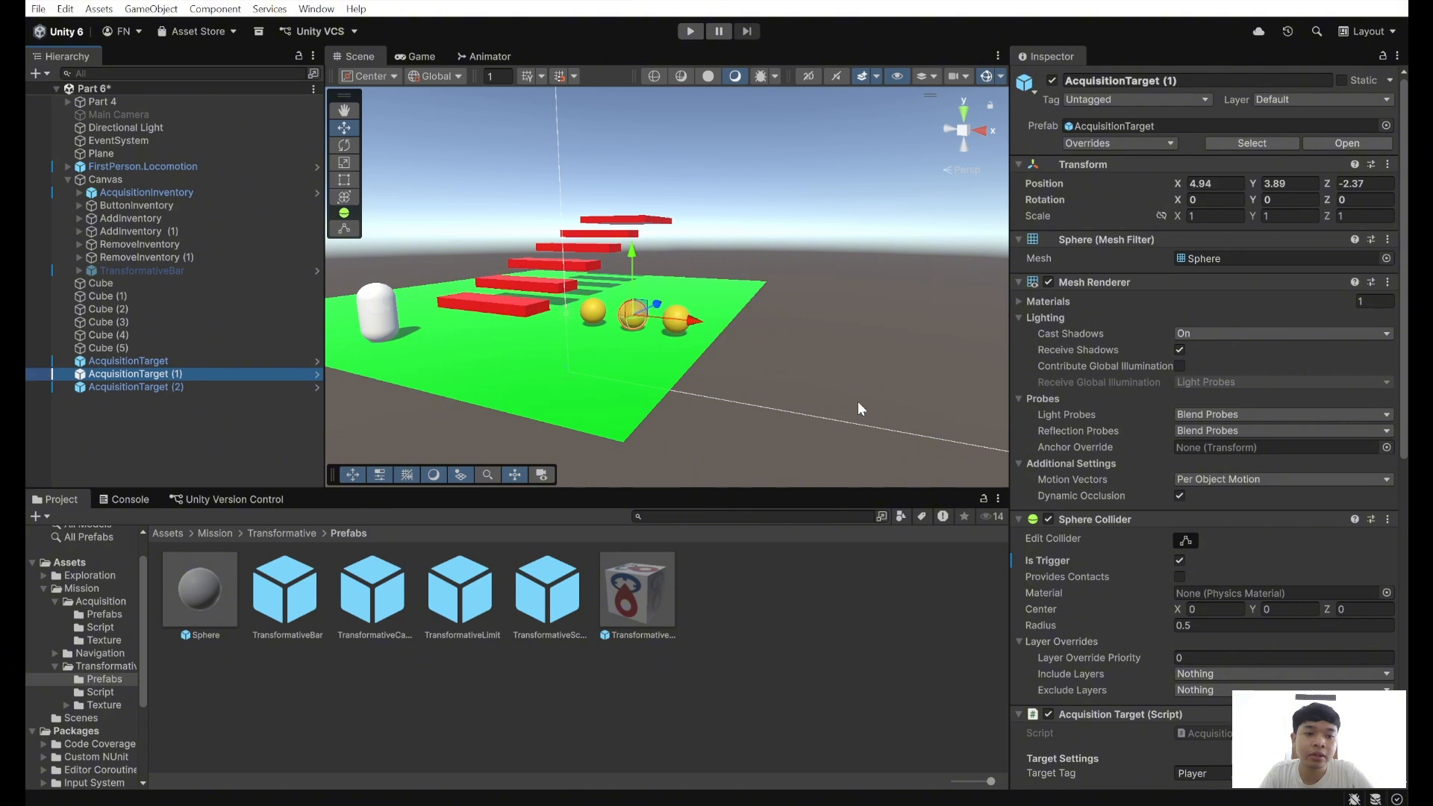
scroll(1077, 505, "down", 10)
left_click_drag(238, 376, 1054, 535)
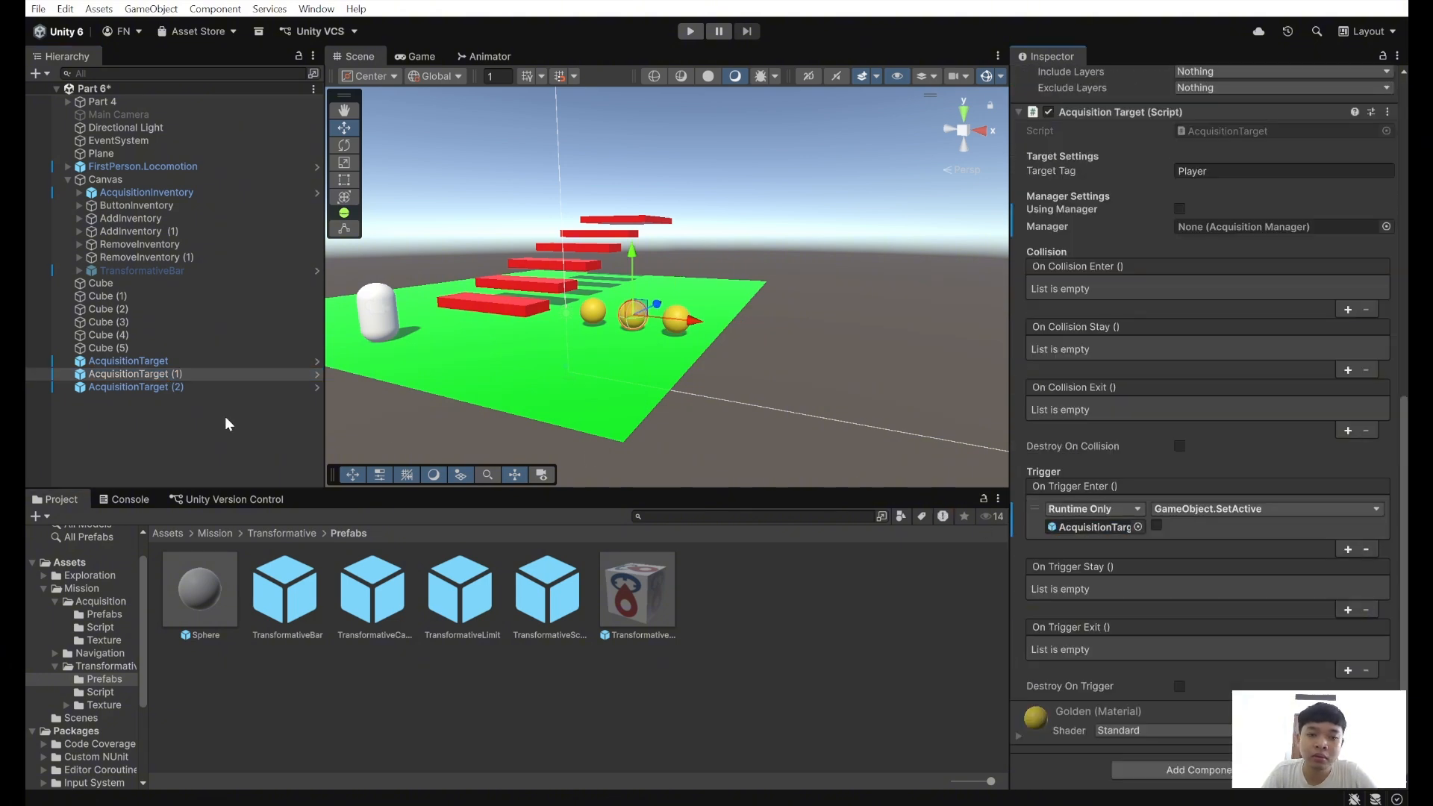
left_click(160, 386)
left_click_drag(196, 396, 1067, 539)
- Create an empty GameObject named Manager and add the Acquisition Manager component to it
left_click(194, 406)
right_click(194, 406)
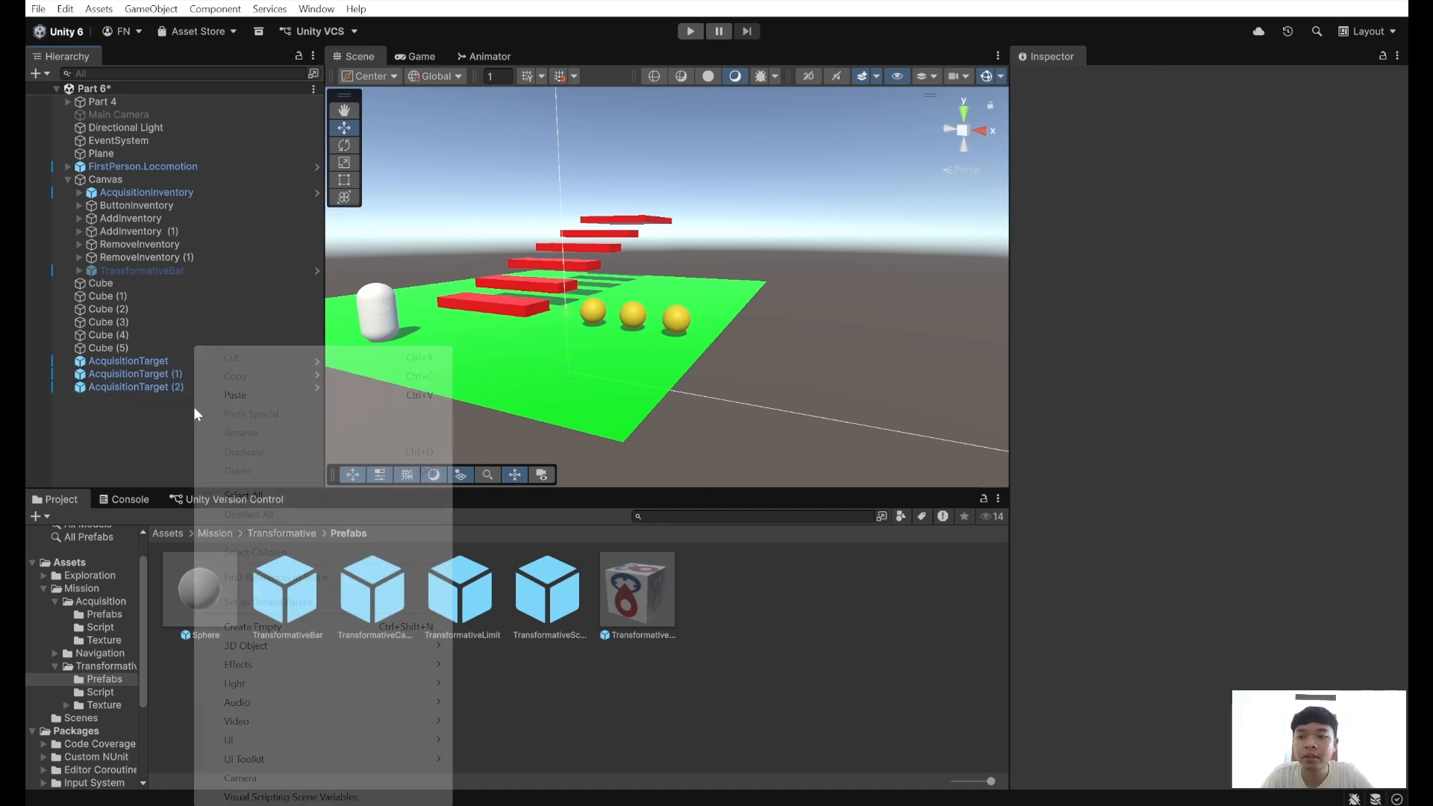
left_click(300, 626)
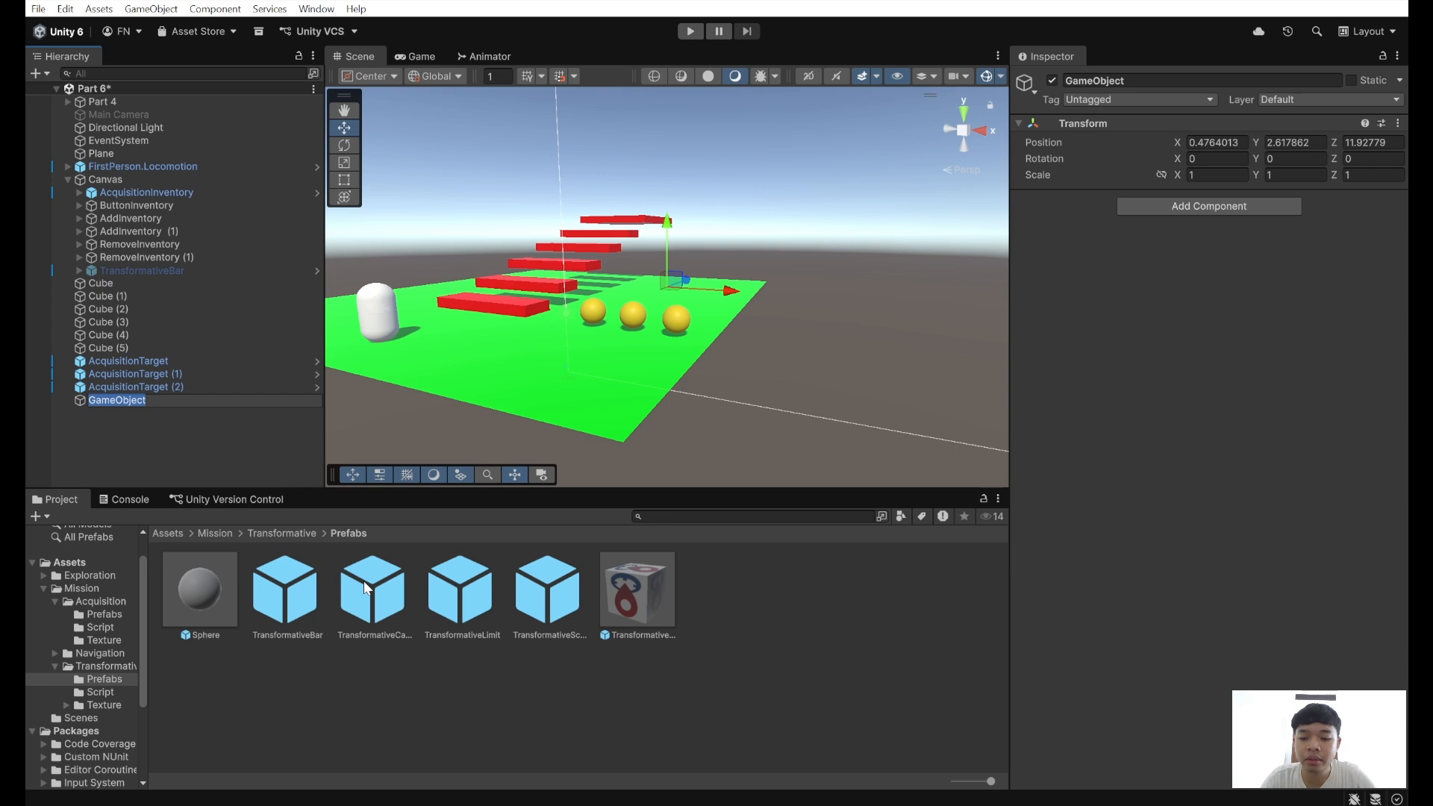
type("Manager")
key("Return")
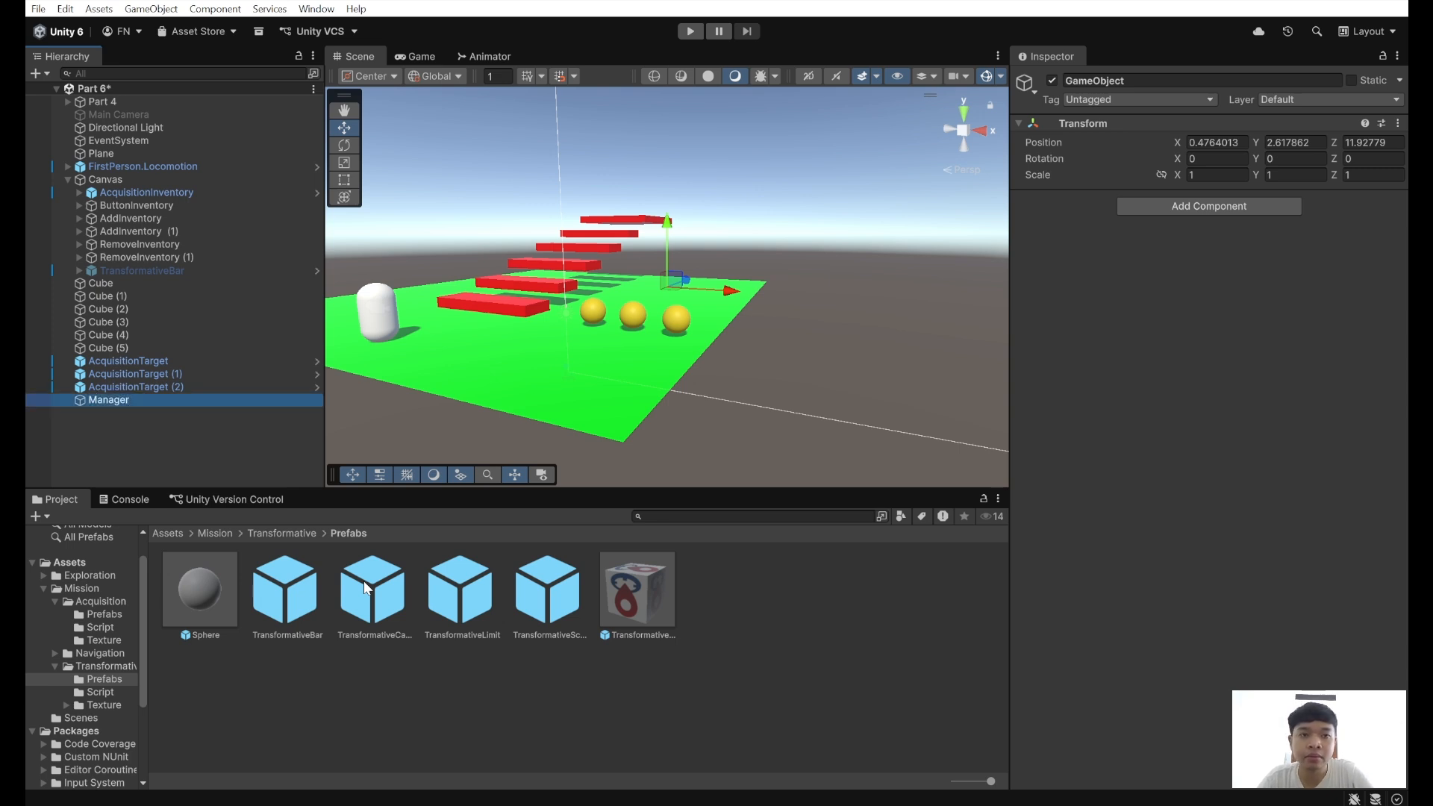
left_click(1247, 213)
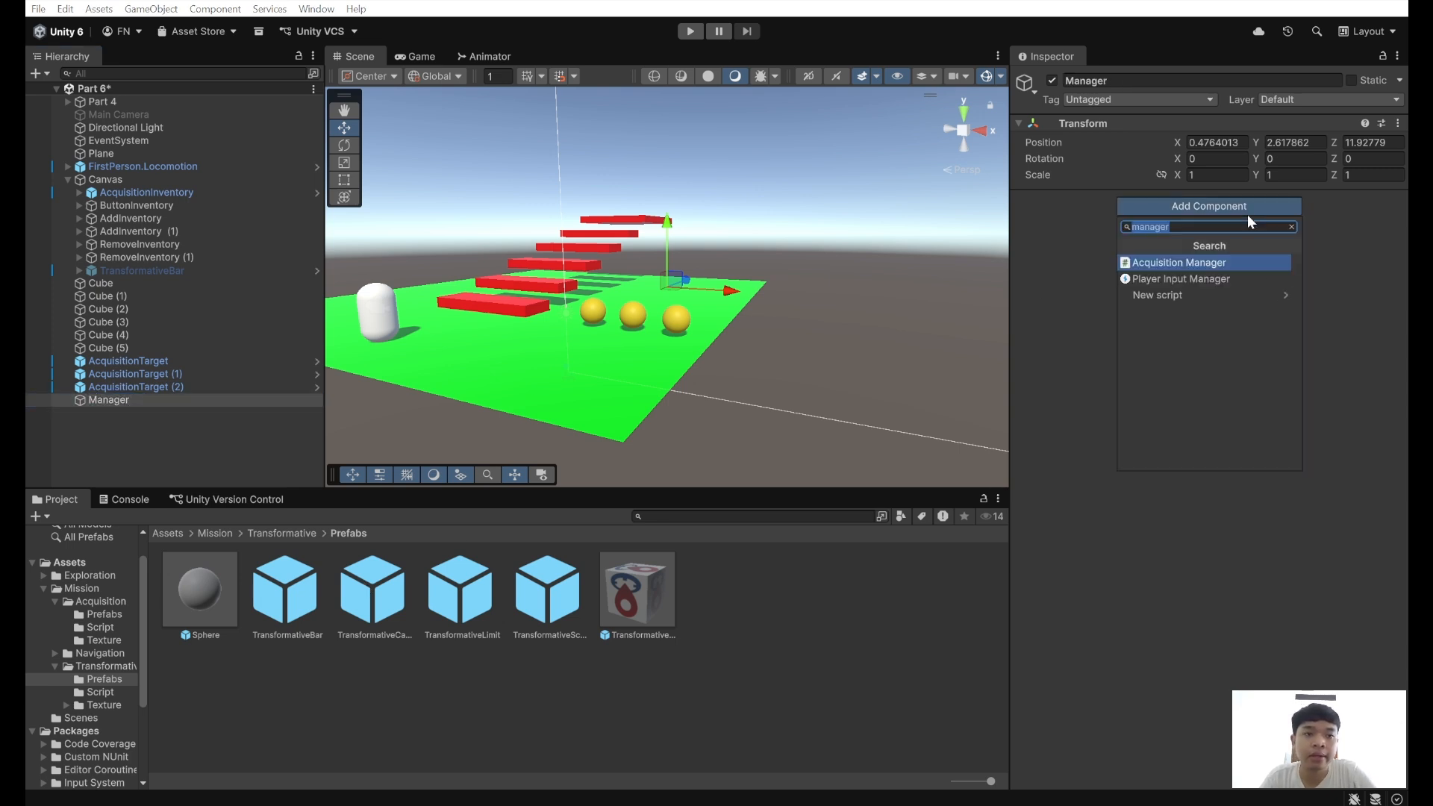
left_click(1220, 262)
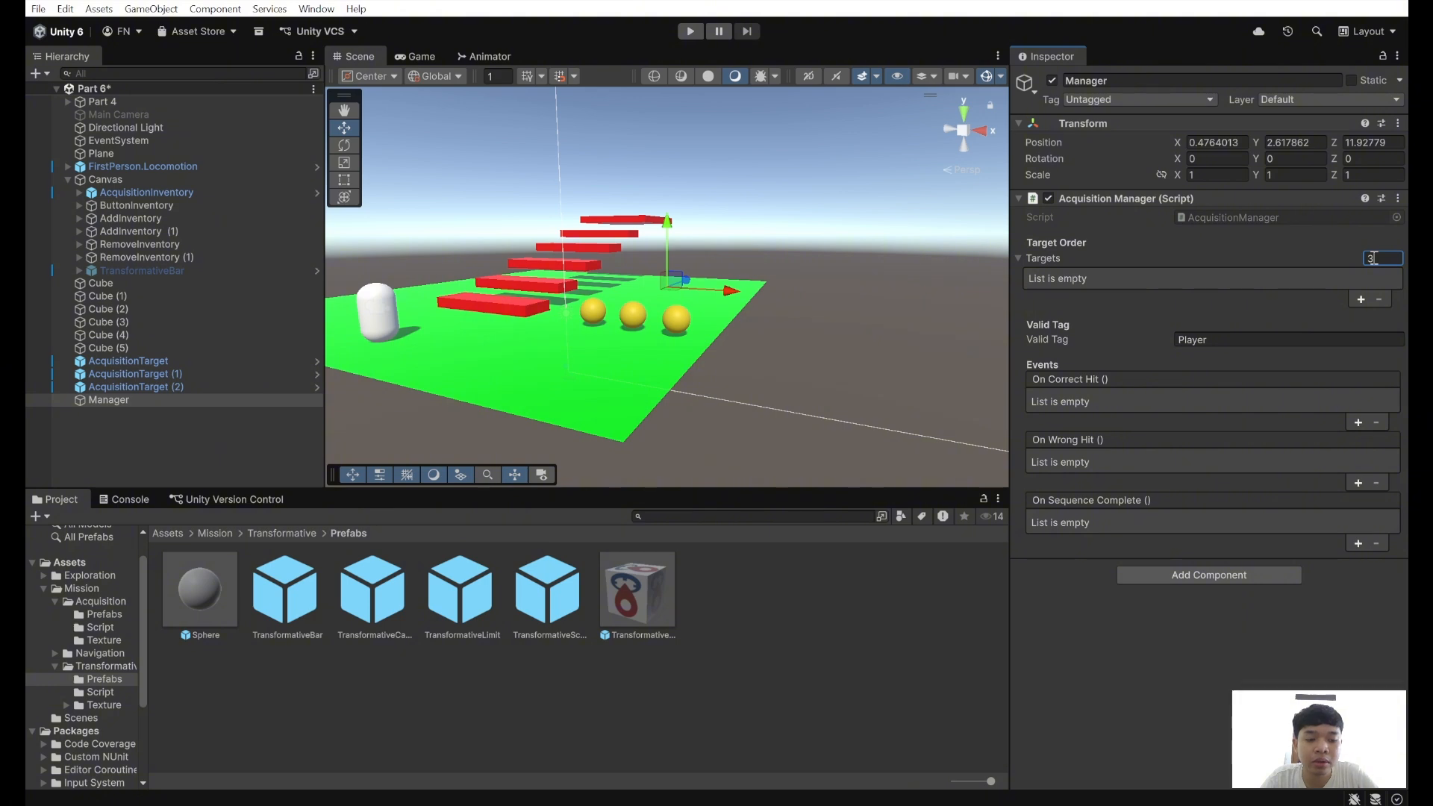
- Set the Manager's Targets list to 3 elements and fill it in order with AcquisitionTarget, AcquisitionTarget (1) and AcquisitionTarget (2)
key("Return")
left_click_drag(187, 361, 1239, 279)
left_click_drag(154, 373, 1294, 317)
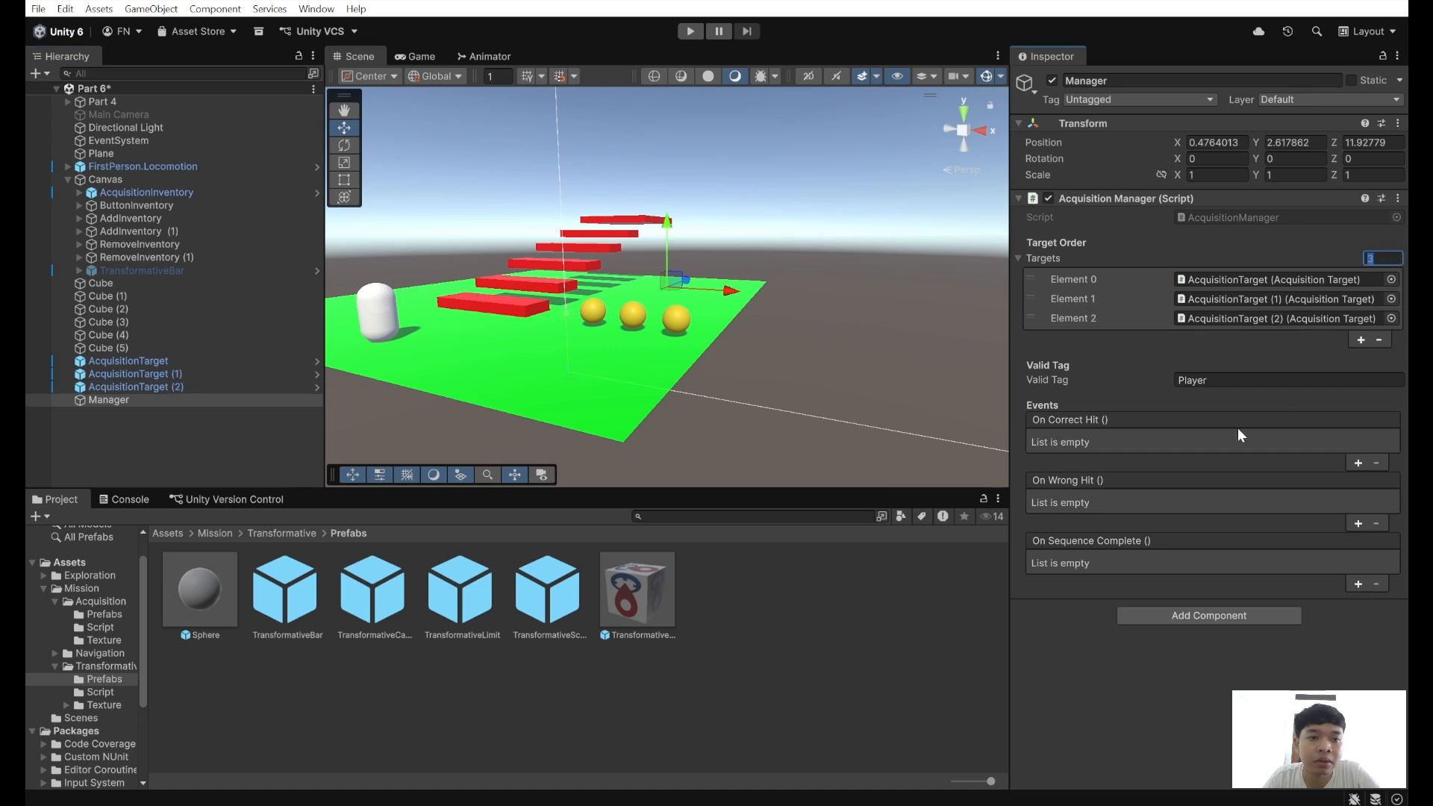
- Add three entries to the Manager's On Wrong Hit event and assign one of the three AcquisitionTargets to each
left_click(1356, 521)
left_click(1359, 544)
left_click(1357, 581)
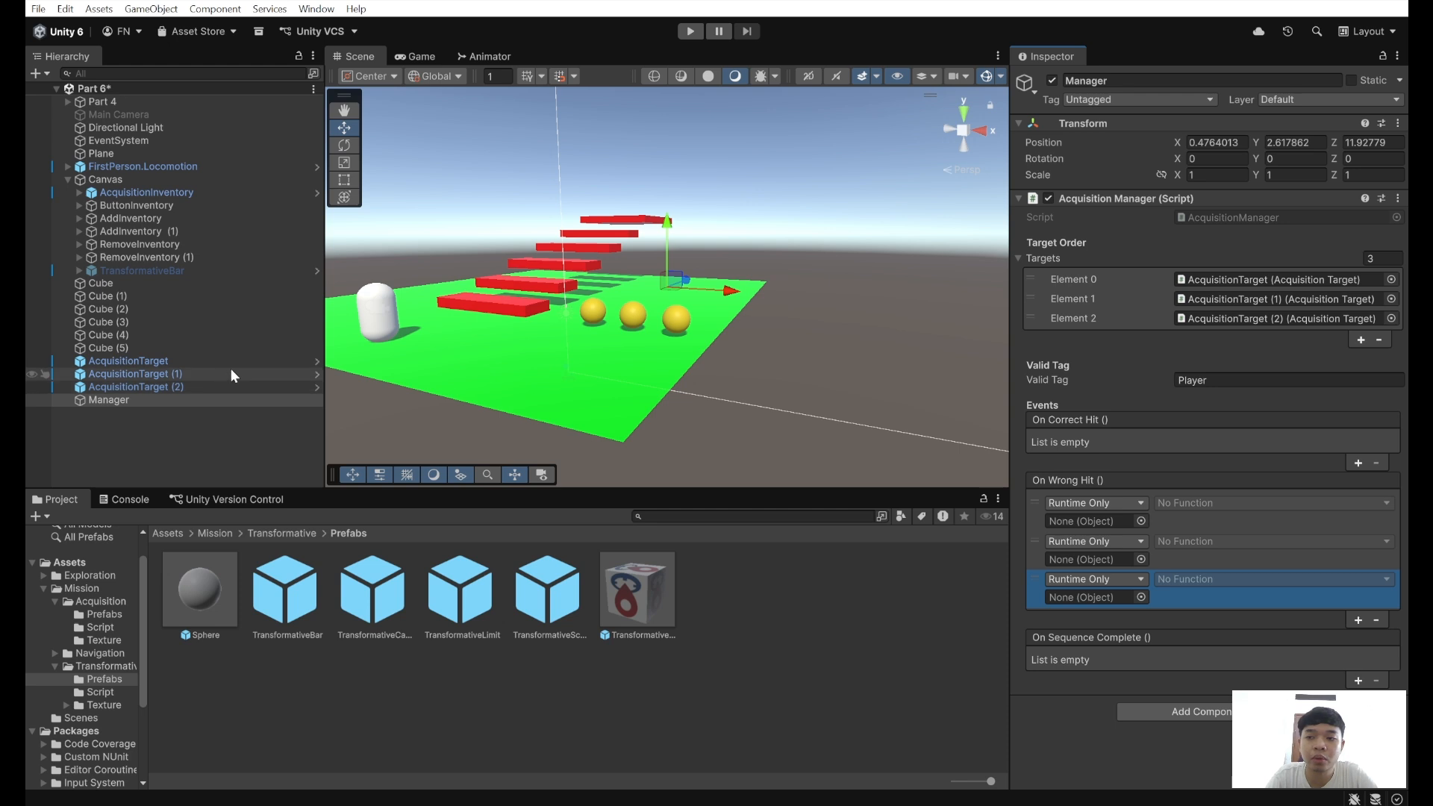
left_click_drag(233, 363, 1045, 559)
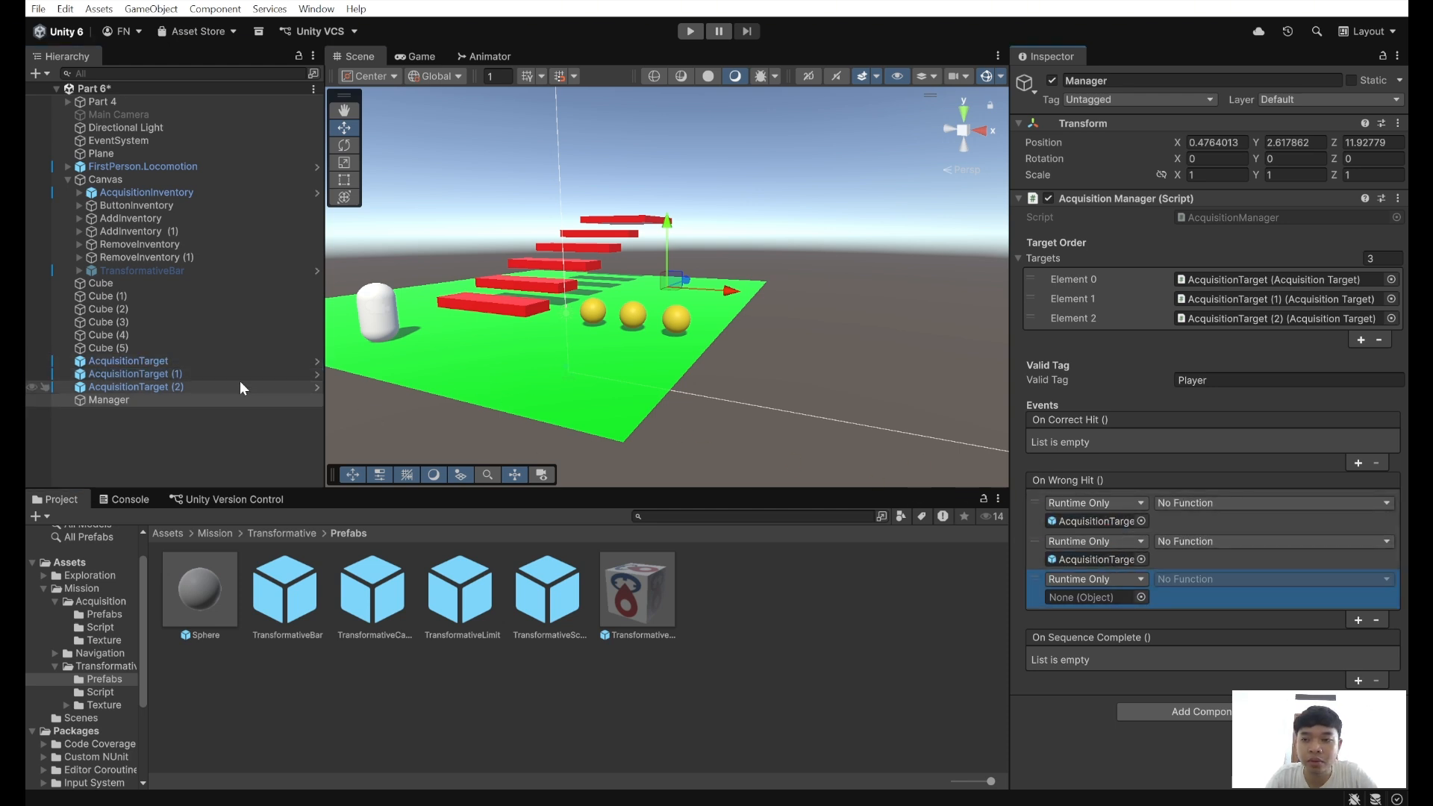
left_click_drag(240, 383, 1067, 597)
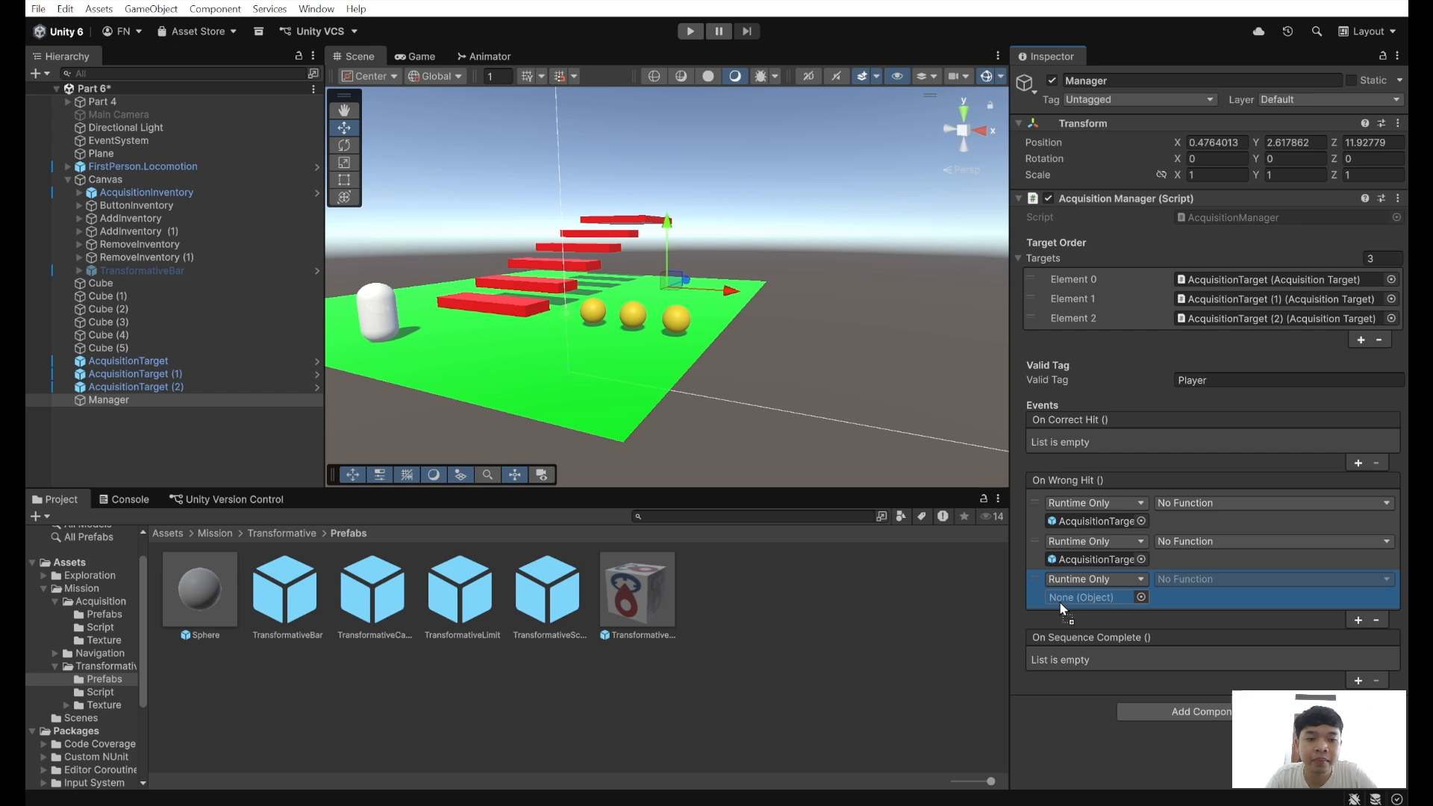
- Make all three On Wrong Hit entries call GameObject.SetActive with the value on
left_click(1189, 500)
mouse_move(1232, 566)
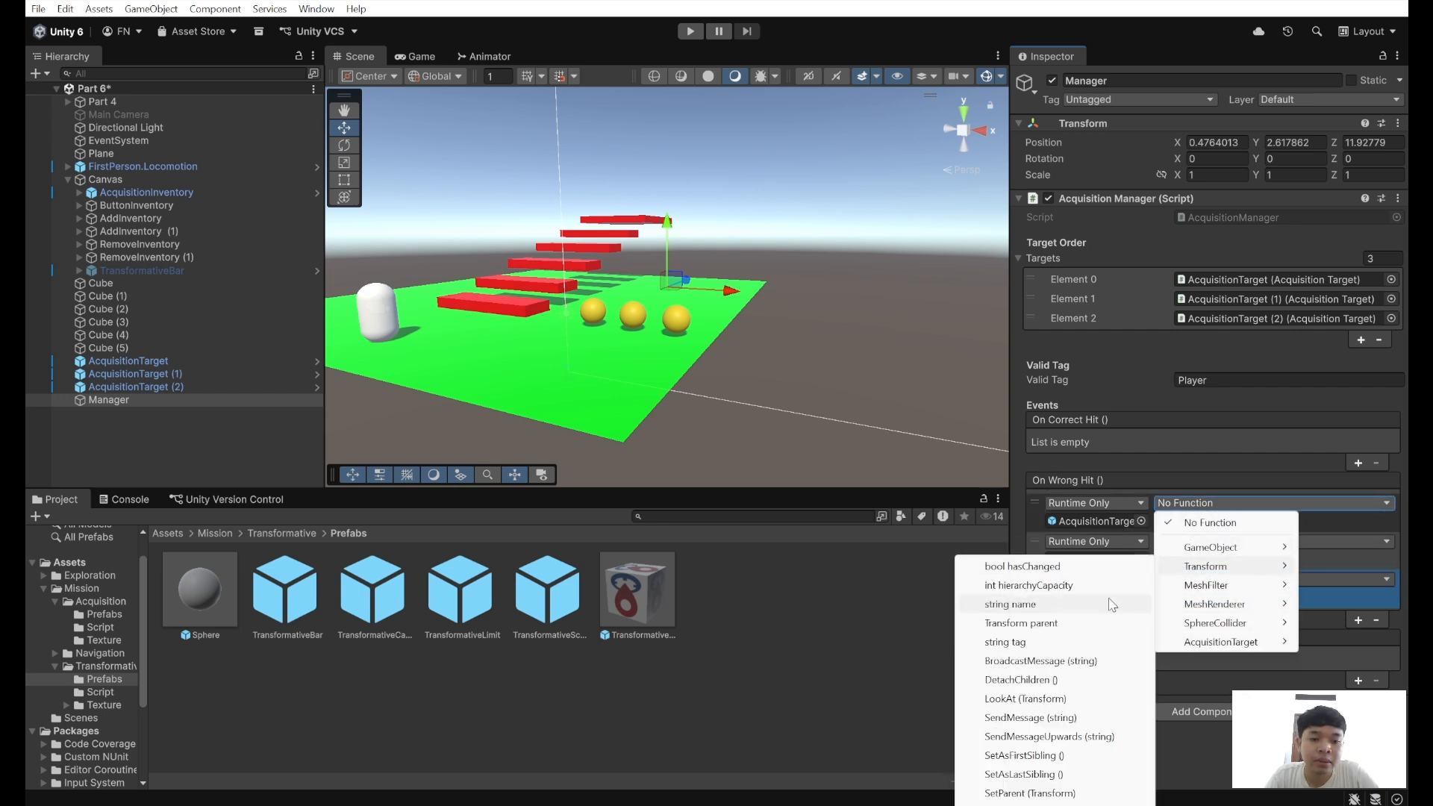
left_click(1056, 679)
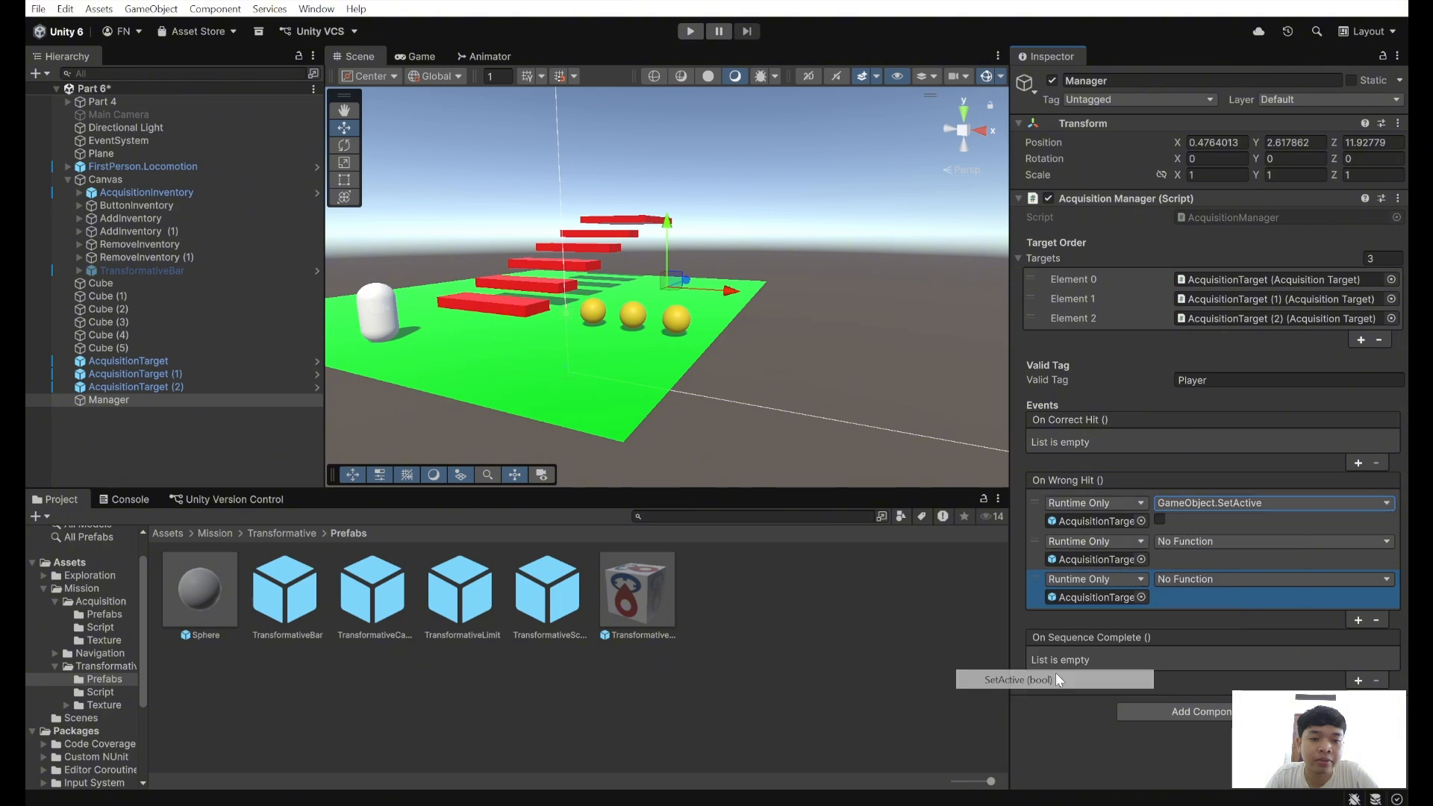
left_click(1159, 519)
left_click(1186, 542)
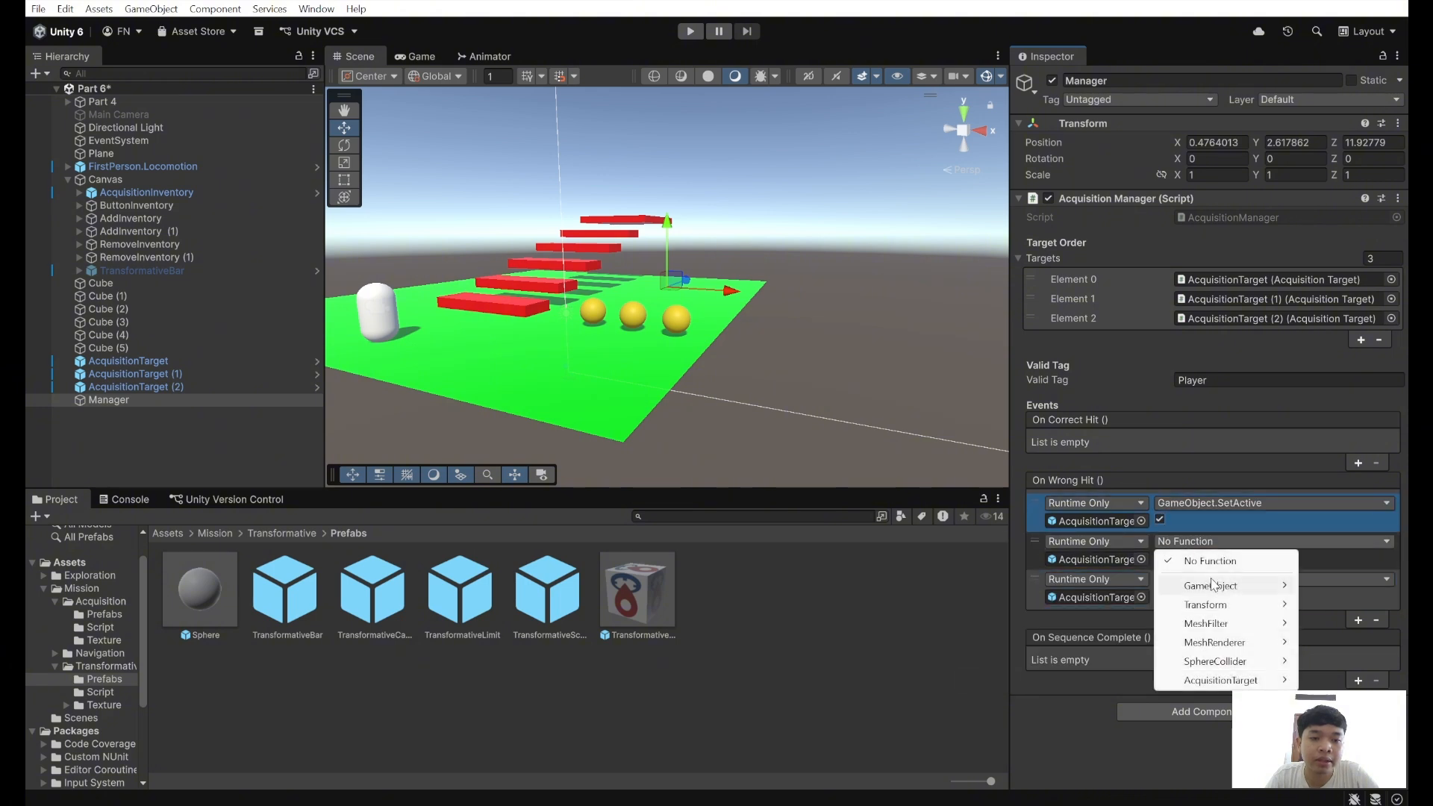
mouse_move(1213, 585)
left_click(1069, 717)
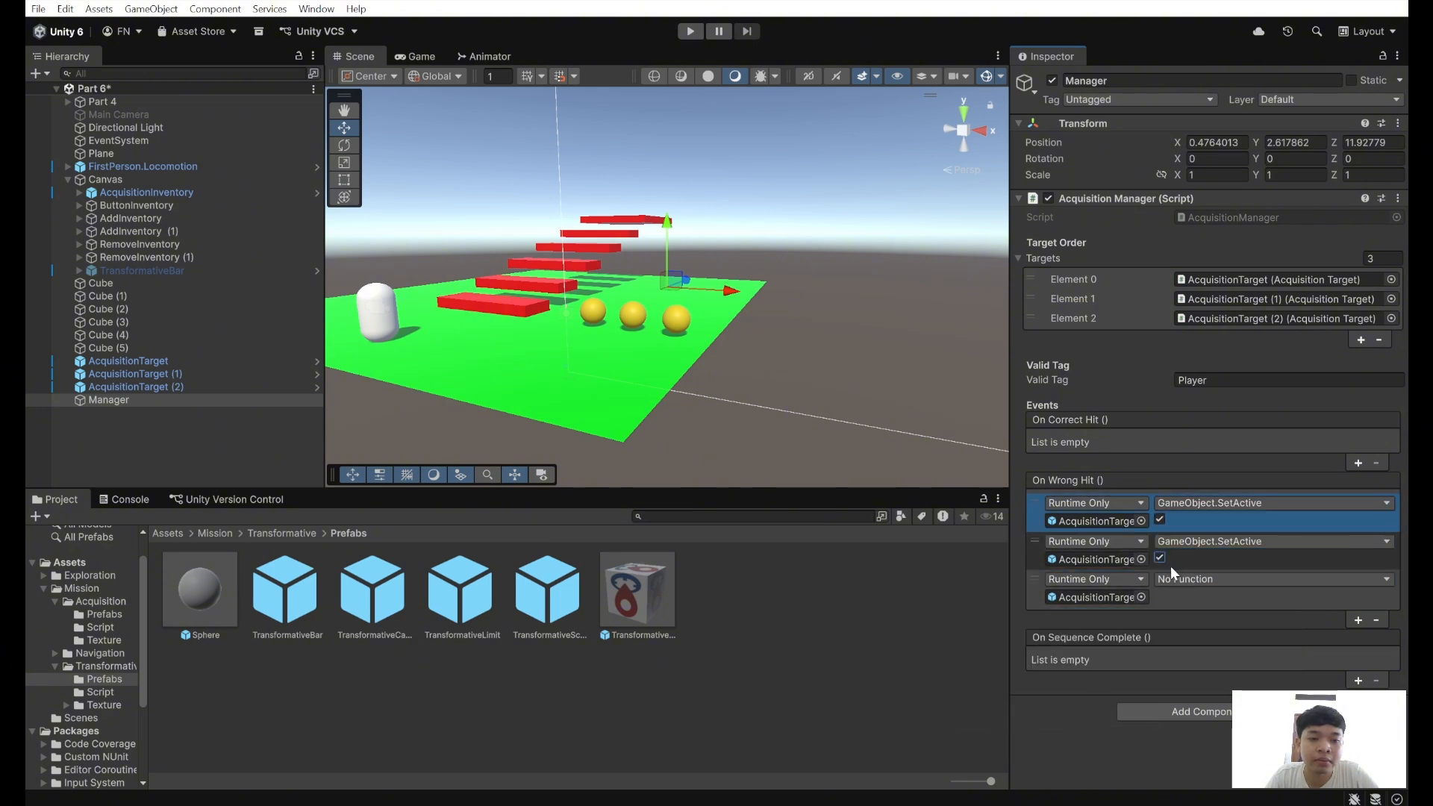
left_click(1194, 579)
mouse_move(1212, 623)
left_click(1069, 755)
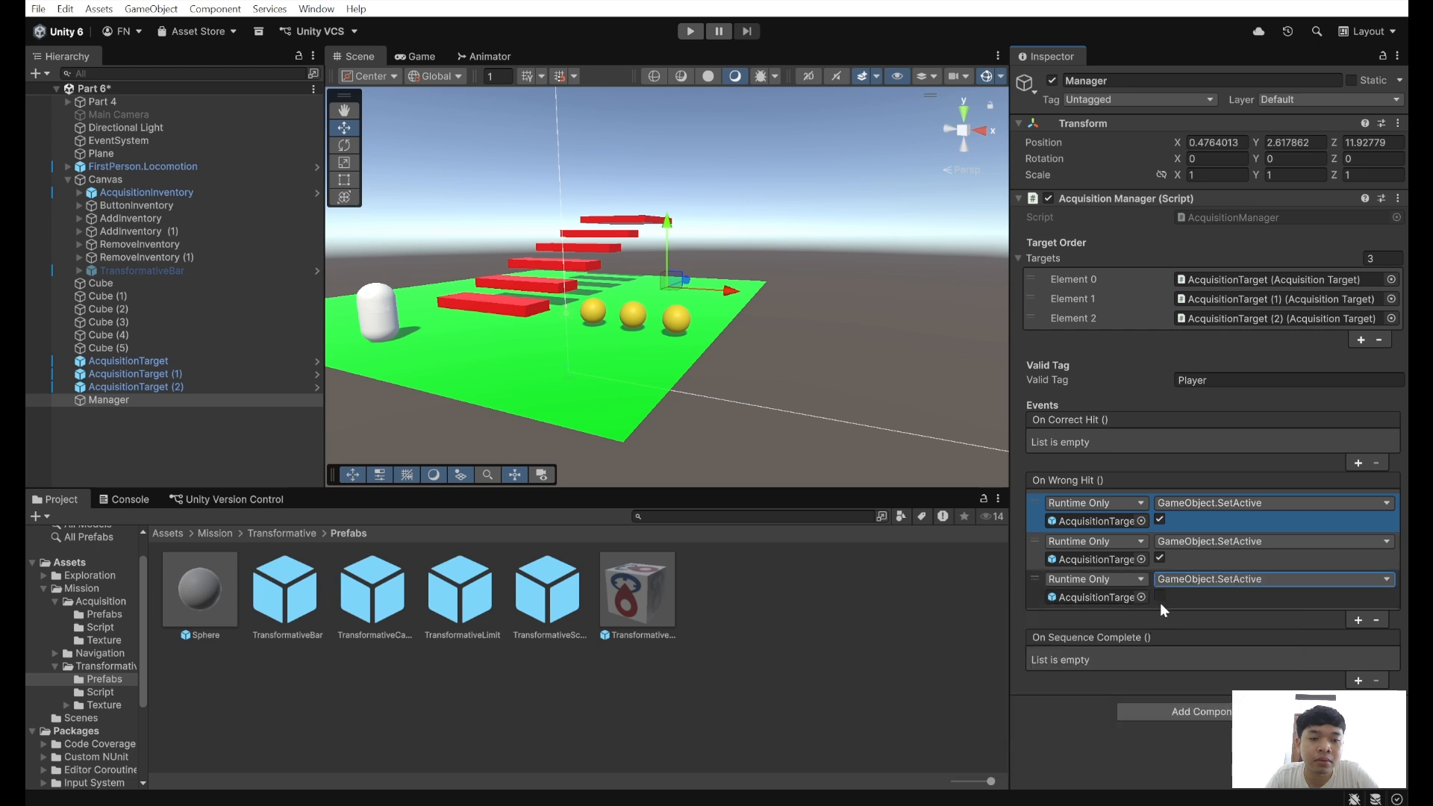
left_click(1160, 597)
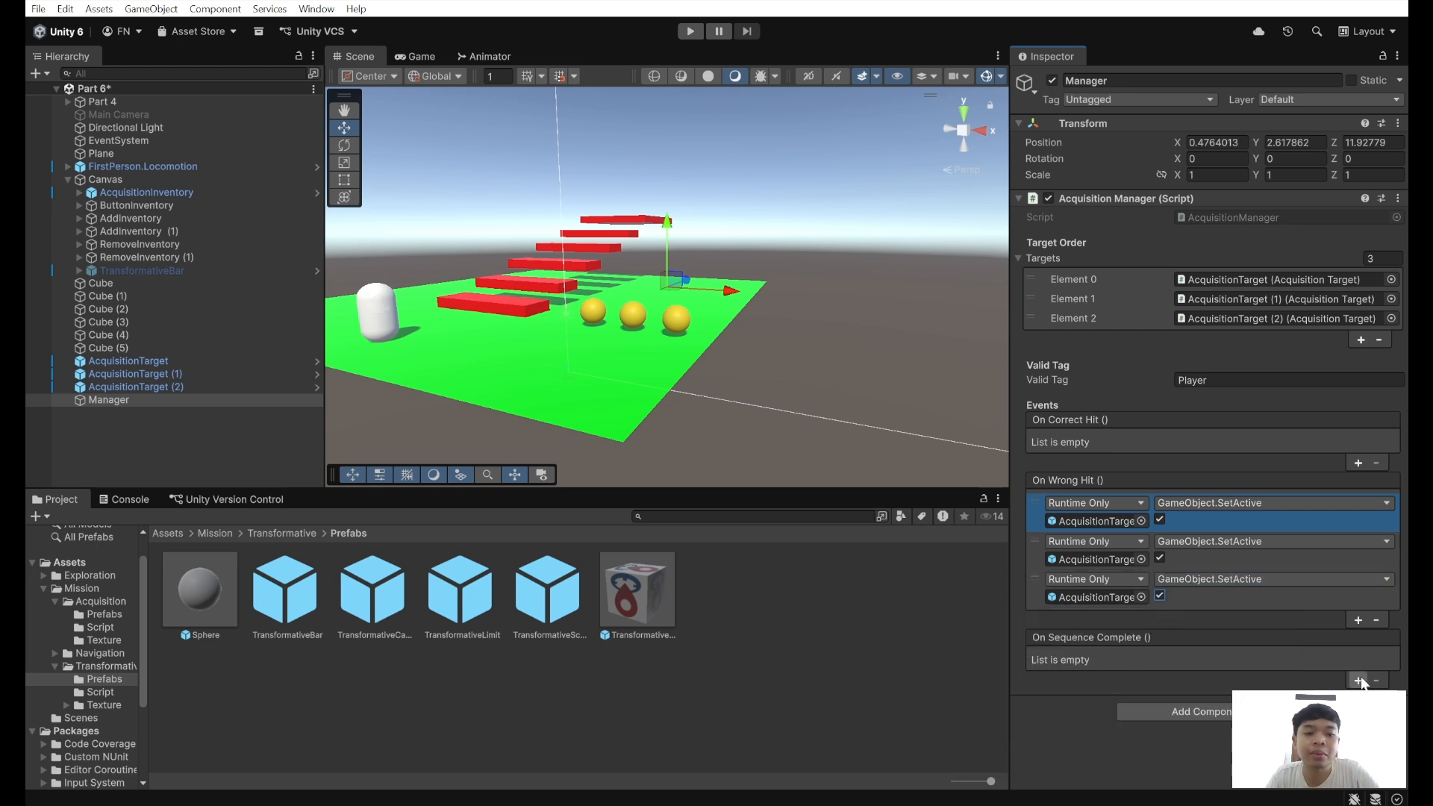
- Make the Manager's On Sequence Complete event call AcquisitionInventory.AddItem on the AcquisitionInventory object with the value 0
left_click(1358, 680)
left_click_drag(197, 191, 1096, 678)
left_click(1194, 661)
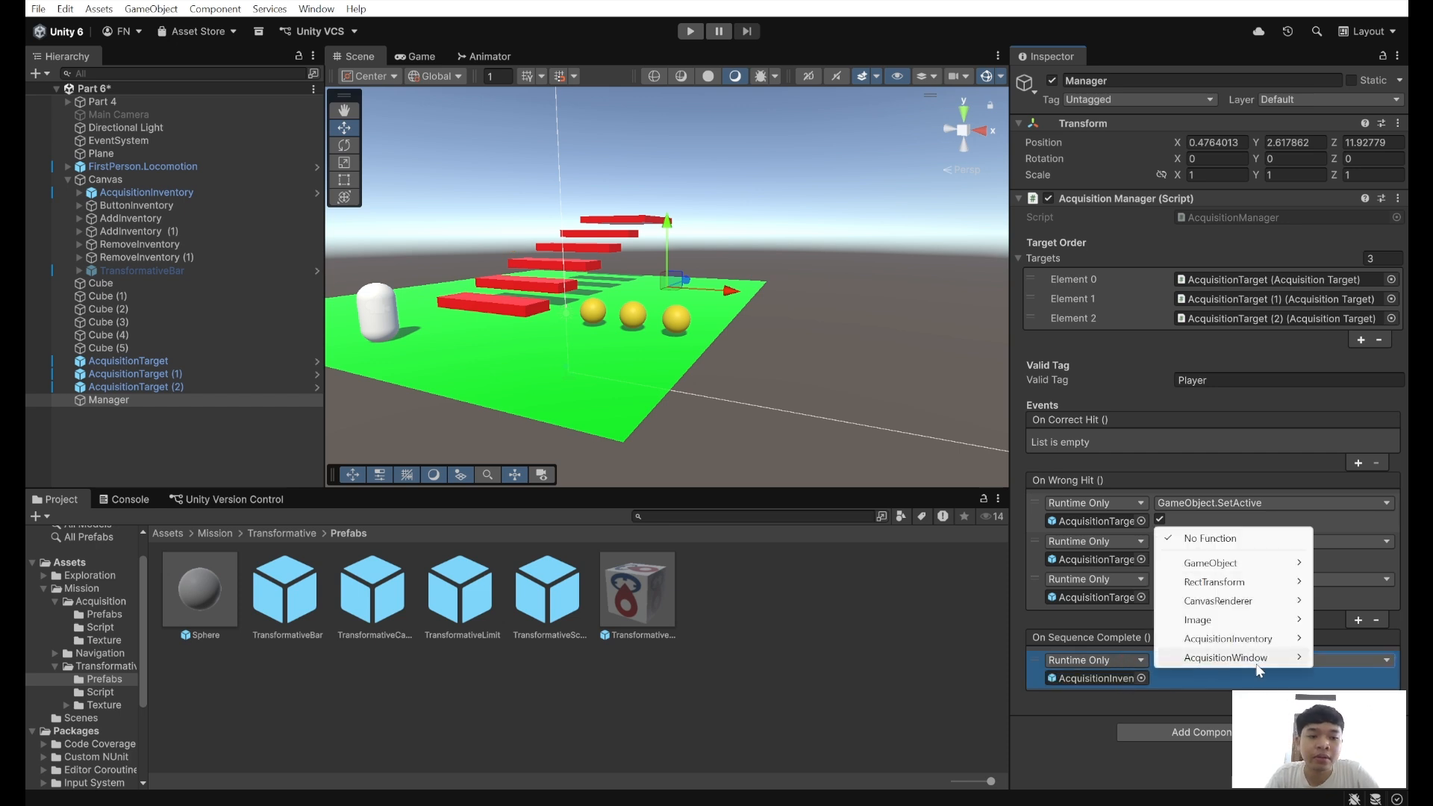
mouse_move(1260, 641)
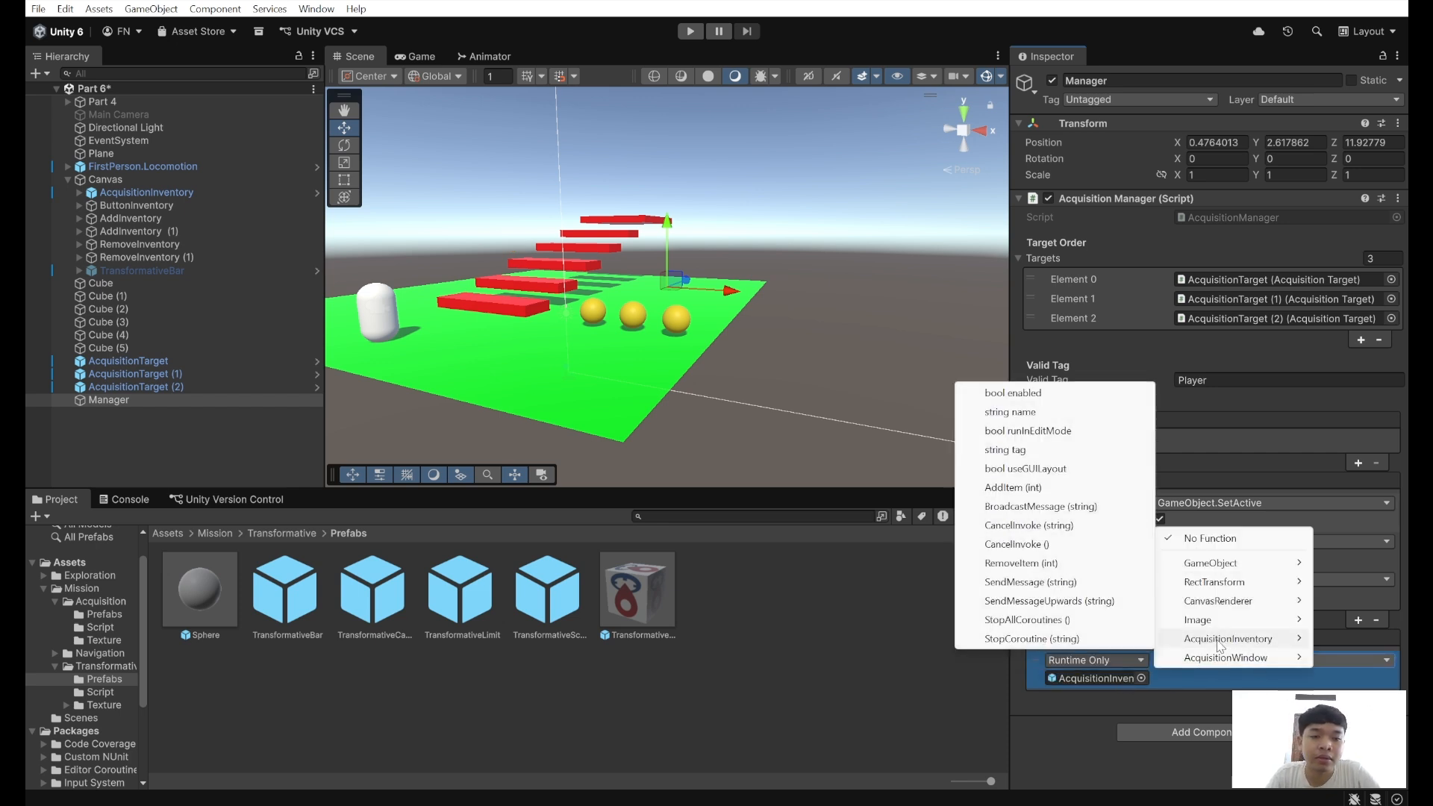
left_click(1040, 492)
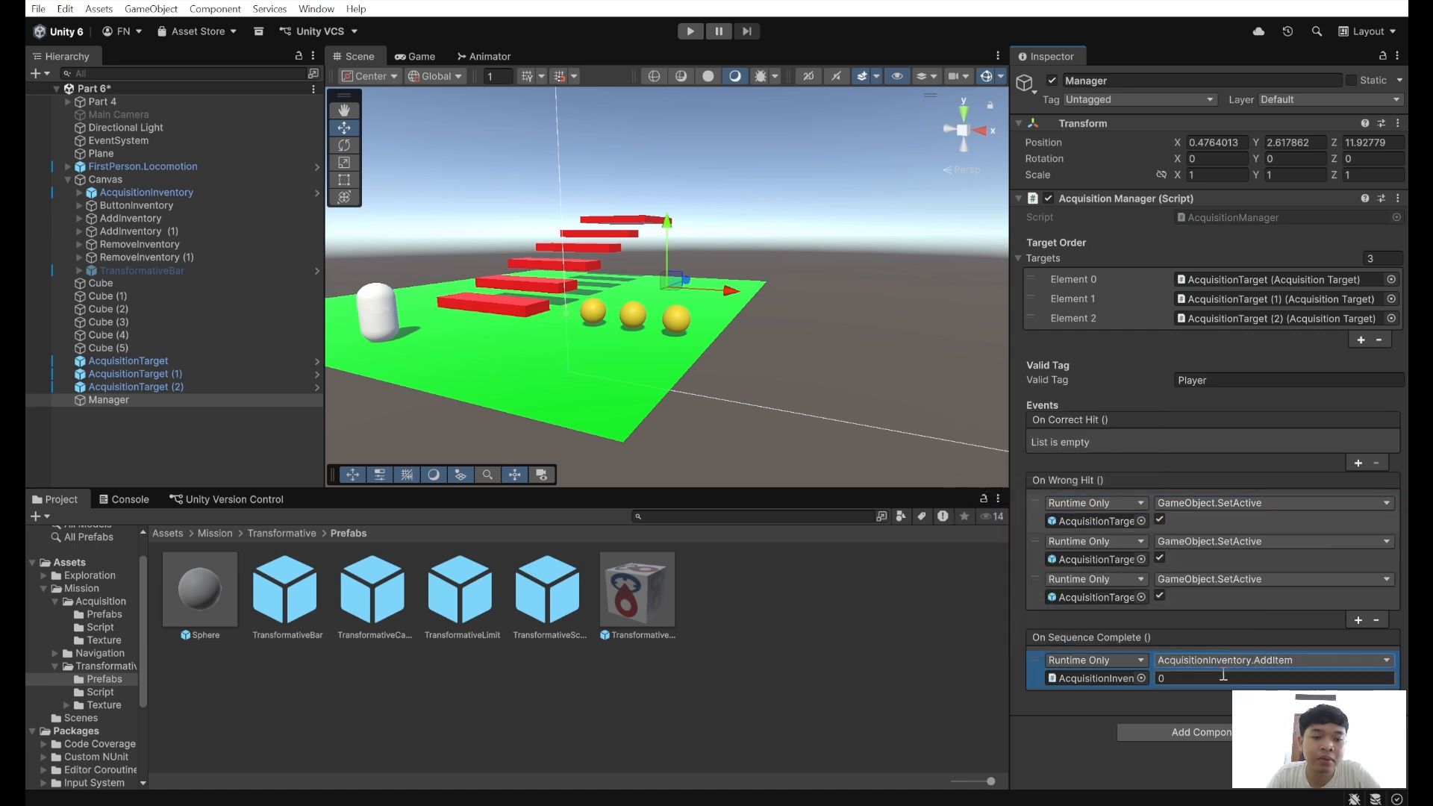
- Enable Using Manager on all three AcquisitionTargets and assign the Manager object as their Manager
left_click(209, 361)
left_click(222, 382, "shift")
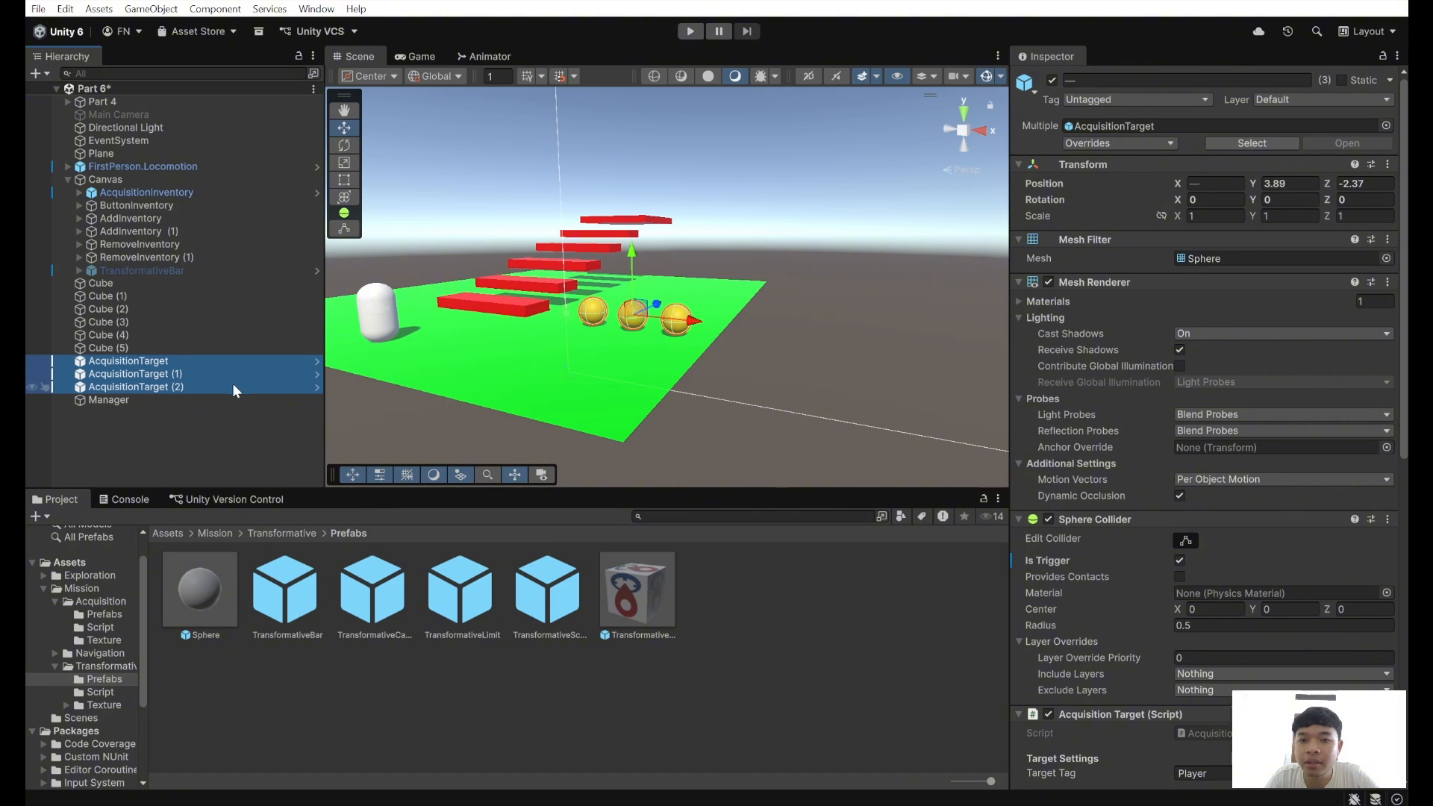
scroll(1195, 462, "down", 10)
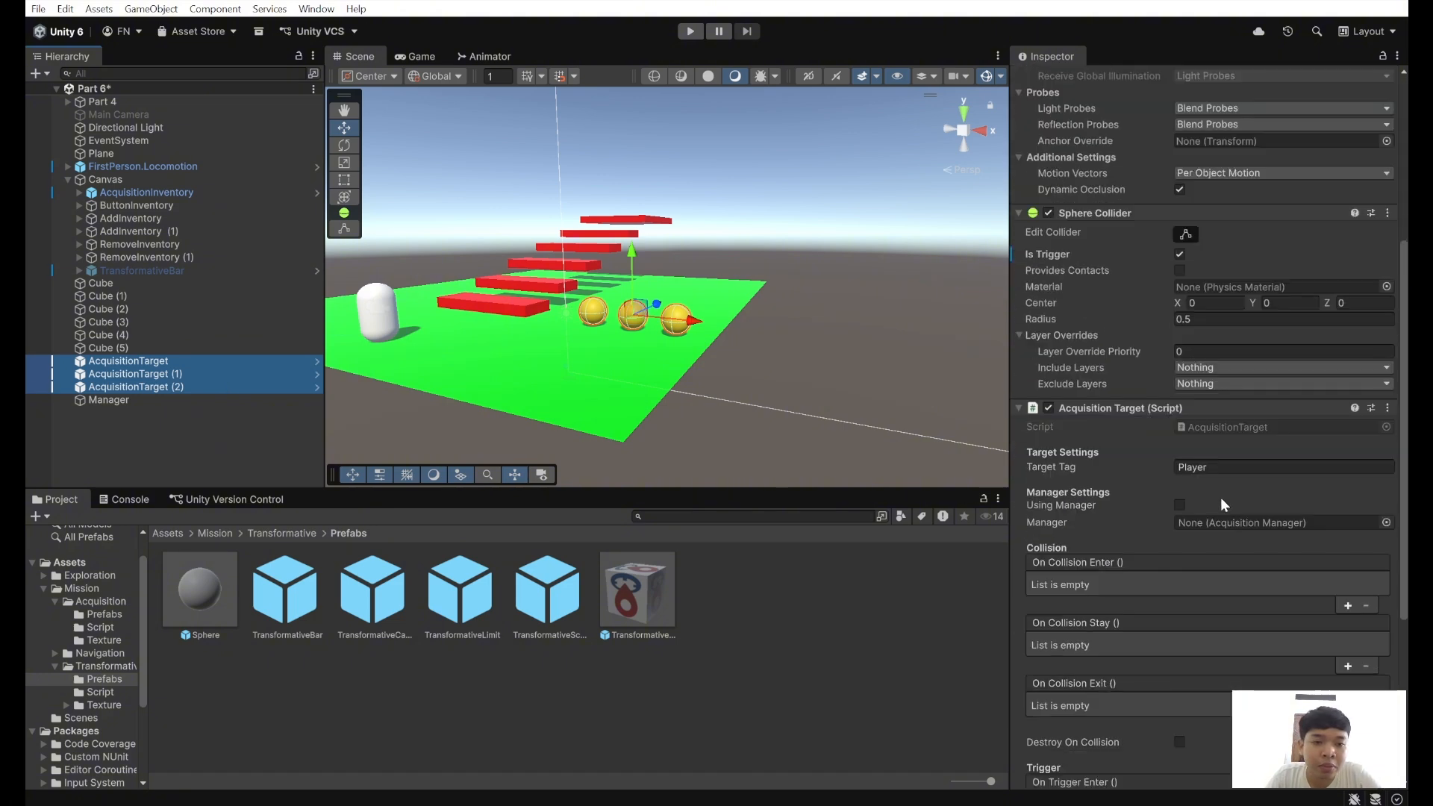
scroll(1220, 497, "down", 4)
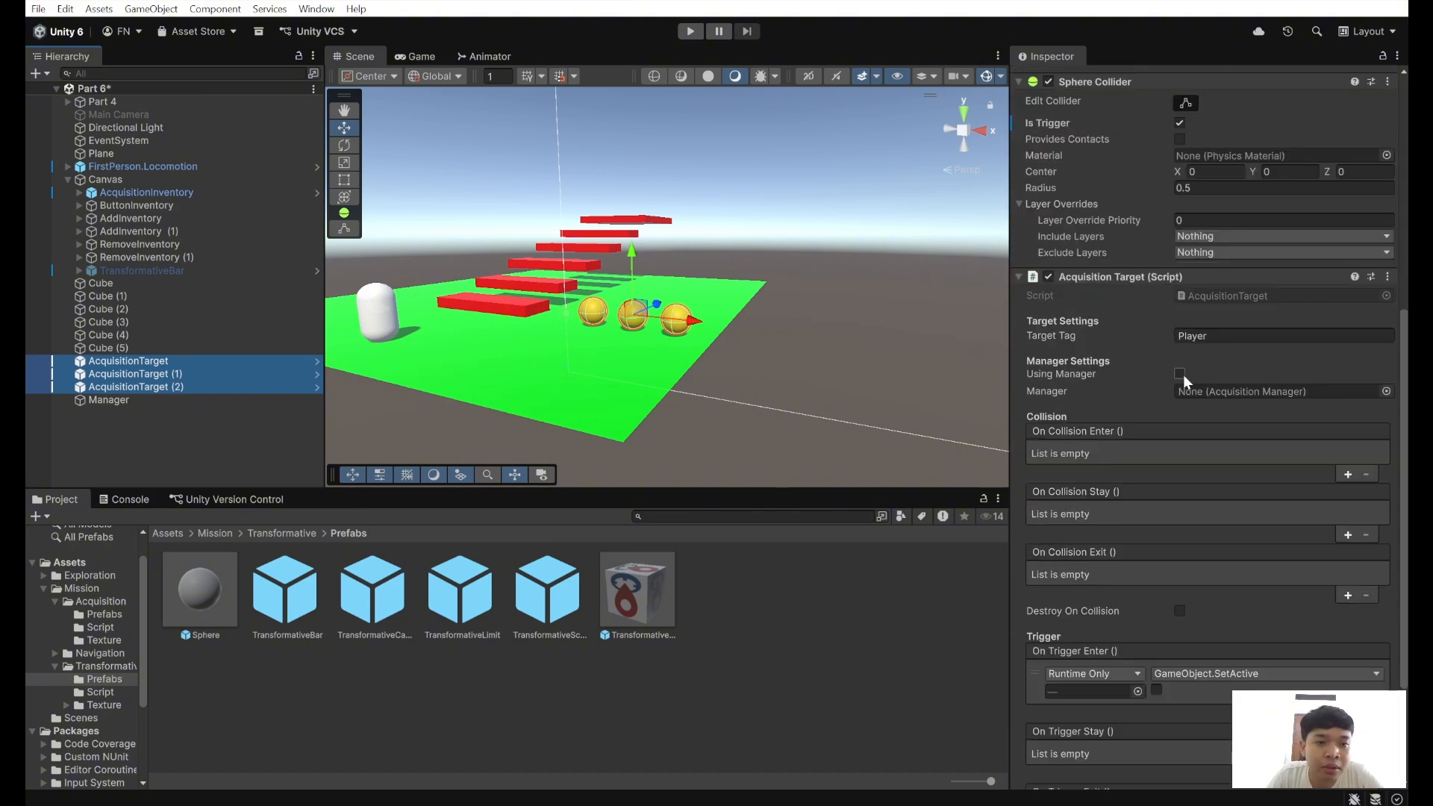
left_click(1180, 374)
left_click_drag(262, 405, 1207, 397)
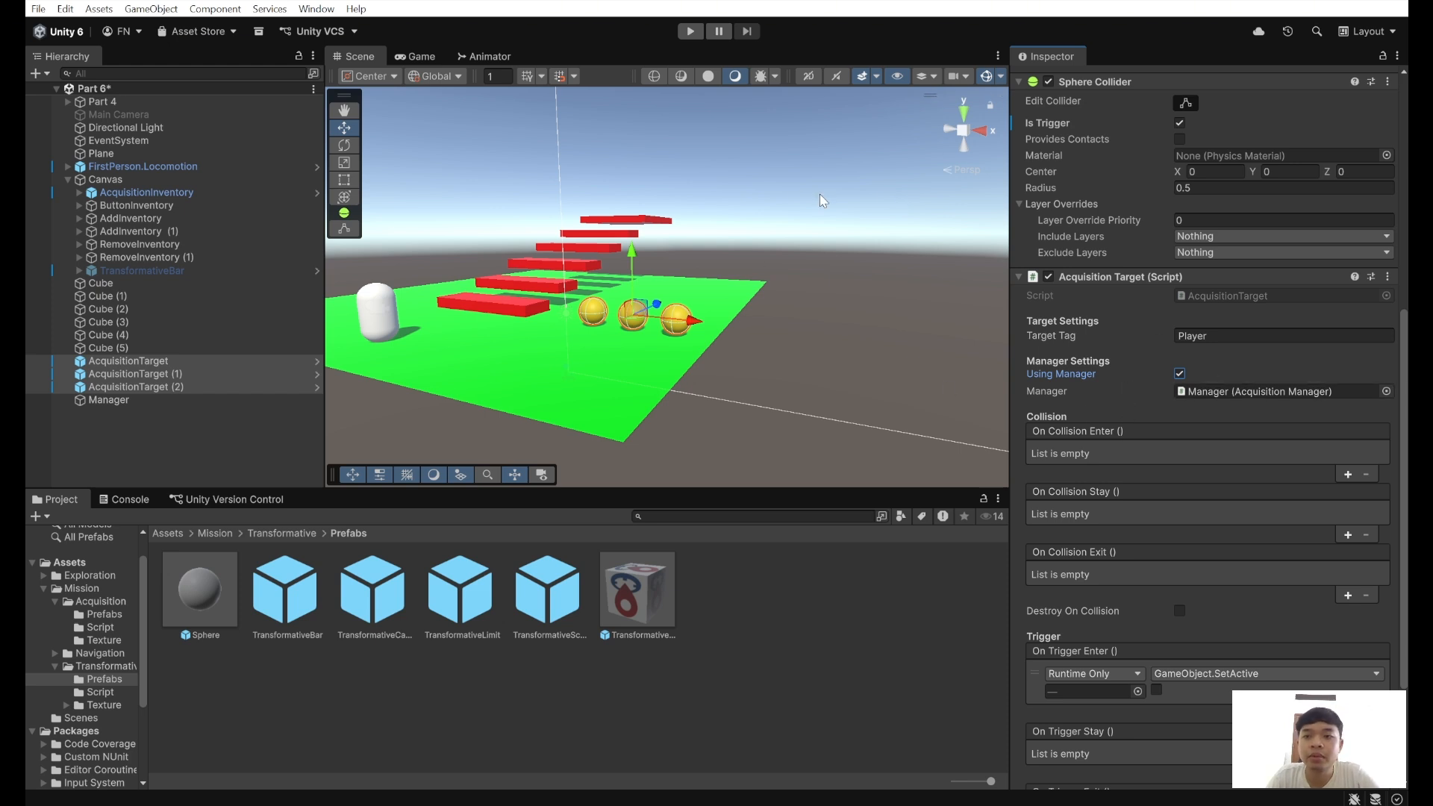
- Start Play mode and walk through the three golden spheres in the Manager's target order
left_click(691, 32)
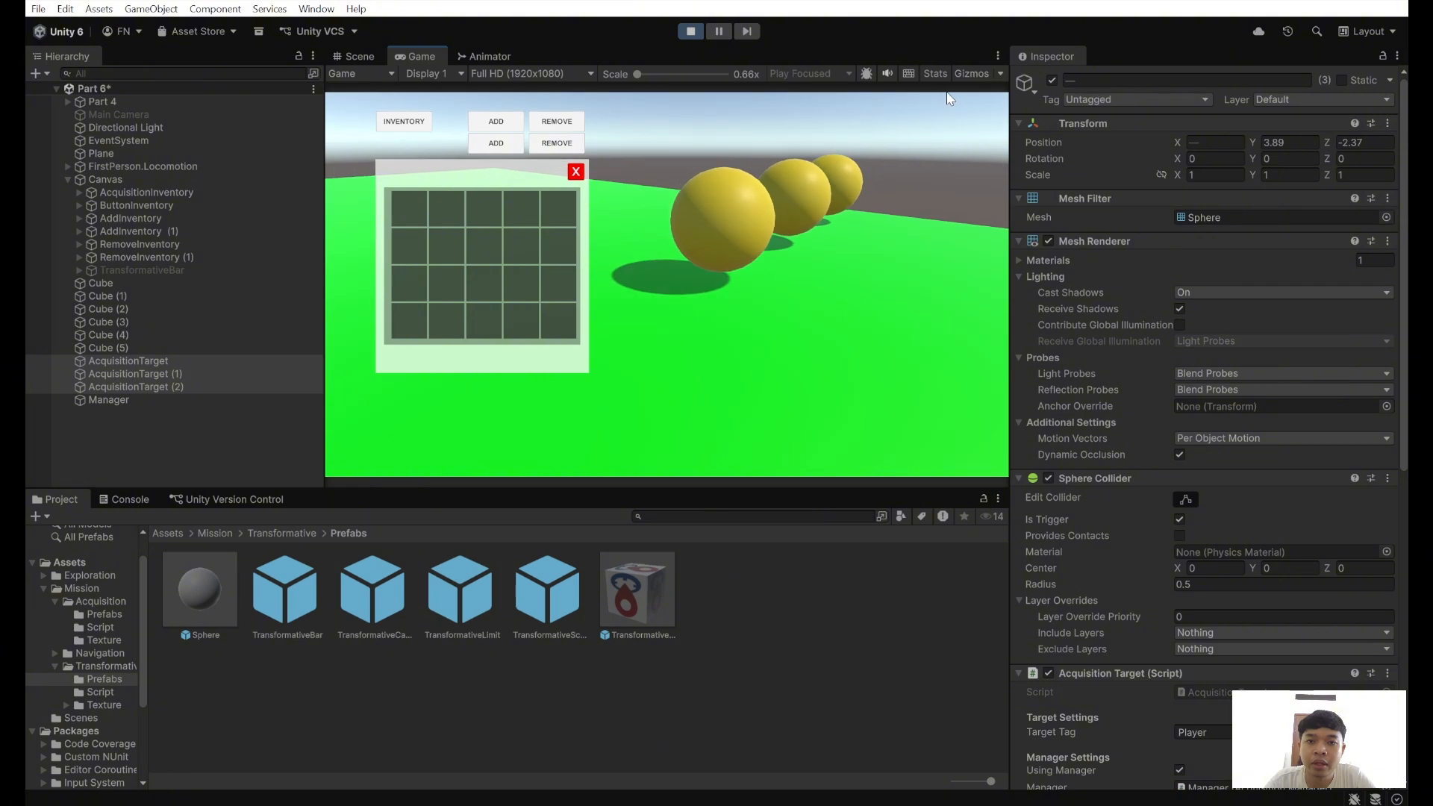
key("w")
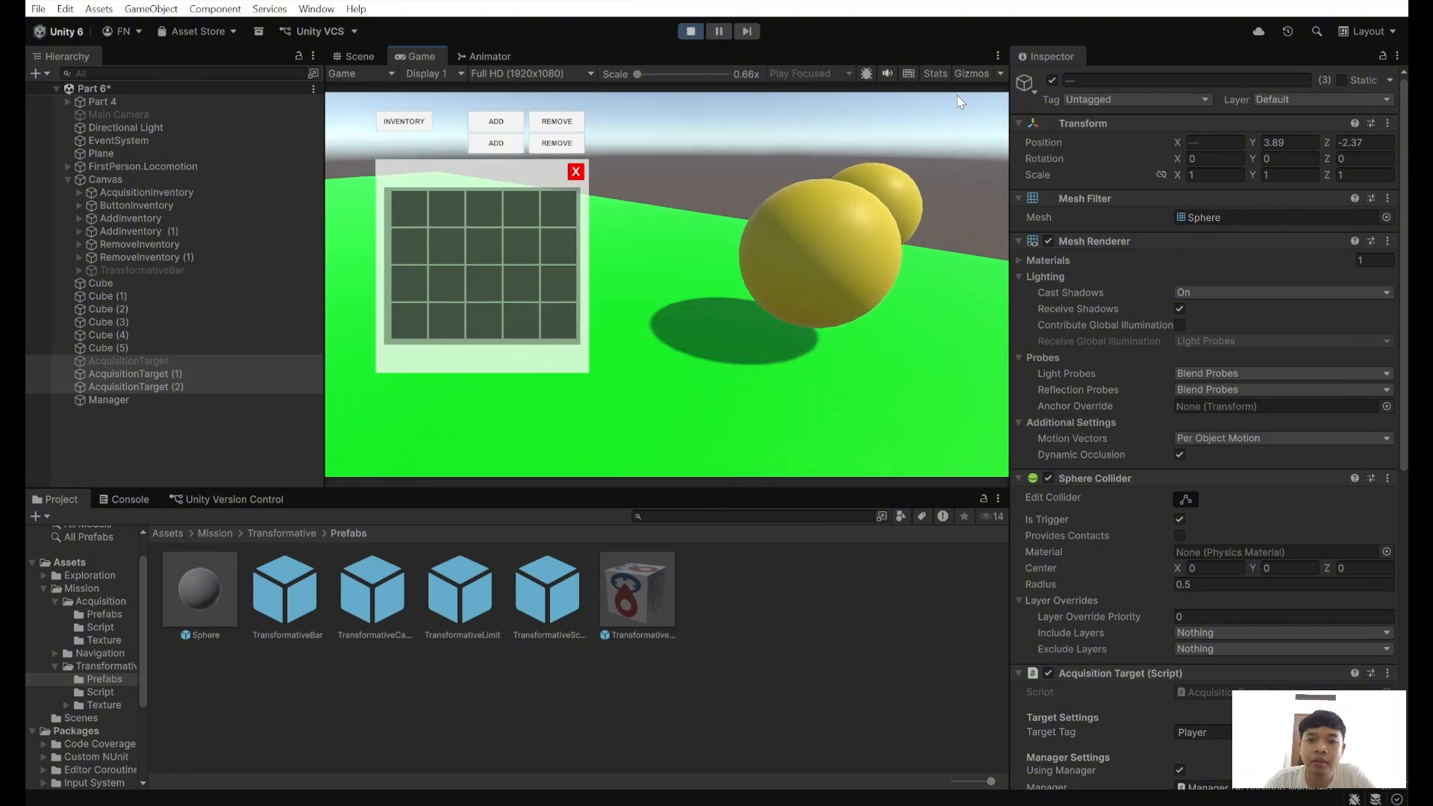
key("w")
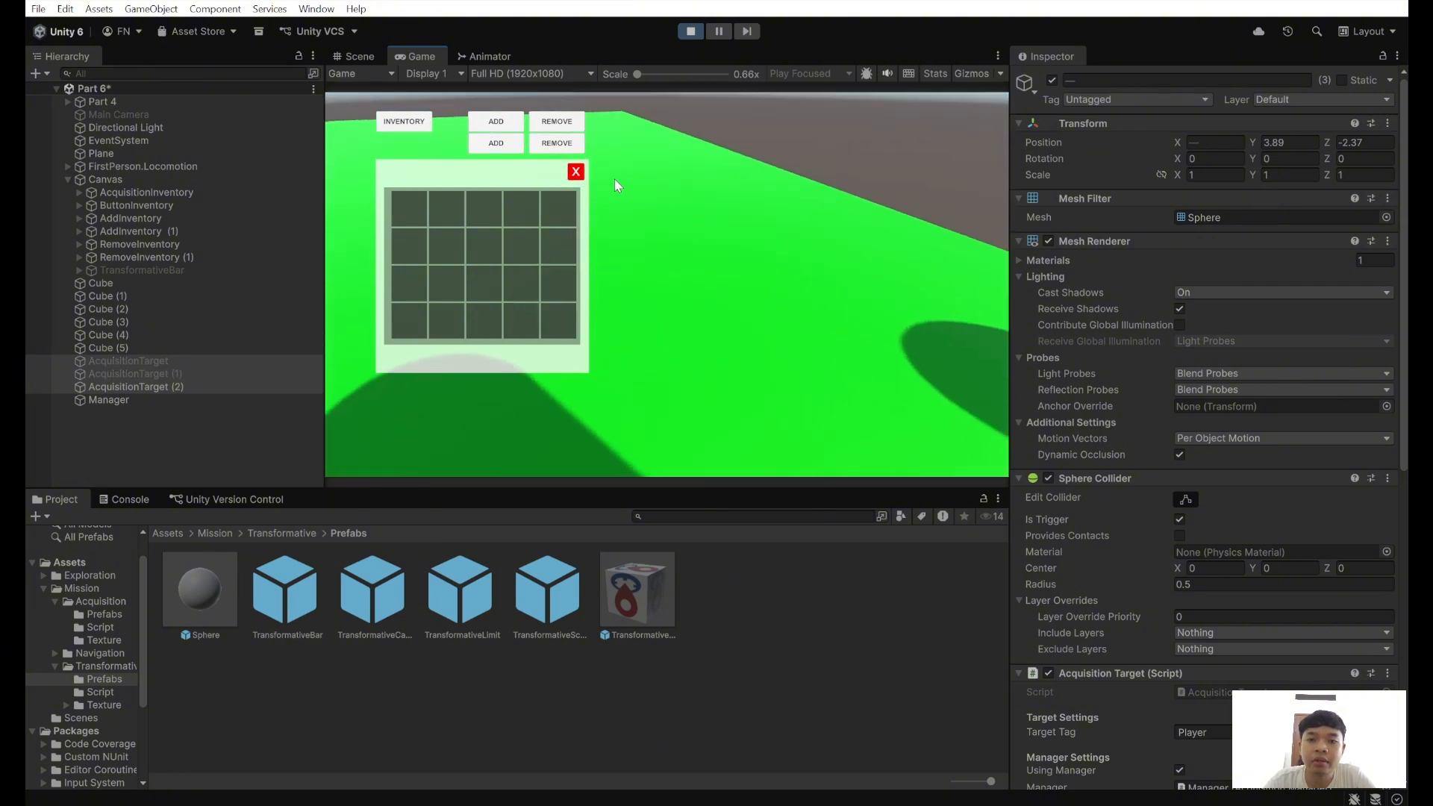
key("w")
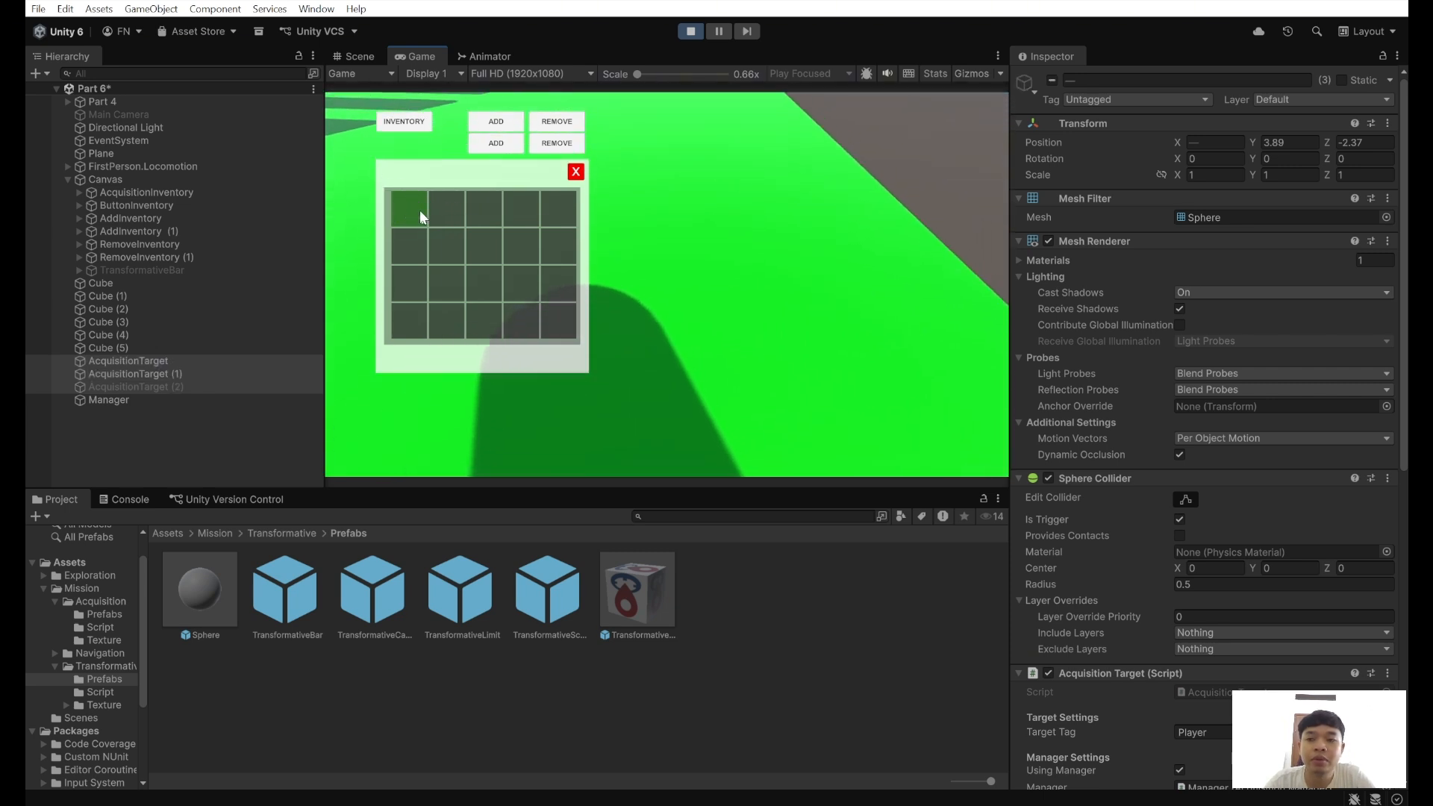
- Walk through the golden spheres again, use the green item in the first inventory slot, and stop Play mode
key("w")
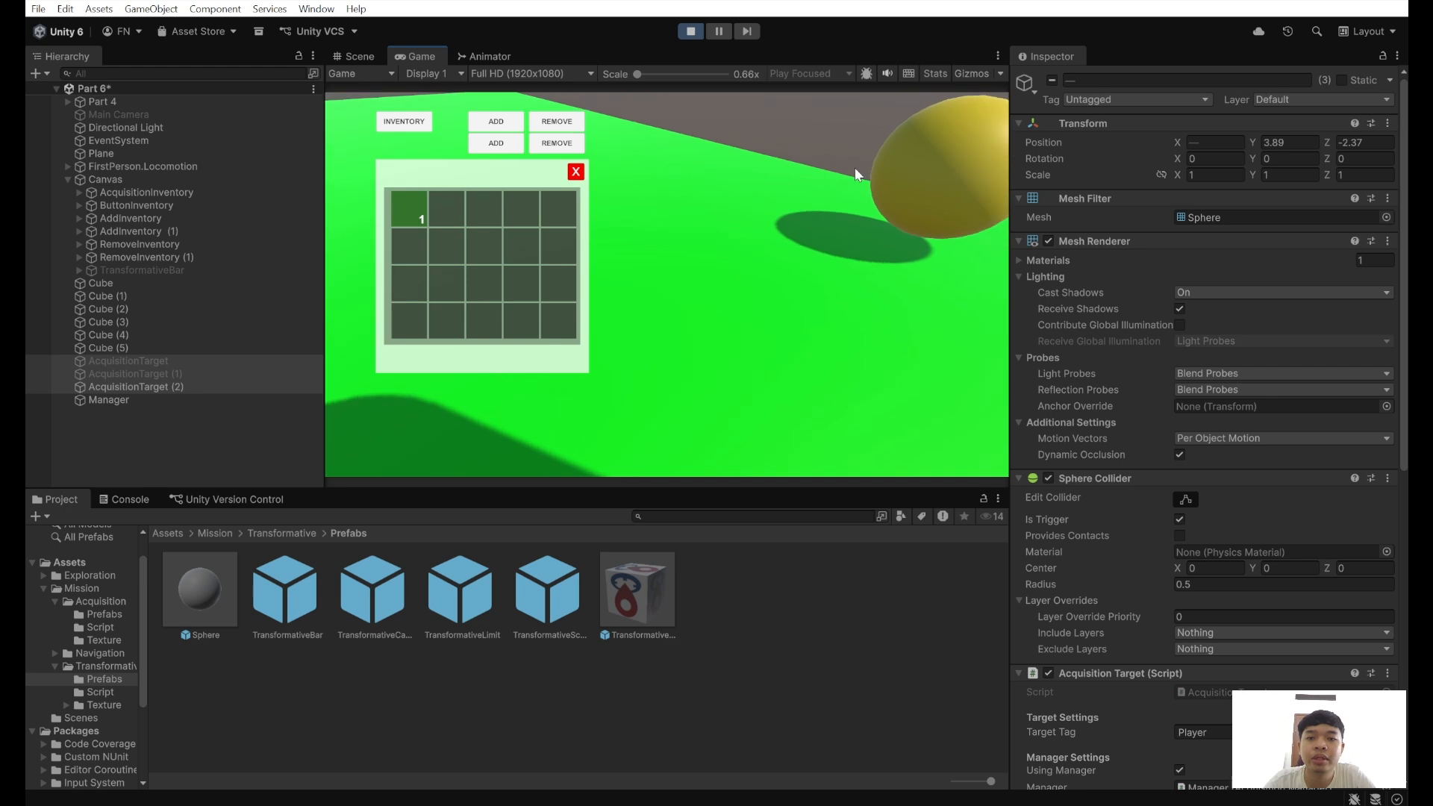
key("w")
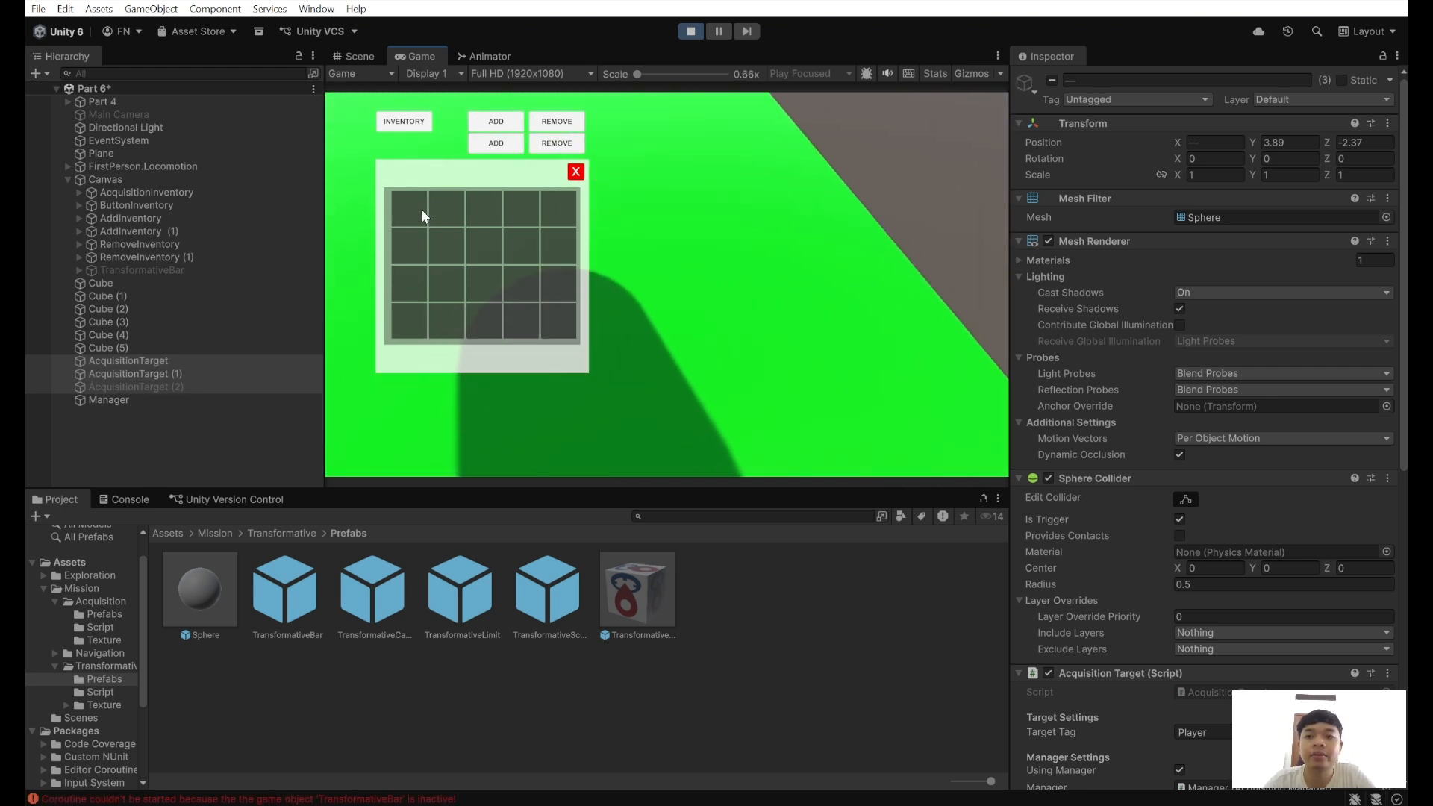
left_click(421, 209)
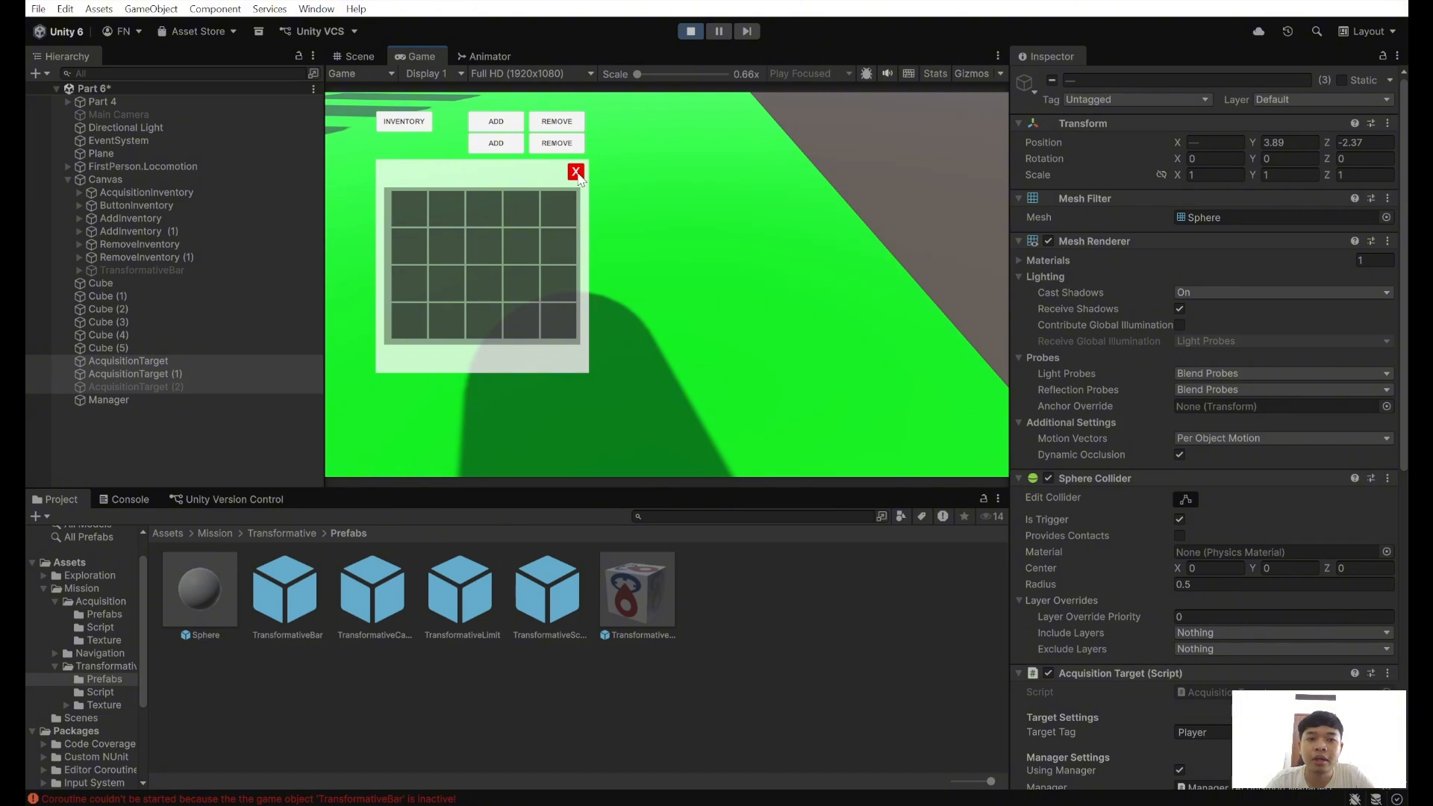
left_click(691, 30)
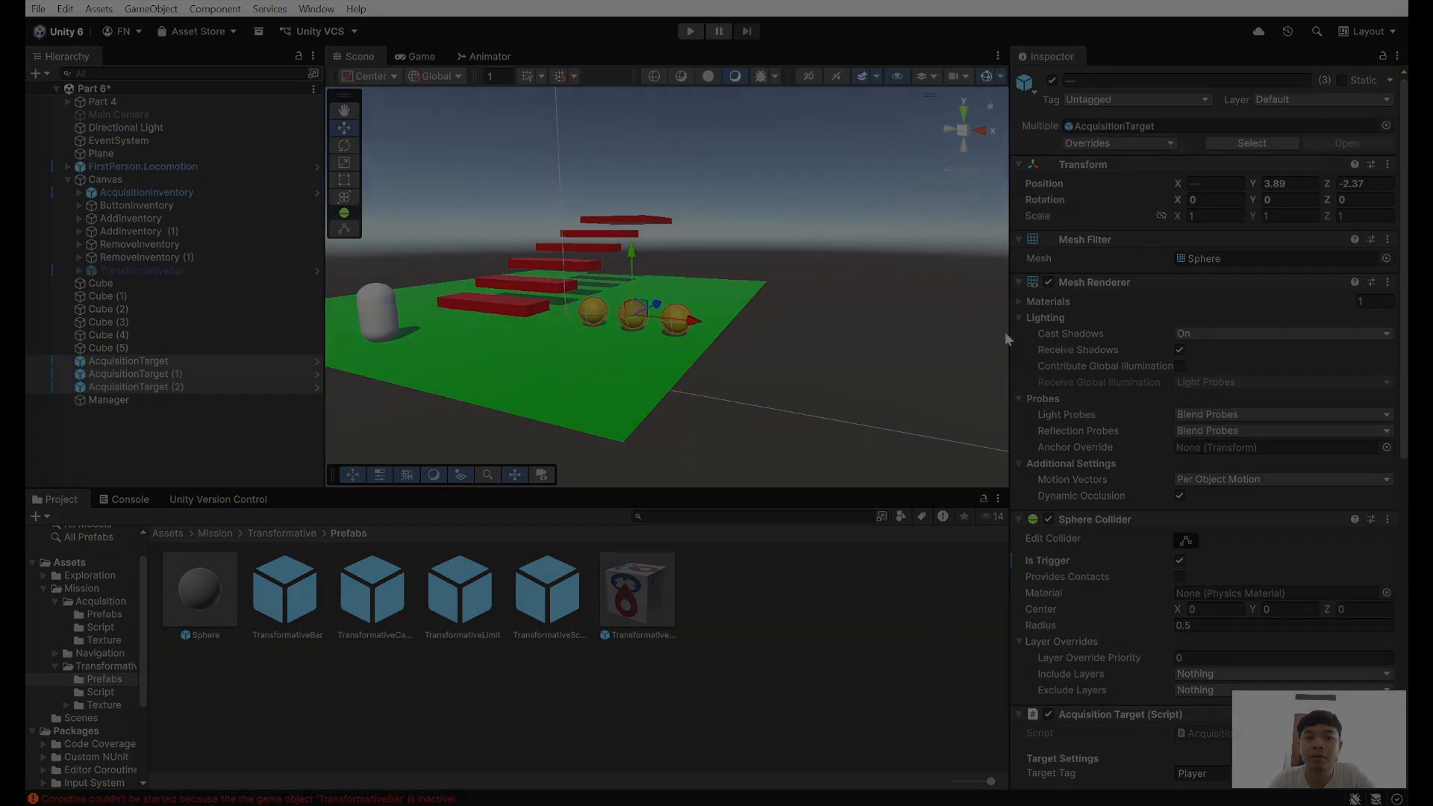